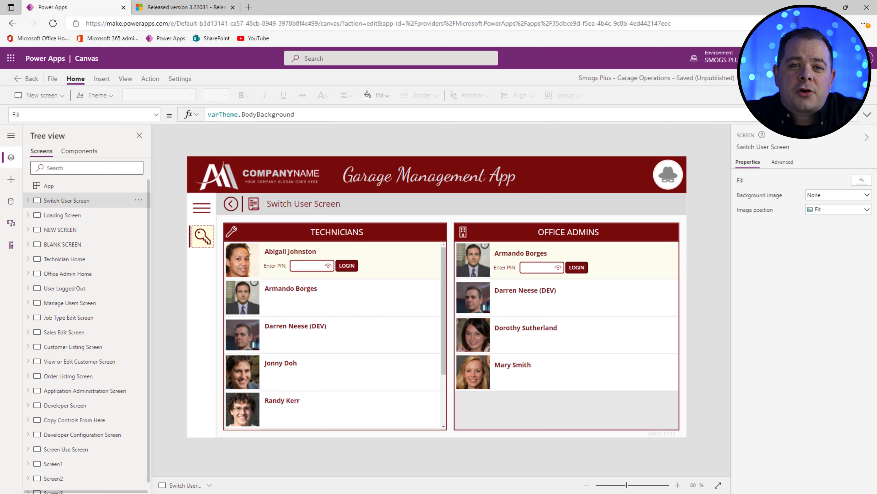
Step: Duplicate the BLANK SCREEN from the Tree view to get an empty Technician Home screen
left_click(86, 273)
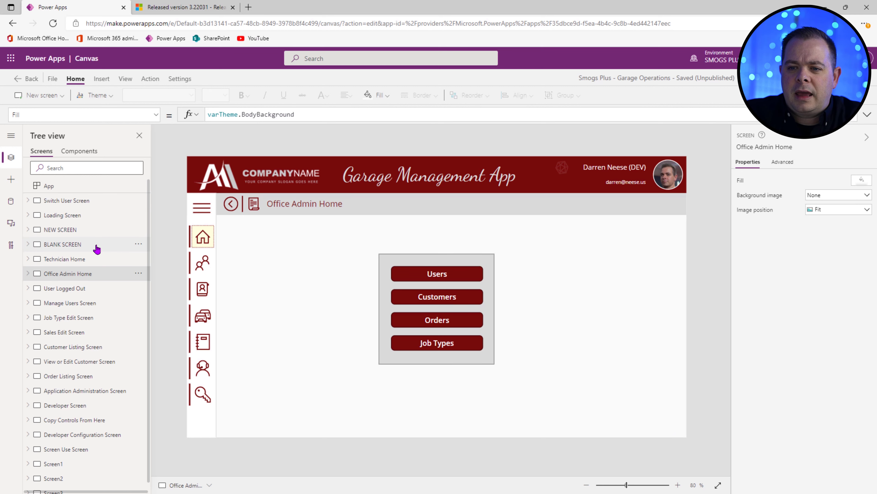
left_click(97, 247)
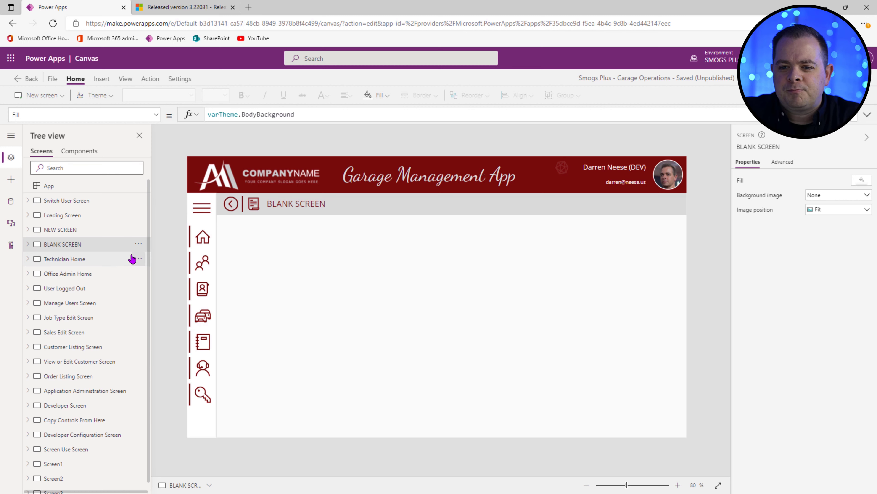
left_click(138, 246)
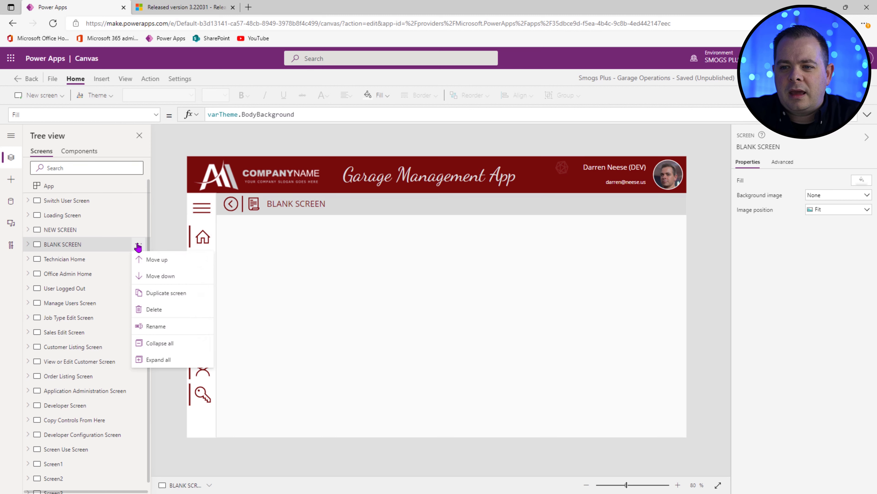
left_click(183, 296)
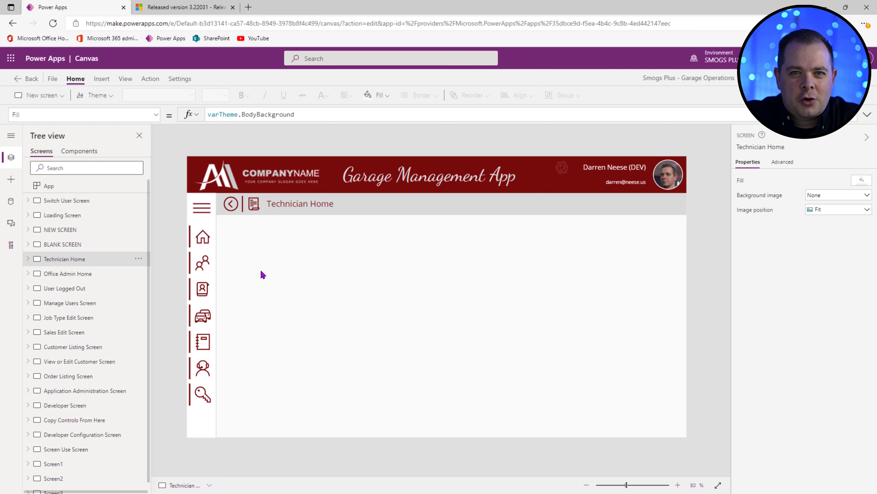
Step: Insert a blank vertical gallery, Gallery2, onto the Technician Home screen
left_click(101, 78)
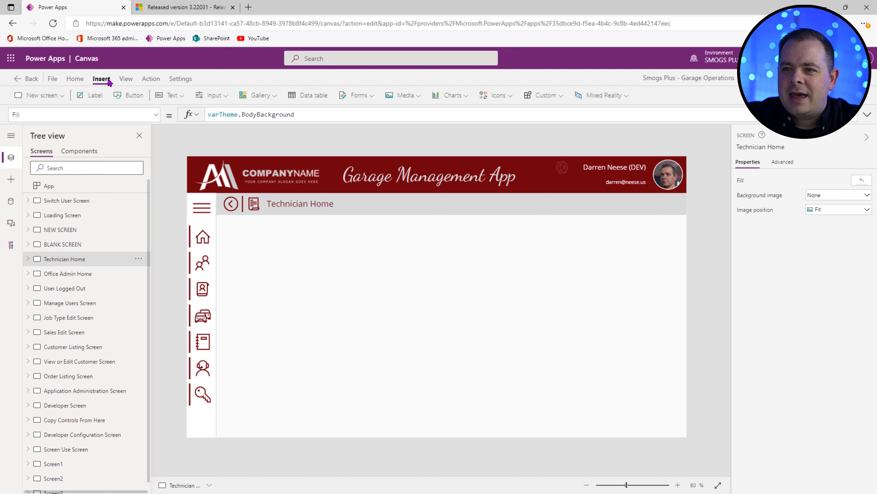
left_click(262, 96)
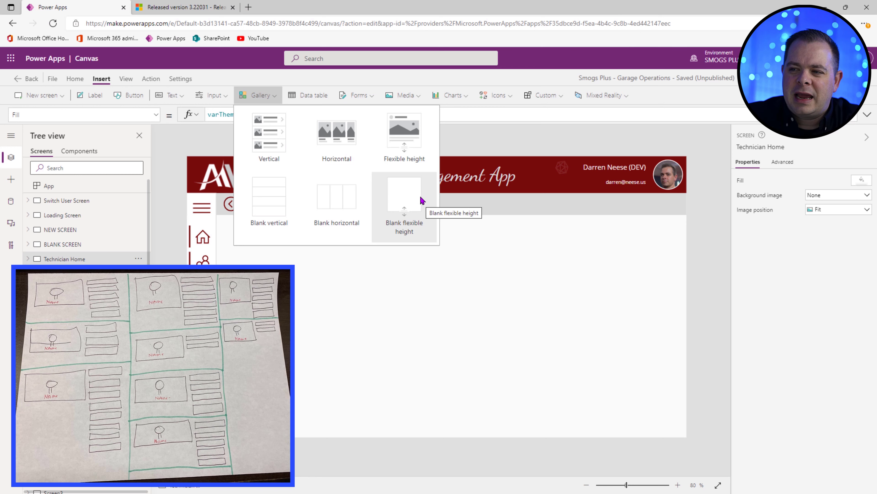
left_click(272, 193)
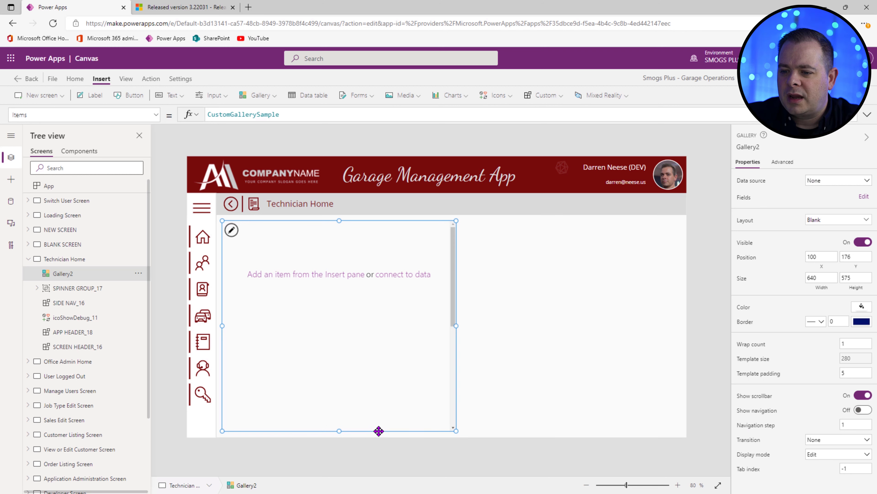
Step: Add a blank flexible-height gallery alongside the first gallery on Technician Home
left_click(260, 96)
left_click(399, 193)
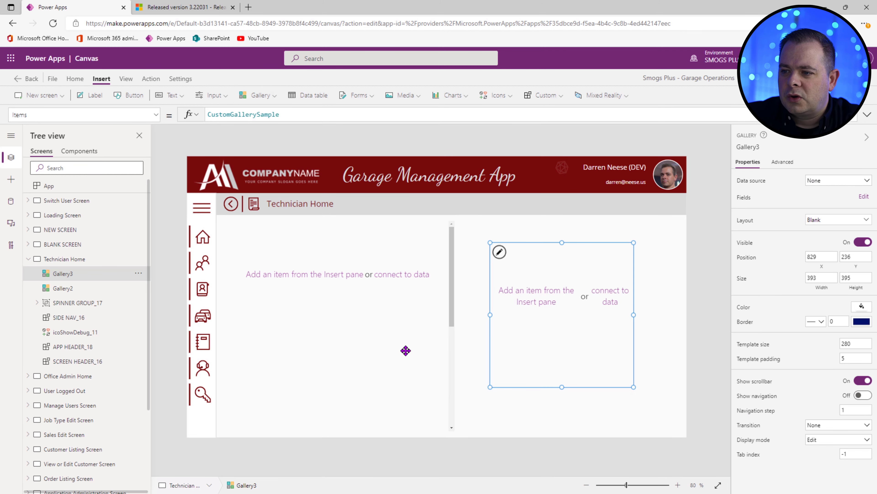
left_click(406, 351)
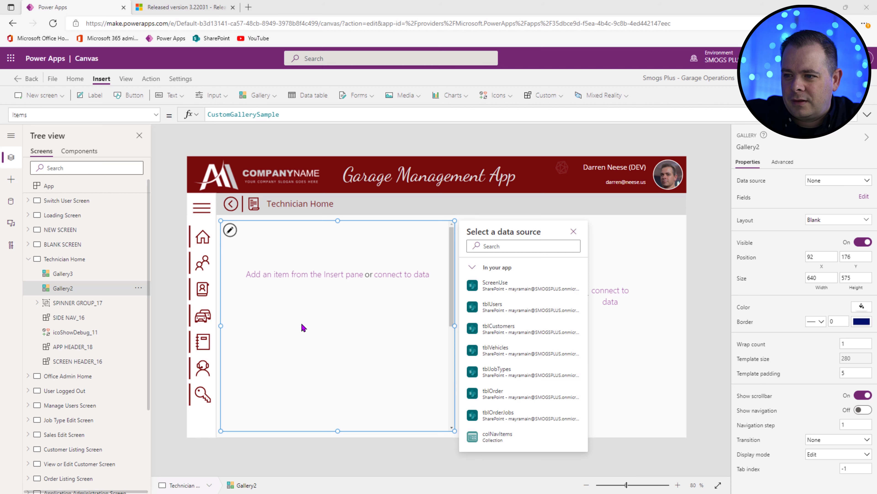
left_click(259, 95)
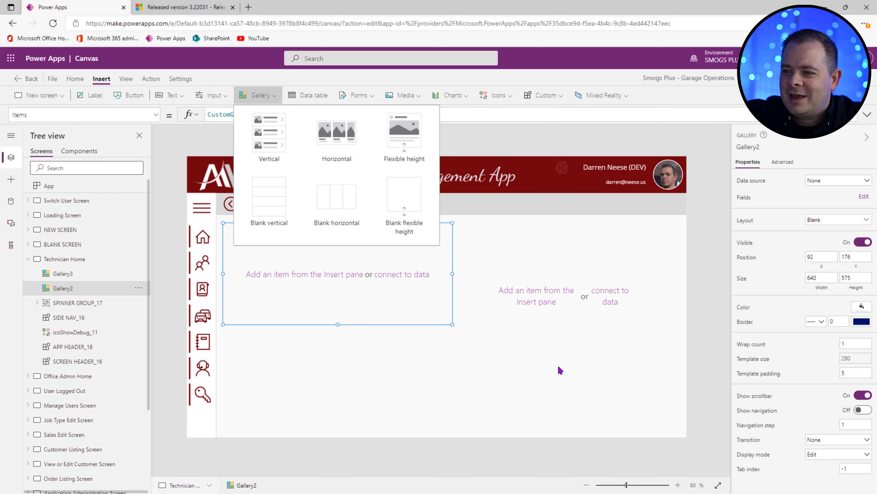
Step: Close the data source pickers on the right and left galleries, leaving both unconnected
left_click(572, 370)
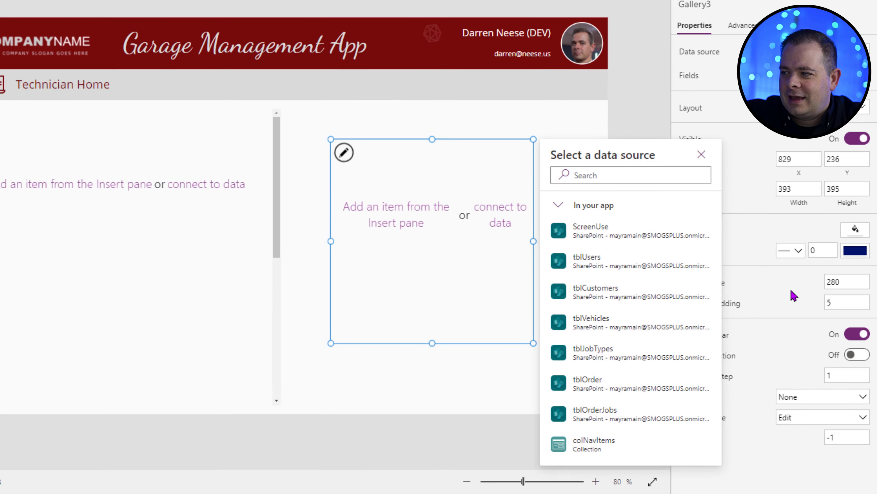
left_click(816, 349)
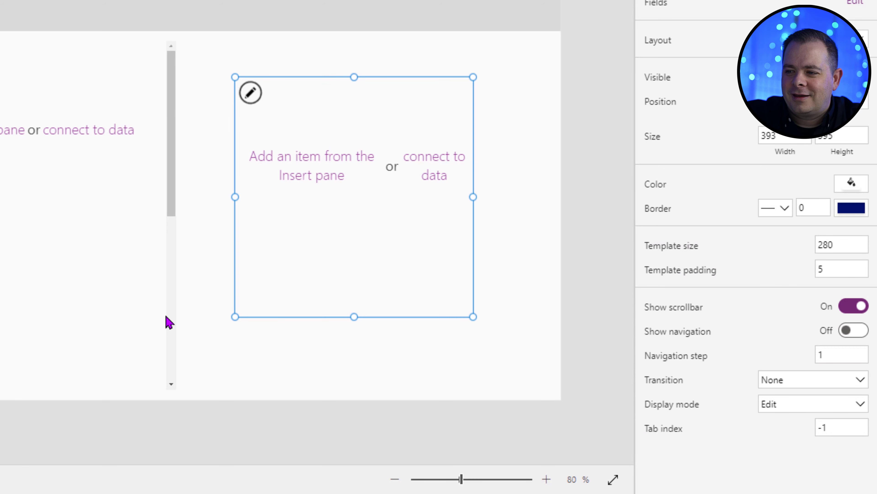
left_click(83, 314)
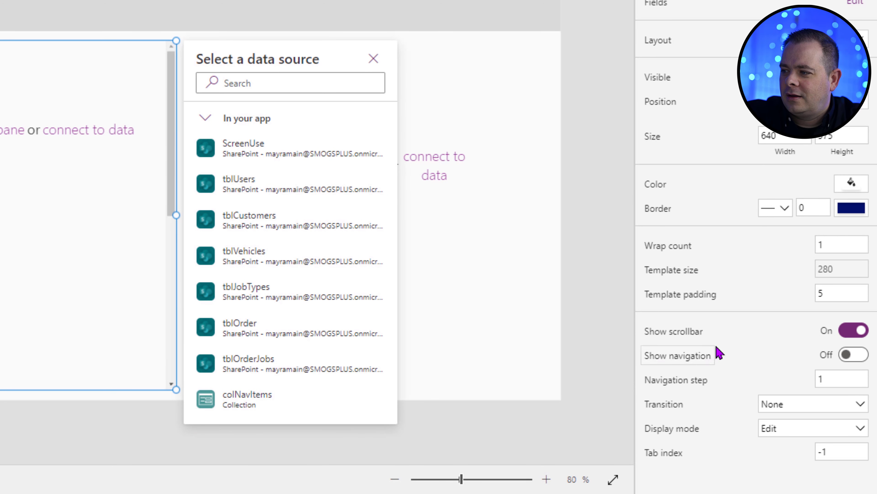
left_click(471, 258)
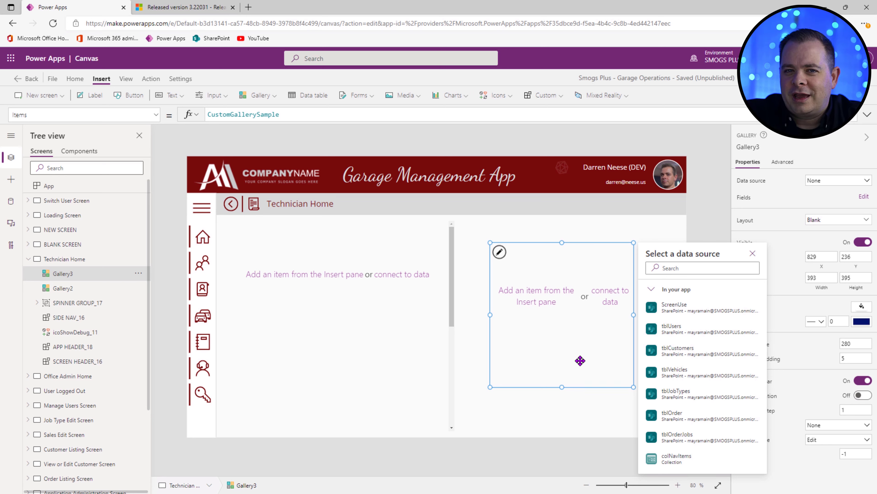
left_click(581, 360)
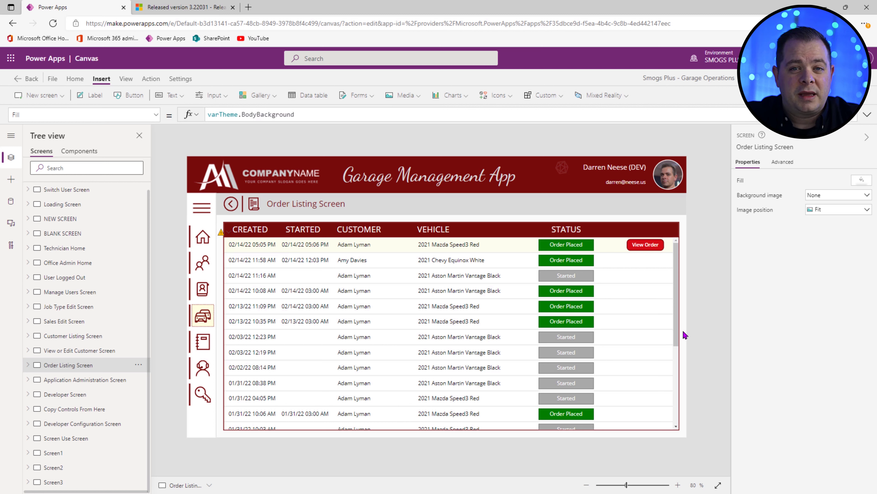
Step: Copy the orders column headers and galCustomerCars_2 gallery, leaving out the spinner group
left_click_drag(685, 335, 220, 219)
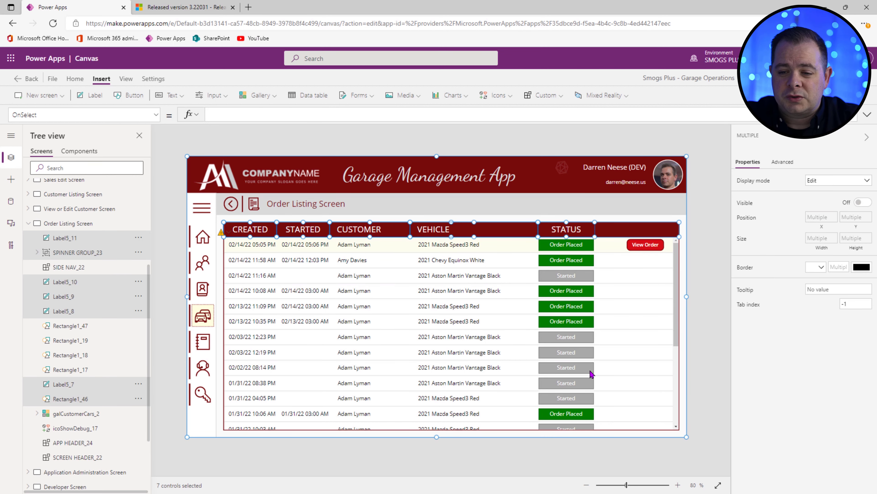
left_click(109, 255, "ctrl")
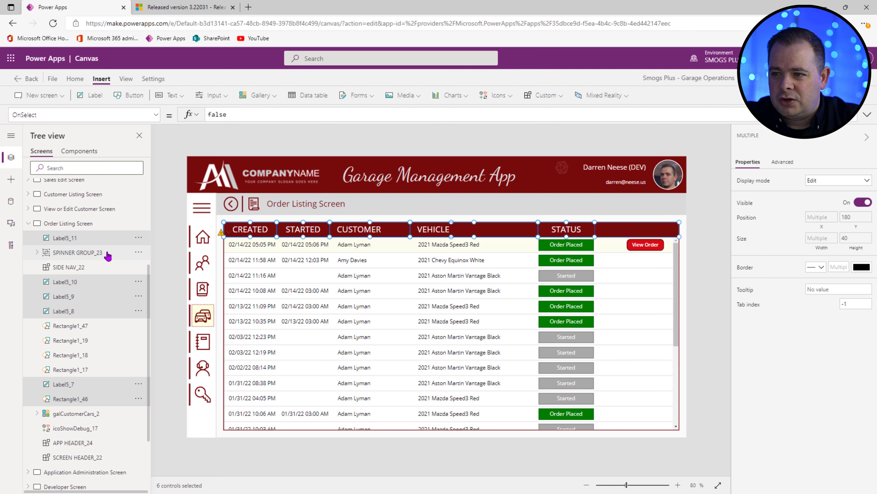
left_click(494, 366, "ctrl")
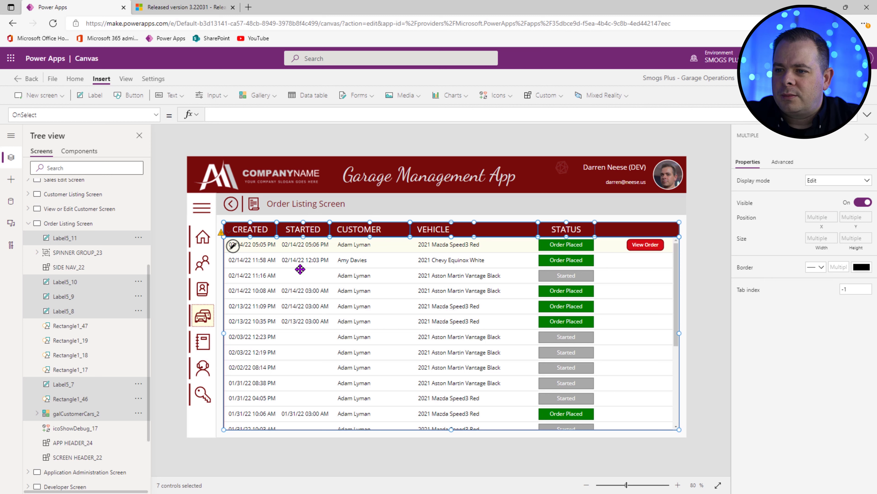
right_click(314, 255)
left_click(359, 281)
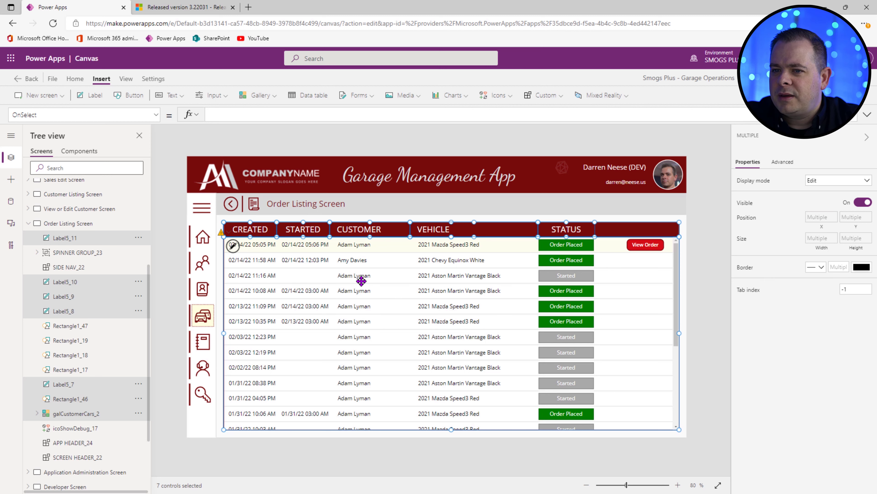
left_click(29, 223)
scroll(146, 313, "up", 2)
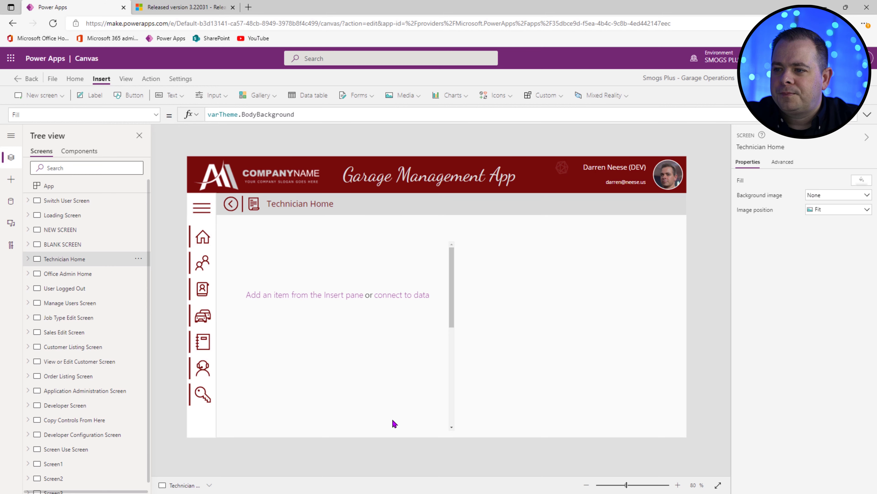
Step: Replace the empty gallery with the pasted headers and galCustomerCars_3, moved down beneath the header bar
mouse_move(490, 414)
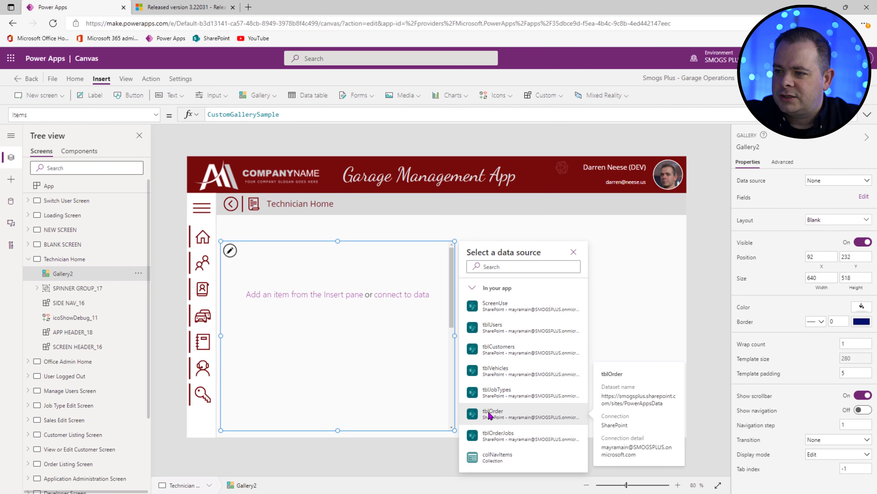
key("Delete")
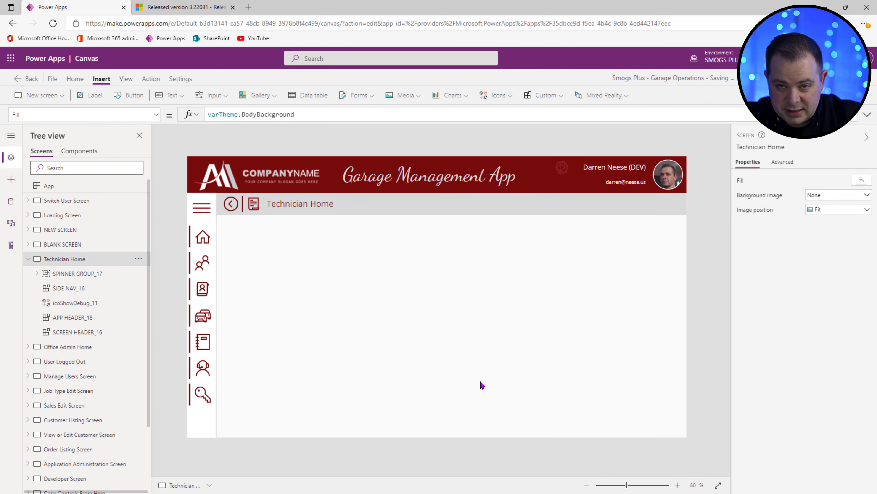
key("ctrl+v")
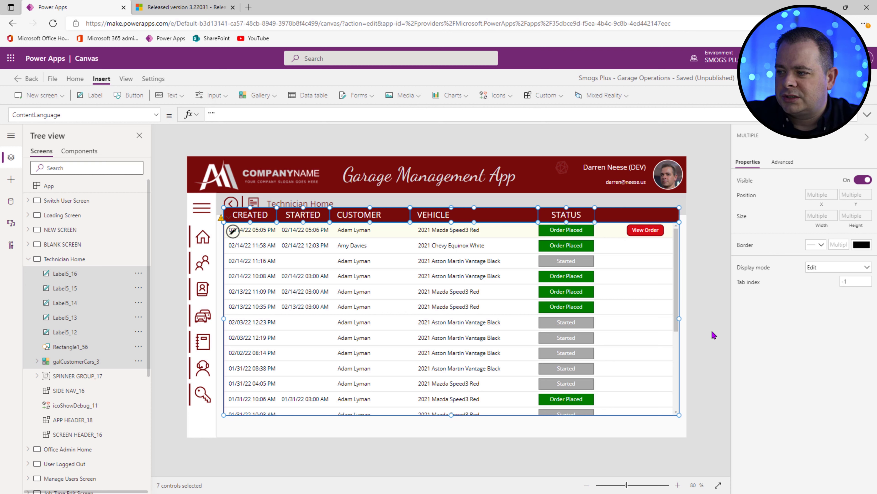
left_click(697, 272)
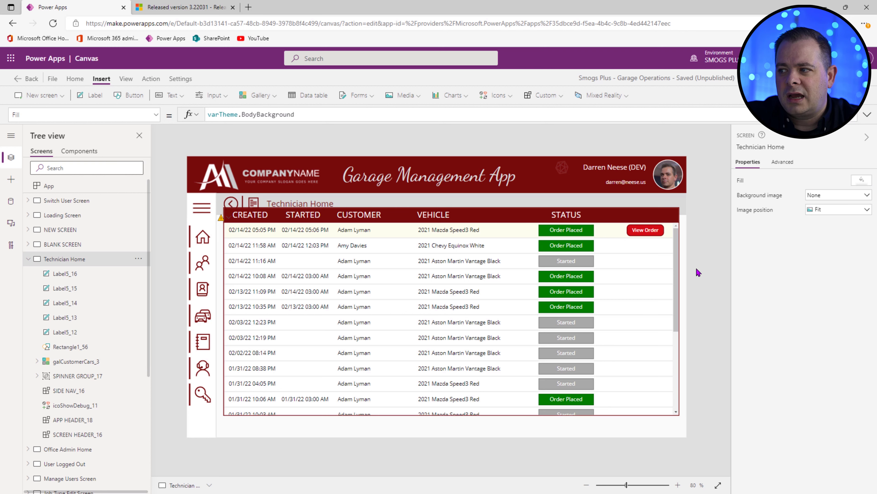
left_click(406, 318)
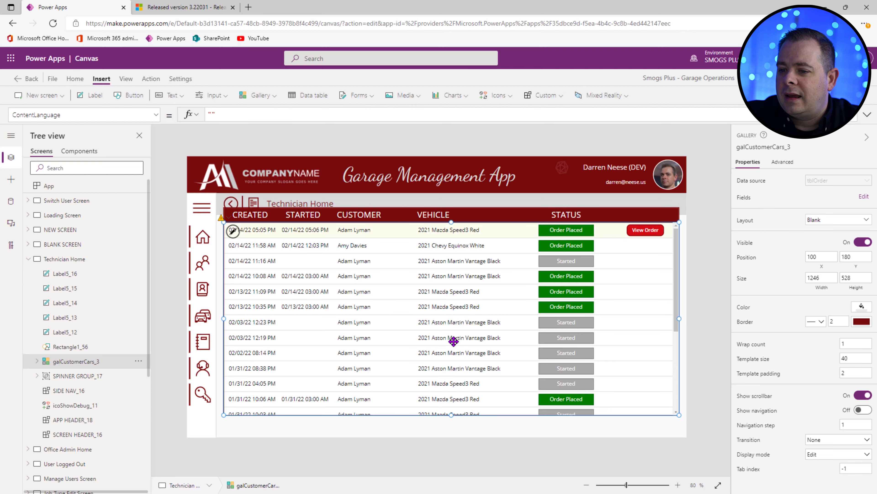
left_click_drag(453, 340, 454, 356)
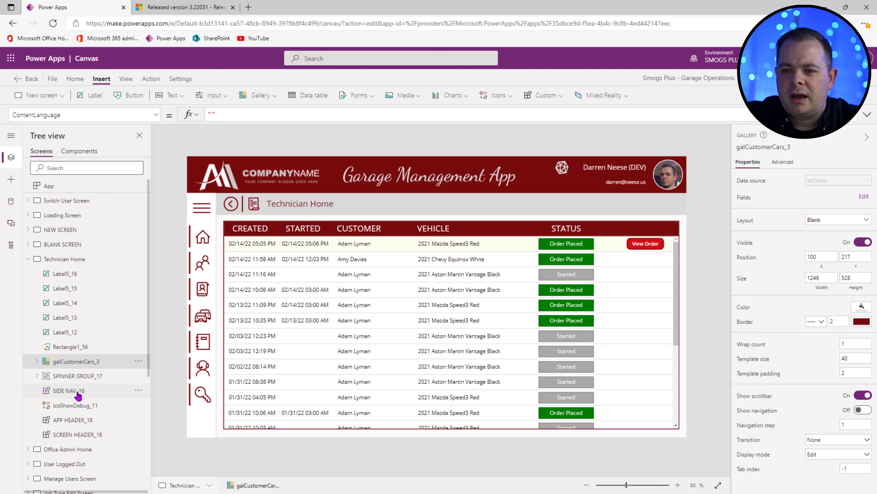
Step: Select the four corner squares on the BLANK SCREEN
left_click(59, 244)
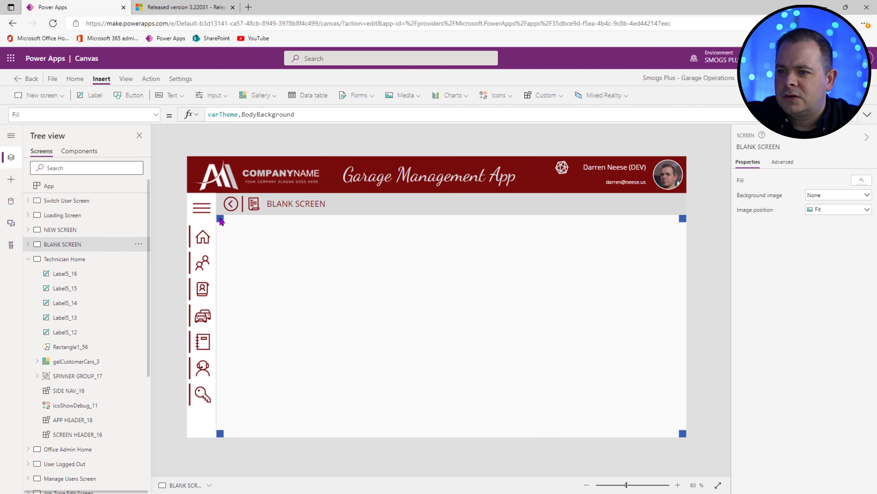
left_click(220, 218)
left_click(221, 435, "shift")
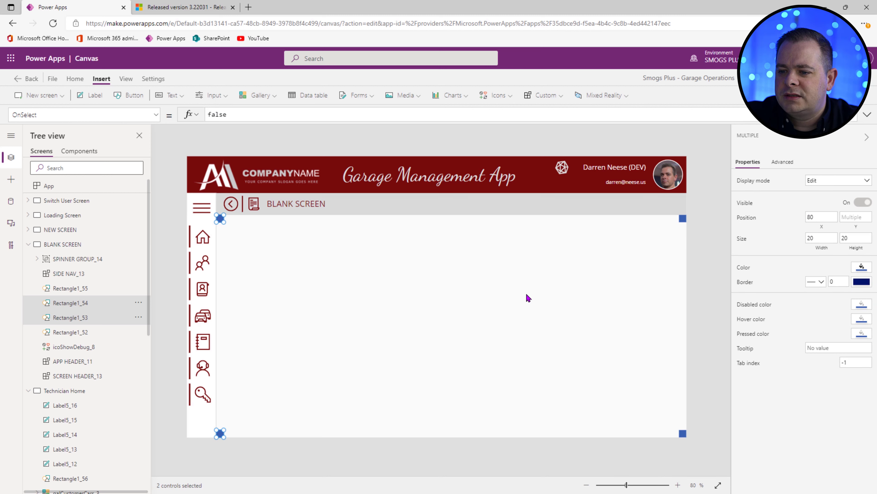
left_click(680, 219, "shift")
left_click(680, 433, "shift")
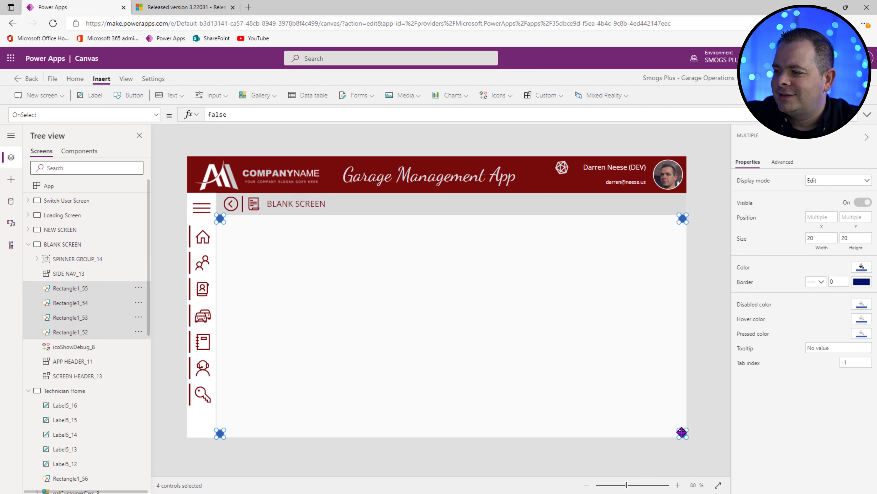
Step: Paste the four rectangles into Technician Home and select its order gallery
left_click(29, 244)
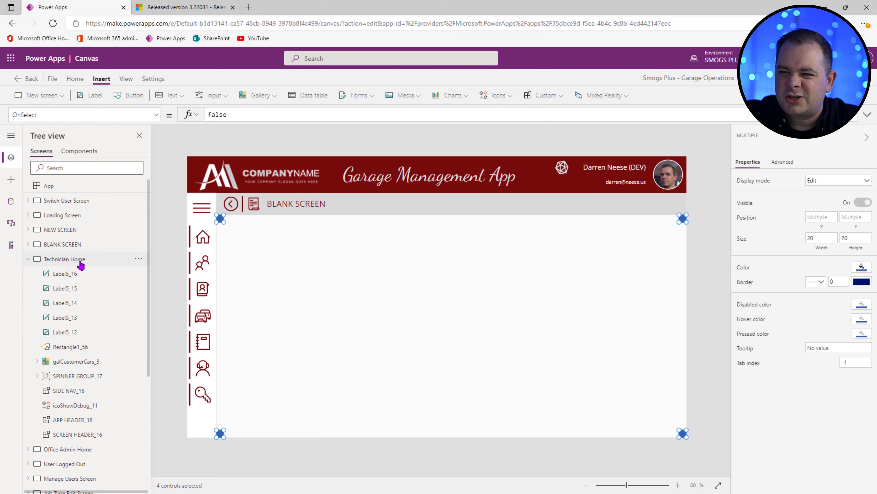
left_click(74, 266)
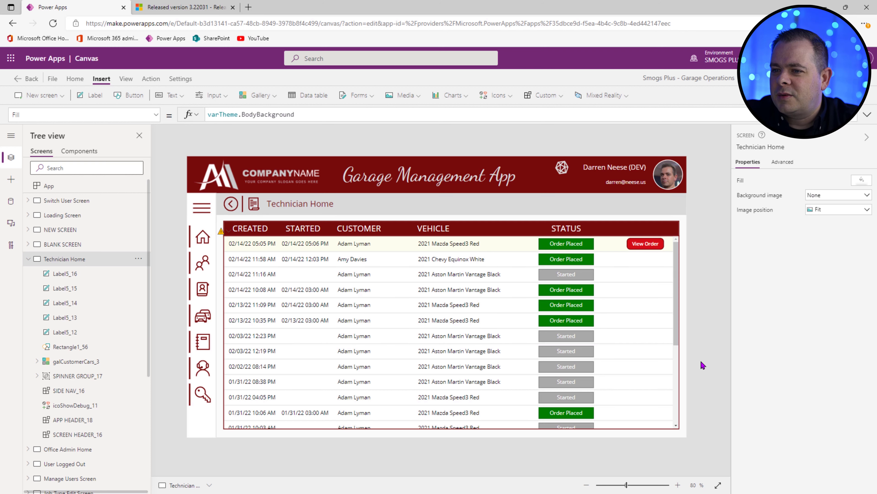
key("ctrl+v")
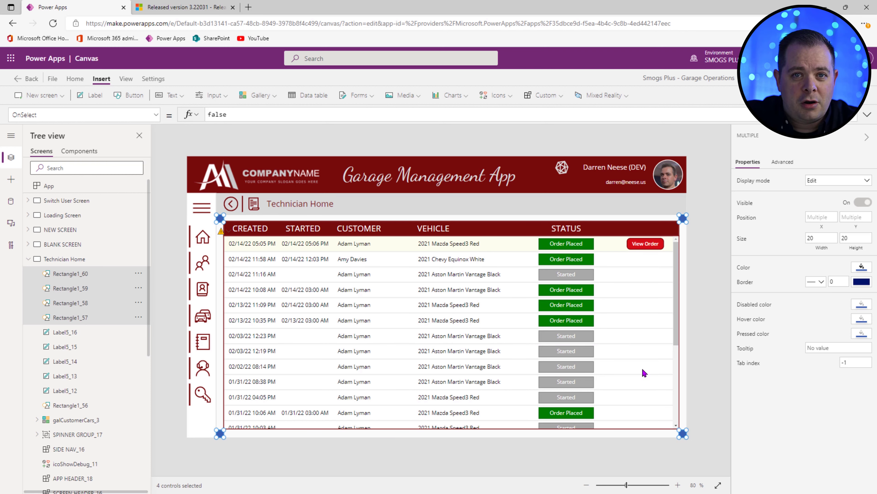
left_click(326, 332)
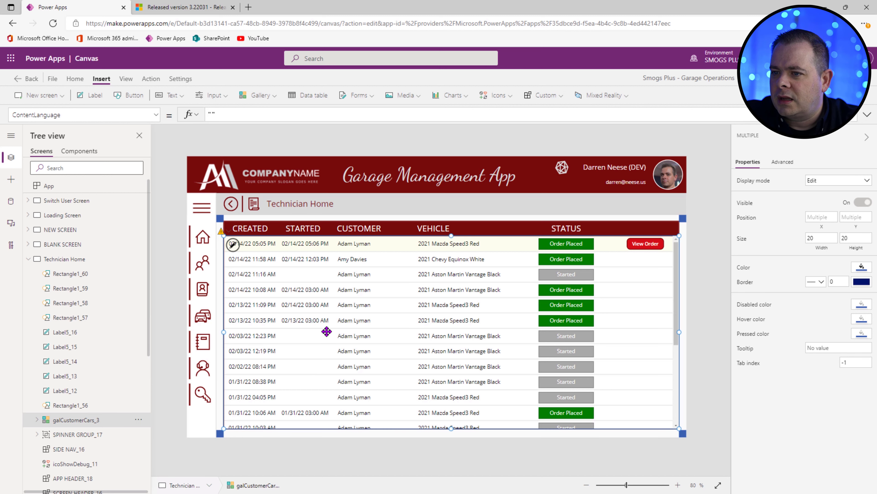
Step: Resize the order gallery to width 1245 and set its Y position to 220
left_click_drag(451, 428, 452, 431)
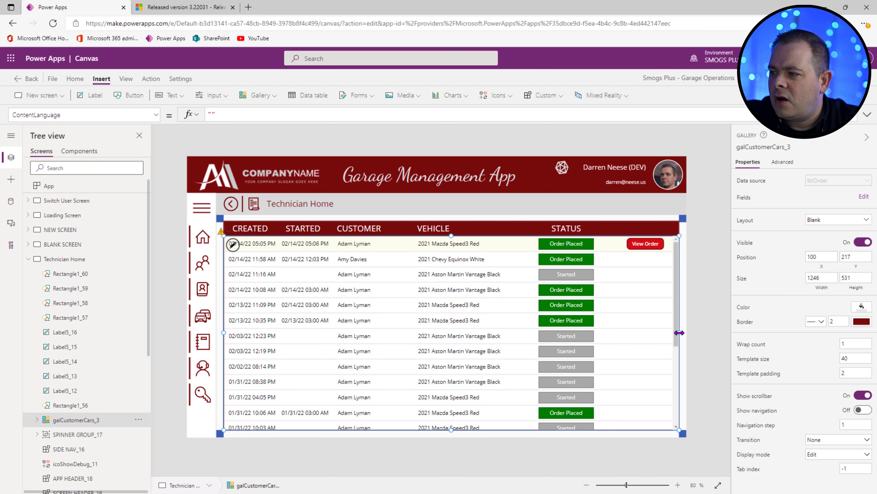
left_click_drag(678, 333, 677, 336)
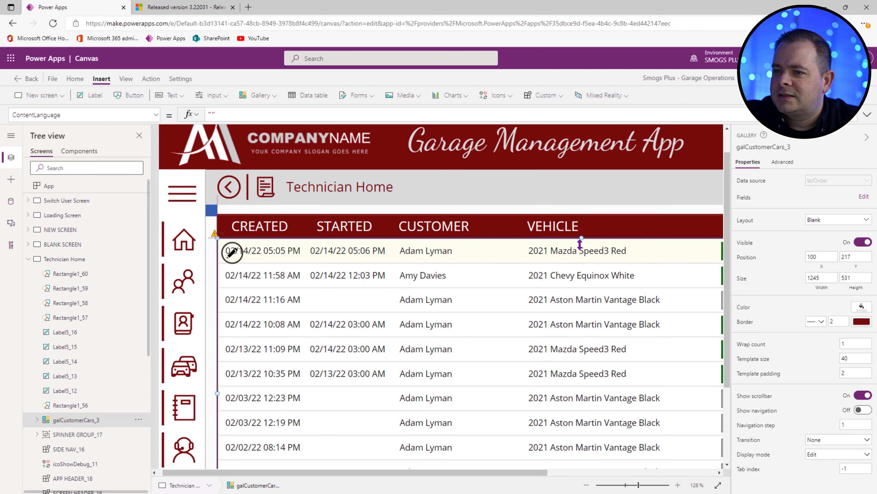
left_click_drag(580, 242, 580, 244)
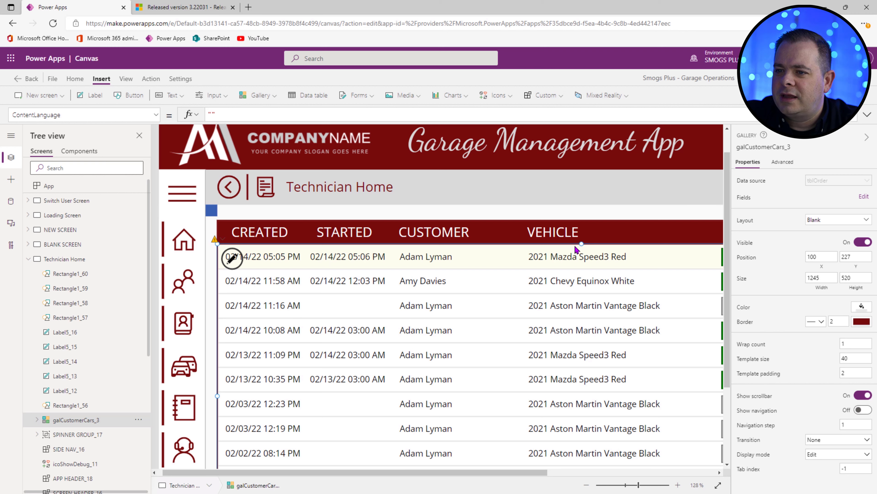
double_click(851, 256)
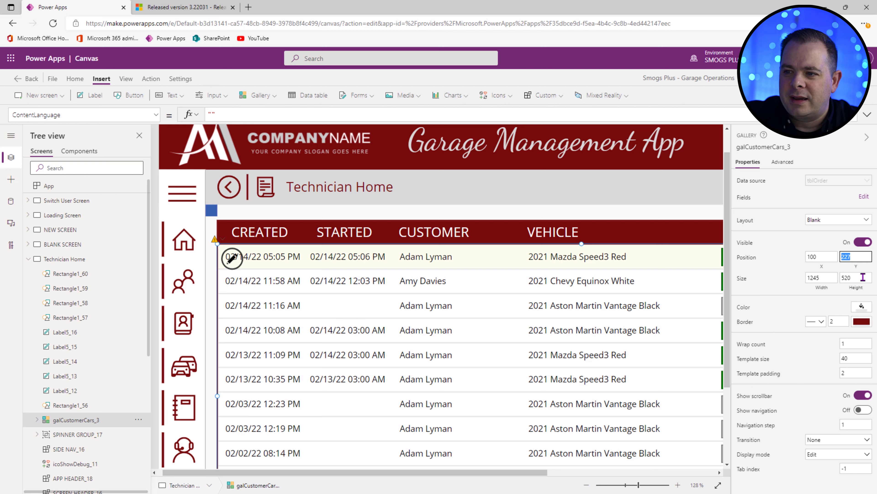
left_click(864, 257)
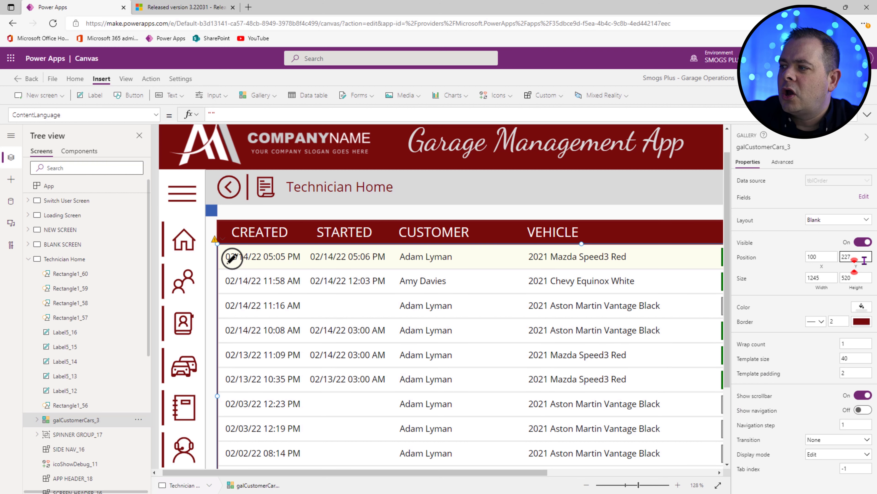
key("BackSpace")
type("0")
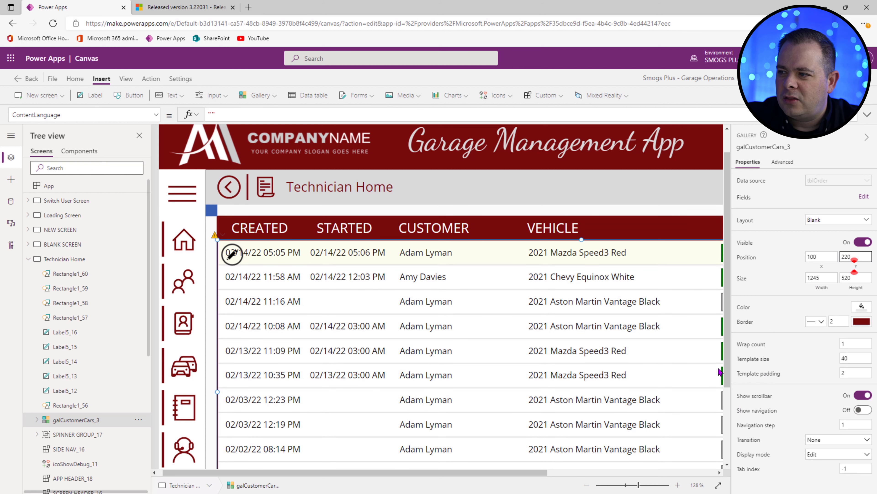
Step: Extend the order gallery down to a height of 528
left_click_drag(639, 486, 626, 486)
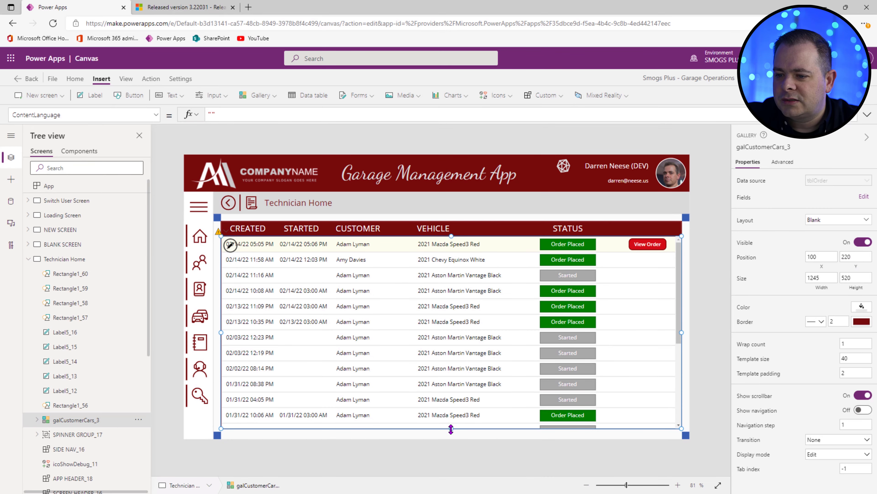
left_click_drag(452, 433, 452, 436)
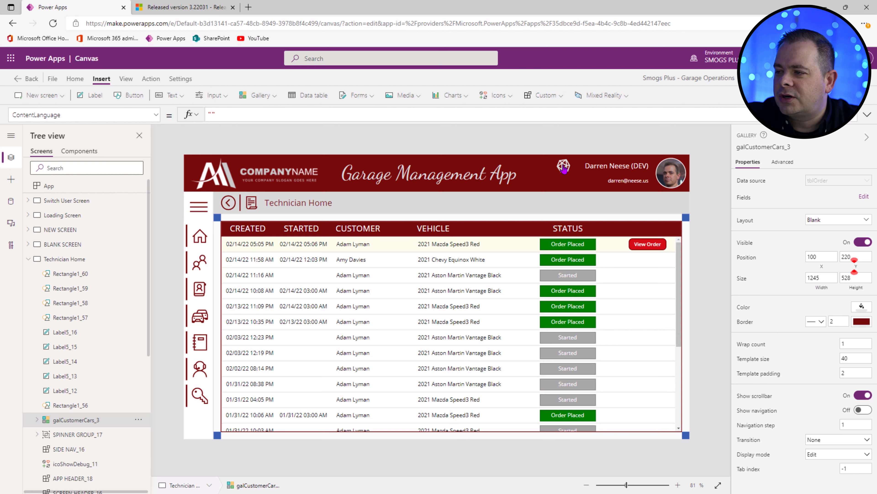
left_click(700, 233)
left_click(414, 268)
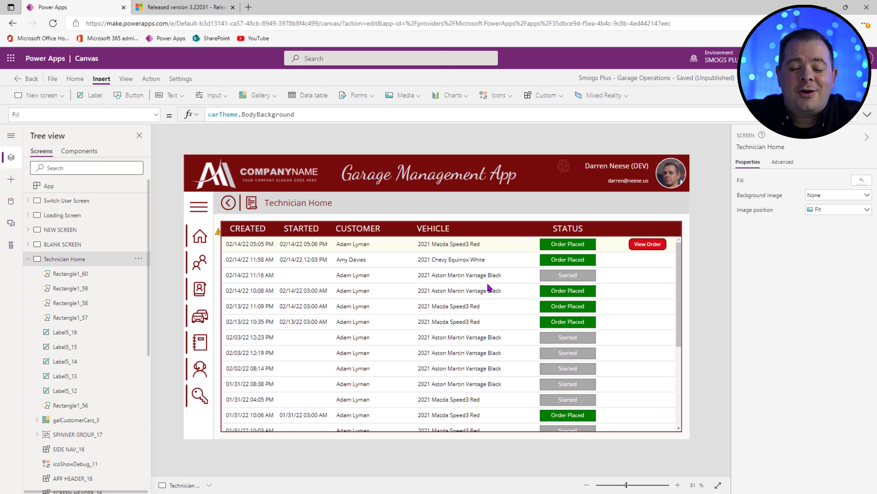
left_click(78, 203)
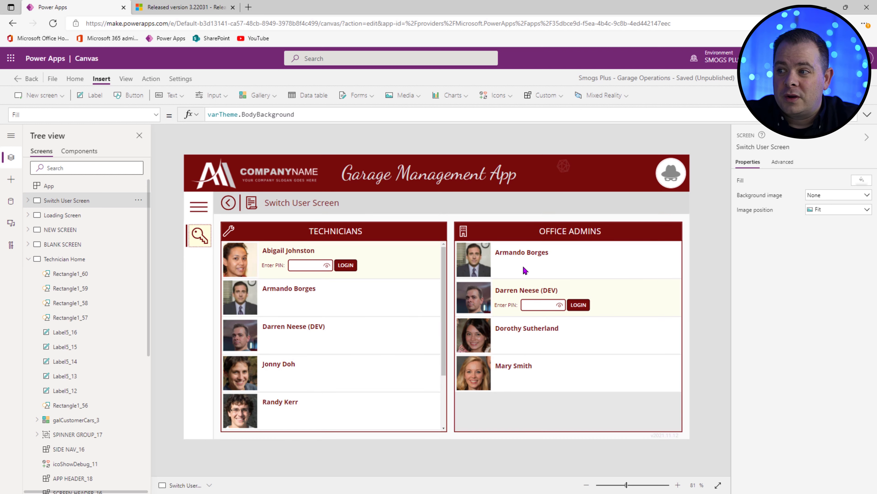
Step: Copy galUserList_1's tblUsers Items formula into the Technician Home gallery's Items property
left_click(363, 353)
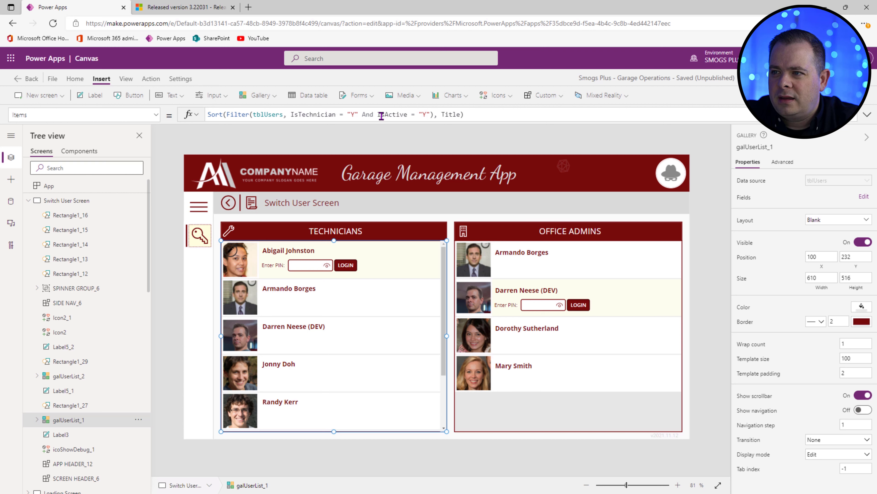
left_click_drag(488, 115, 172, 106)
key("ctrl+c")
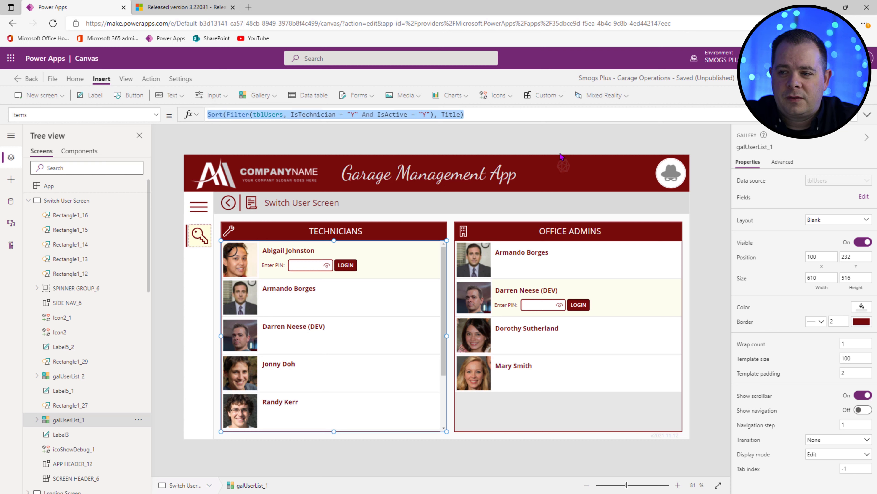
scroll(89, 259, "down", 8)
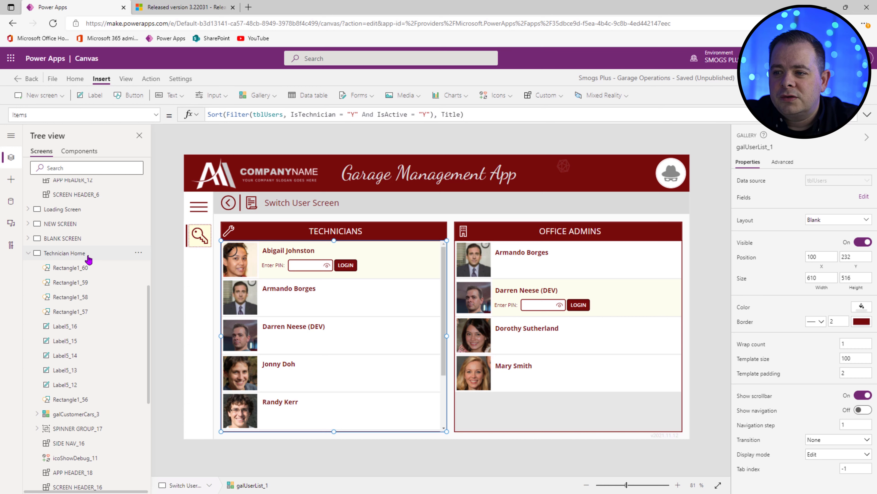
left_click(89, 257)
left_click(364, 266)
left_click_drag(410, 114, 189, 113)
key("ctrl+v")
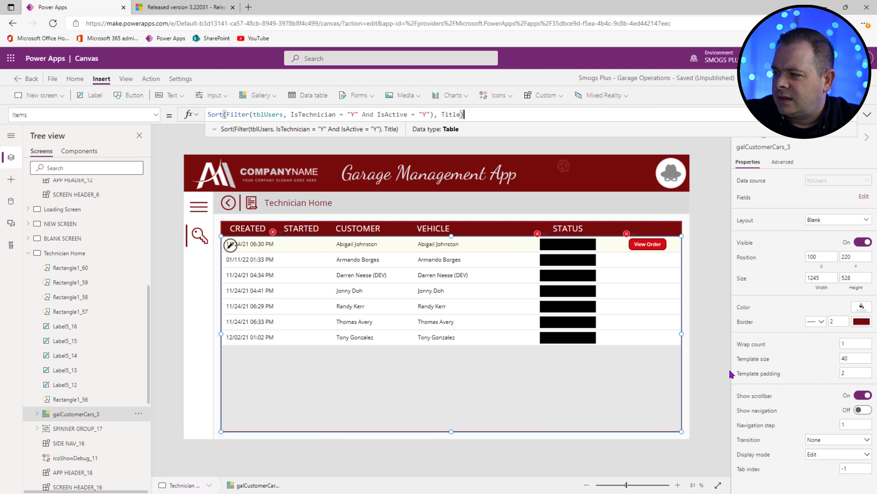
Step: Set the gallery's Template size to 200
left_click(850, 359)
key("ctrl+a")
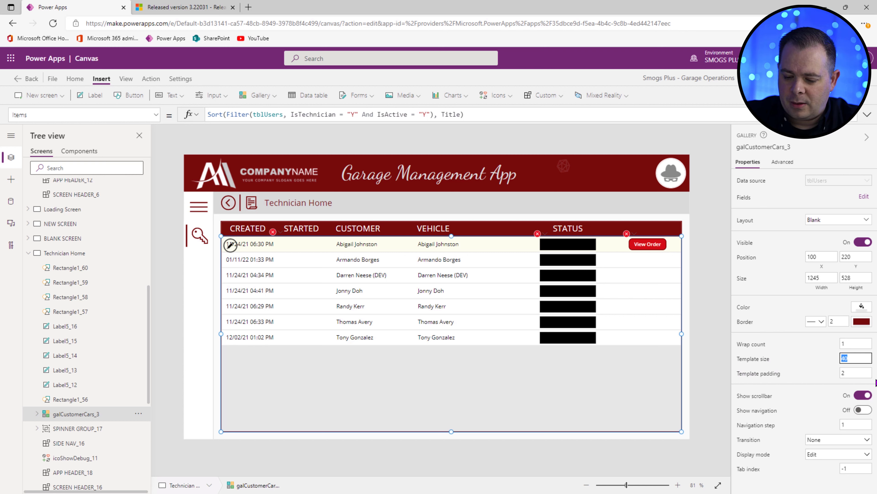
type("100")
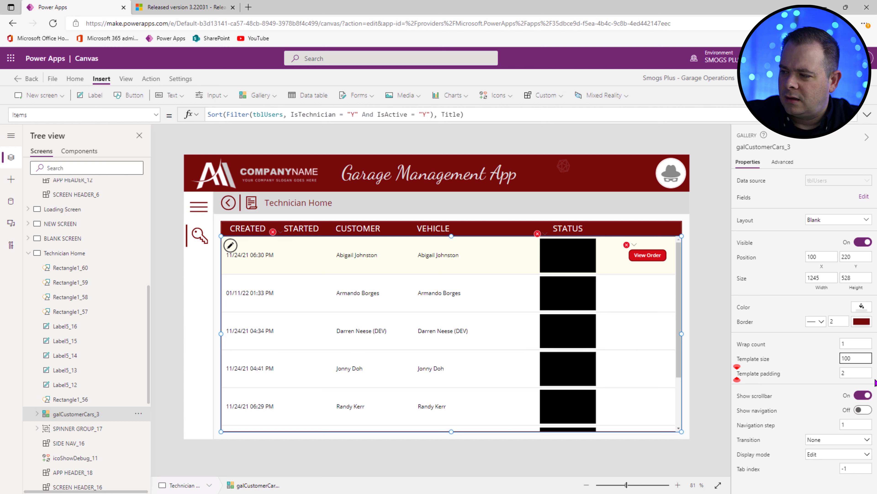
key("ctrl+a")
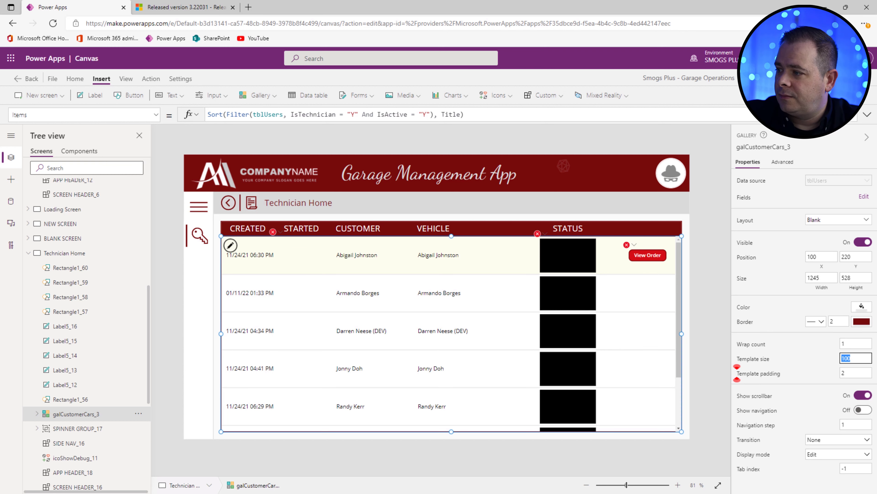
type("200")
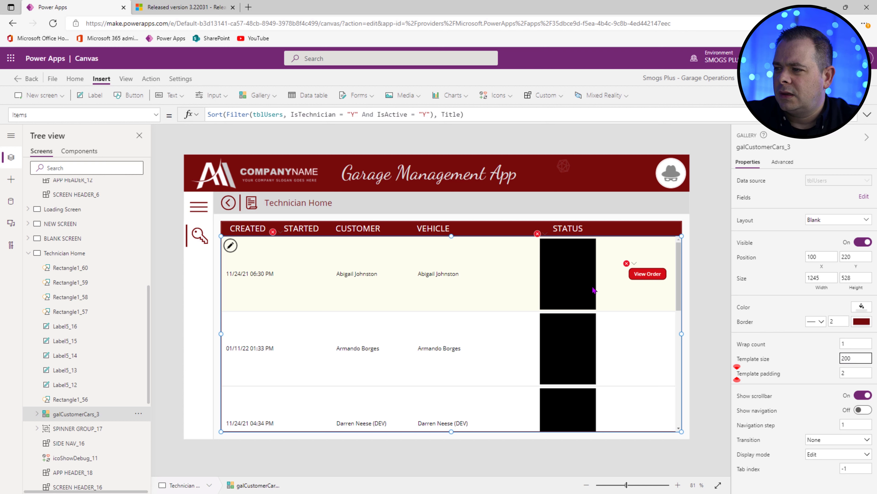
Step: Delete the status box, View Order button and STATUS heading from the gallery
left_click(578, 272)
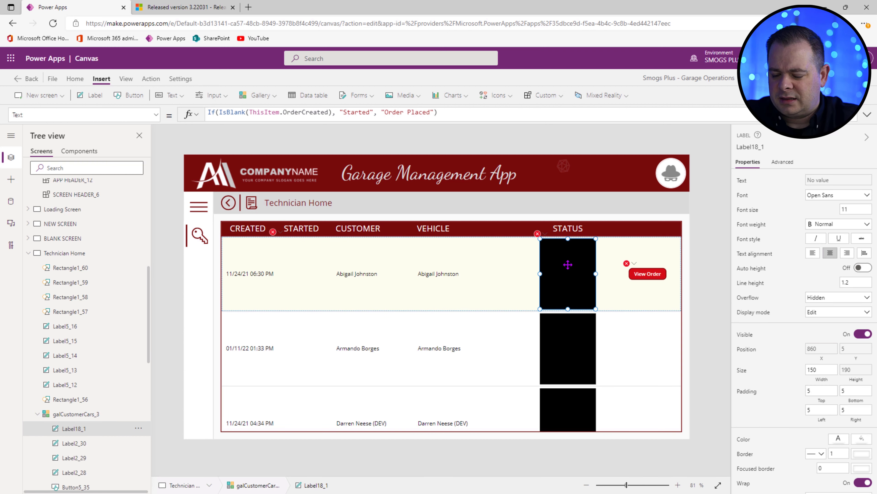
left_click(640, 272)
left_click(641, 275)
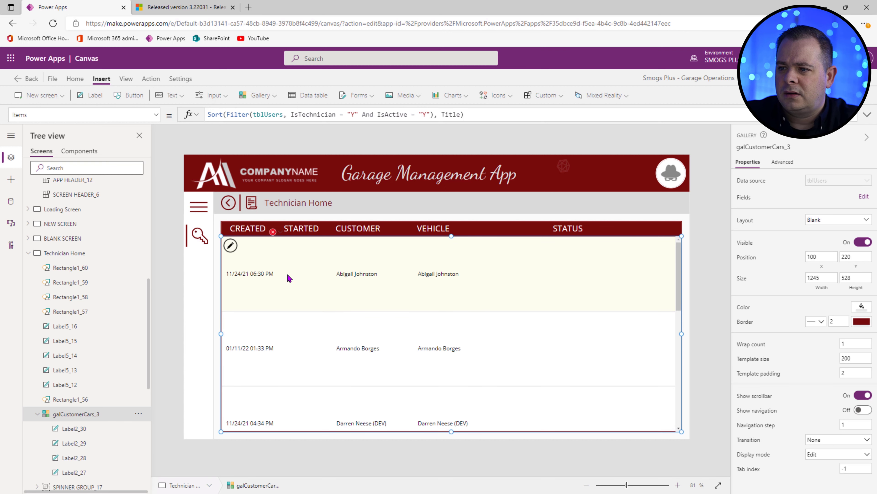
left_click(301, 264)
left_click(565, 230)
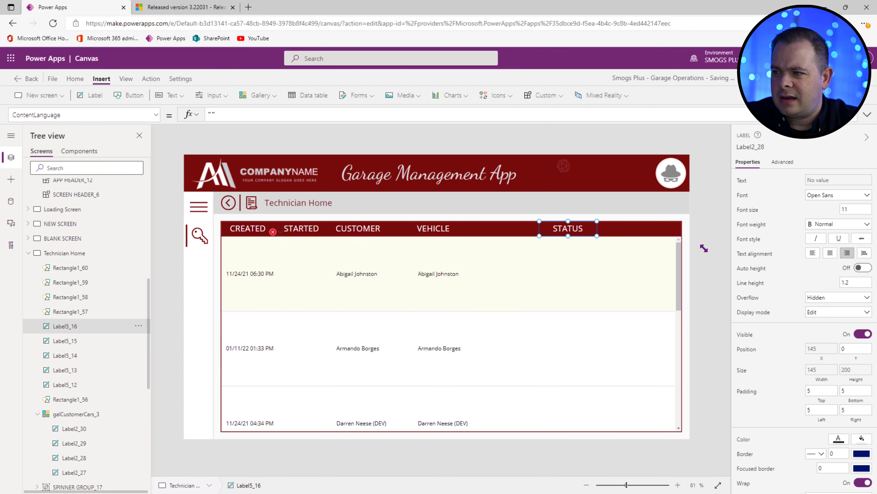
key("Delete")
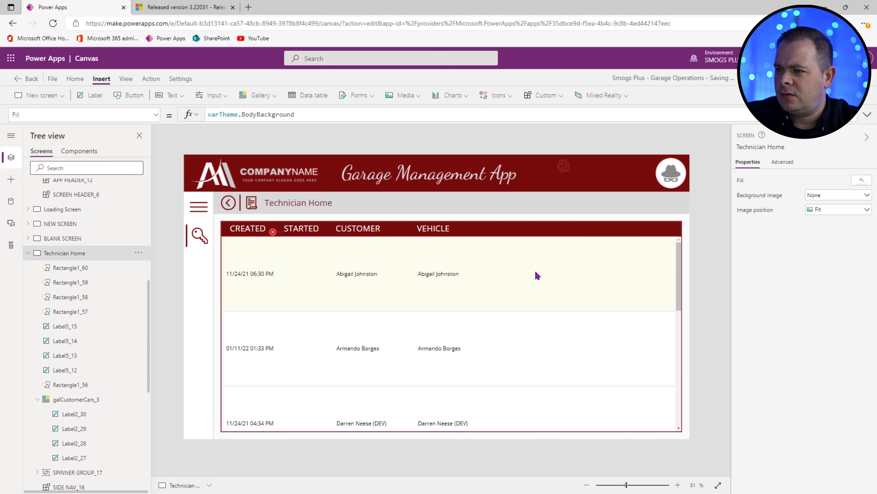
left_click(251, 229)
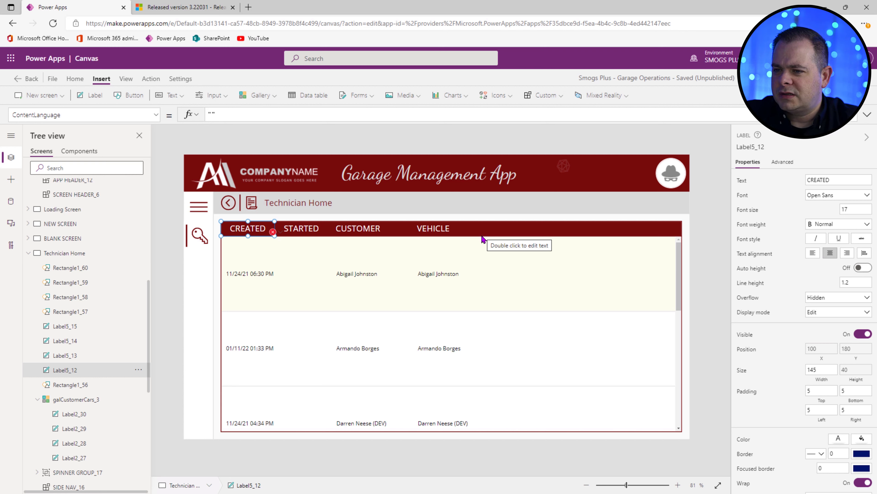
Step: Nudge the CREATED column heading five steps to the right
key("Right")
key("Right")
key("Right")
key("Right")
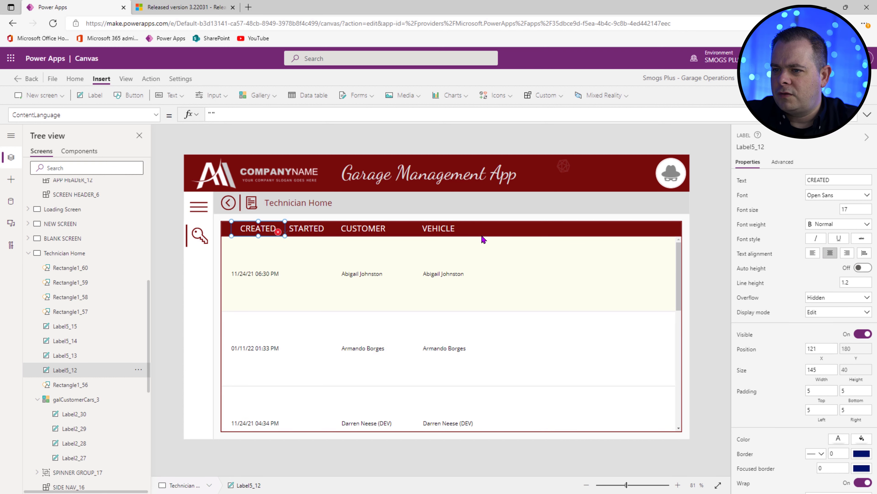
key("Right")
key("Right")
key("Right")
key("Right")
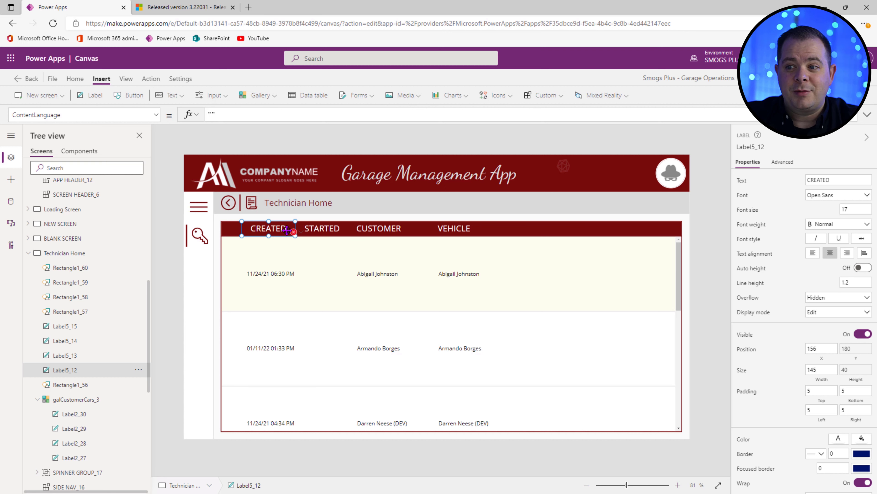
key("Right")
key("Right")
key("Right")
key("Right")
key("Right")
key("Right")
key("Right")
key("Right")
key("Right")
key("Right")
key("Right")
key("Right")
key("Right")
key("Right")
key("Right")
key("Right")
key("Right")
key("Right")
key("Right")
key("Right")
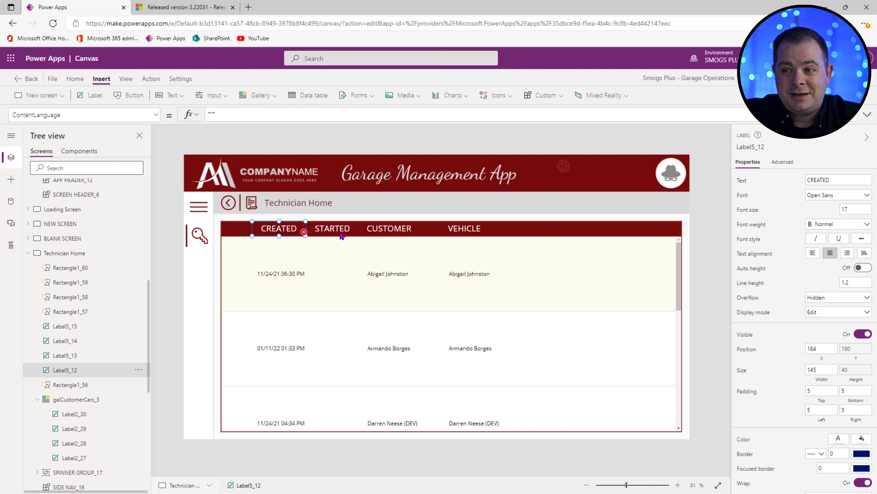
key("Right")
key("Right")
key("Right")
key("Right")
key("Right")
key("Right")
key("Right")
key("Right")
key("Right")
key("Right")
key("Right")
key("Right")
key("Right")
key("Right")
key("Right")
key("Right")
key("Right")
key("Right")
key("Right")
key("Right")
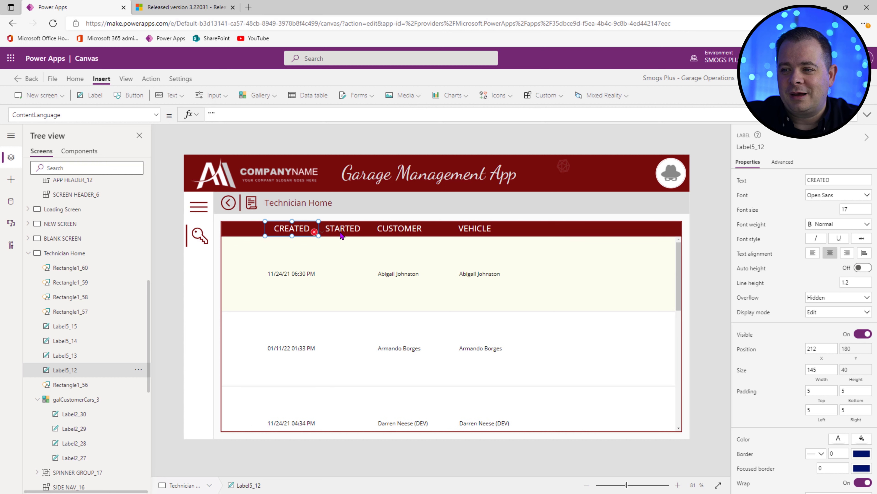
key("Right")
key("Right")
key("Right")
key("Right")
key("Right")
key("Right")
key("Right")
key("Right")
key("Right")
key("Right")
key("Right")
key("Right")
key("Right")
key("Right")
key("Right")
key("Right")
key("Right")
key("Right")
key("Right")
key("Right")
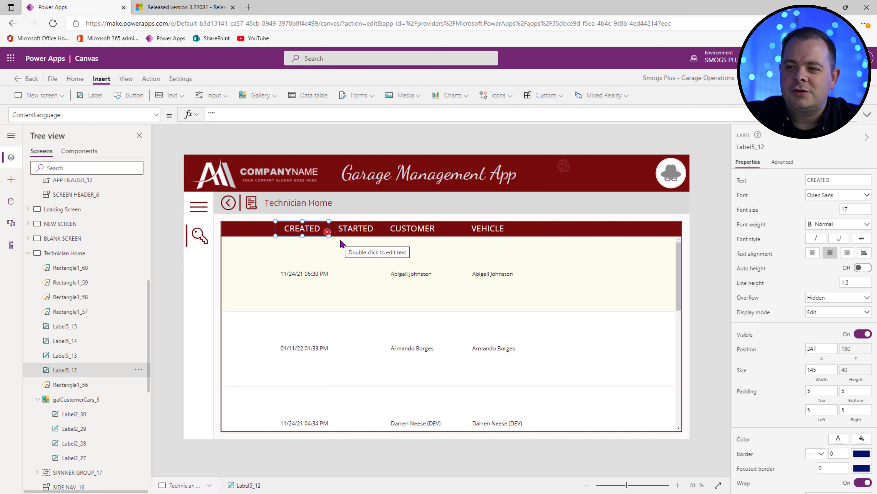
Step: Check the X and Width formulas of the row date label and the STARTED heading
left_click(300, 274)
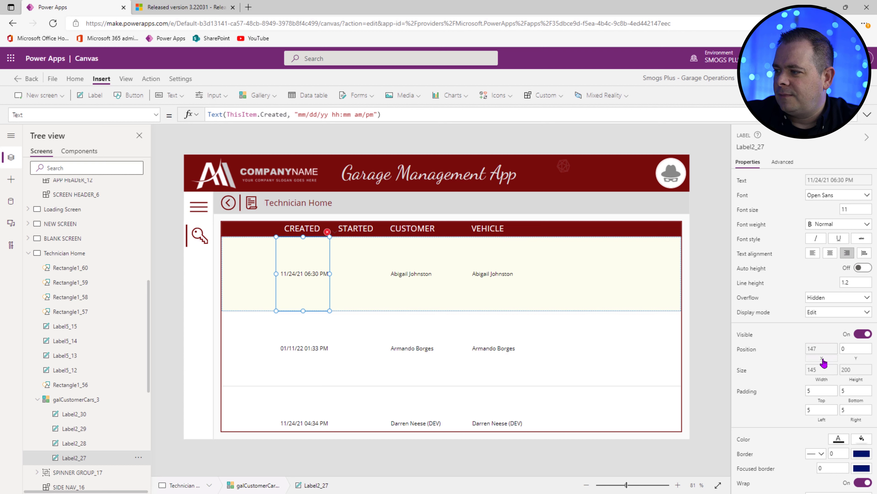
left_click(821, 348)
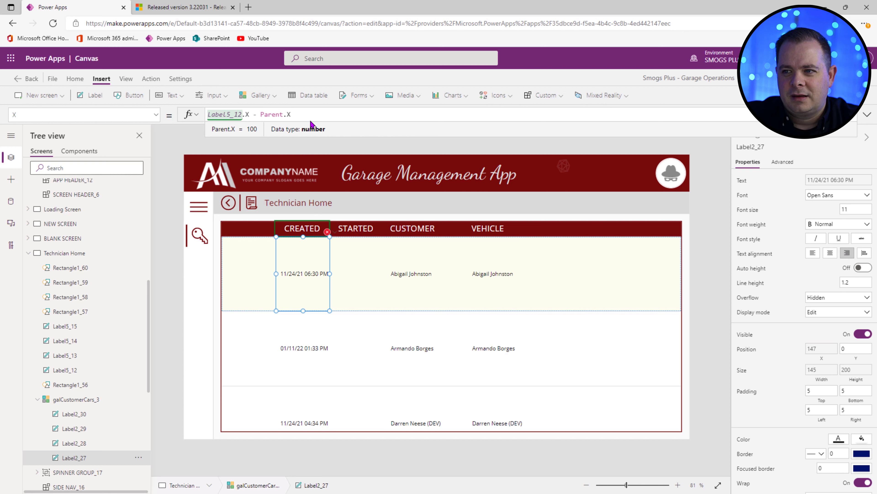
left_click(822, 374)
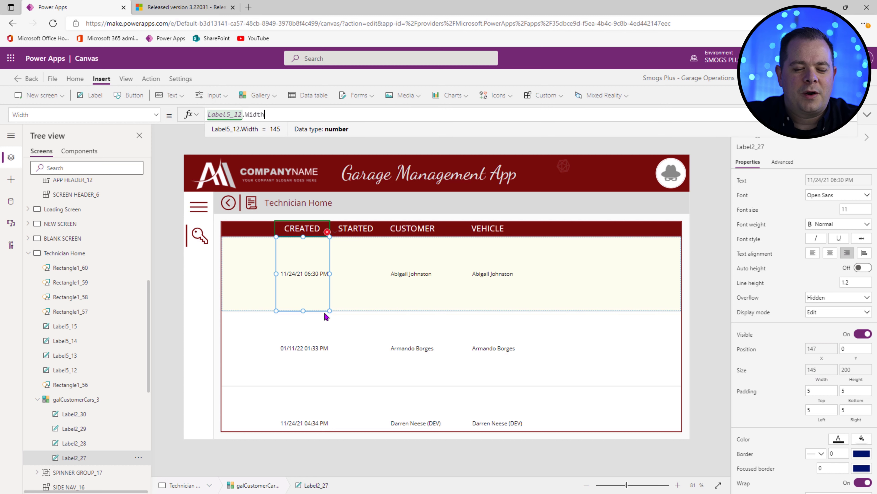
left_click(363, 231)
left_click(831, 350)
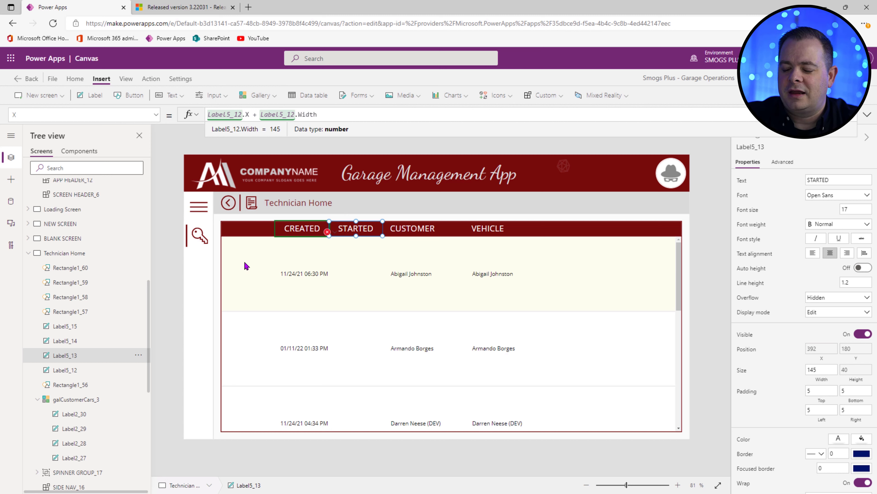
scroll(78, 248, "up", 8)
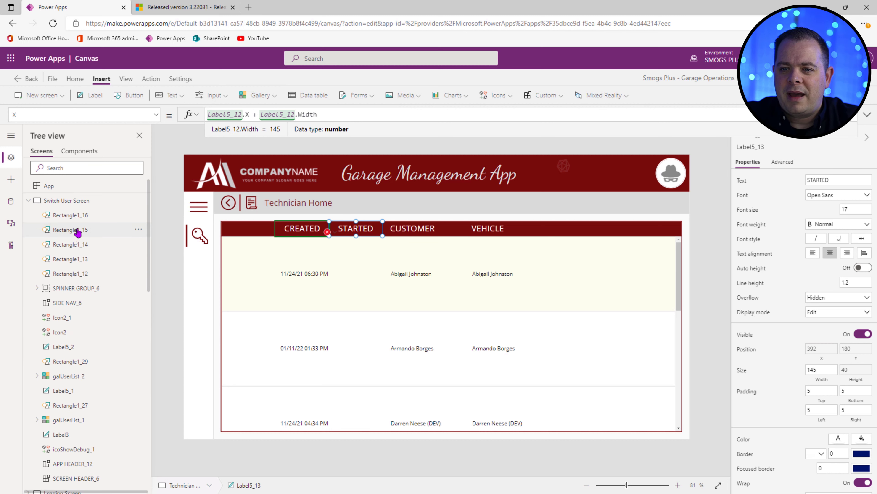
Step: Paste a copy of the Switch User Screen's user photo into the list row at its top-left corner
left_click(79, 202)
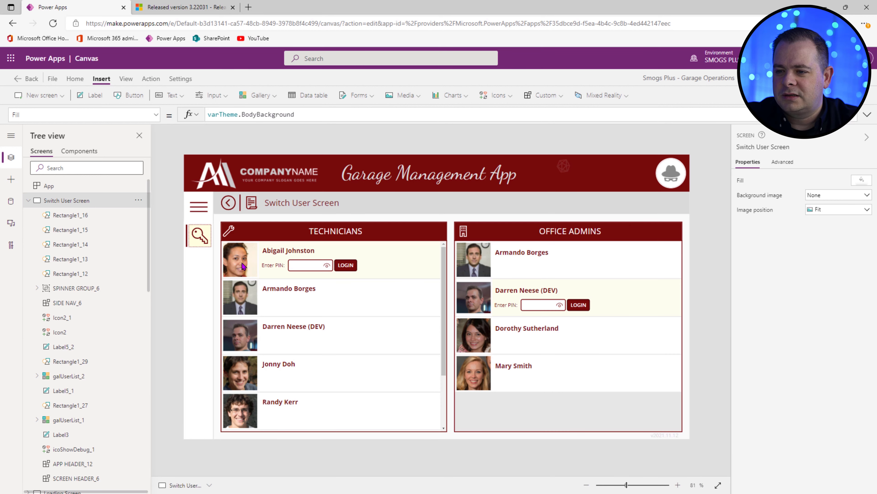
left_click(243, 266)
left_click(231, 256)
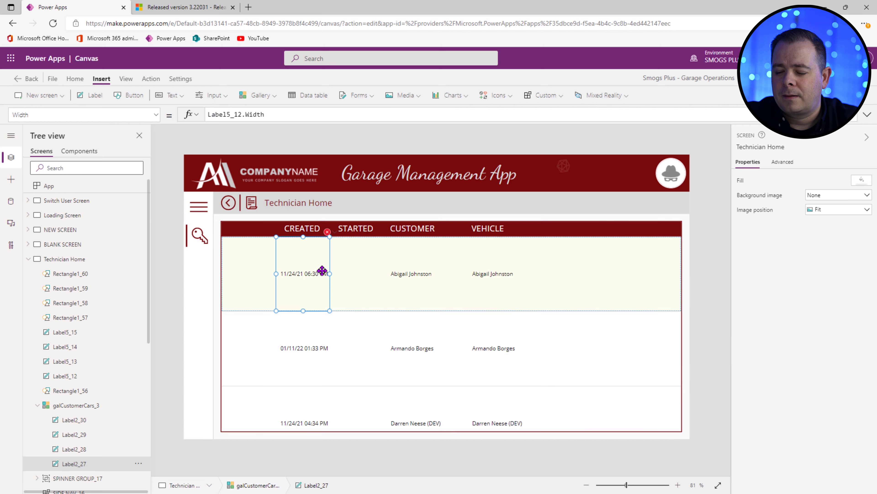
key("ctrl+v")
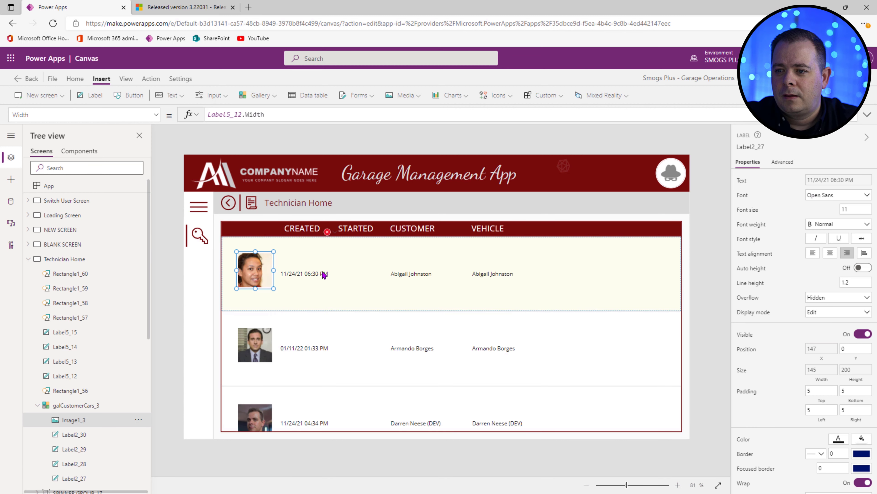
left_click_drag(257, 268, 242, 256)
Step: Delete the vehicle and customer name labels and their VEHICLE and CUSTOMER headings
left_click(425, 277)
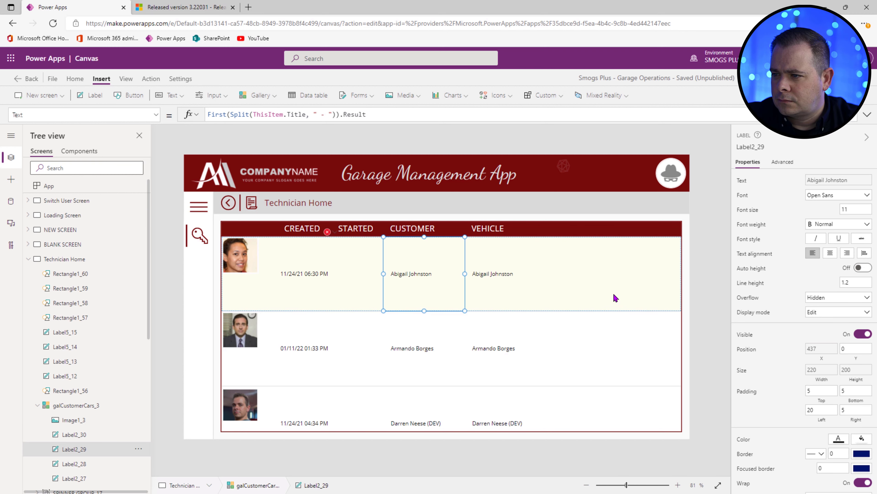
left_click(553, 290)
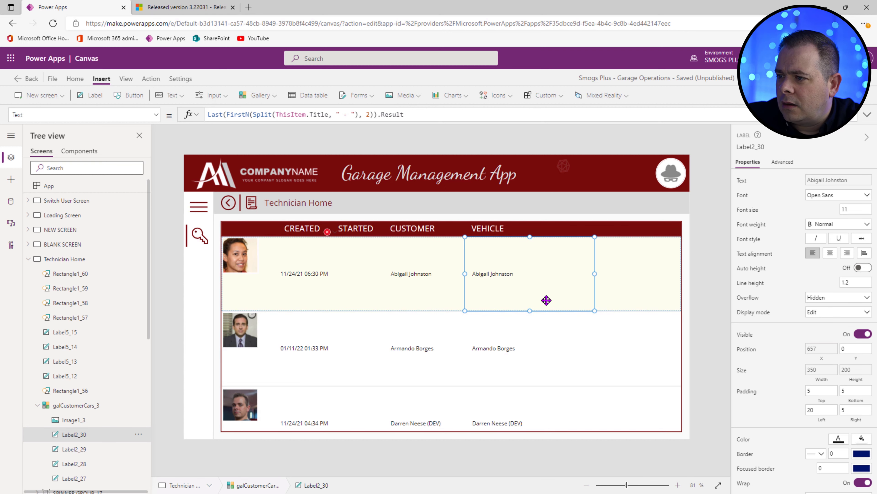
key("Delete")
left_click(488, 226)
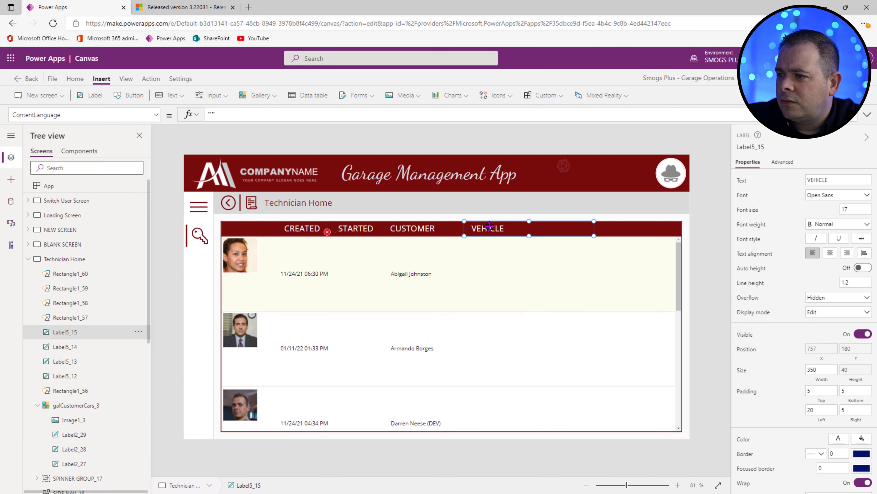
key("Delete")
left_click(421, 277)
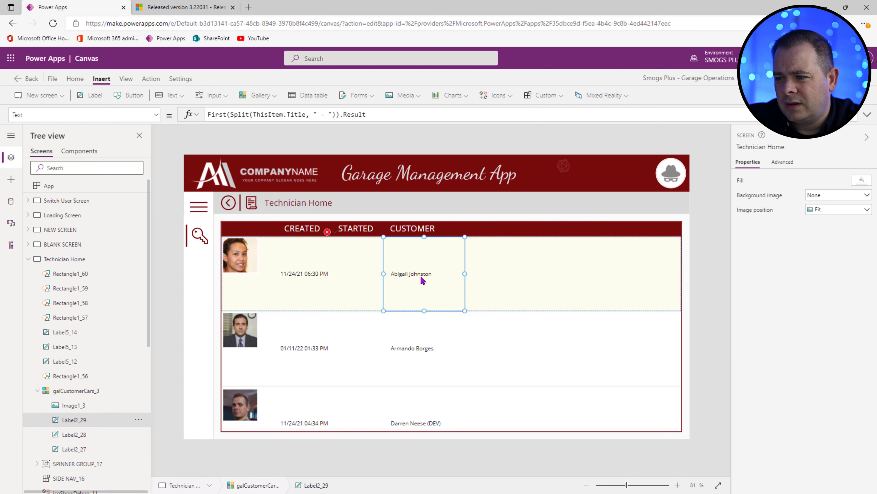
key("Delete")
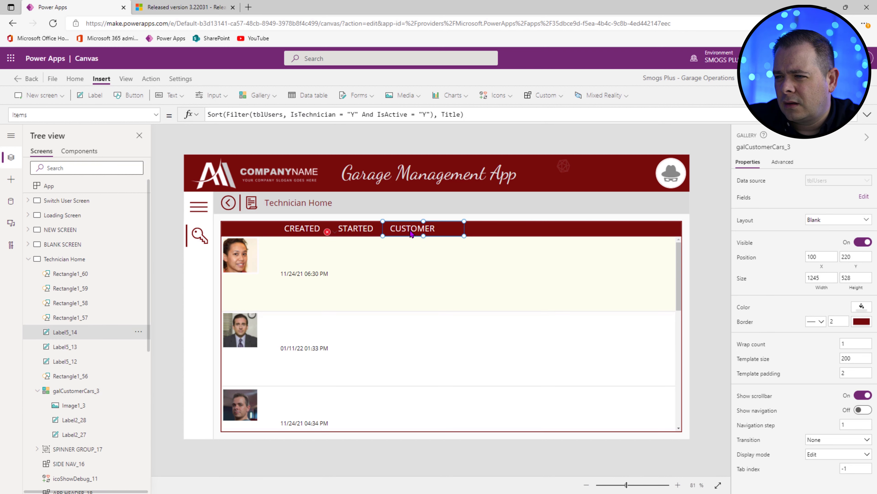
left_click(411, 231)
key("Delete")
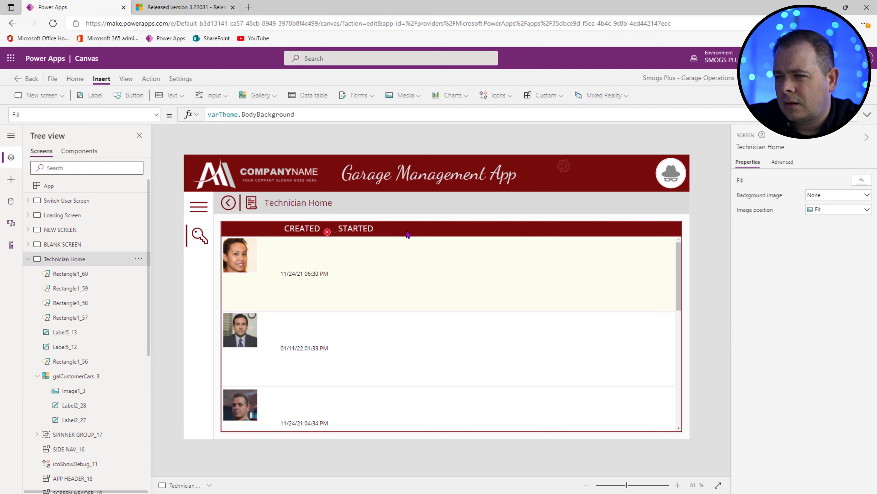
left_click(319, 276)
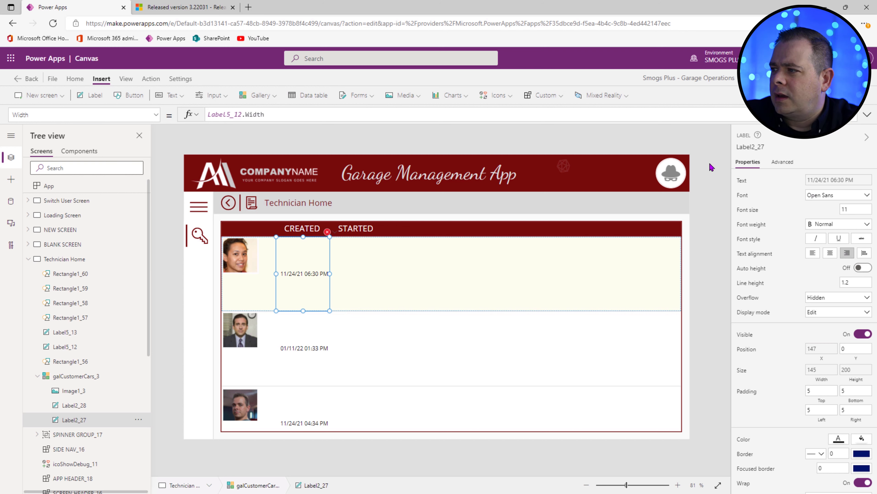
left_click(738, 182)
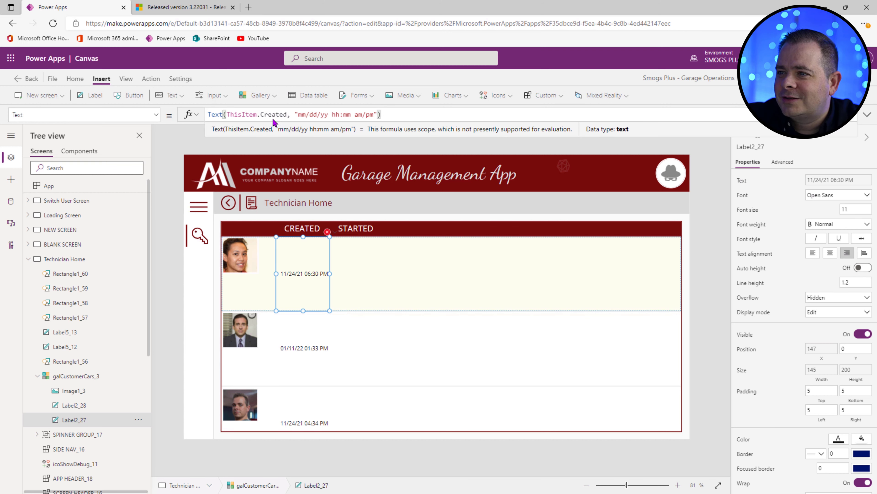
Step: Change the date label's Text formula to ThisItem.Title and centre its text
left_click(227, 115)
key("BackSpace")
key("BackSpace")
key("BackSpace")
key("BackSpace")
key("BackSpace")
left_click(271, 115)
key("shift+End")
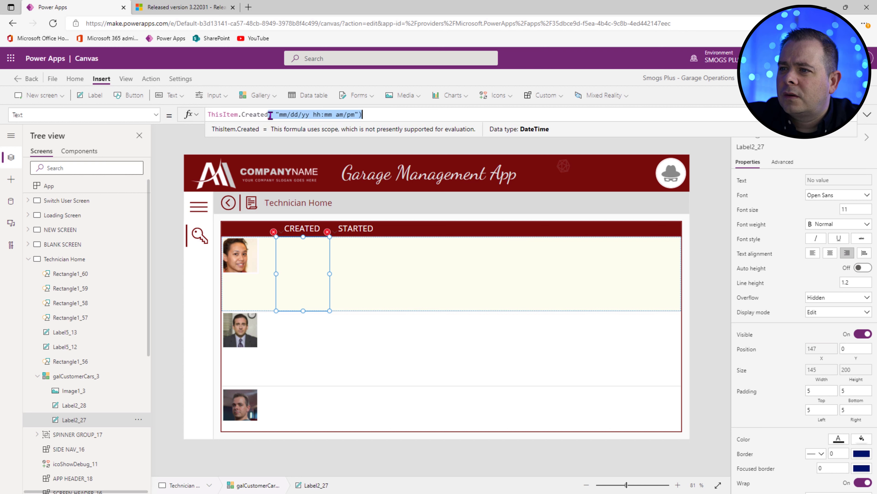
key("BackSpace")
double_click(271, 114)
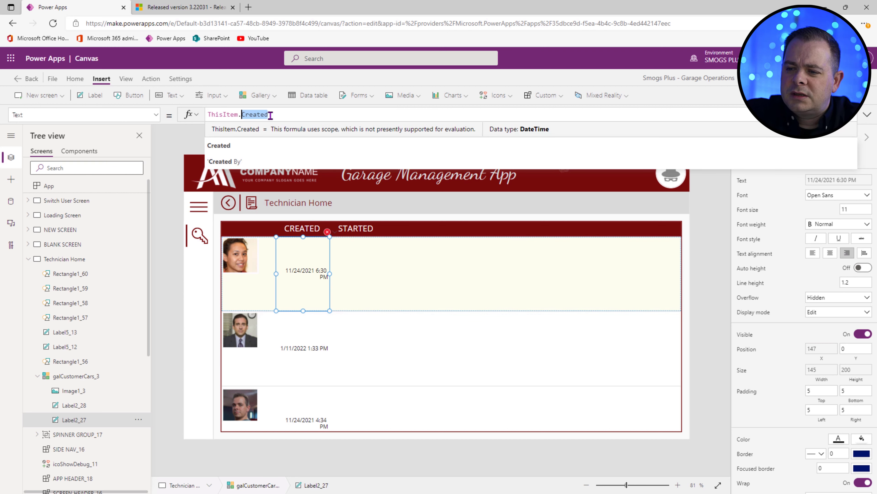
type("Full")
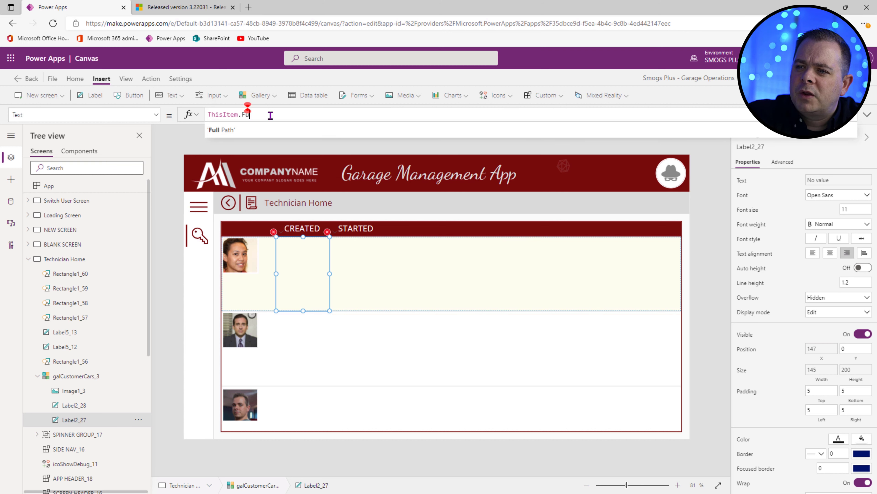
double_click(391, 114)
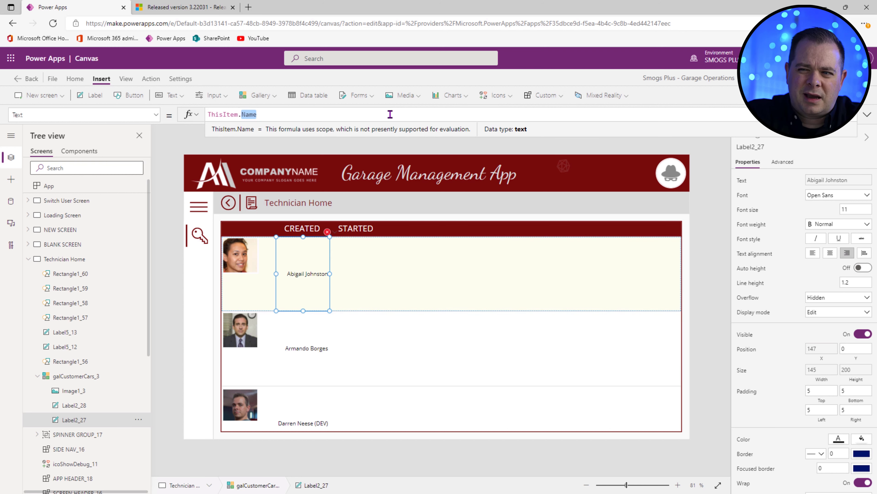
type("Title")
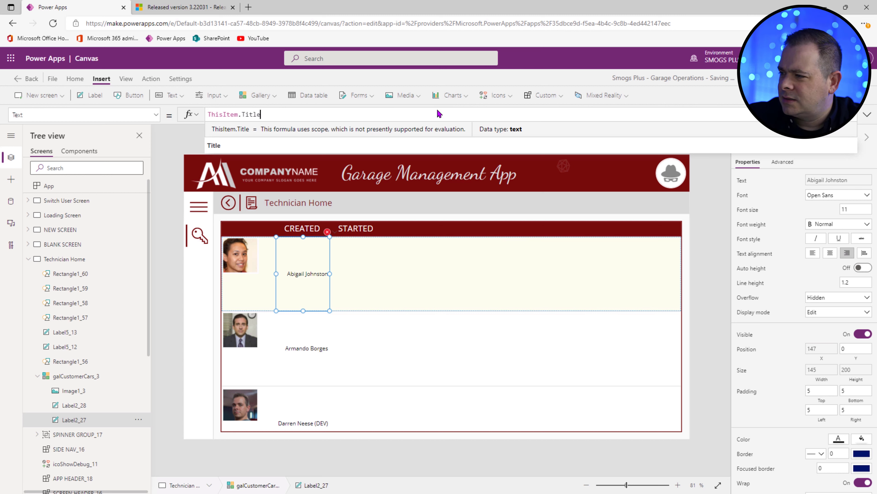
left_click(813, 255)
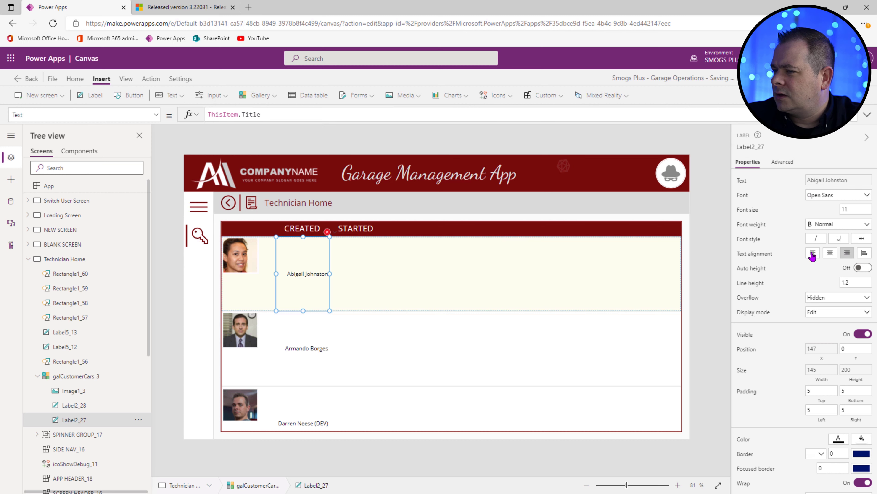
left_click(830, 255)
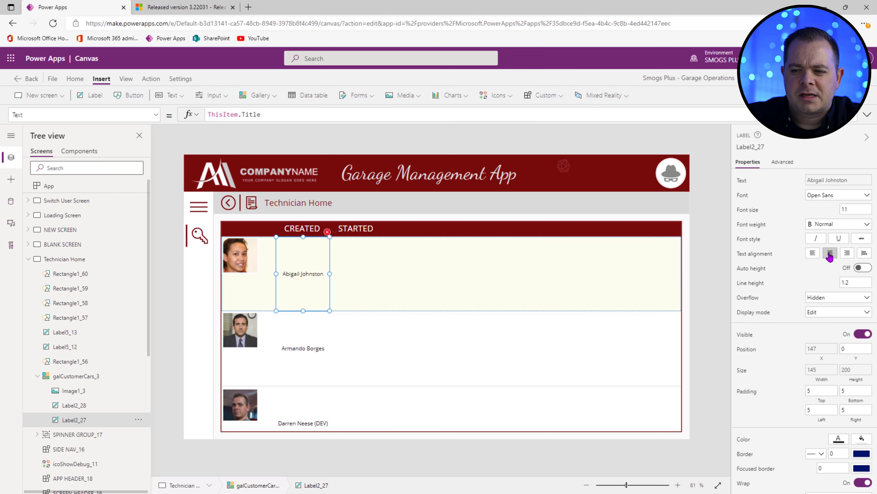
Step: Enlarge the row photo and shorten the name label beneath it
left_click(249, 263)
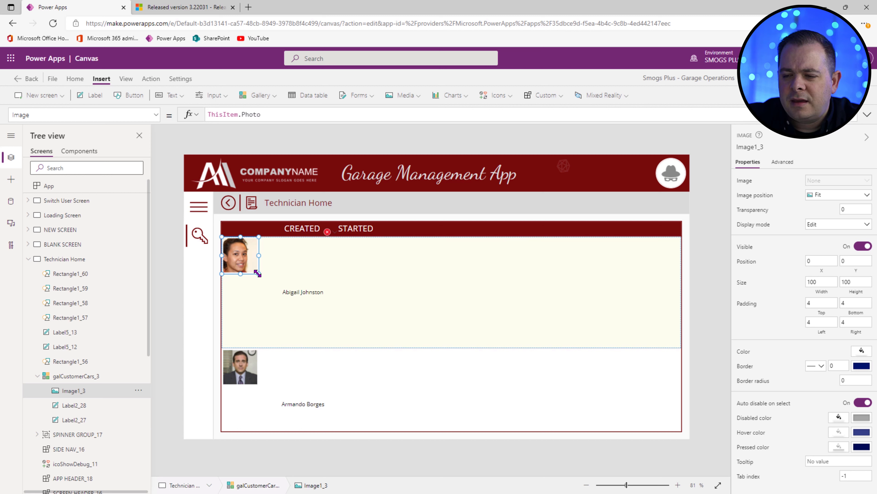
left_click_drag(303, 347, 255, 315)
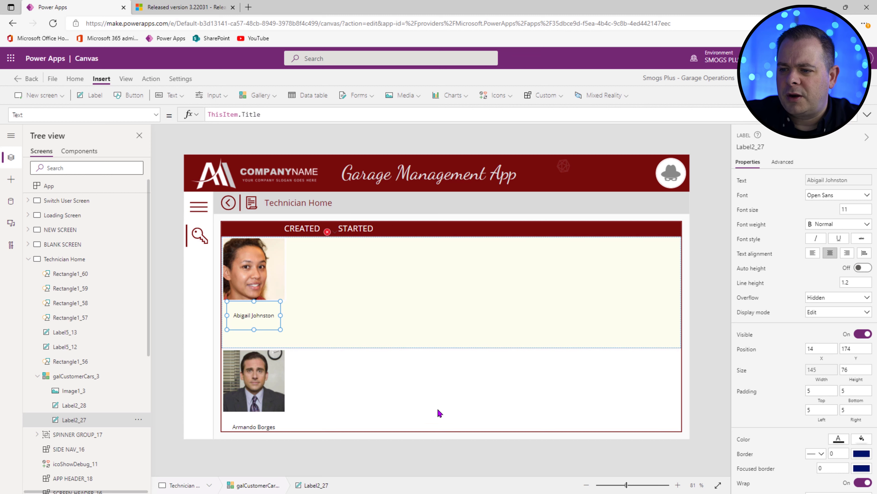
left_click_drag(254, 330, 254, 321)
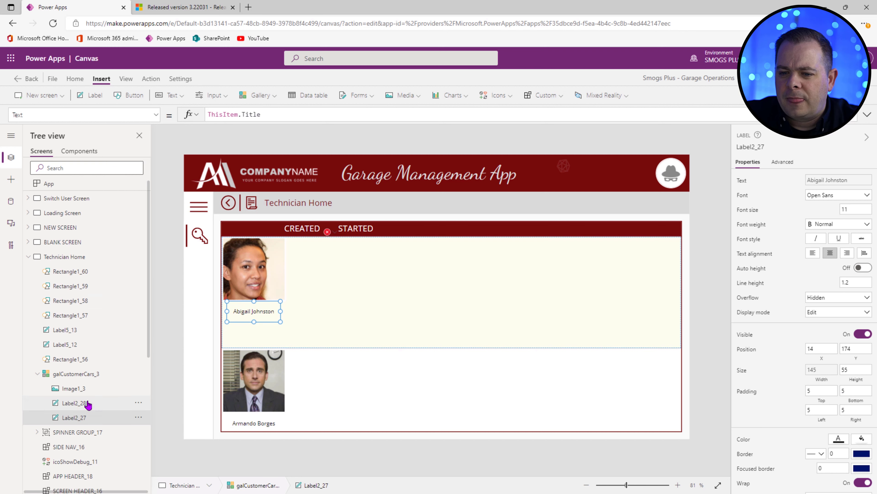
Step: Fill the name label with the PrimaryLight theme colour, varTheme.PrimaryLight
scroll(90, 401, "down", 6)
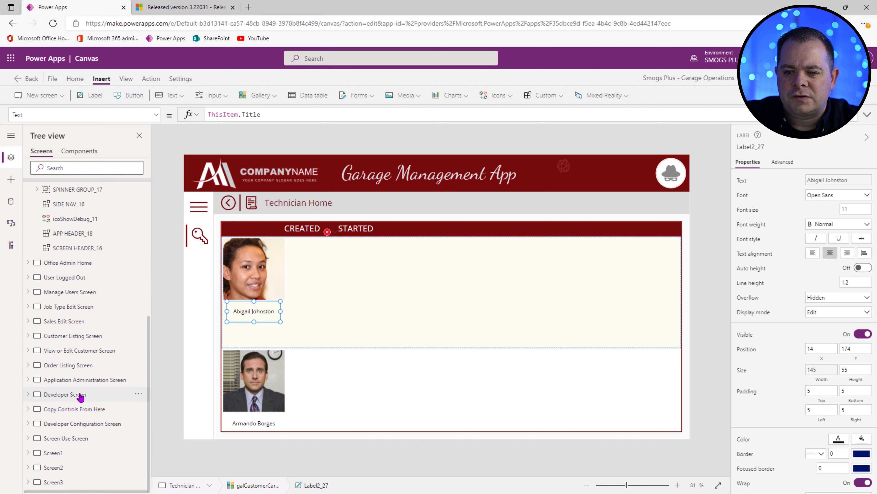
left_click(74, 409)
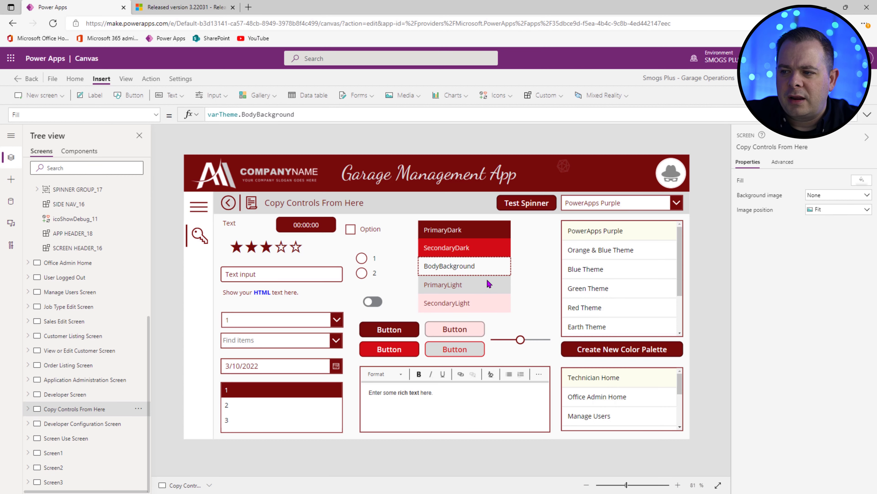
left_click(503, 286)
left_click(503, 286)
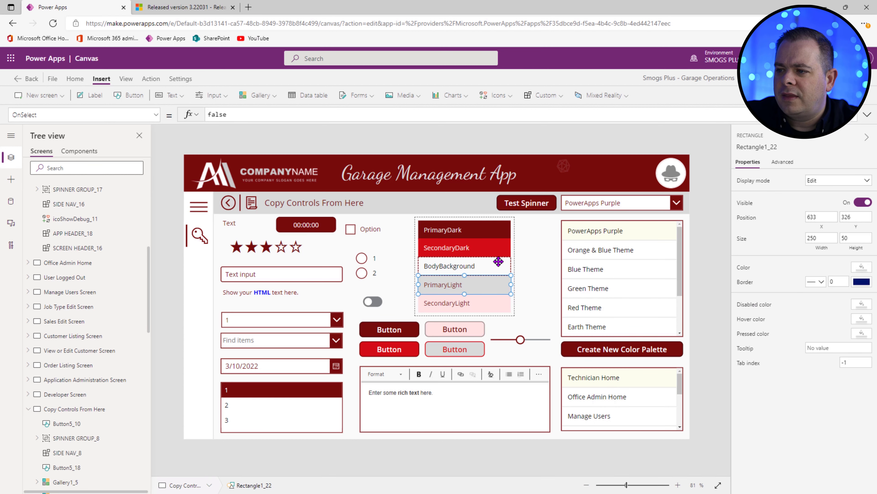
left_click(303, 115)
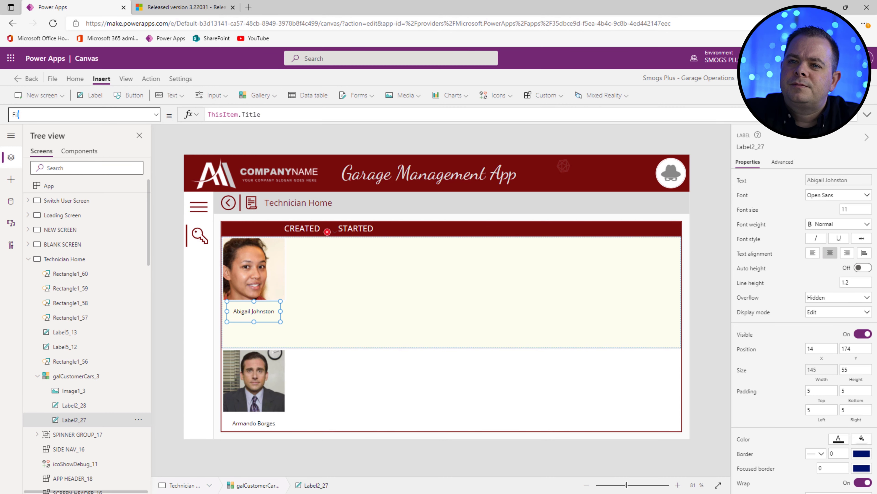
key("Return")
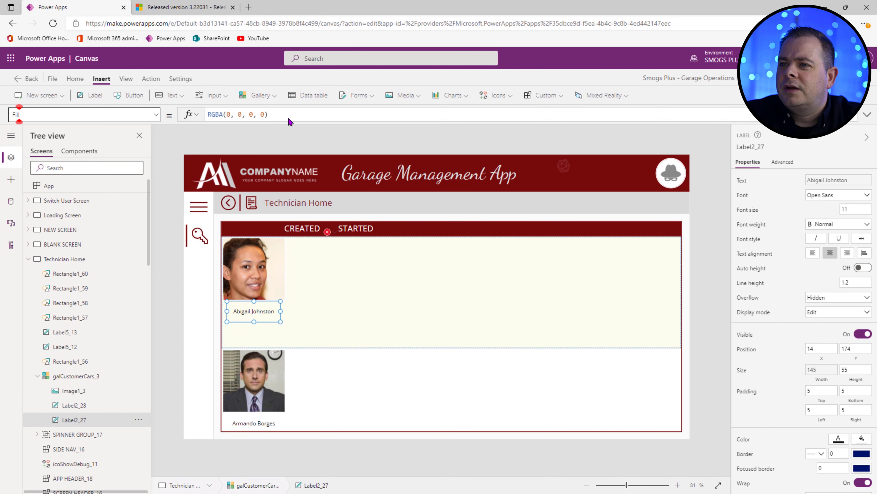
left_click_drag(288, 118, 189, 116)
key("ctrl+v")
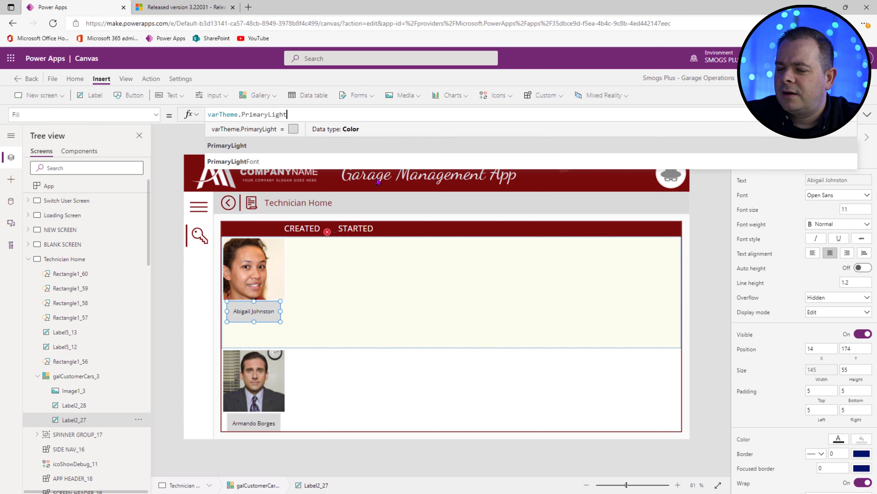
Step: Stretch the name label to 174 wide from X 0 and make its text bold
left_click_drag(281, 310, 286, 311)
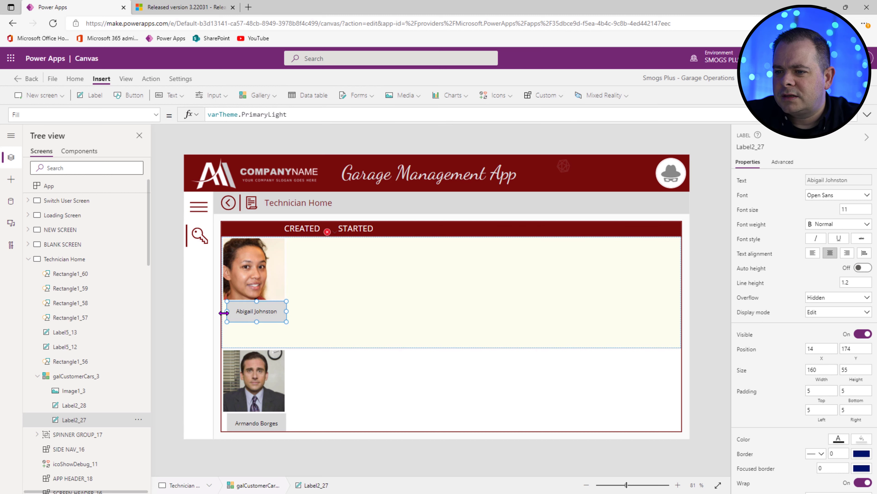
left_click_drag(224, 312, 219, 312)
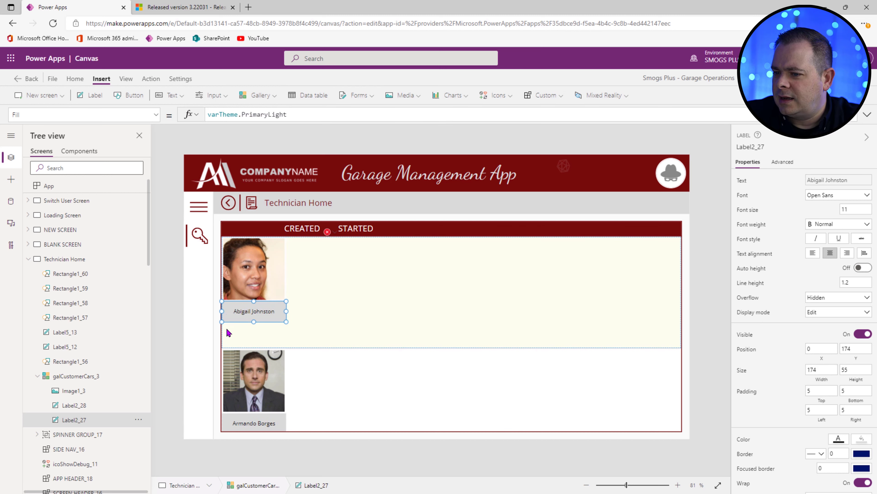
left_click(860, 209)
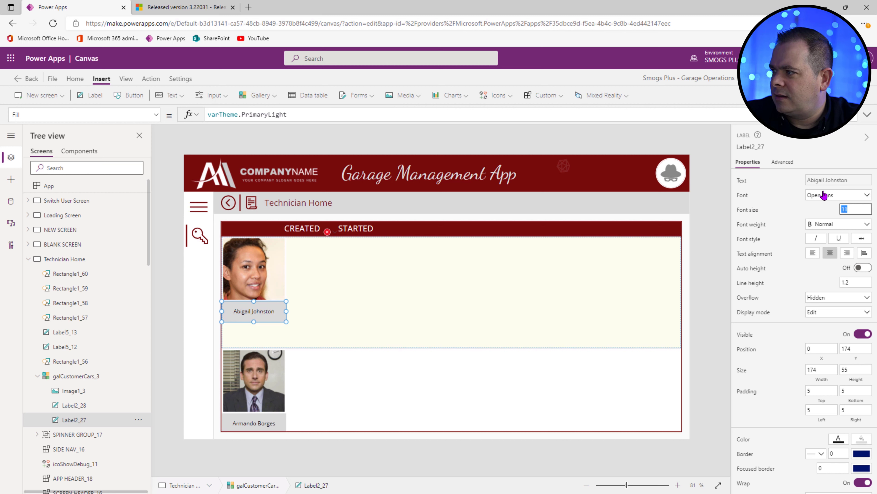
left_click(840, 224)
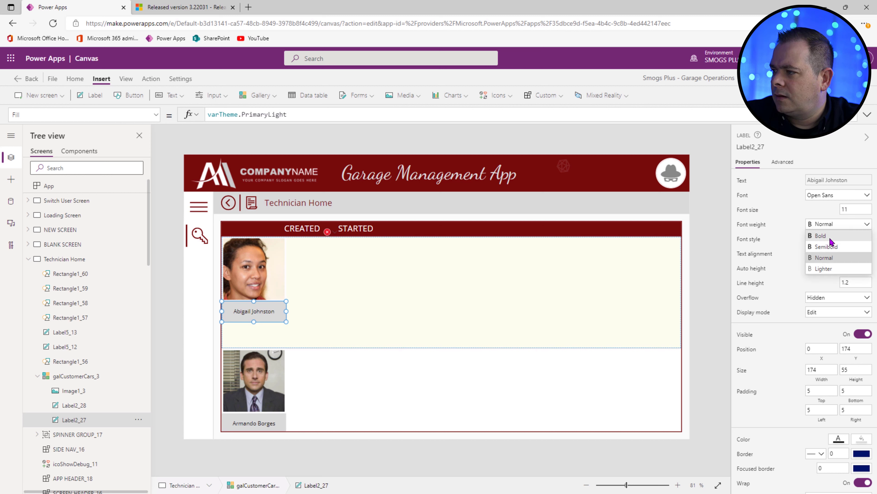
left_click(829, 236)
left_click(600, 410)
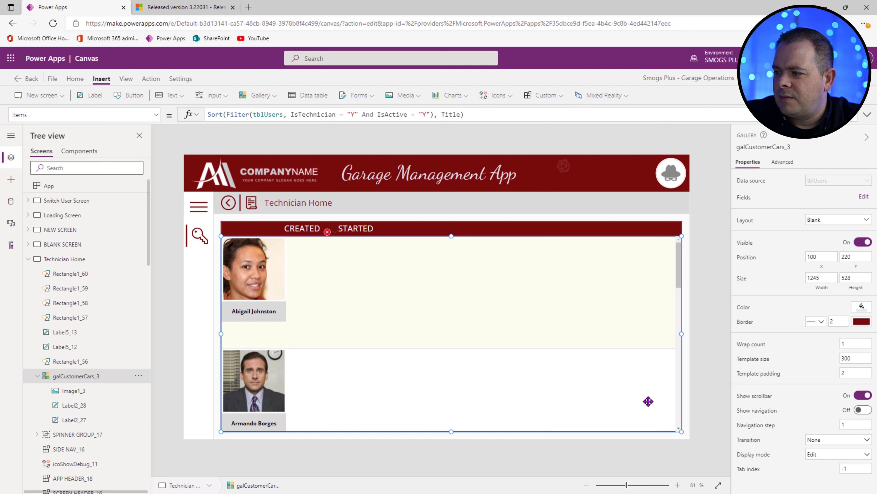
Step: Set gallery wrap count to 2 and bind the label's X and Width to Image1_3.X and Image1_3.Width
left_click(853, 347)
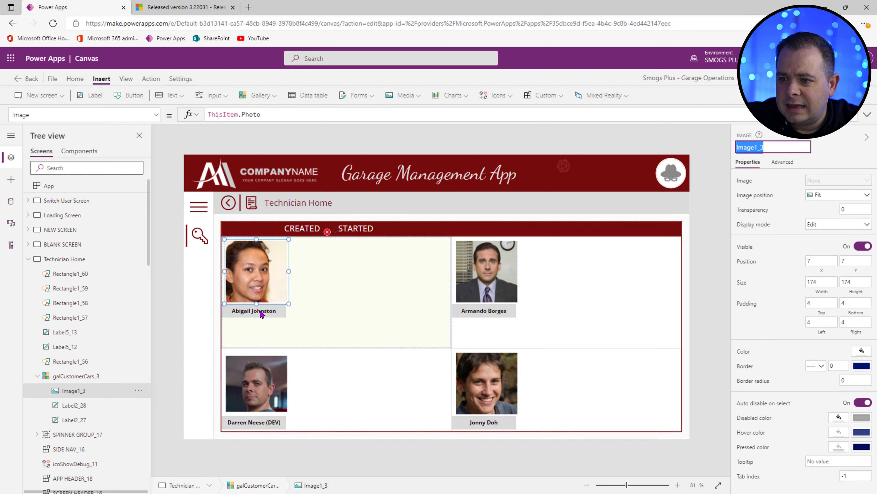
left_click(260, 310)
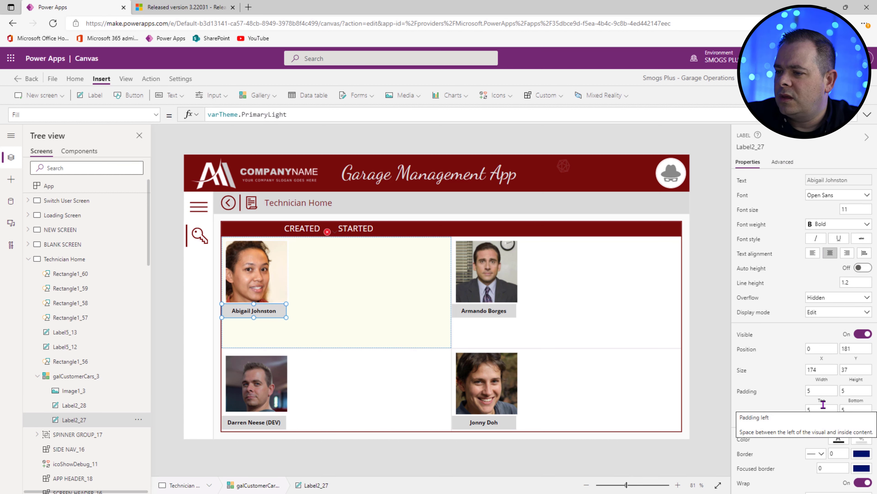
left_click(825, 358)
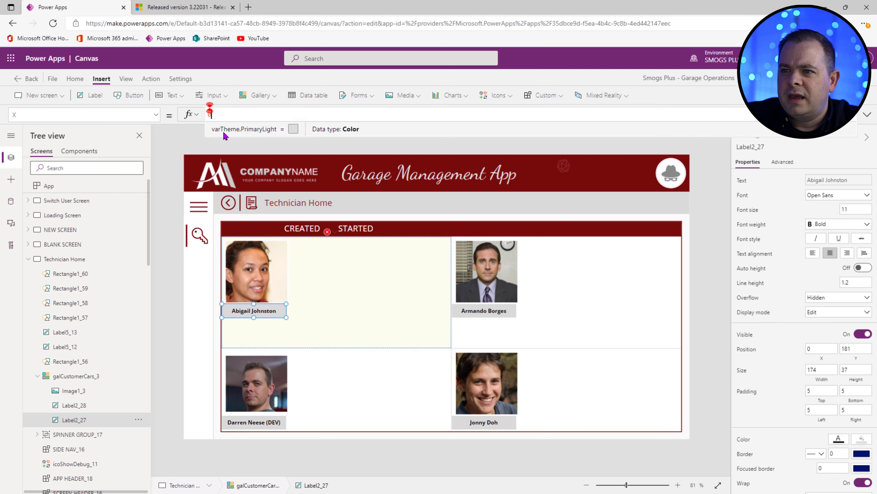
type("Image1_3.")
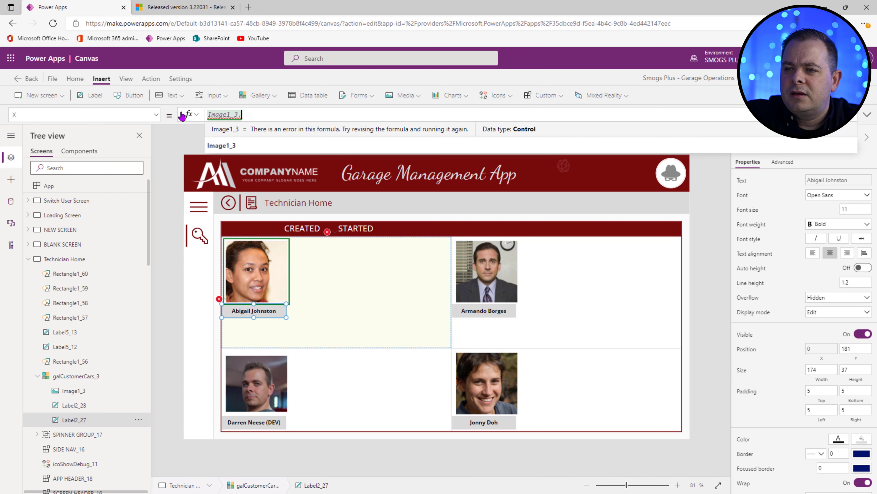
type("X")
left_click(821, 370)
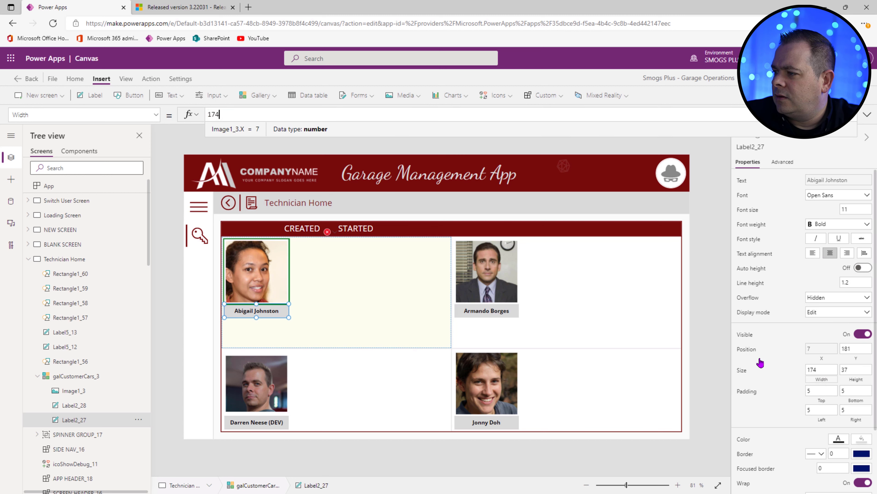
double_click(213, 114)
type("Image1_3")
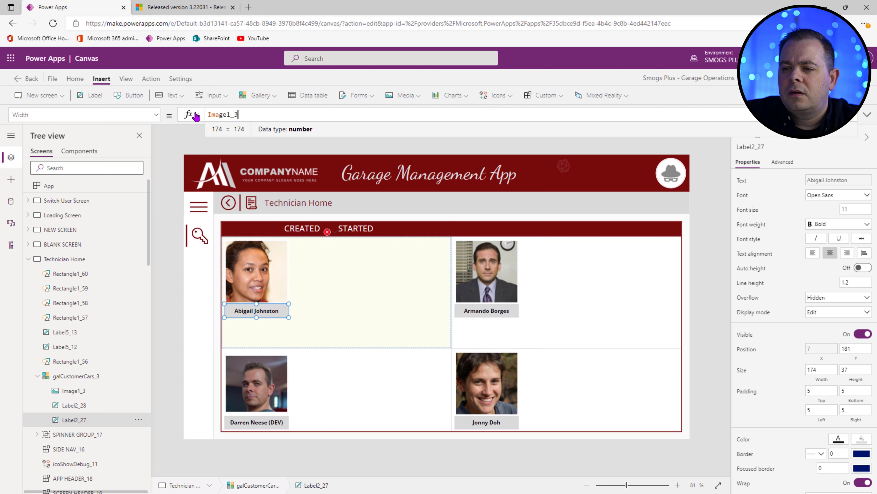
type(".Width")
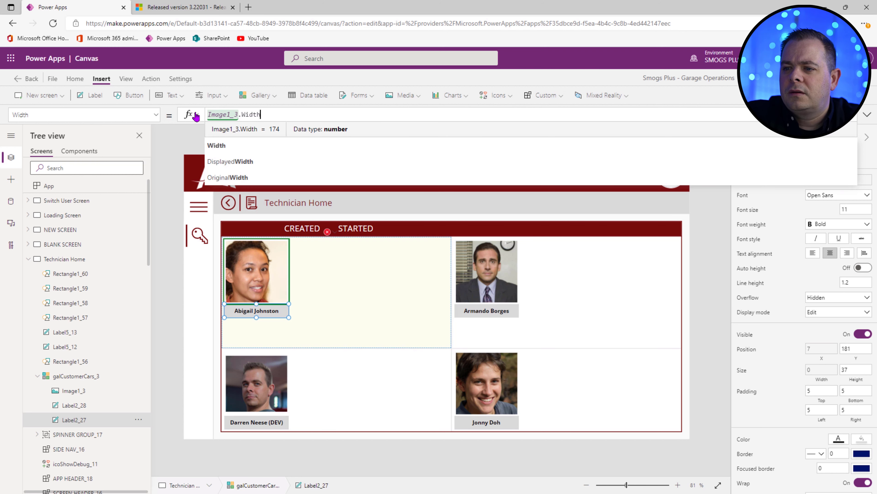
Step: Enlarge the technician photo to 225 by 225
left_click(286, 300)
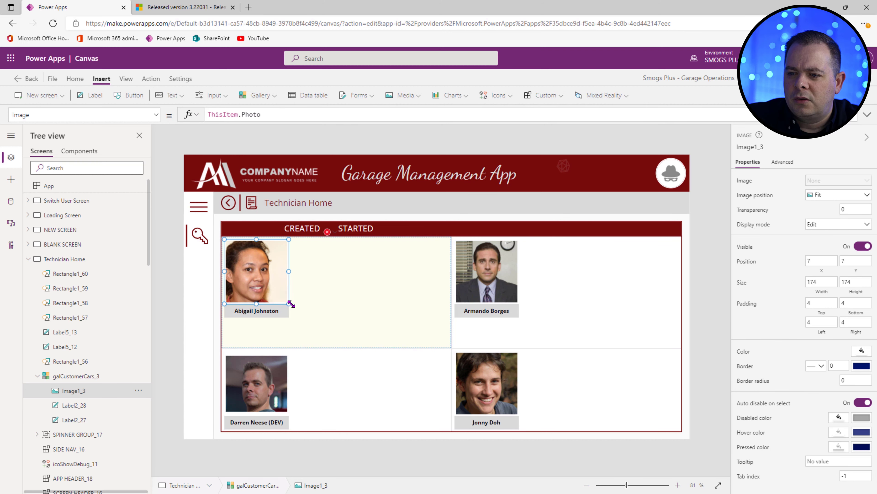
left_click_drag(291, 304, 307, 323)
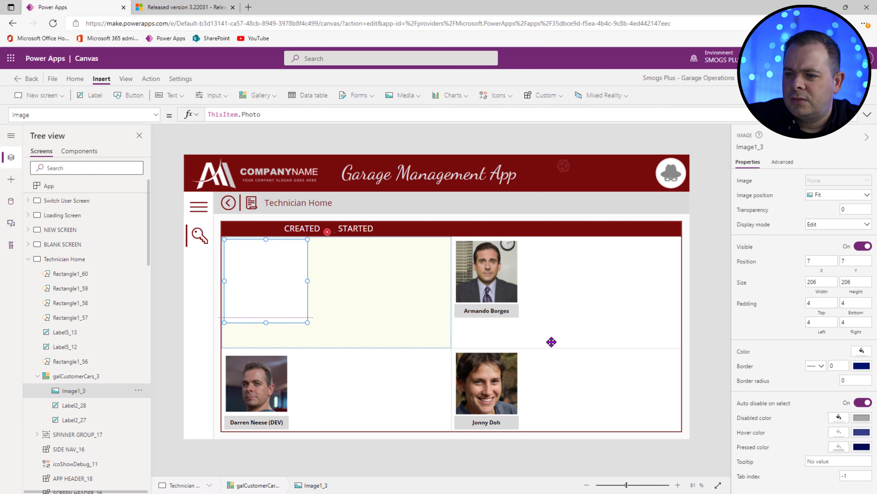
left_click(81, 407)
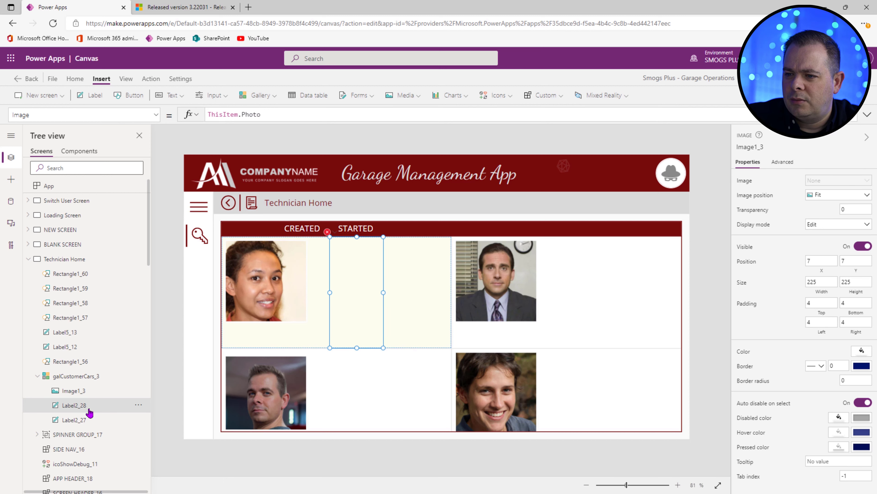
left_click(79, 420)
left_click(822, 369)
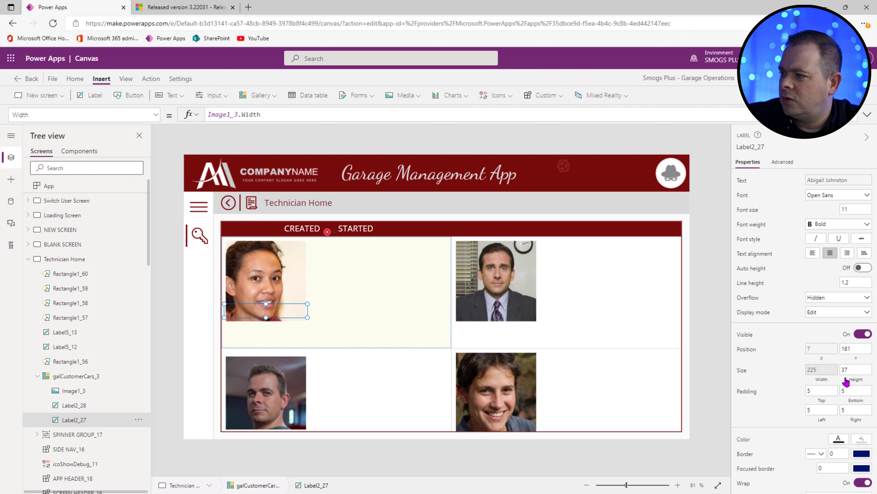
Step: Set the name label's Y to Image1_3.Y + Image1_3.Height
left_click(856, 359)
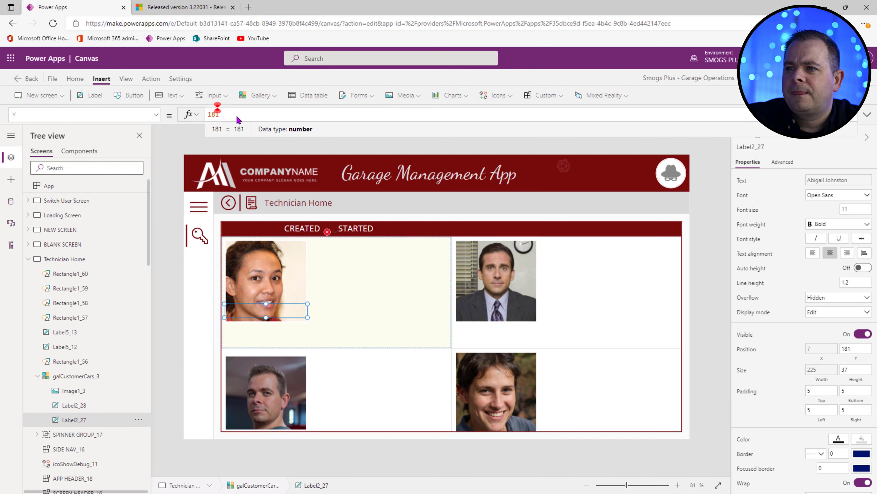
left_click_drag(225, 116, 189, 116)
key("ctrl+v")
type(".")
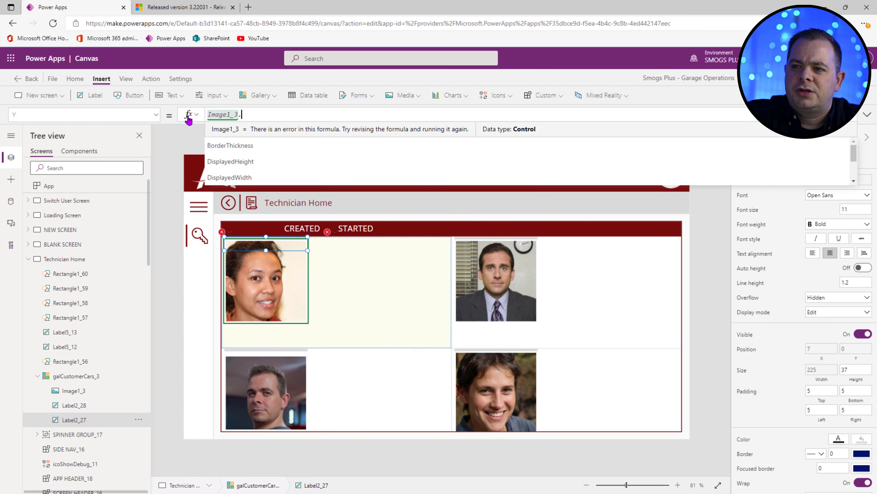
type("Y +")
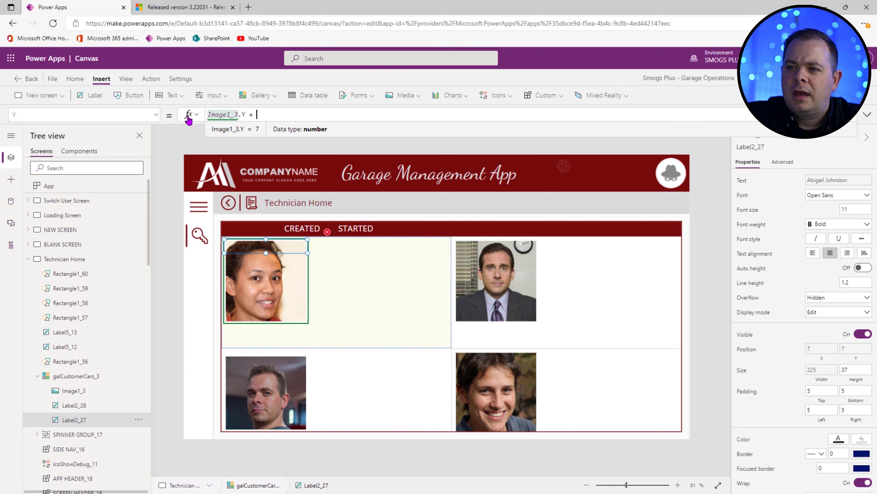
type("Image1_3")
type(".")
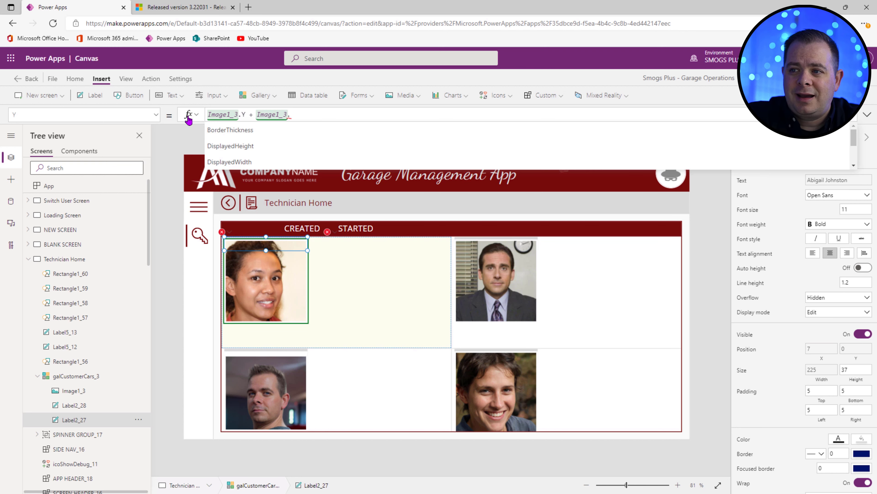
type("Height")
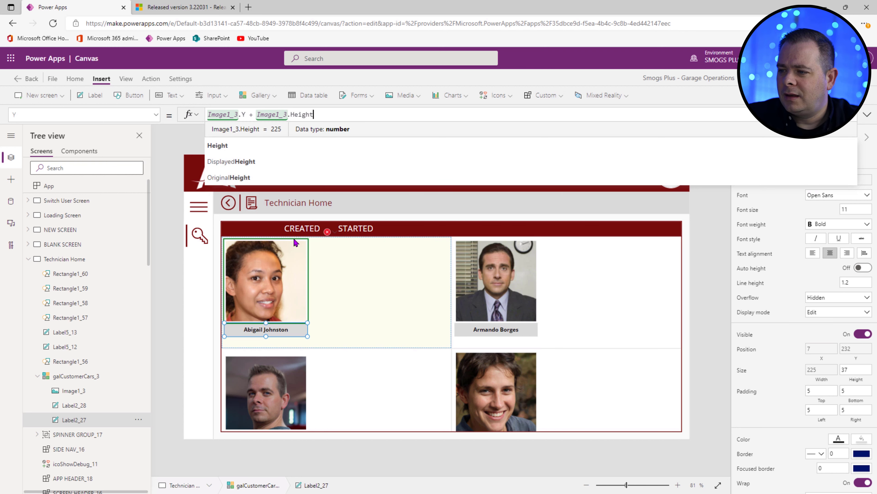
left_click(295, 318)
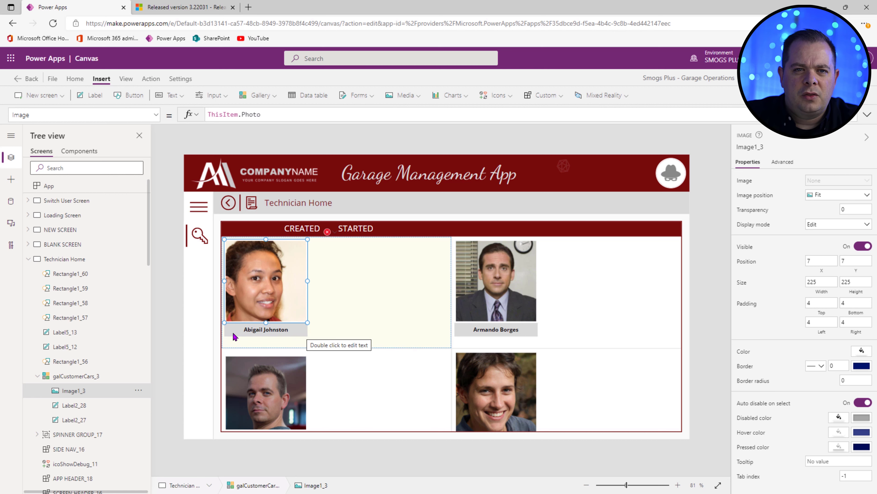
Step: Check the gallery in preview, collapse Technician Home in the Tree view, and preview the Switch User Screen
key("F5")
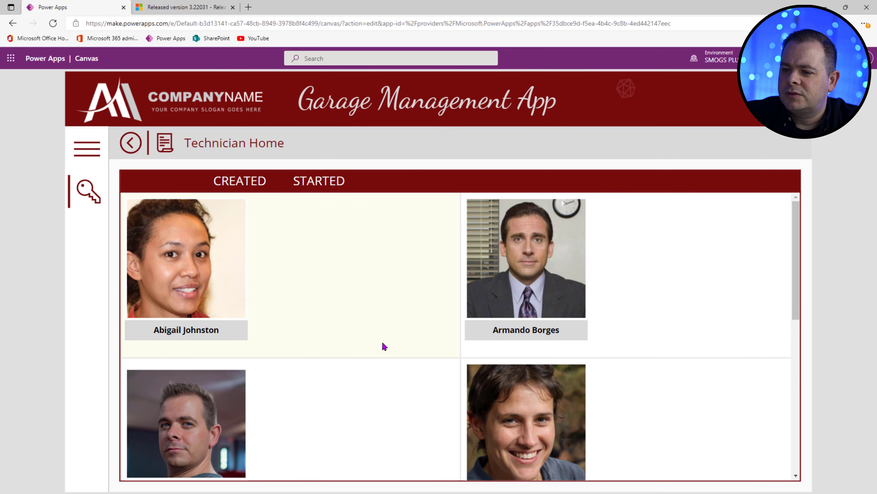
scroll(381, 335, "down", 5)
scroll(386, 319, "up", 5)
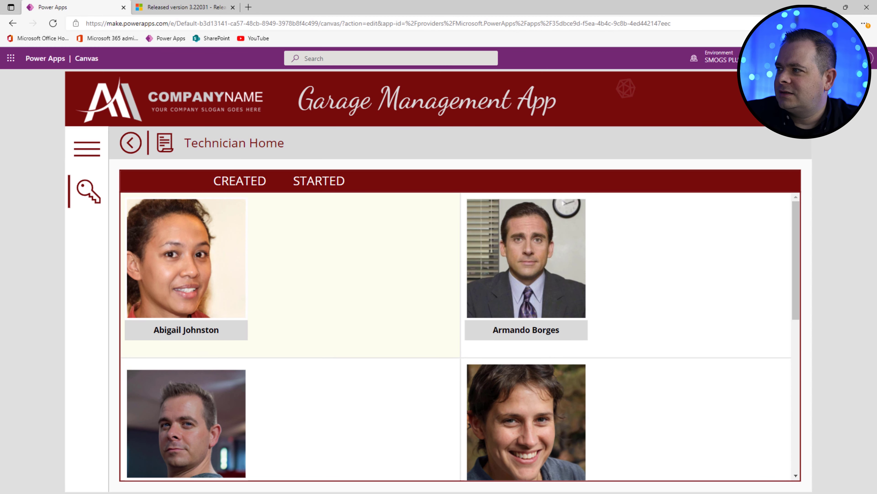
key("Escape")
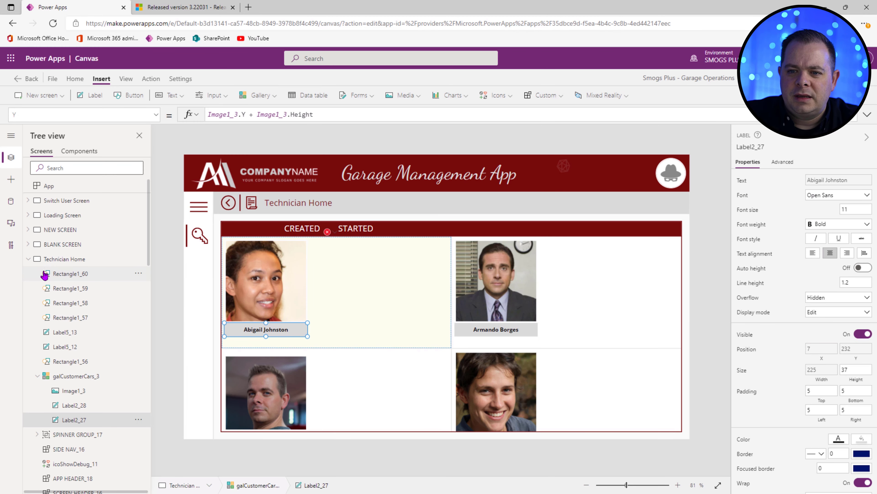
left_click(28, 260)
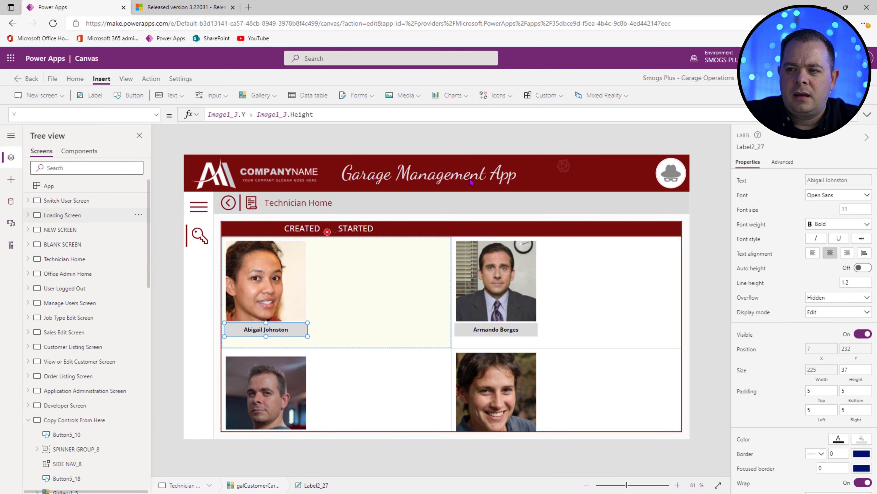
key("F5")
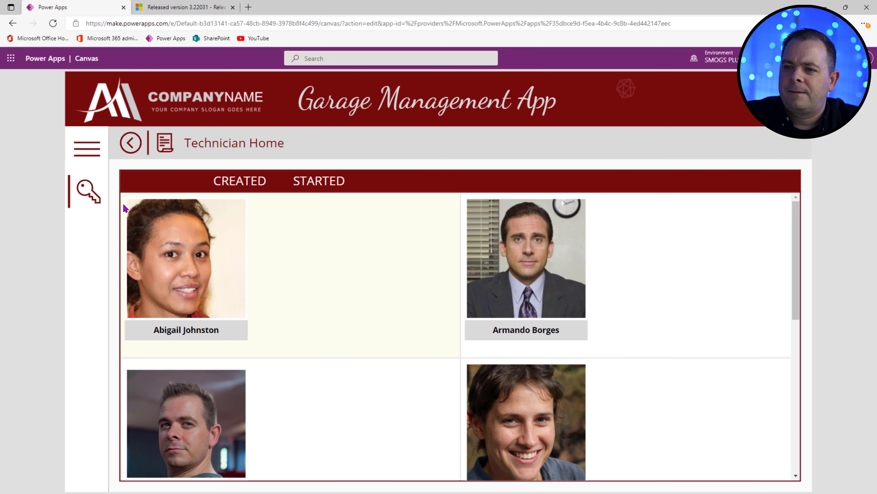
left_click(95, 193)
Step: Log in as the developer admin with their PIN
left_click(596, 293)
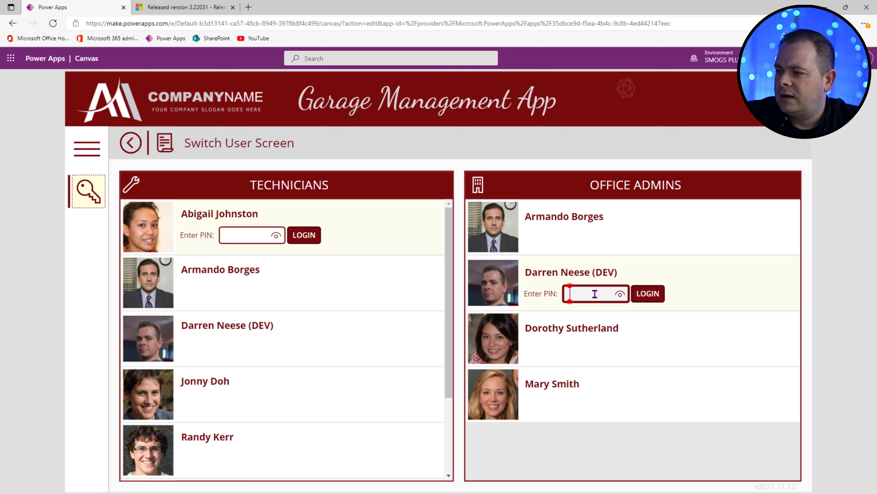
type("12")
key("Return")
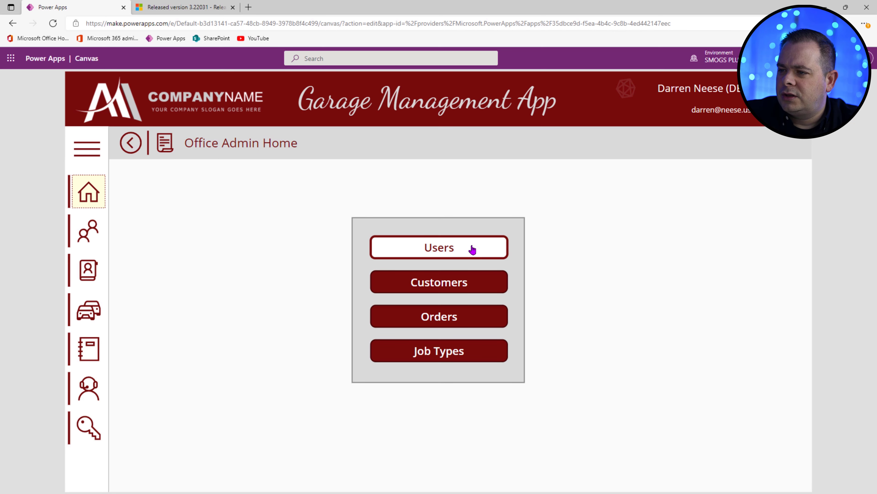
Step: Replace the surname and (DEV) tag in the user's display name with Developer and save the record
left_click(466, 248)
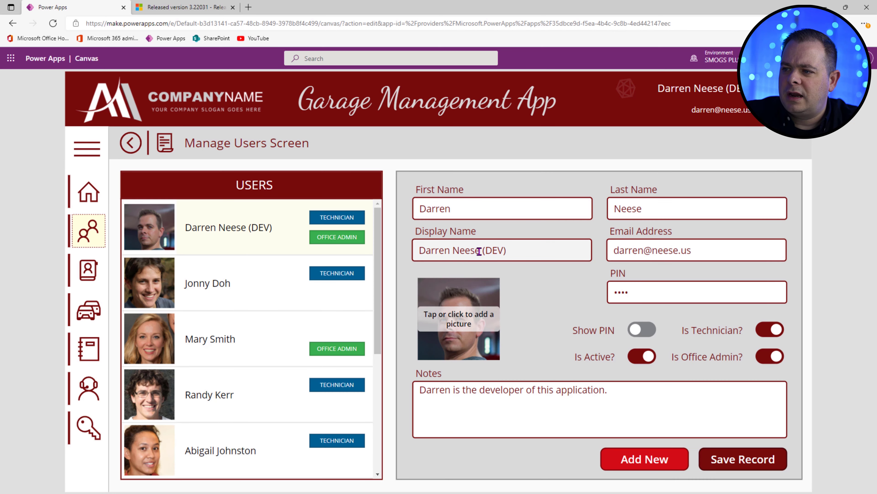
left_click_drag(479, 251, 555, 249)
key("ctrl+Left")
key("ctrl+Left")
key("shift+End")
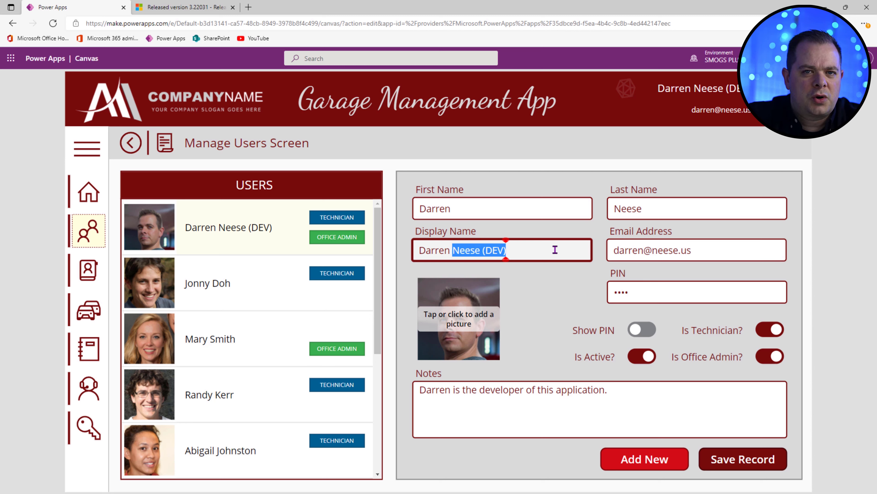
type("Developer")
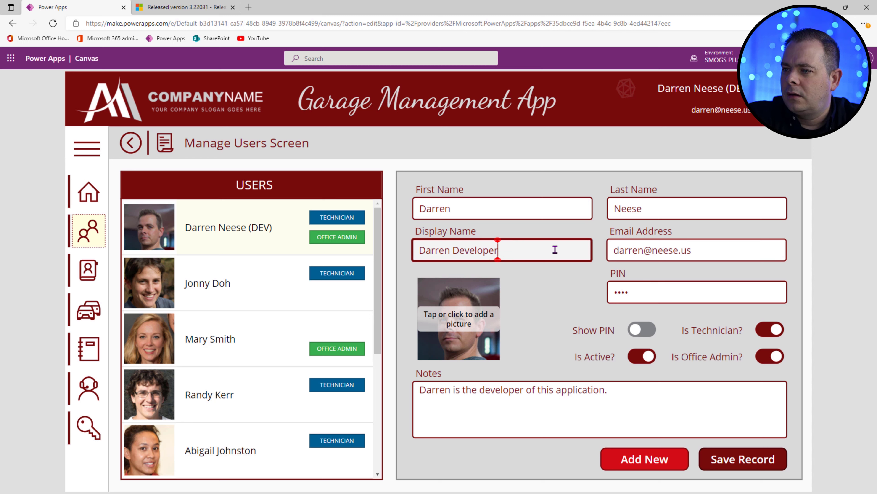
left_click(739, 463)
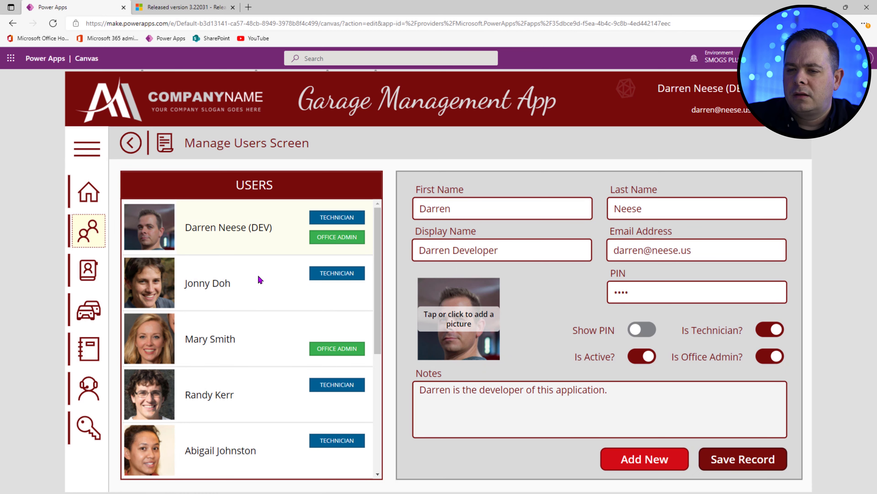
Step: Return to Technician Home and review the two-column technician list
left_click(91, 428)
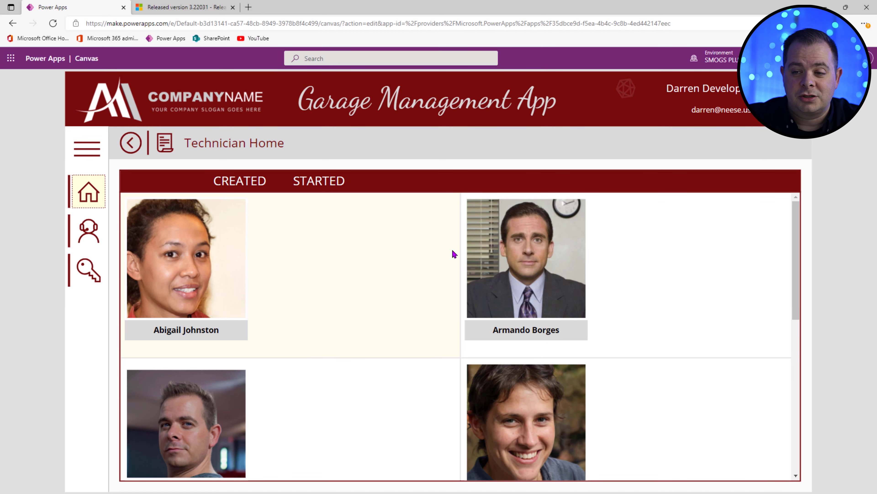
scroll(351, 354, "down", 5)
left_click_drag(160, 323, 223, 323)
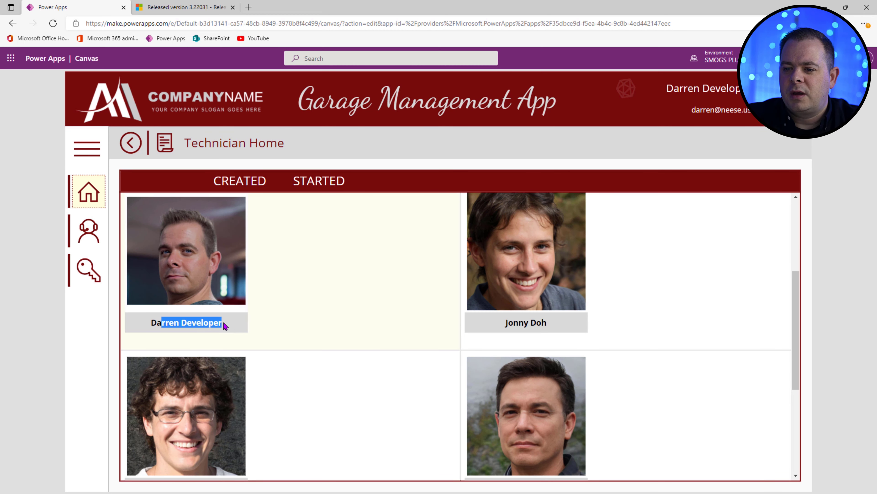
left_click(234, 323)
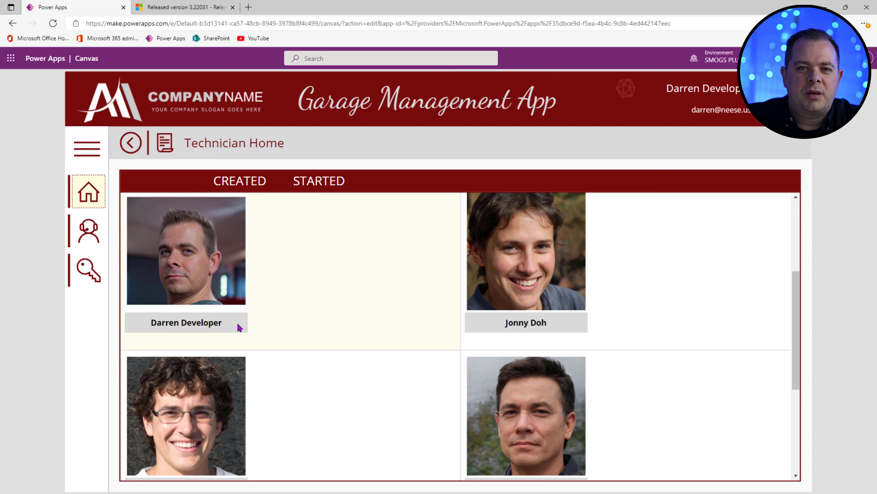
scroll(311, 366, "up", 3)
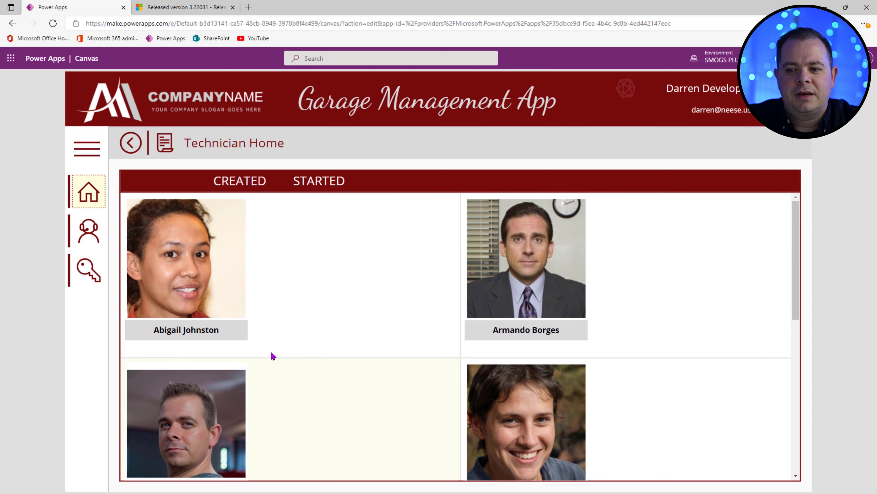
Step: Give the photo a border of 1 with BorderColor varTheme.PrimaryLight
key("Escape")
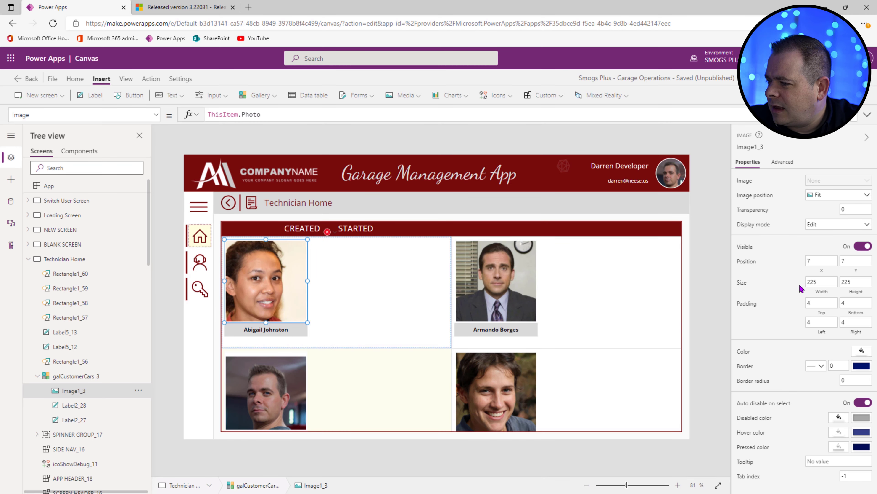
double_click(836, 365)
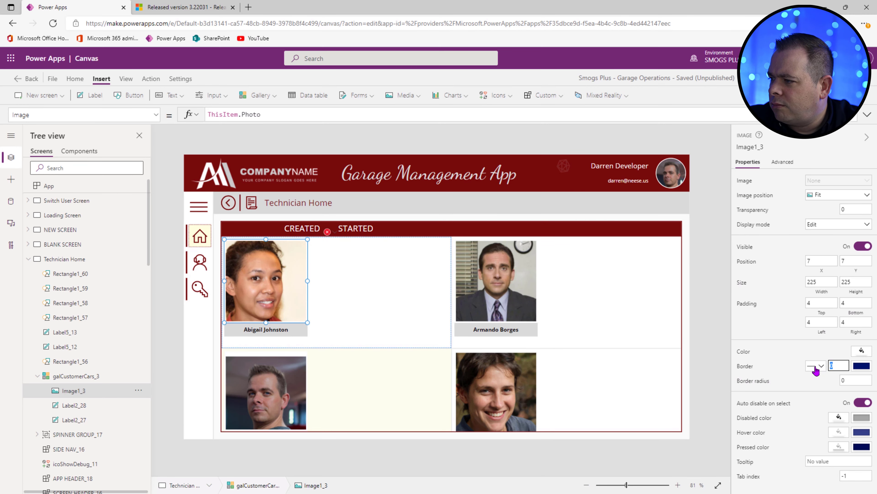
type("1")
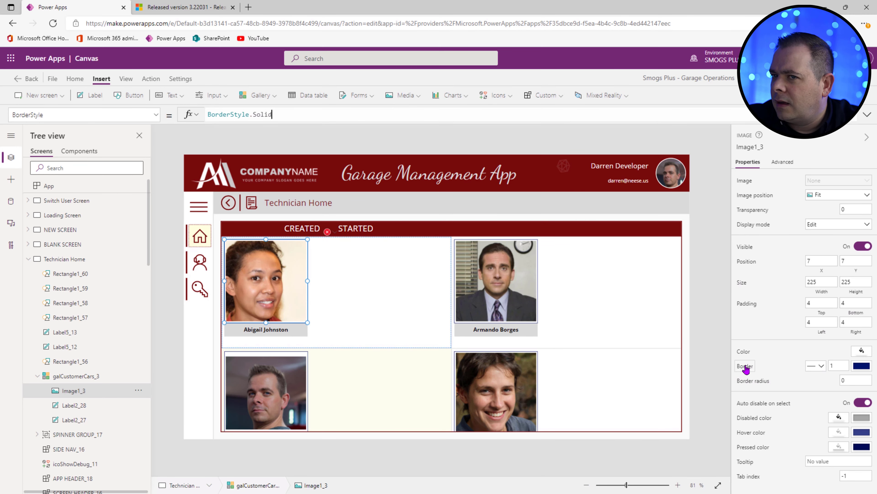
left_click(156, 118)
left_click(79, 195)
type("varTheme.PrimaryLight")
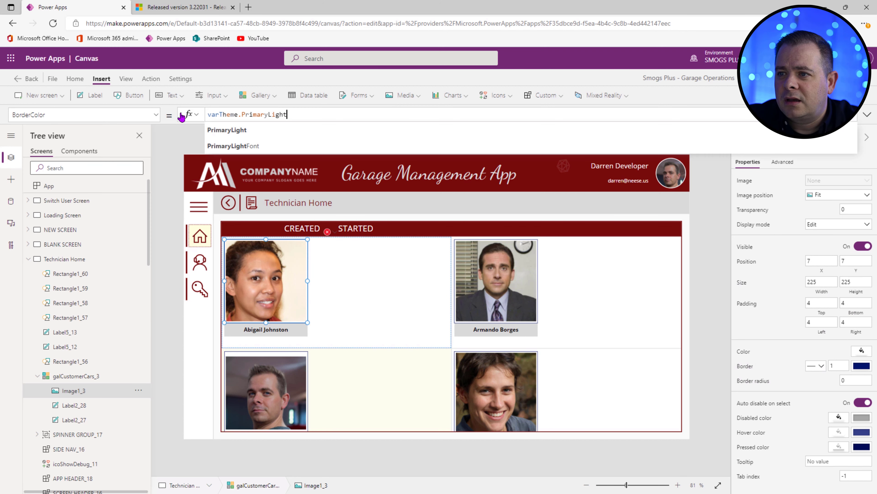
left_click(534, 315)
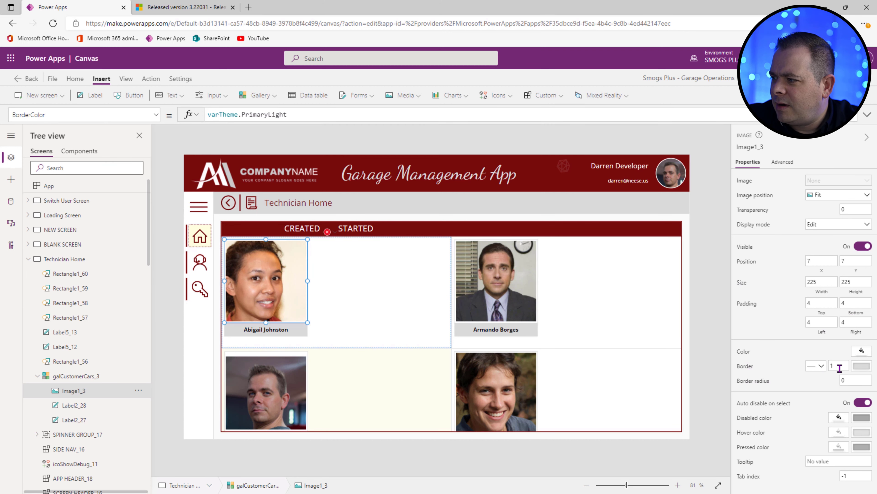
Step: Give the name label a border of 2 in the same PrimaryLight colour
left_click(292, 329)
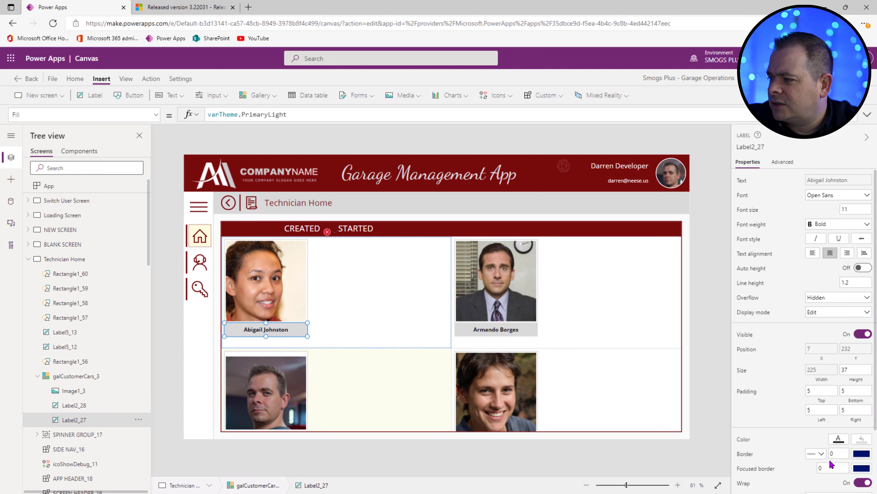
left_click(837, 453)
type("2")
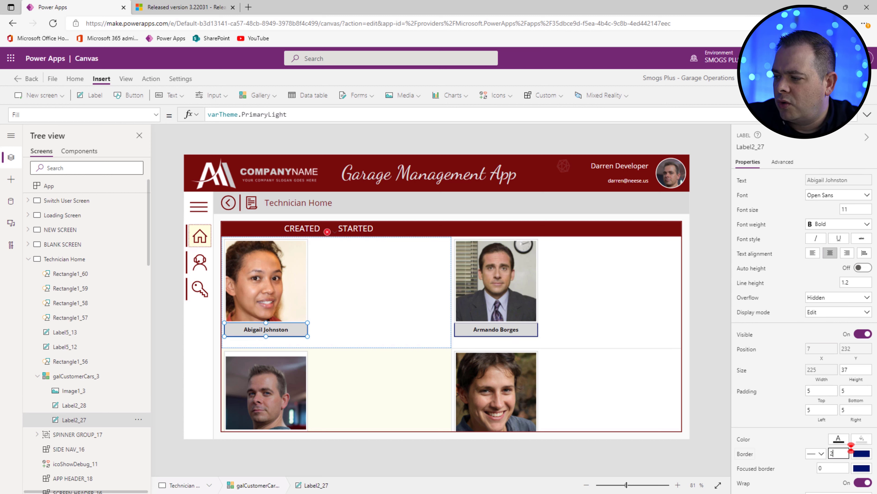
left_click(747, 455)
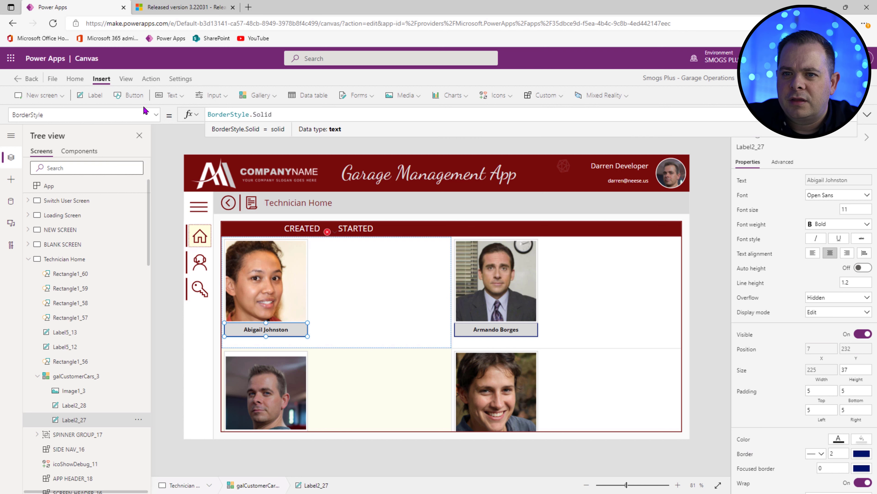
left_click(156, 114)
left_click(83, 173)
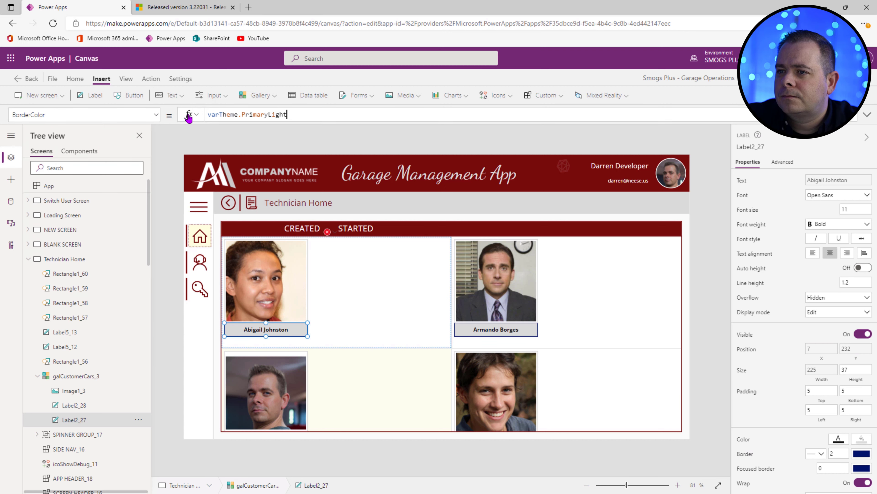
Step: Thicken the photo border to 3
left_click(251, 291)
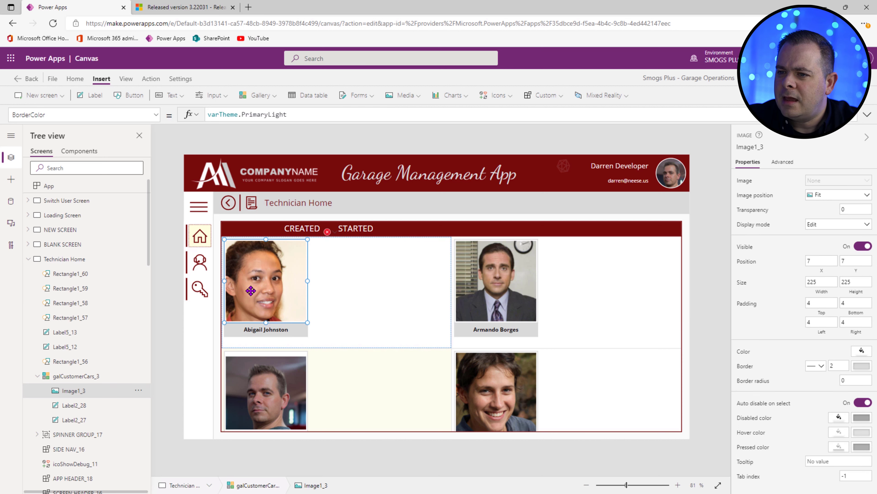
double_click(838, 369)
type("3")
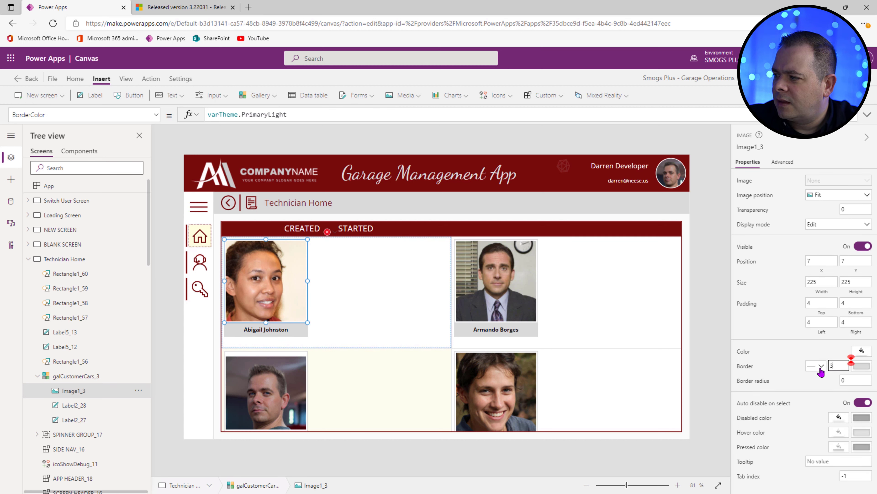
left_click(285, 332)
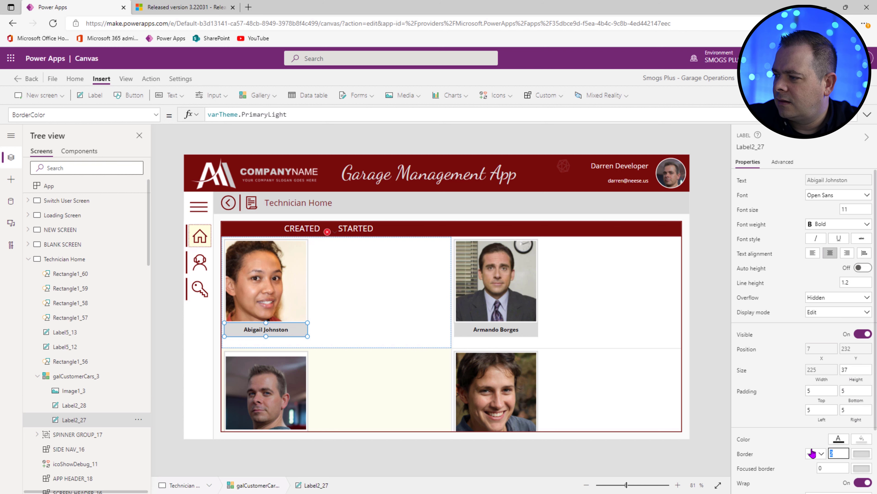
left_click(721, 336)
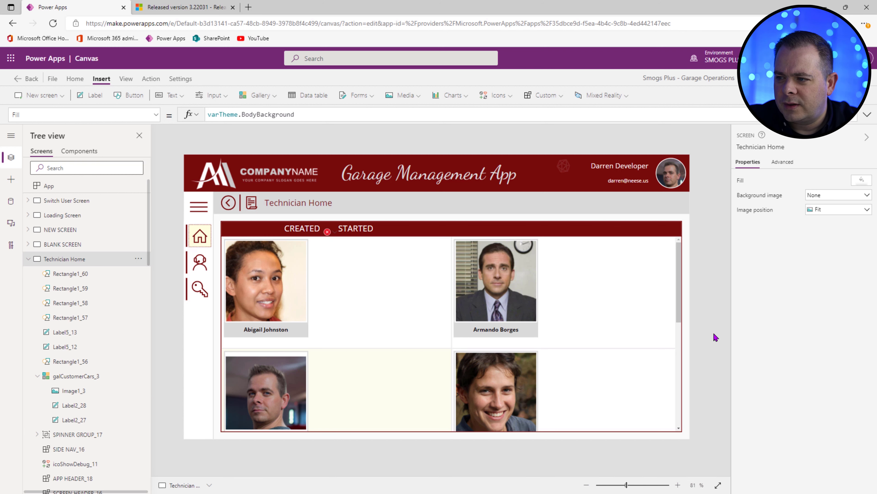
Step: Switch the gallery to four columns and adjust the photo's width and height
left_click_drag(846, 343, 826, 345)
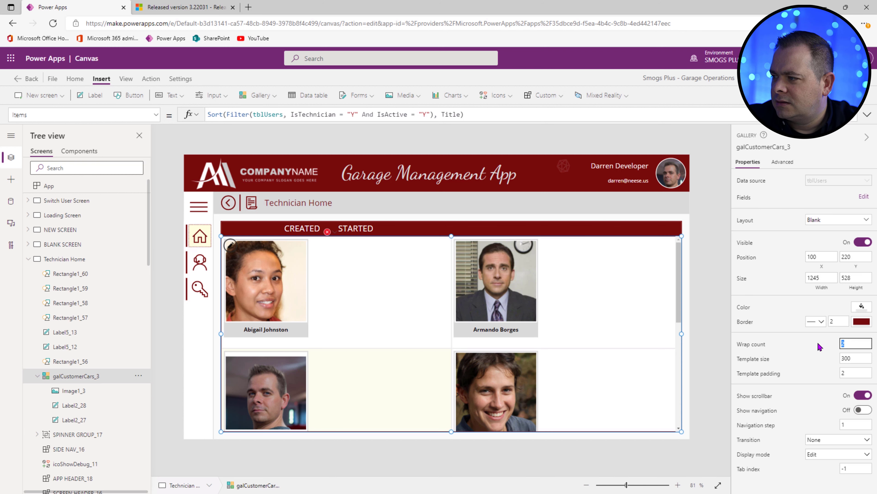
type("3")
type("4")
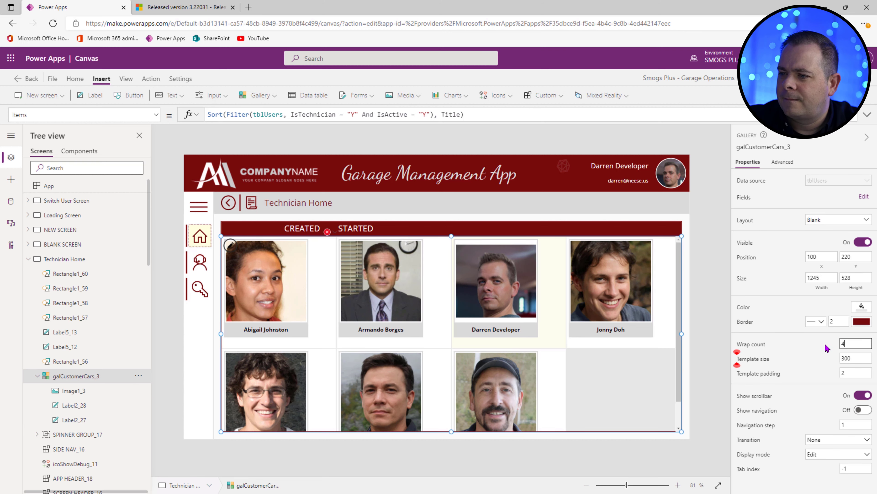
left_click(260, 297)
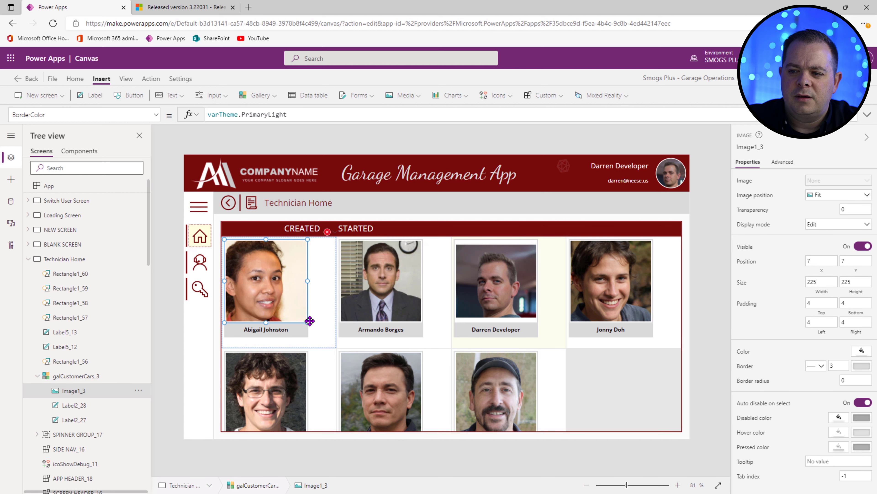
left_click(830, 282)
type("16")
key("Tab")
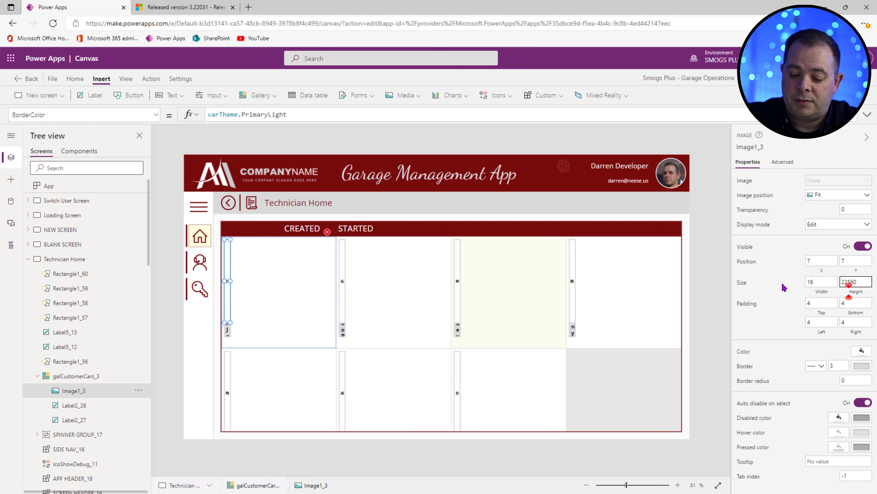
key("Return")
type("16")
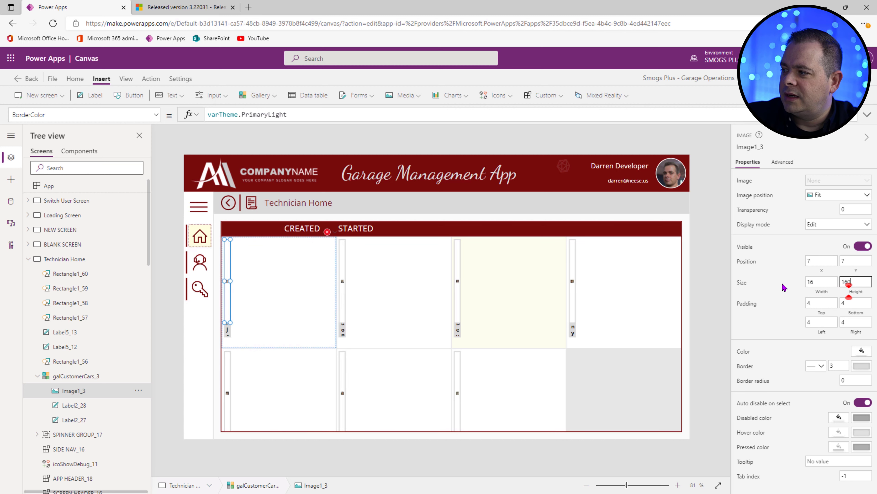
type("0")
left_click(824, 282)
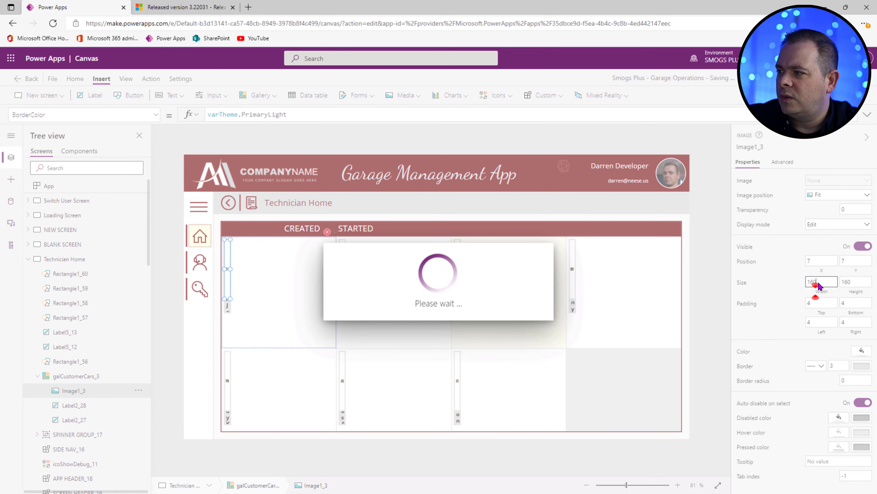
type("10")
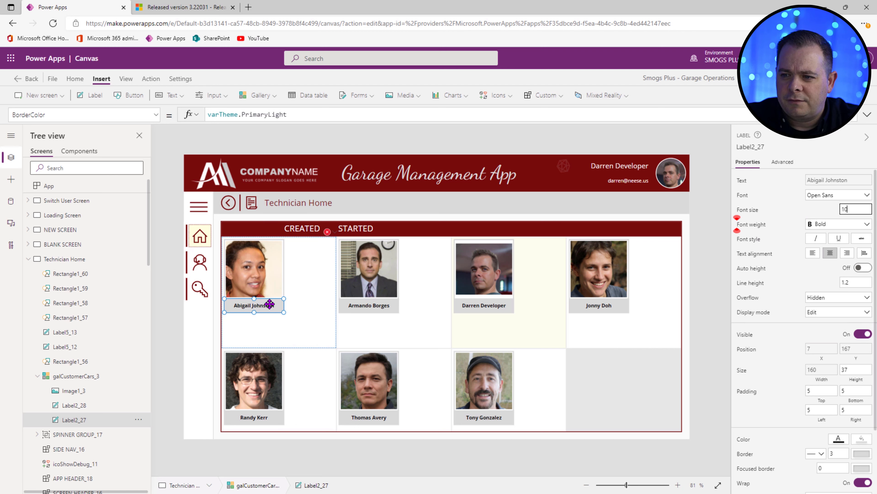
Step: Set the gallery's template size to 250
left_click(552, 294)
type("200")
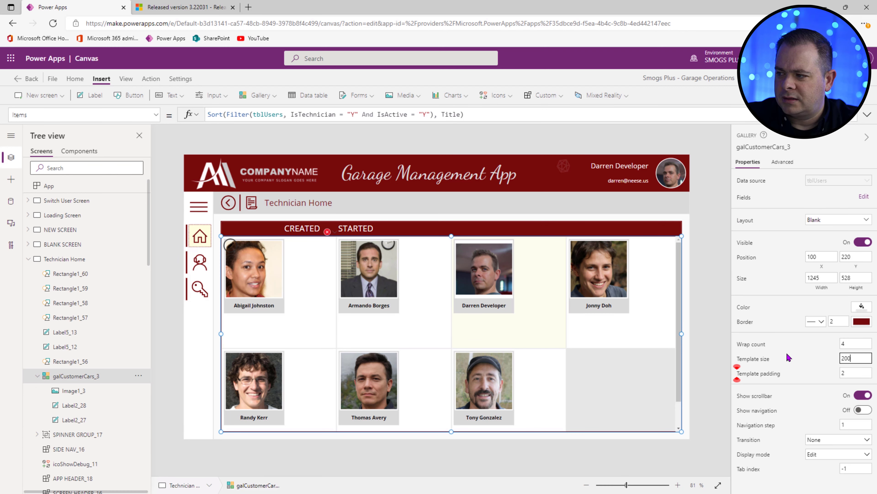
double_click(857, 358)
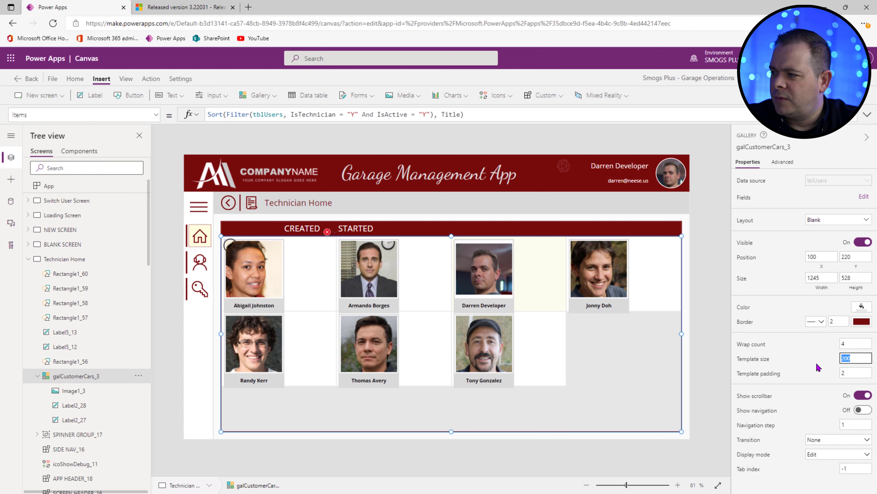
type("250")
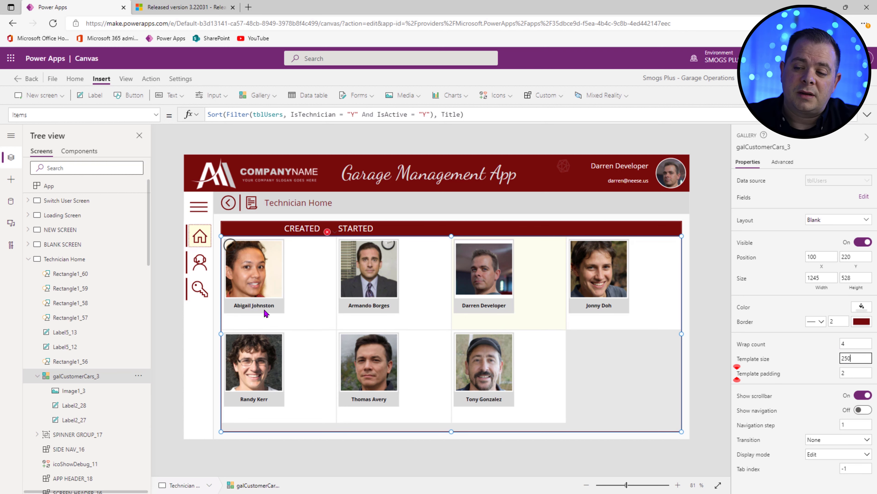
Step: Change the name label's text to ThisItem.FirstName
left_click(268, 307)
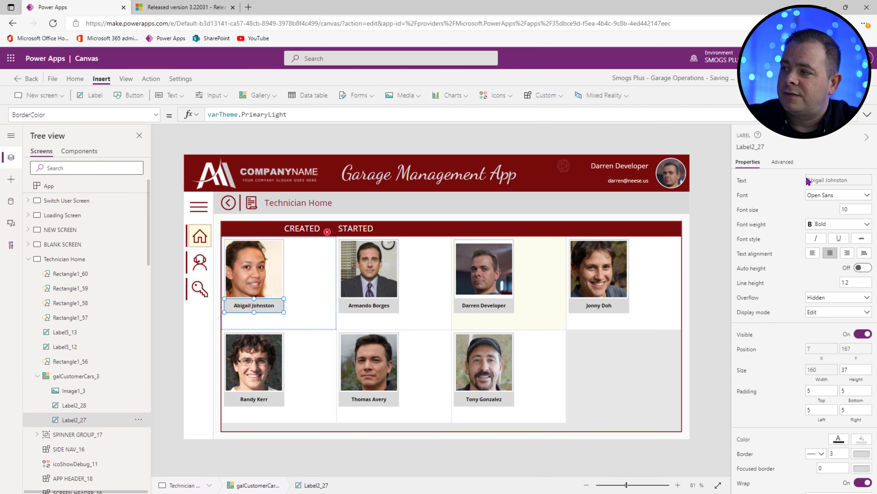
left_click(273, 277)
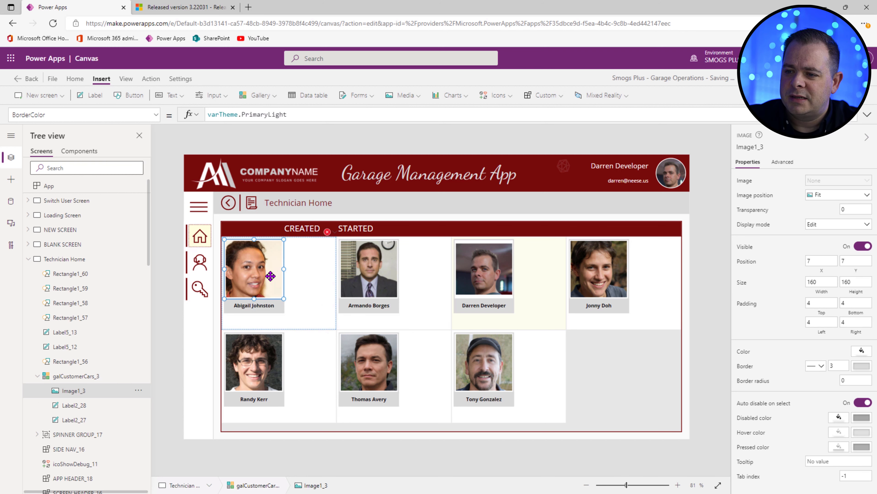
left_click(268, 306)
left_click(831, 180)
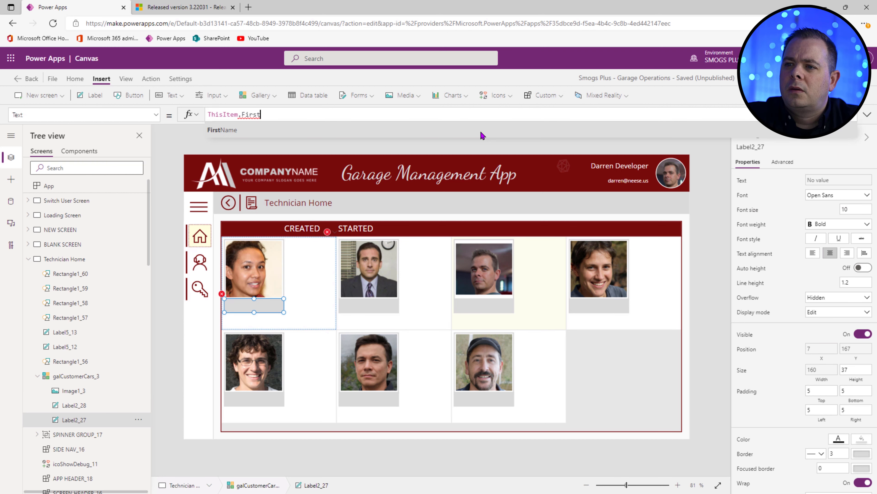
left_click(482, 134)
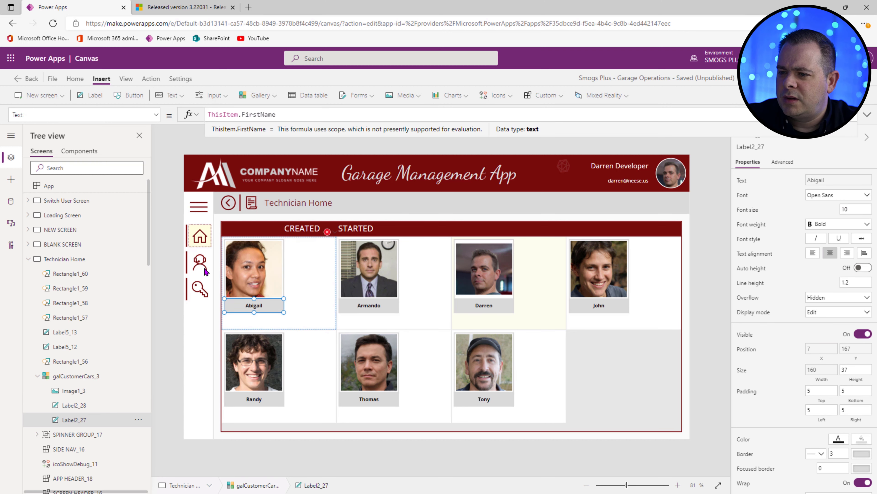
Step: Resize the photo to 100 by 100
left_click(262, 272)
left_click(816, 281)
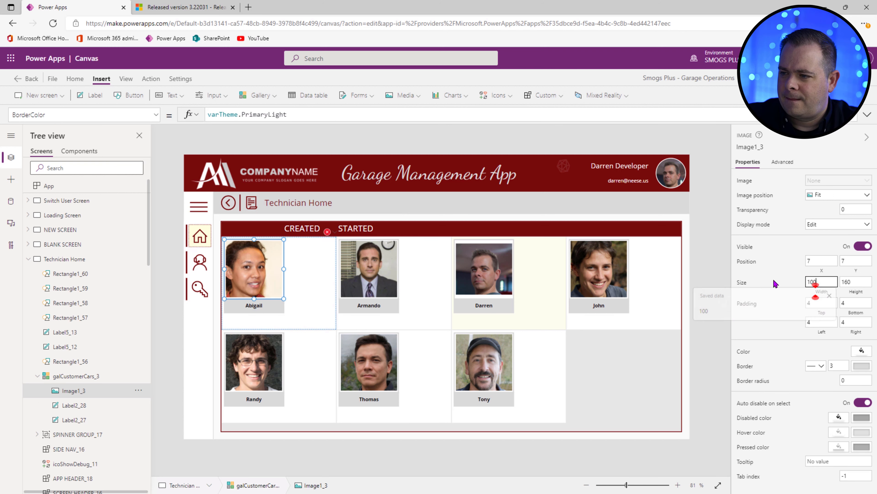
type("100")
key("Tab")
type("1600")
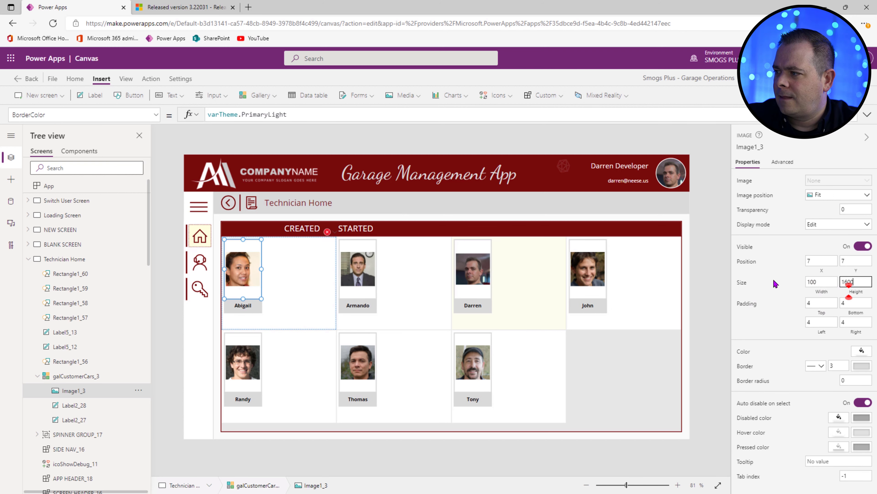
key("ctrl+a")
type("100")
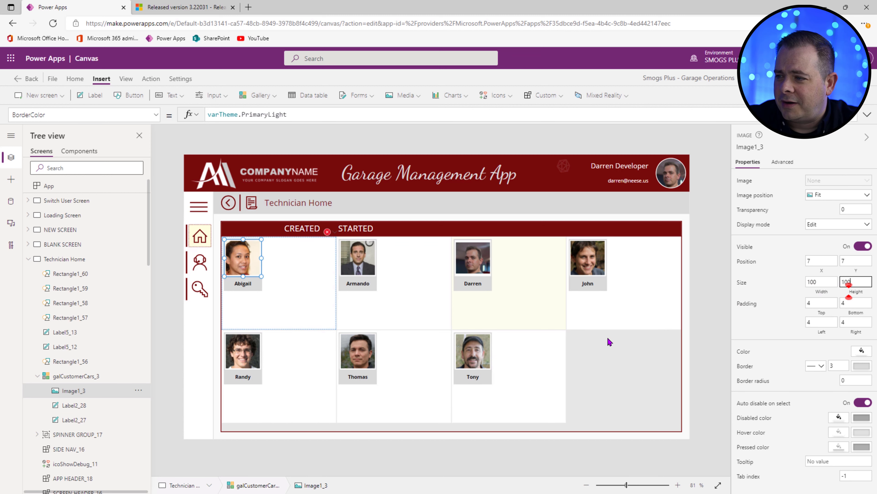
Step: Select the Technician Home screen and save the app with Ctrl+S
left_click(436, 425)
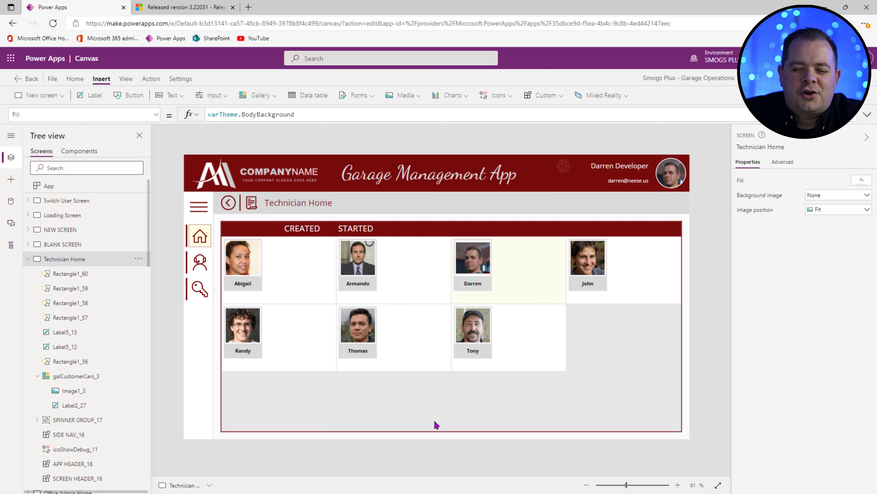
key("ctrl+s")
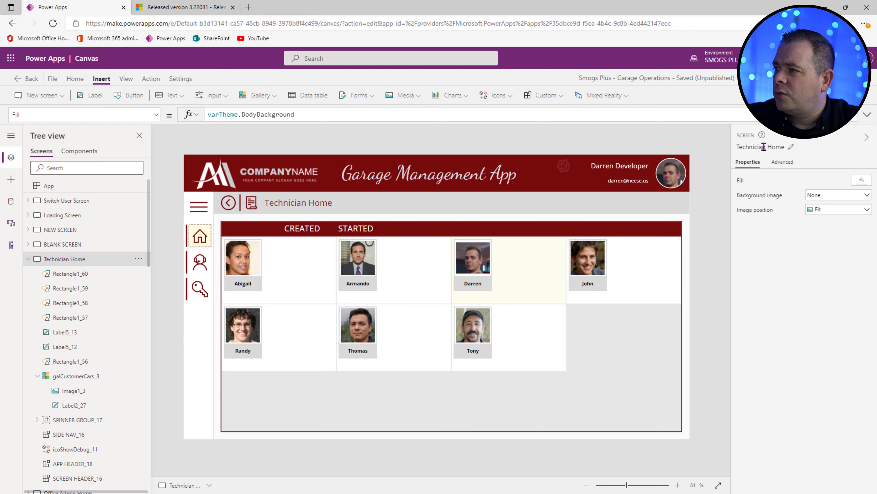
Step: Append 'Screen' to the Technician Home screen's name so it reads 'Technician Home Screen'
left_click(790, 147)
left_click(789, 146)
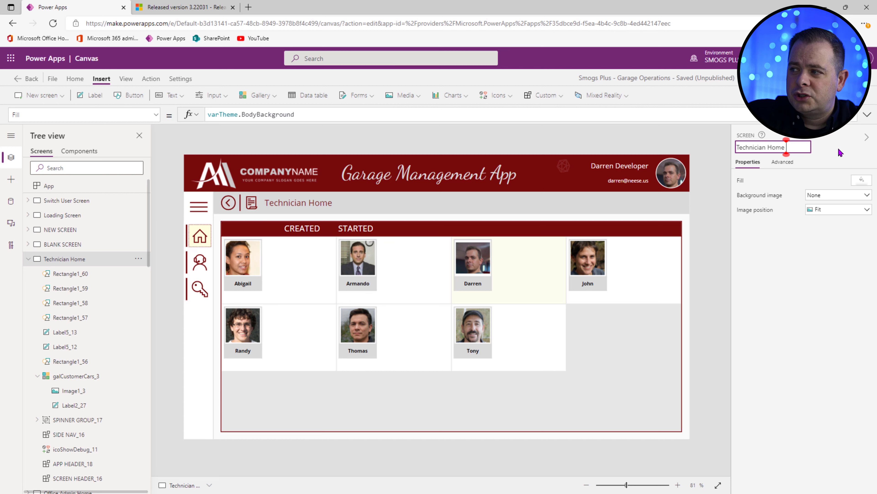
type("Screen")
key("Return")
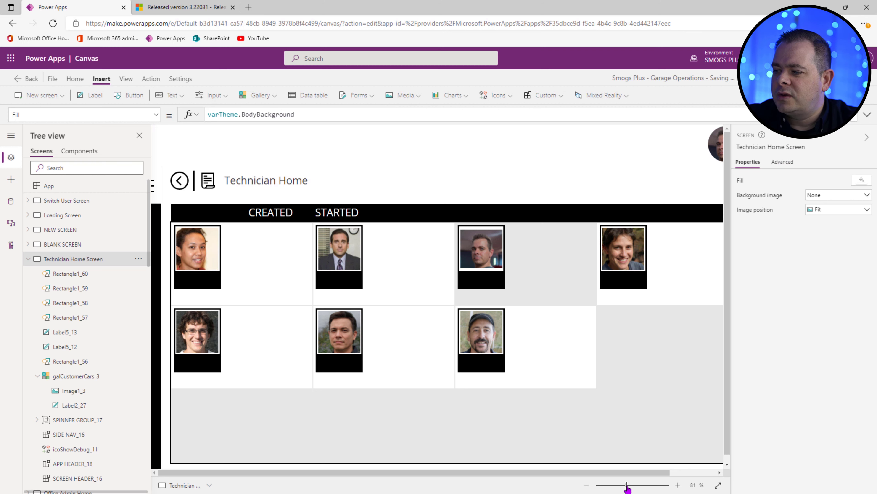
left_click_drag(627, 485, 627, 486)
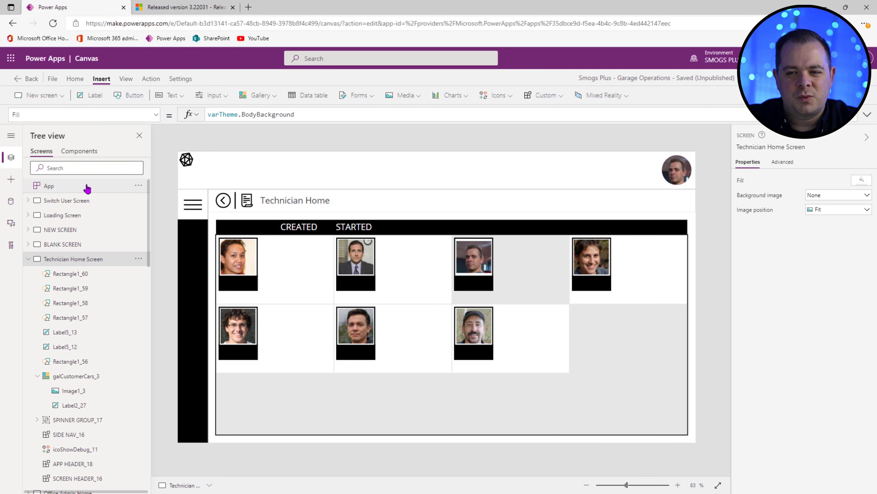
Step: Run the App object's OnStart formula to restore the theme colours
left_click(133, 186)
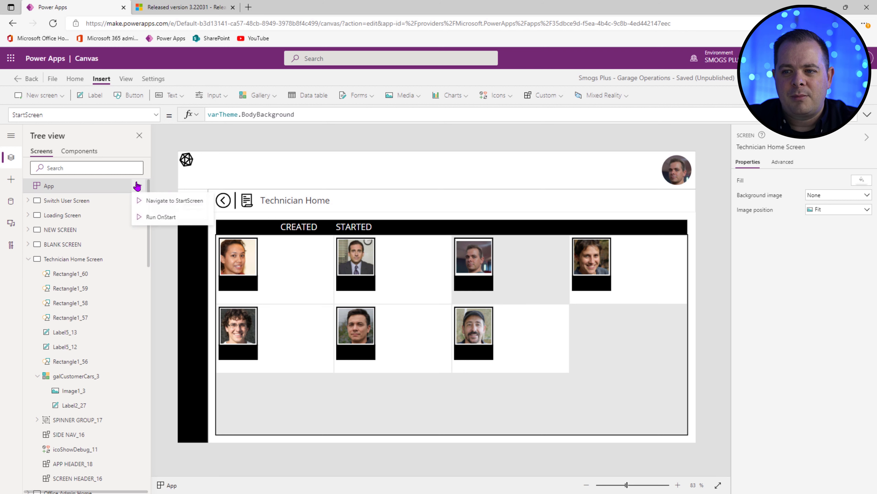
left_click(139, 186)
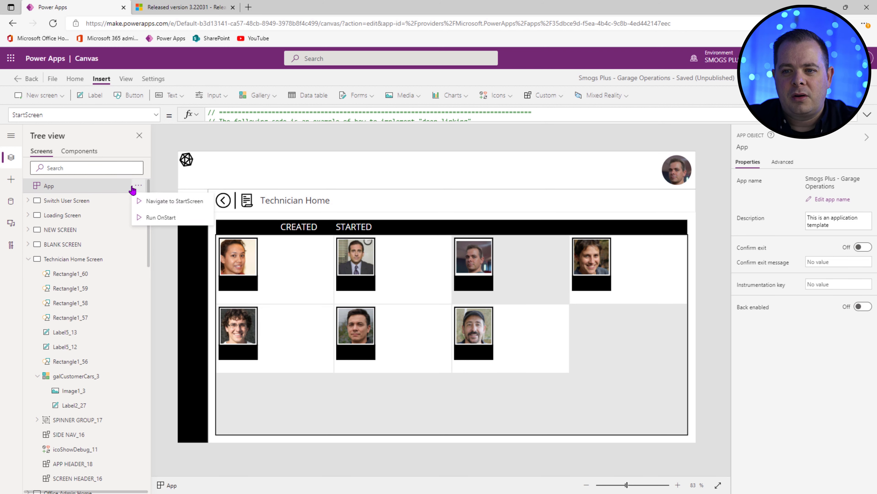
left_click(155, 218)
Step: Review the Technician Home Screen's OnVisible formula, then collapse that screen in Tree view
left_click(150, 79)
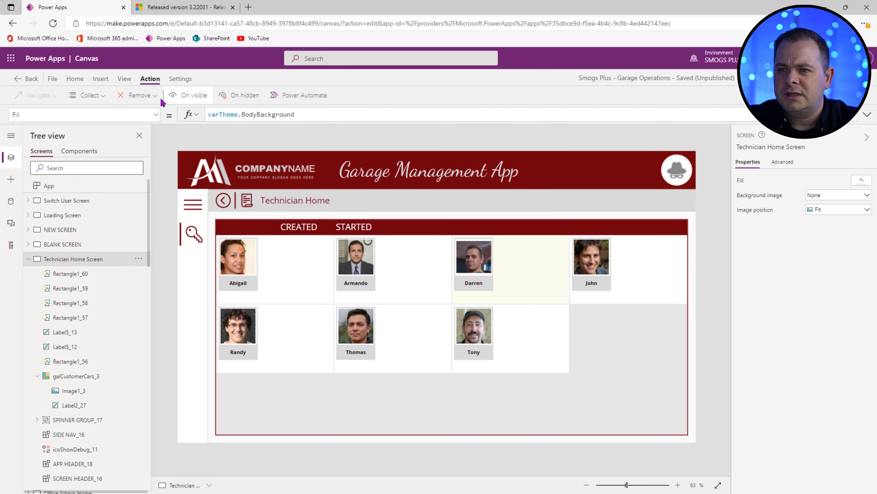
left_click(191, 96)
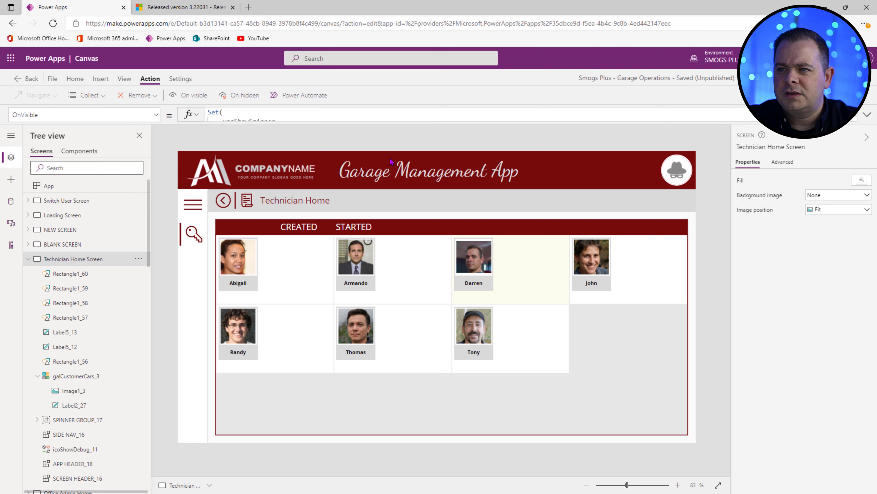
left_click(868, 116)
left_click(868, 116)
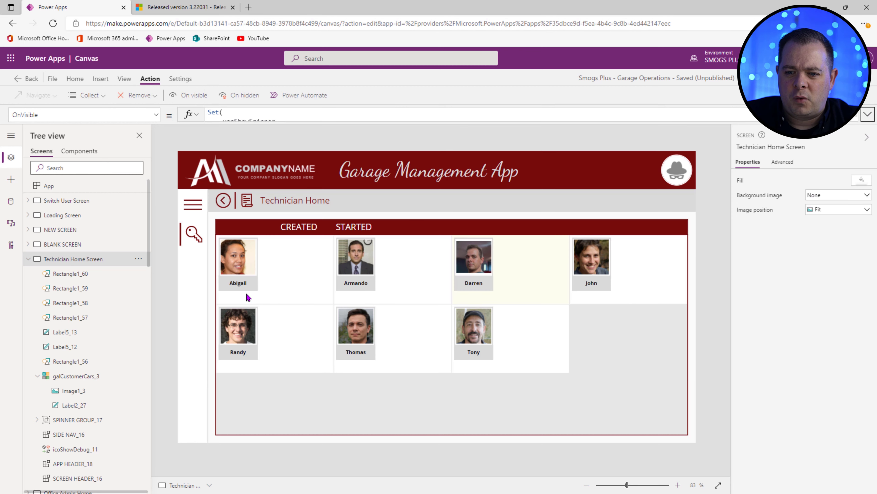
left_click(27, 258)
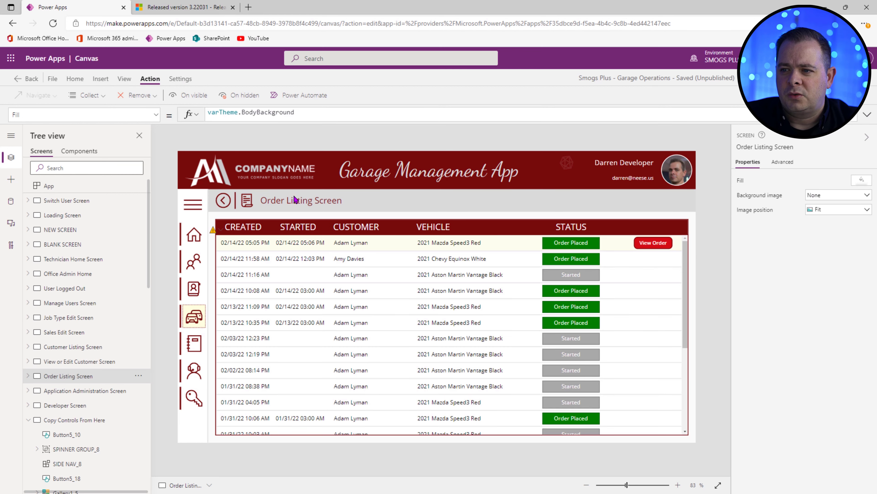
Step: Select the orders gallery and view the first row's Order Placed label Text formula
left_click(323, 347)
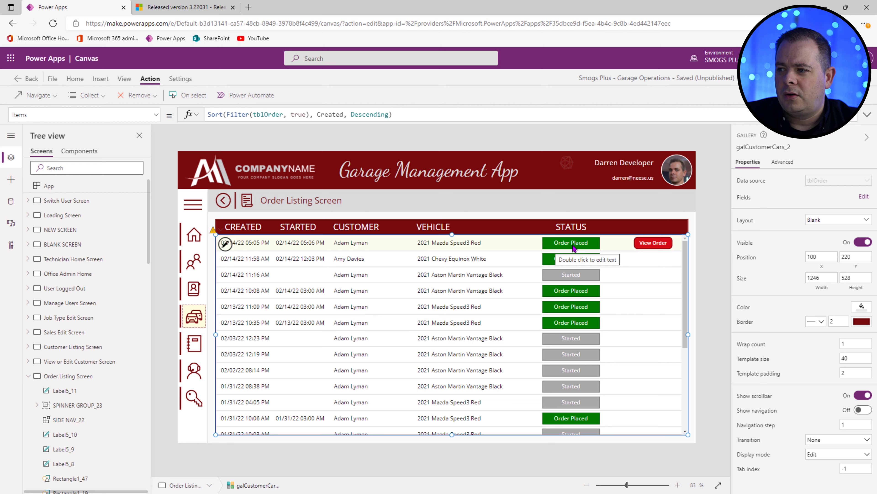
left_click(592, 246)
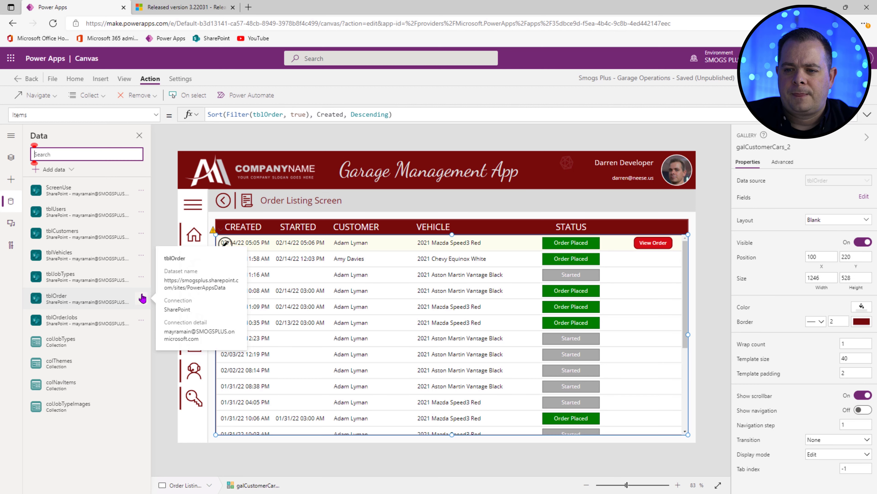
Step: Open the tblOrder list in SharePoint and start a new column named 'Notes'
left_click(142, 298)
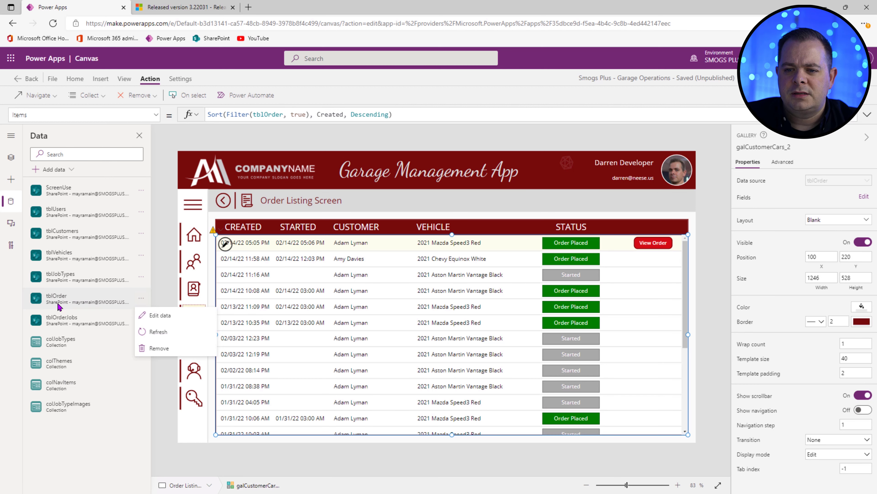
left_click(159, 315)
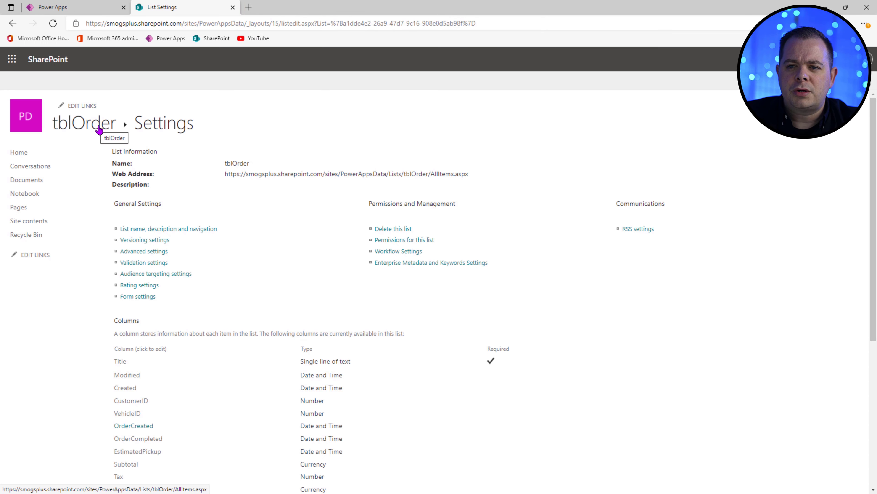
scroll(99, 130, "down", 6)
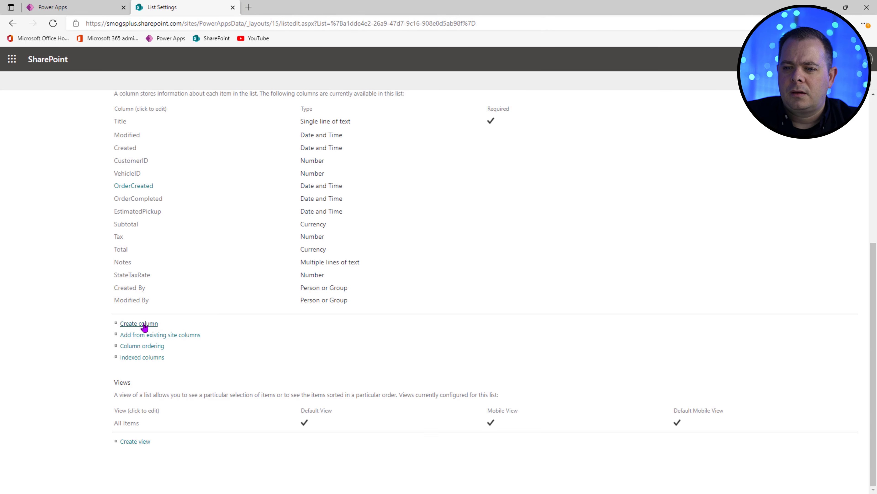
left_click(139, 323)
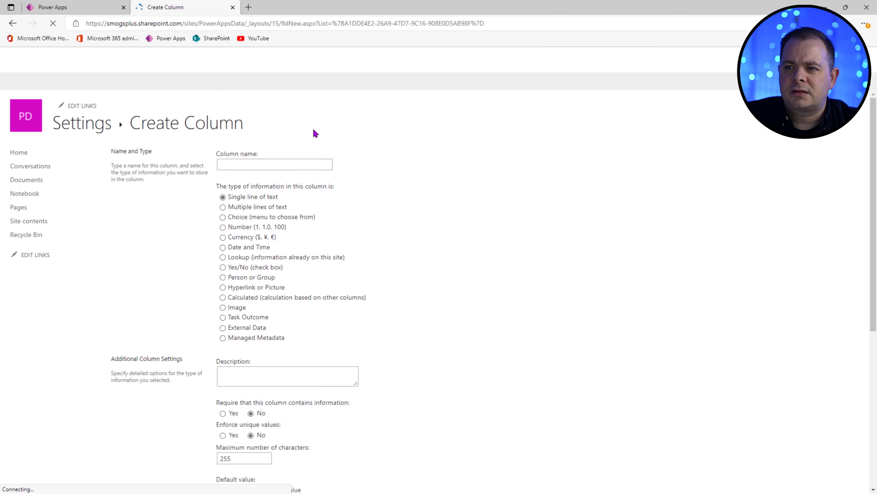
left_click(260, 160)
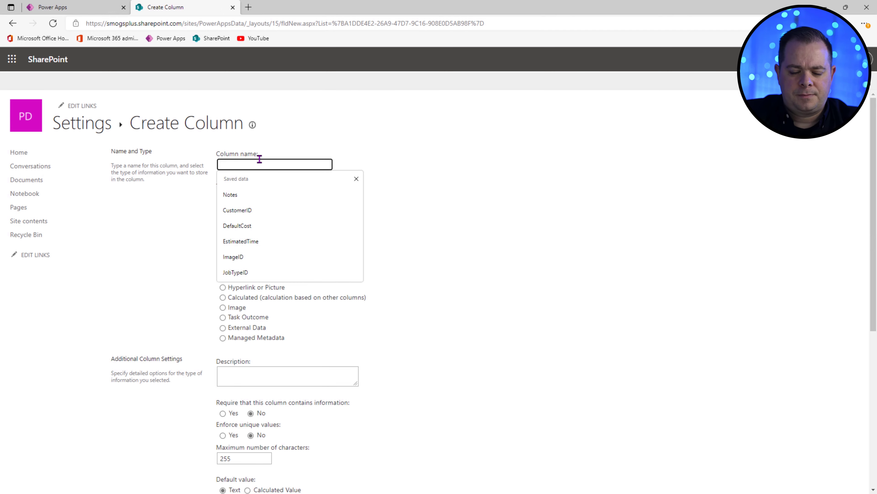
type("Notes")
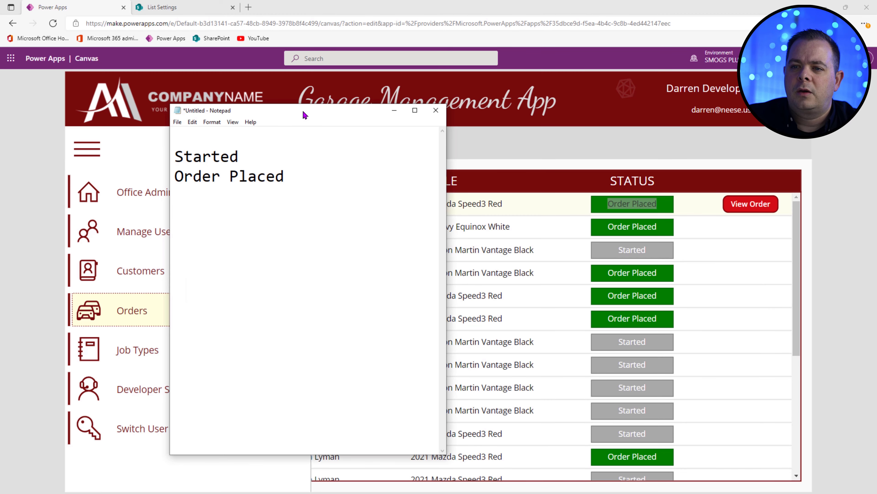
Step: In Notepad, add a 'Started' line below Order Placed and correct the first line to 'Created'
left_click(302, 109)
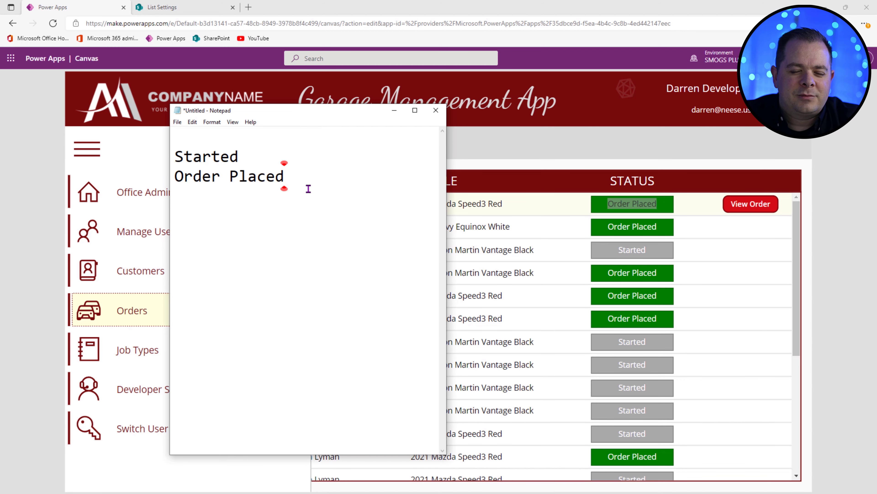
left_click(344, 164)
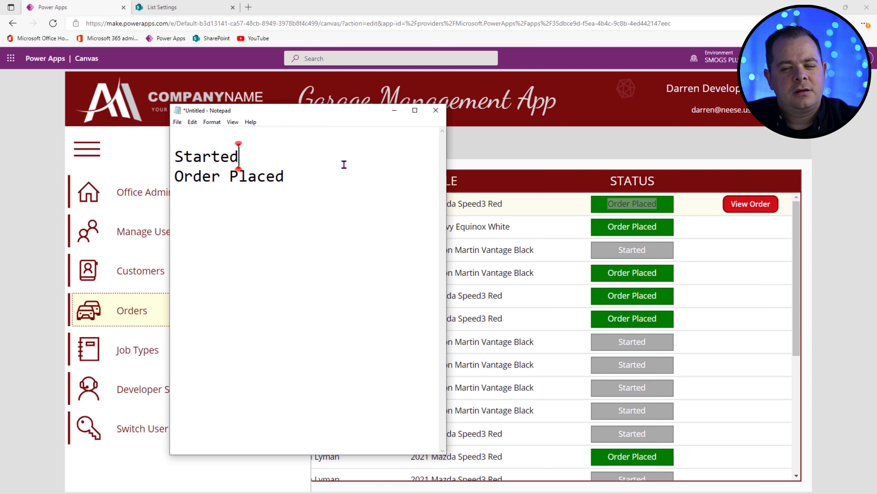
left_click(346, 179)
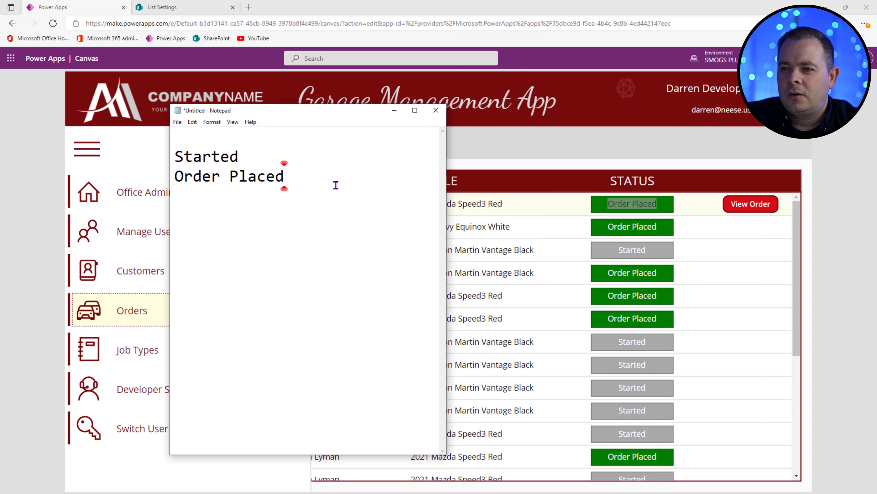
key("Return")
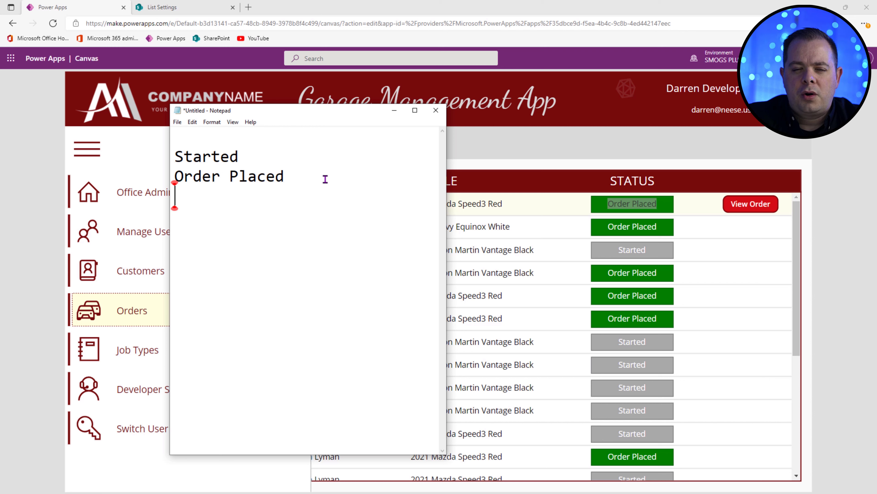
type("Starrt")
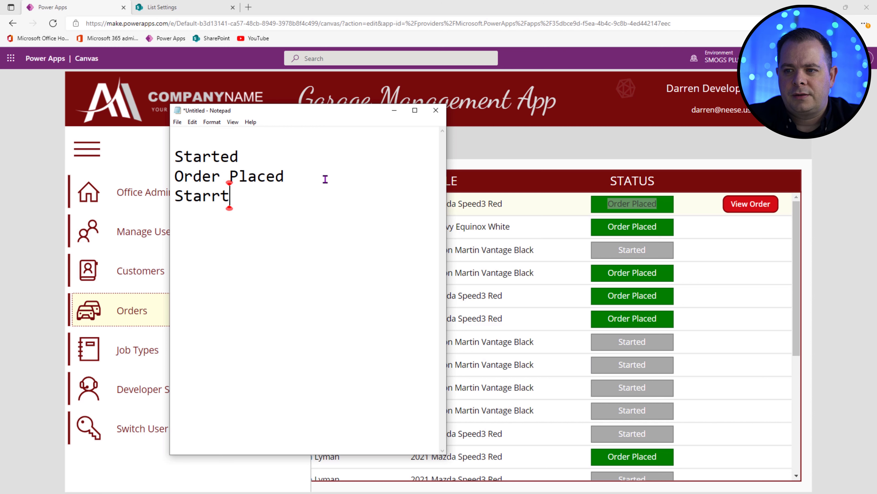
key("BackSpace")
key("BackSpace")
type("ted")
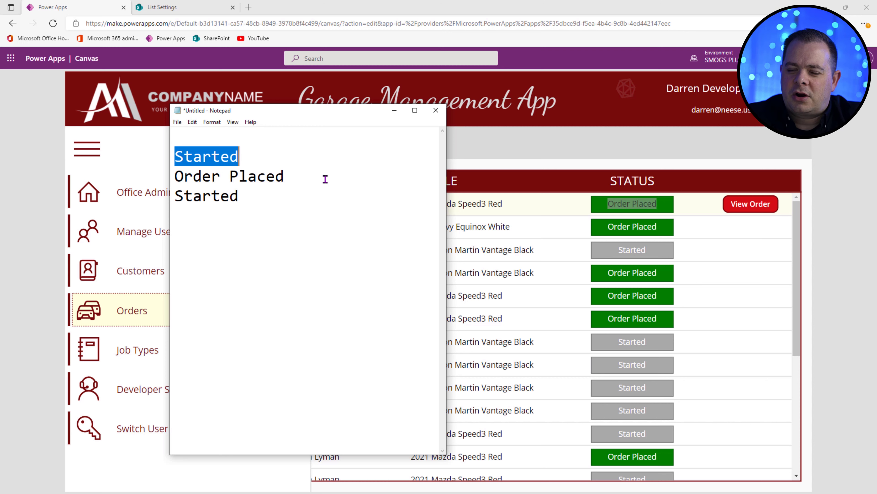
type("Crated")
key("BackSpace")
key("BackSpace")
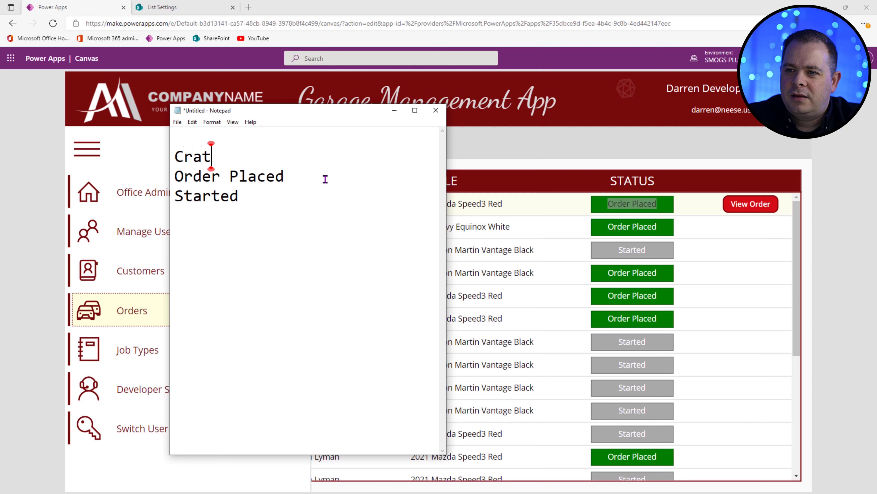
key("BackSpace")
key("BackSpace")
type("eated")
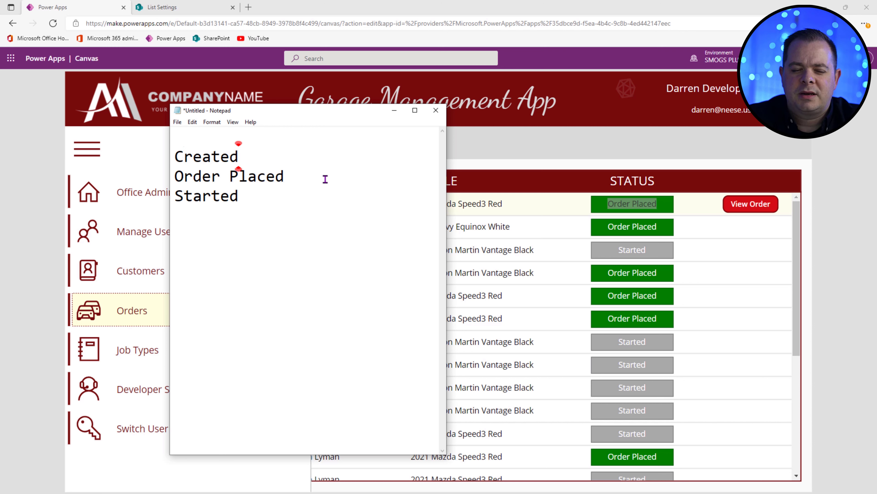
Step: Add 'Work Complete' and 'Closed' lines below Started
key("Down")
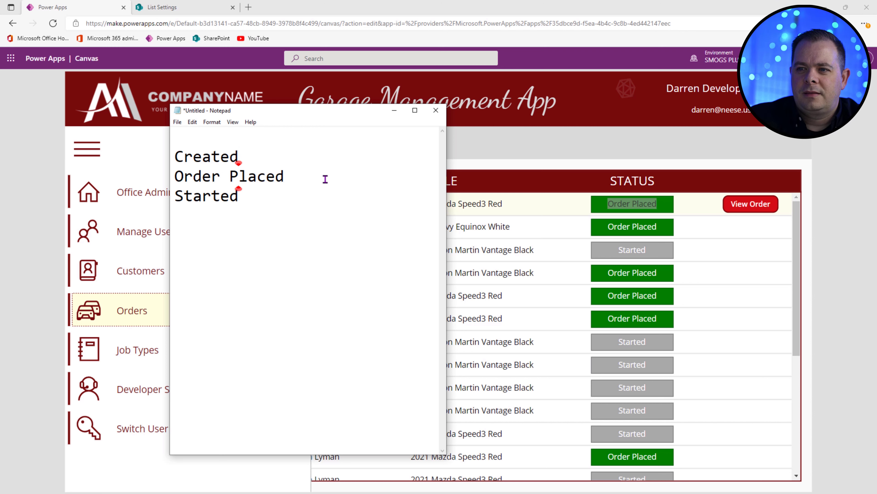
key("Home")
key("shift+End")
key("Down")
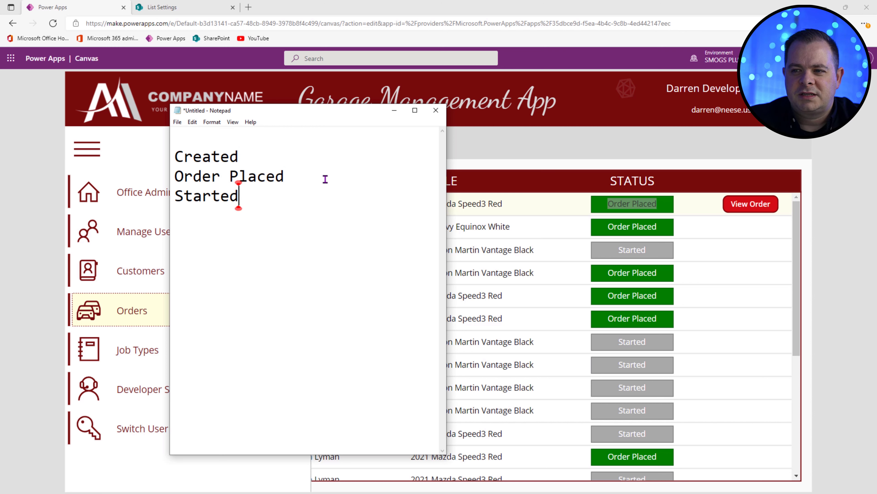
key("shift+Home")
key("End")
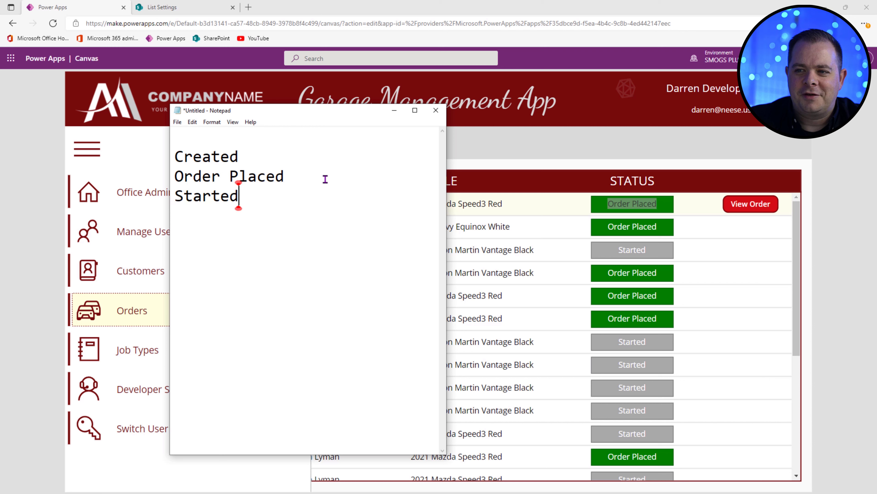
key("Return")
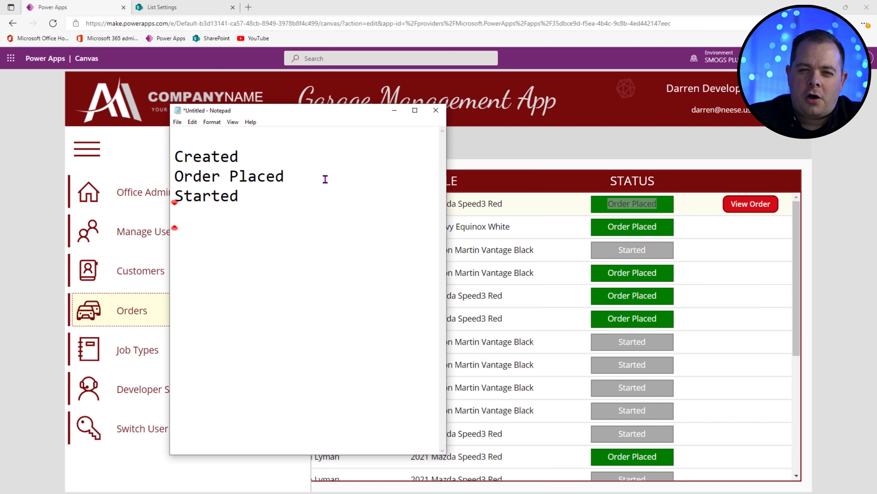
type("Wor")
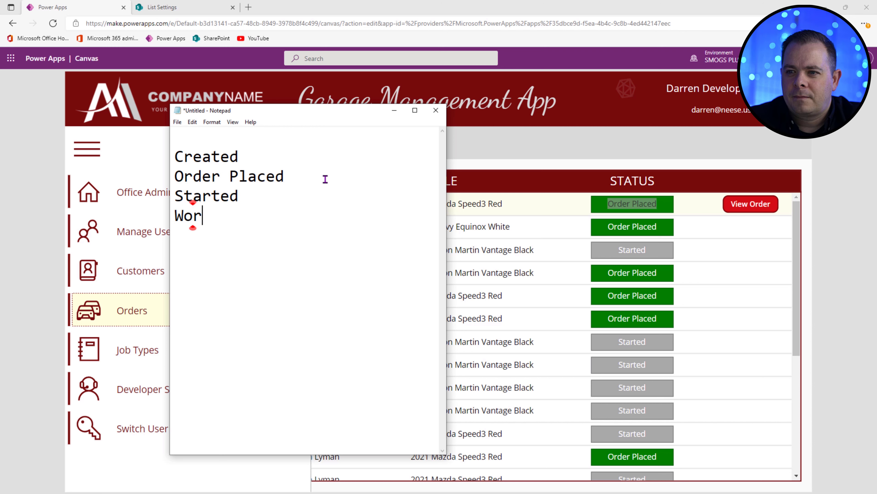
type("k Completed")
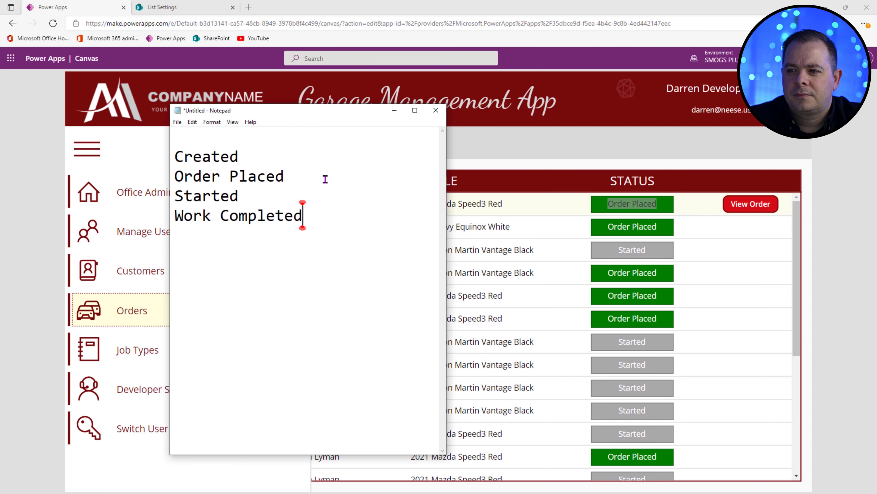
key("BackSpace")
key("Return")
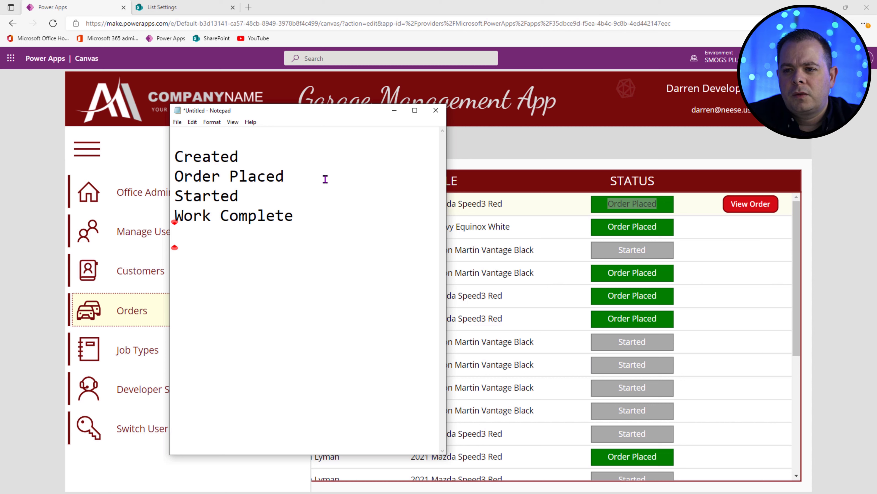
type("Closed")
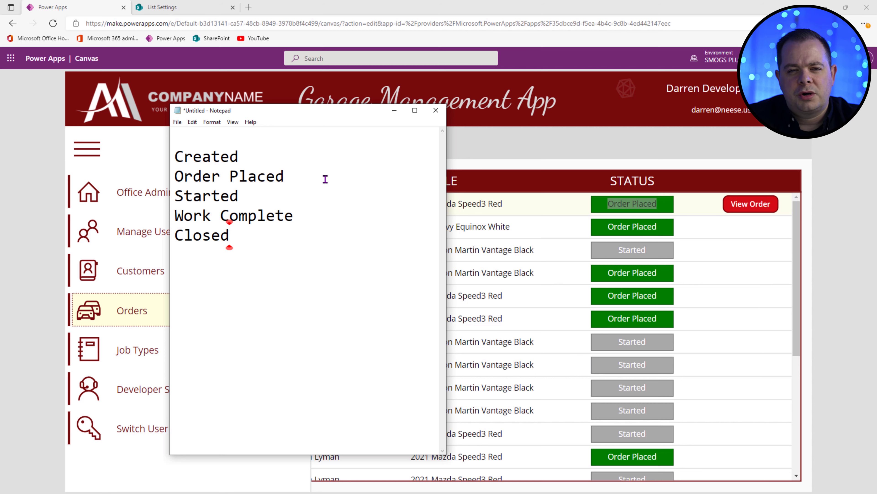
Step: Insert a blank line above Created and go over the five listed statuses
key("ctrl+Home")
key("Return")
key("Up")
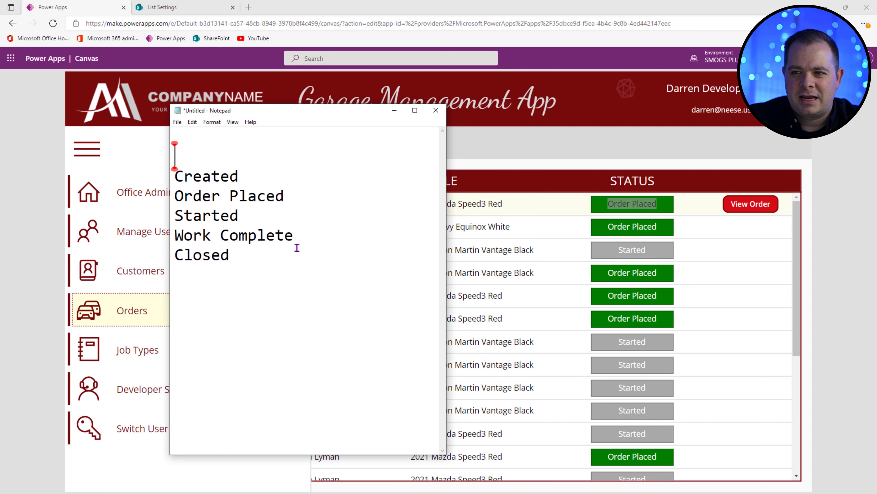
left_click(347, 258)
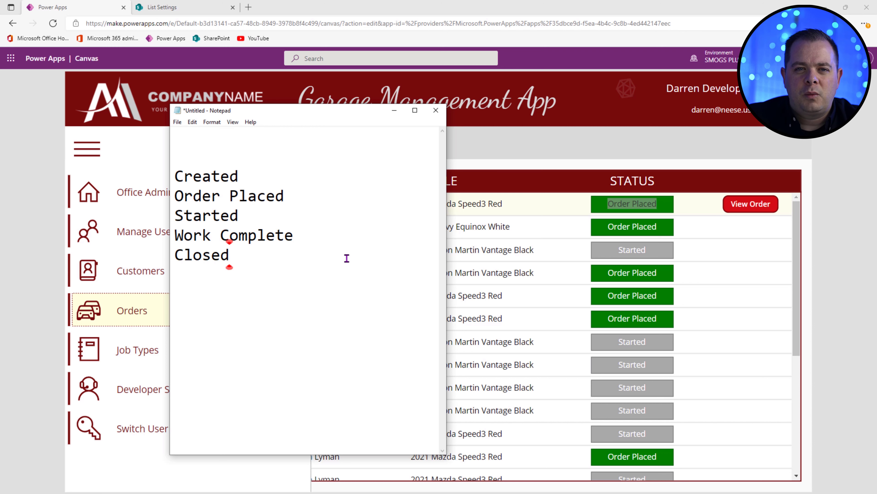
left_click(260, 175)
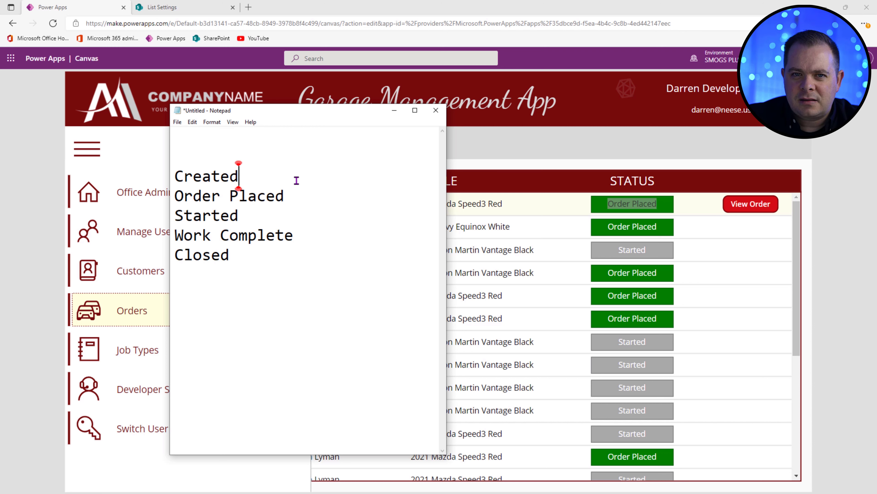
left_click(360, 194)
left_click(347, 233)
left_click(341, 264)
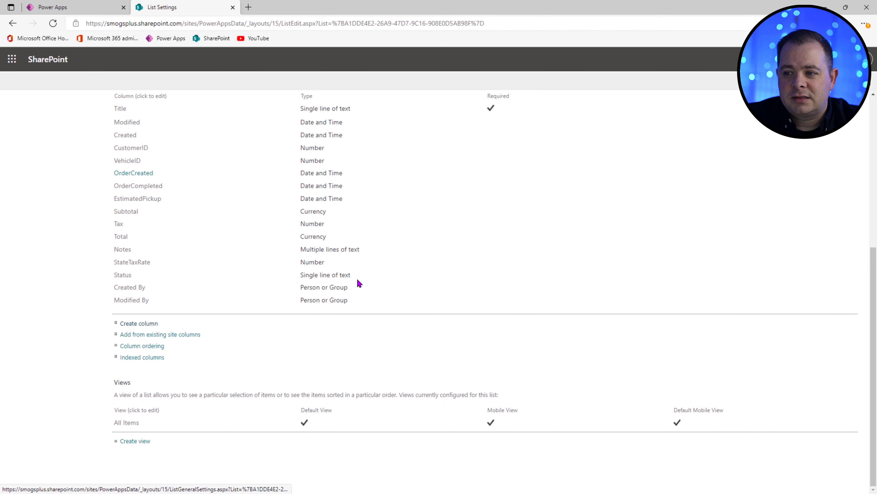
Step: Back in the editor, refresh the tblOrder data source and add Button4 to the Order Listing Screen
left_click(73, 7)
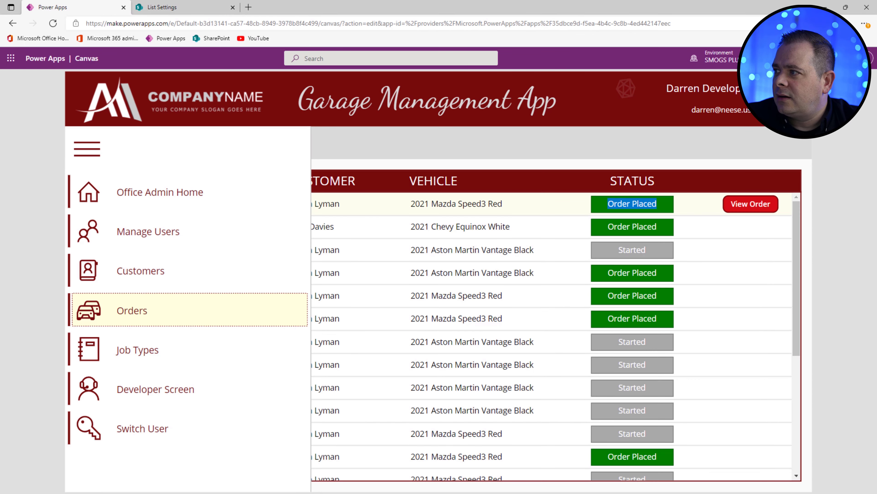
key("Escape")
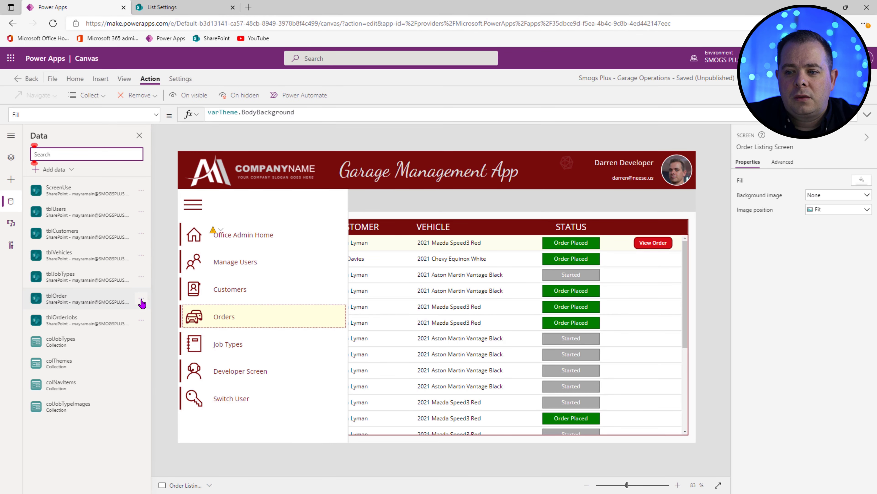
left_click(142, 301)
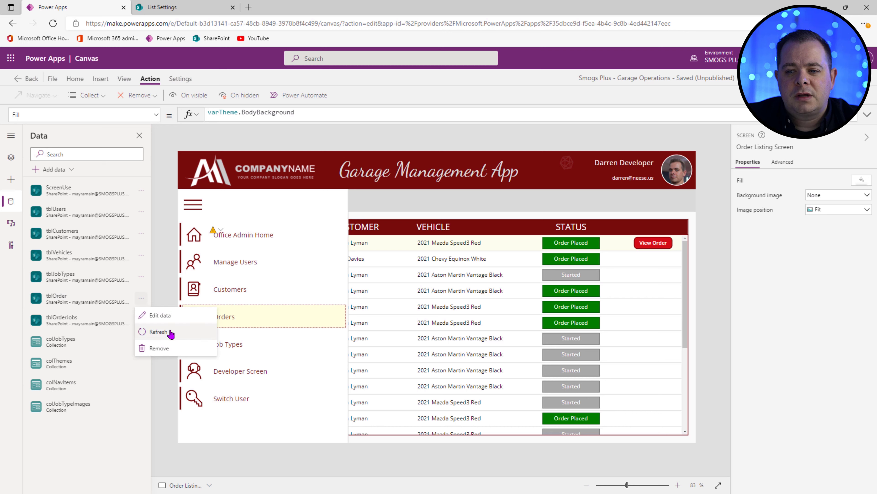
left_click(158, 332)
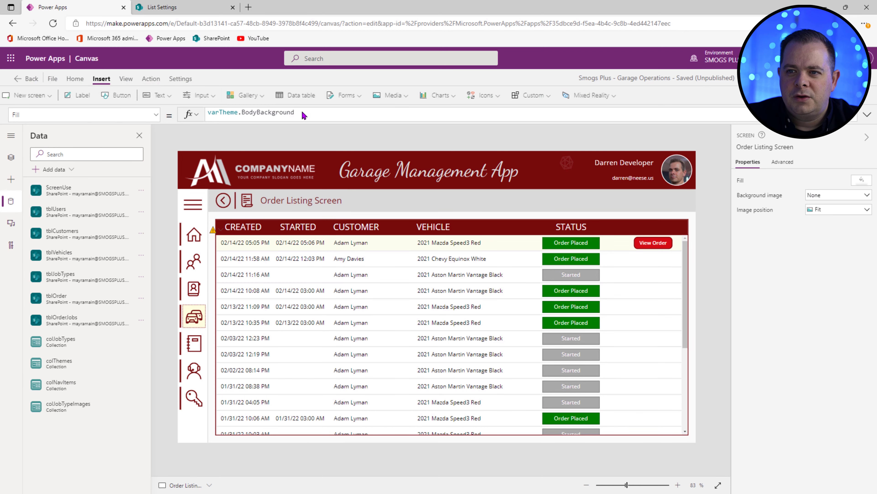
left_click(127, 95)
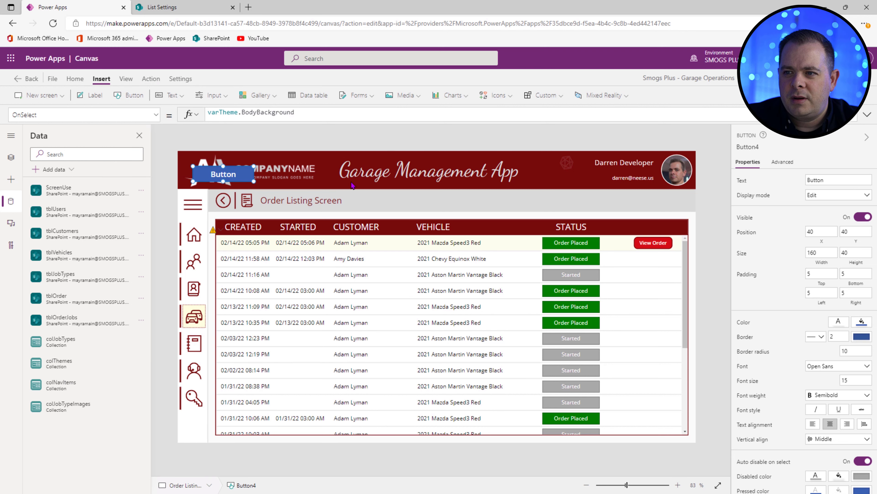
Step: Place Button4 beside the screen title and start its OnSelect with ForAll( and the copied IsBlank condition
left_click_drag(230, 174, 485, 201)
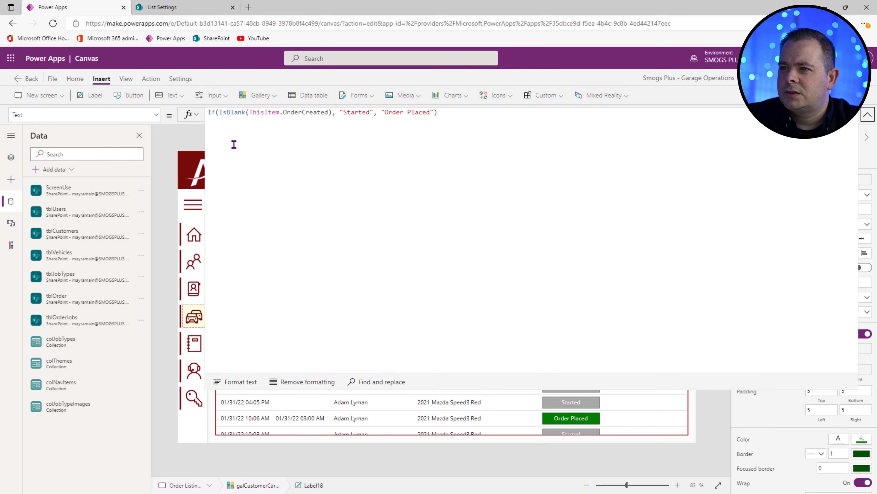
left_click(301, 118)
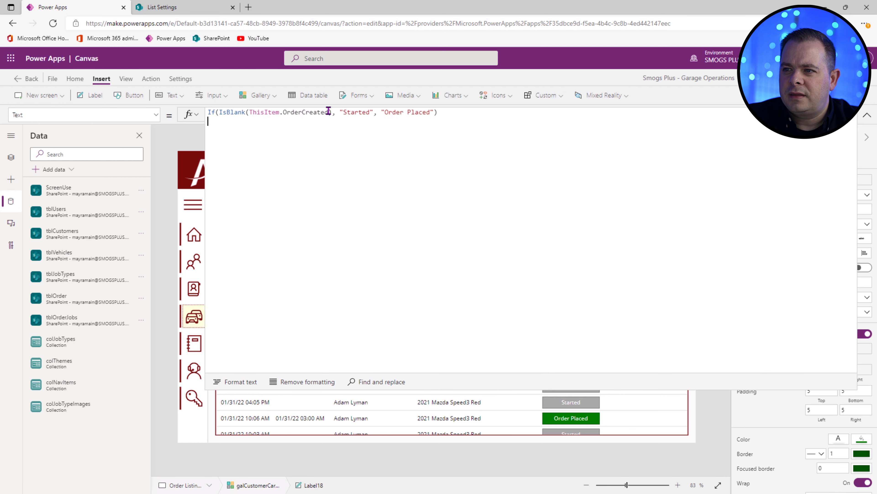
left_click_drag(332, 110, 218, 112)
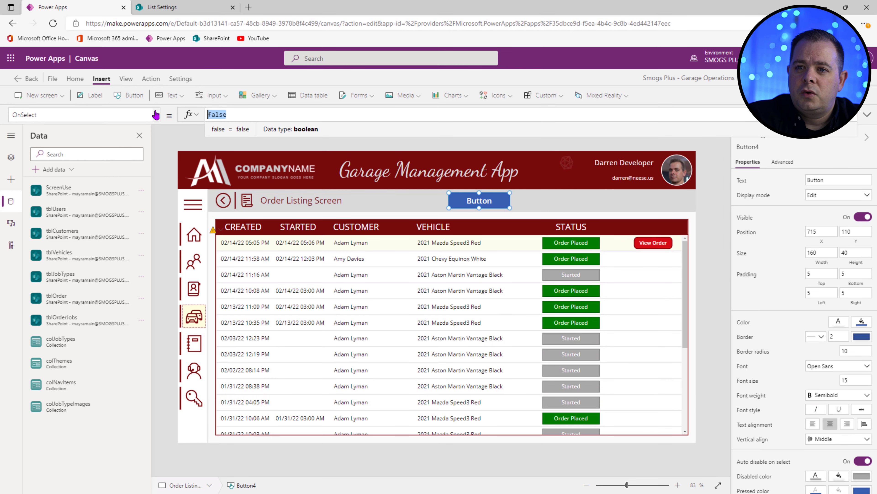
type("ForAll")
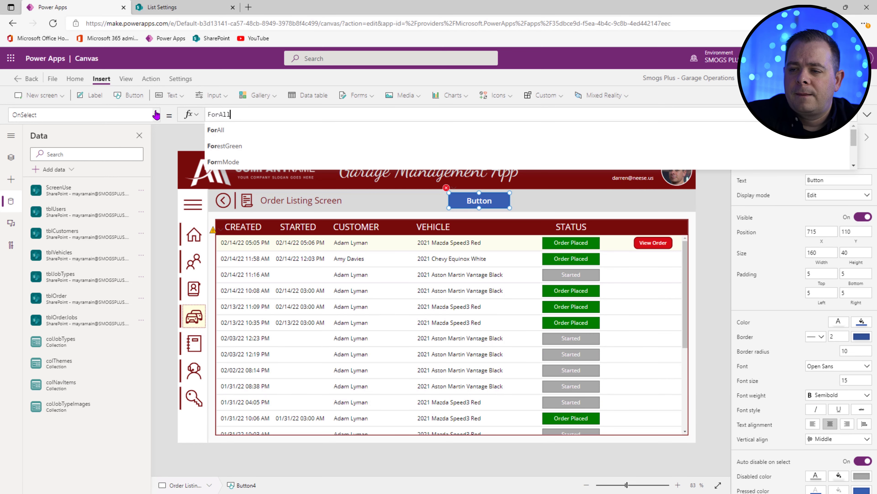
type("(")
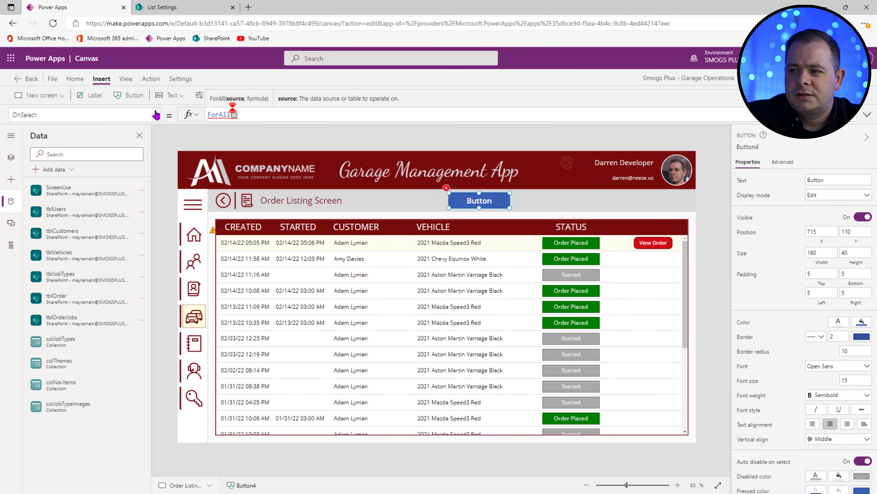
type("If(IsBlank(ThisItem.OrderCreated)")
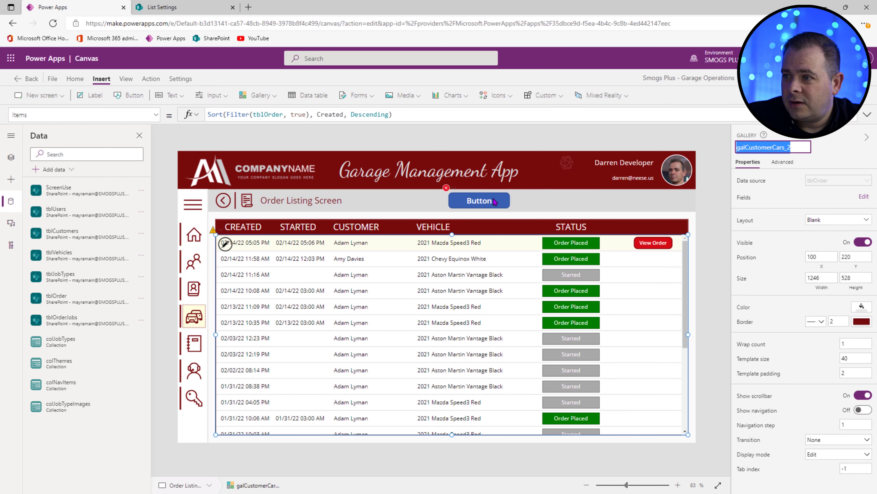
Step: Make the ForAll loop over galCustomerCars_2.AllItems As My
left_click(495, 201)
left_click(232, 115)
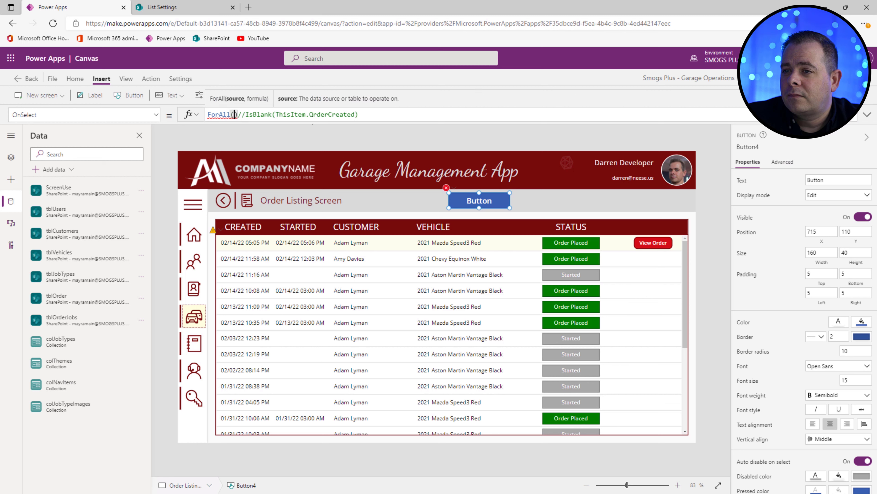
type("galCustomerCars_2")
type(".All")
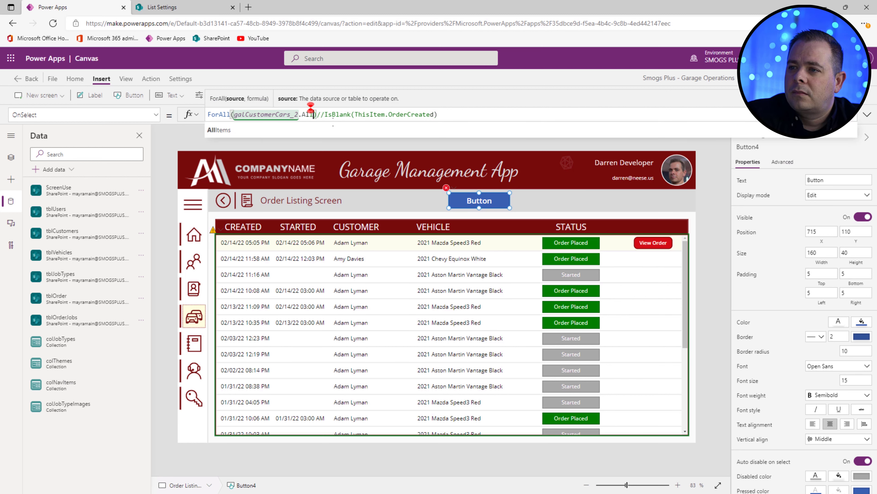
key("Tab")
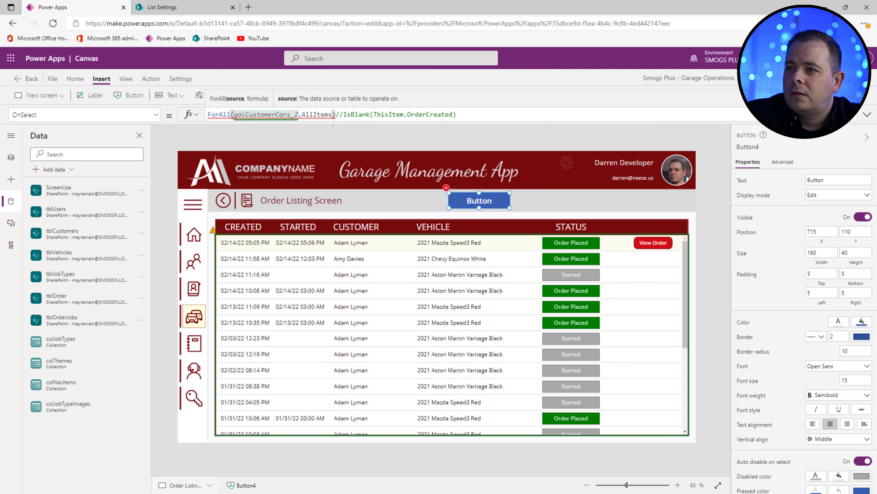
type(",")
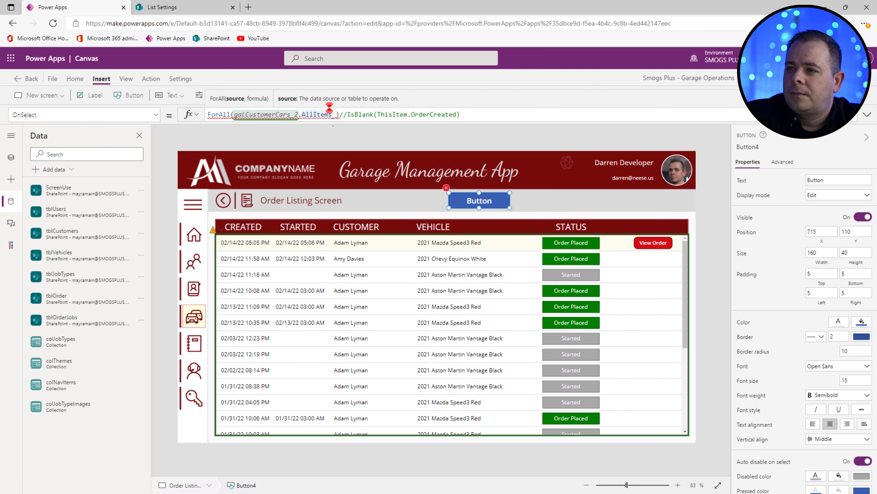
type("As My,")
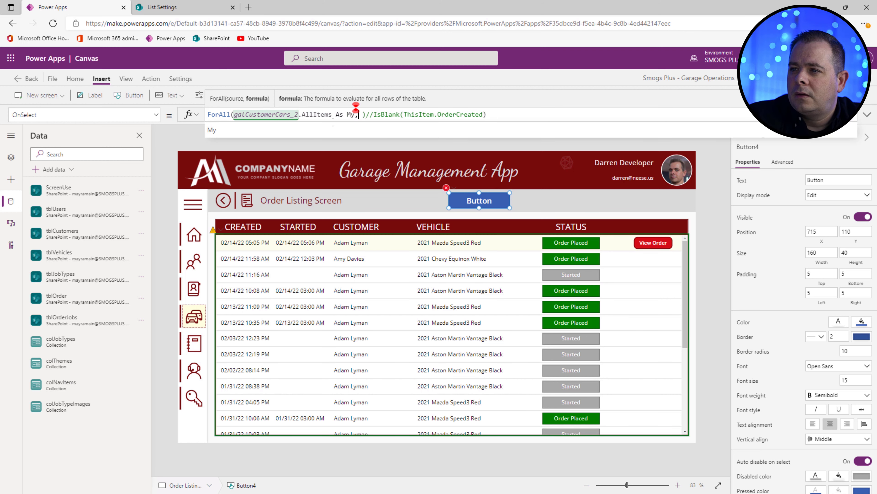
Step: Open blank lines inside the ForAll and push the commented IsBlank check below them
left_click(867, 114)
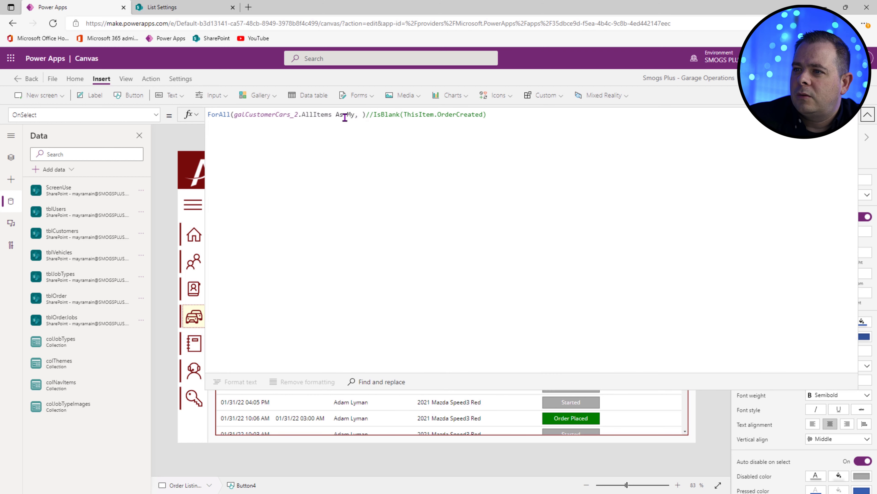
left_click(362, 115)
key("shift+Return")
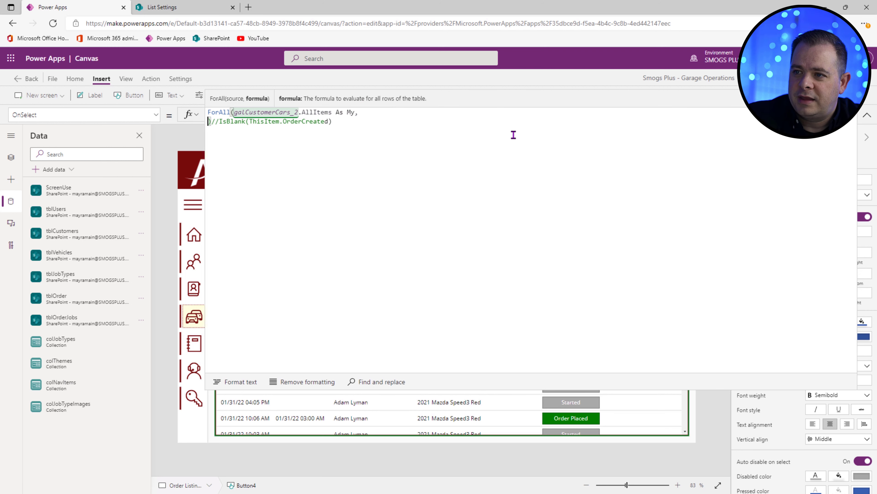
key("shift+Return")
key("Up")
key("Down")
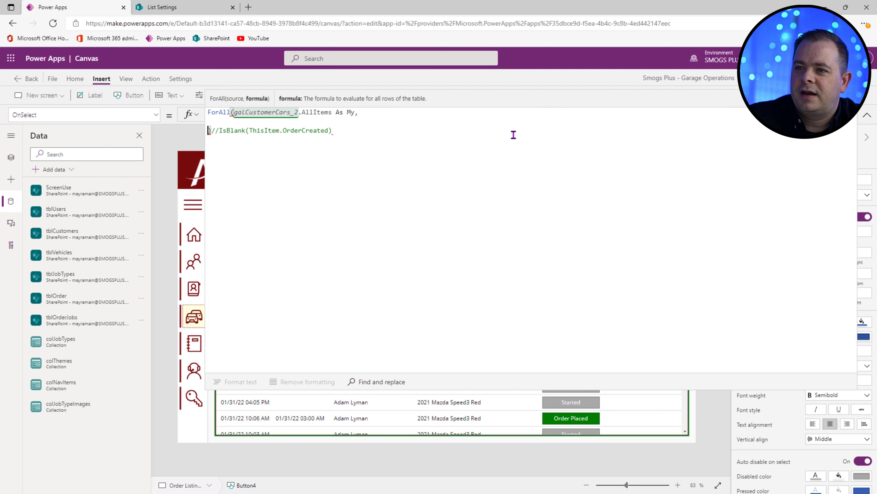
key("shift+Return")
key("shift+Return")
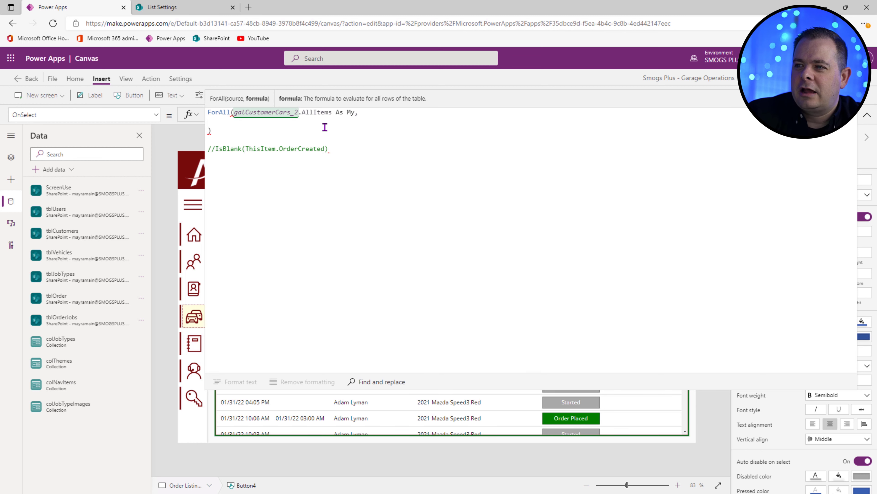
Step: Highlight the ForAll, As and My parts of the formula to review it
double_click(340, 112)
double_click(350, 113)
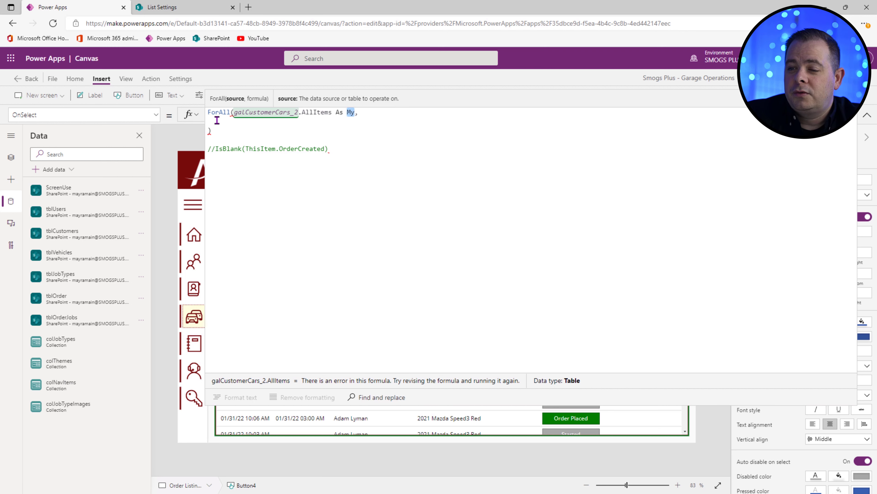
double_click(218, 113)
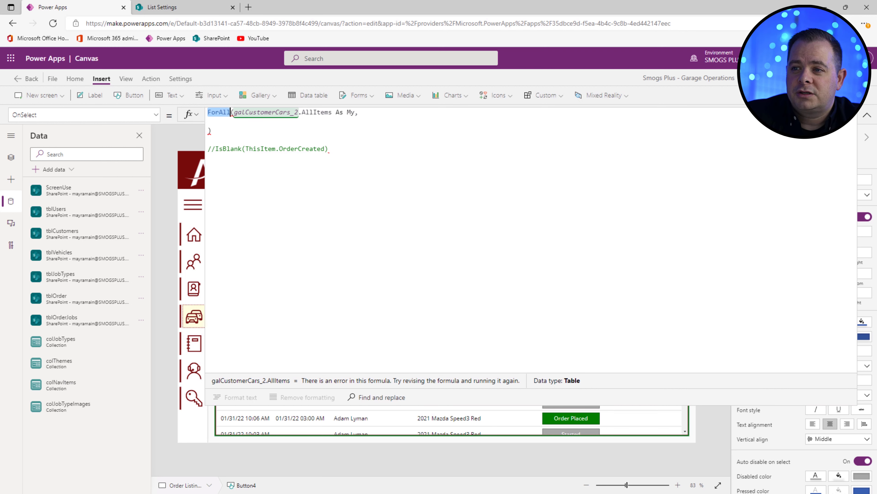
left_click(868, 114)
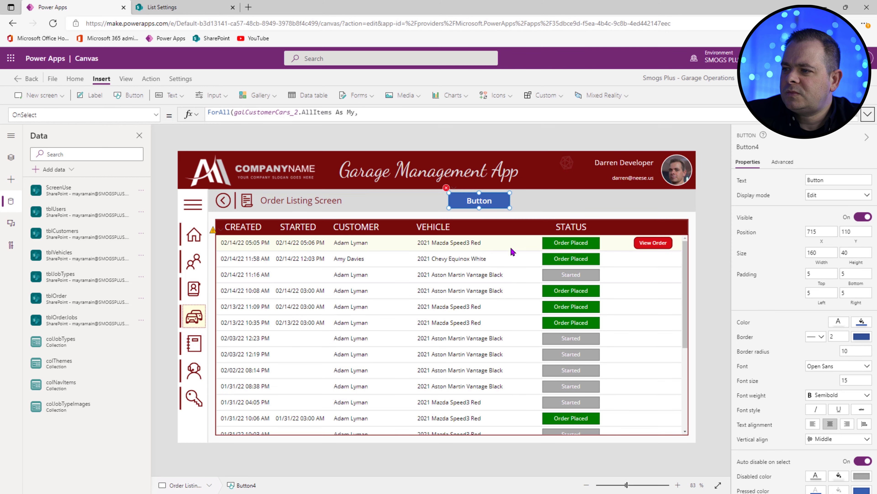
left_click(867, 115)
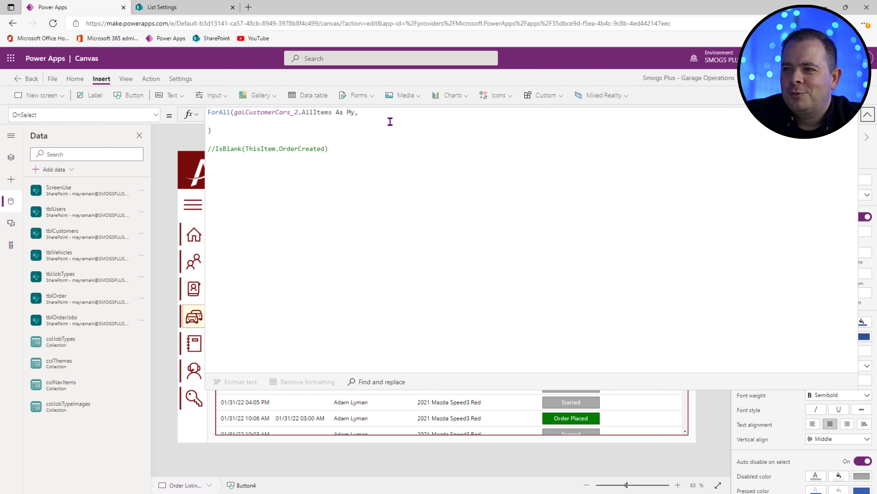
double_click(350, 112)
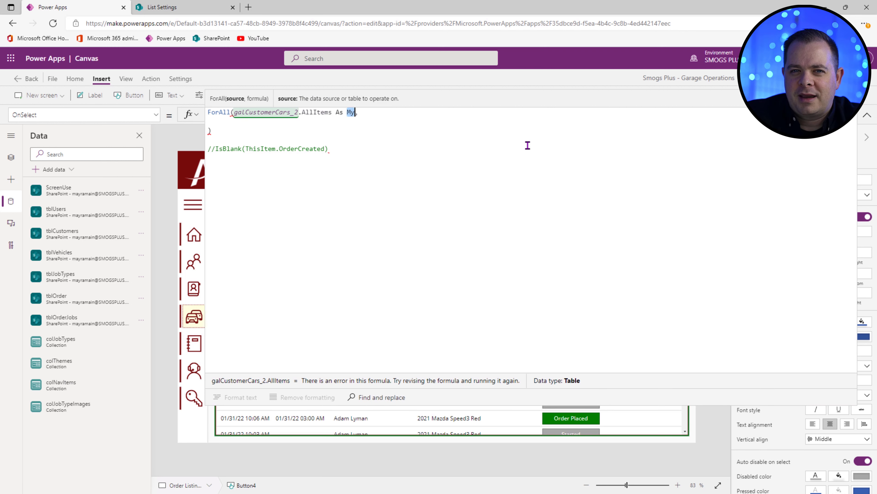
Step: Add Patch(tblOrder, LookUp(tblOrder, ID = My.ID), {}) inside the ForAll
key("Down")
type("Pat")
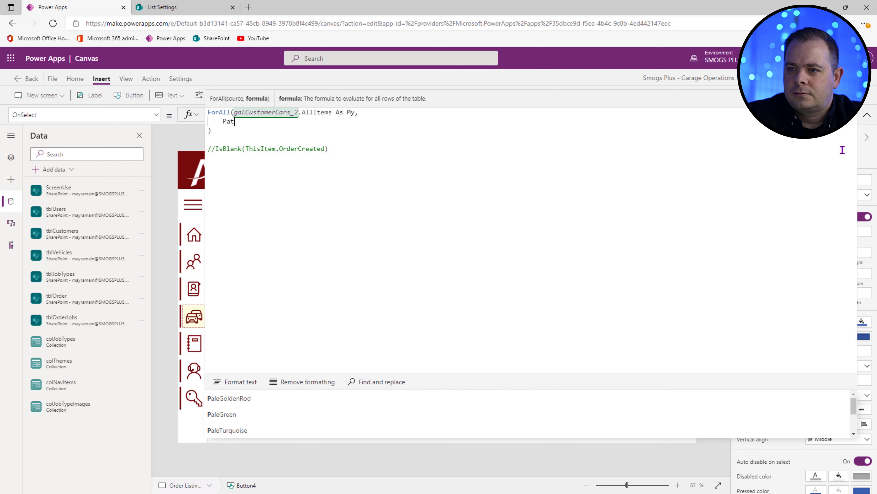
type("ch")
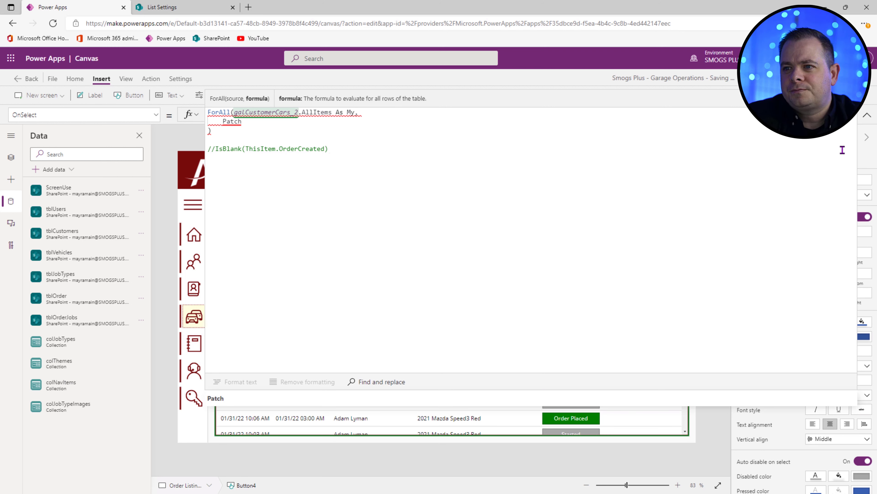
type("(")
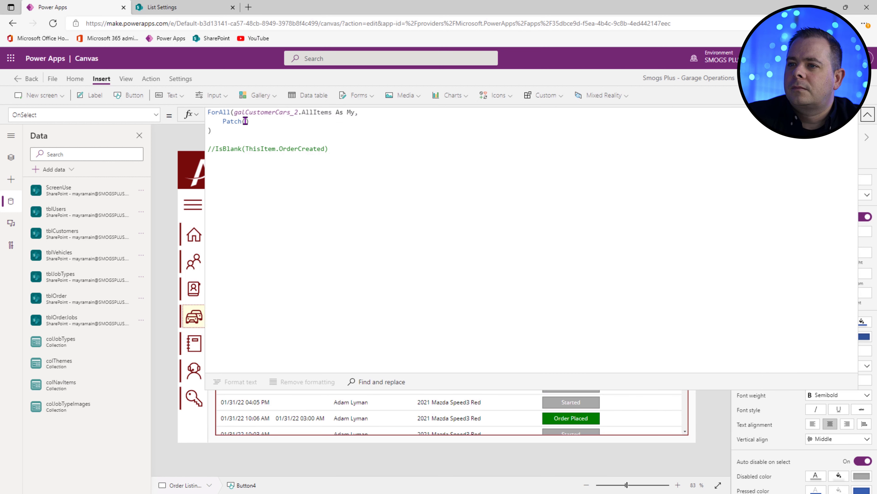
type("tblOrder")
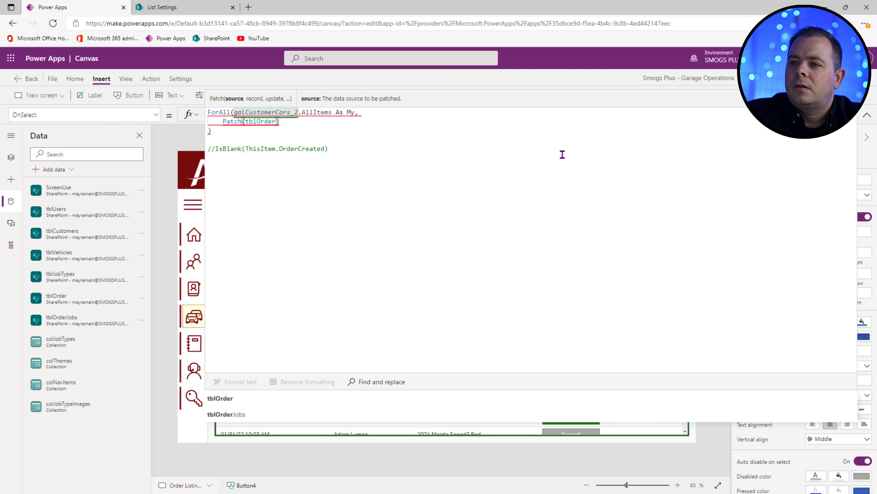
type(", LookU")
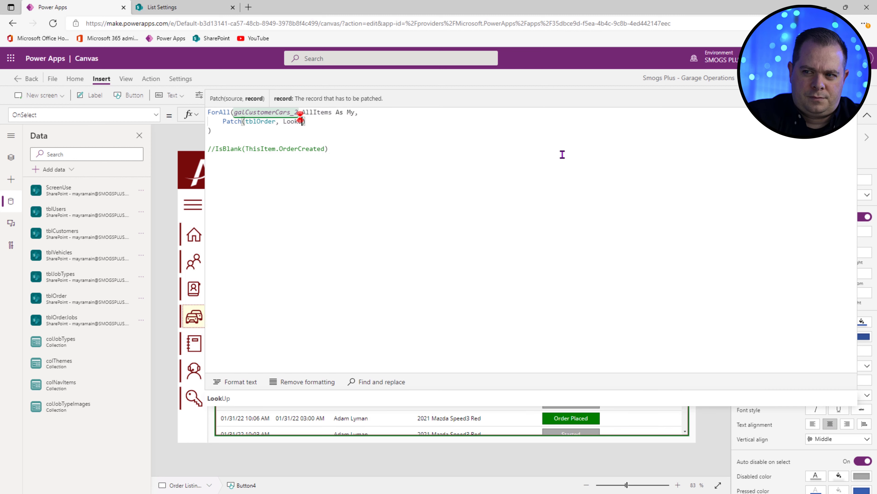
key("Tab")
type("tb")
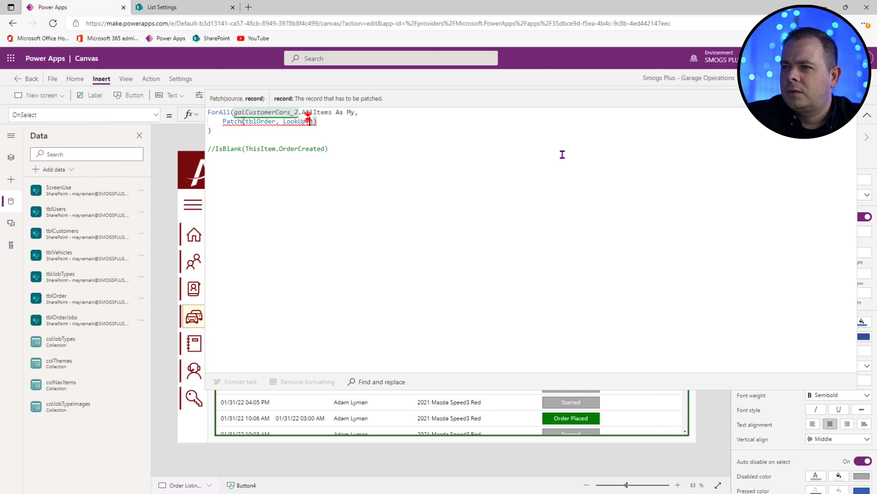
type("lOrder, ")
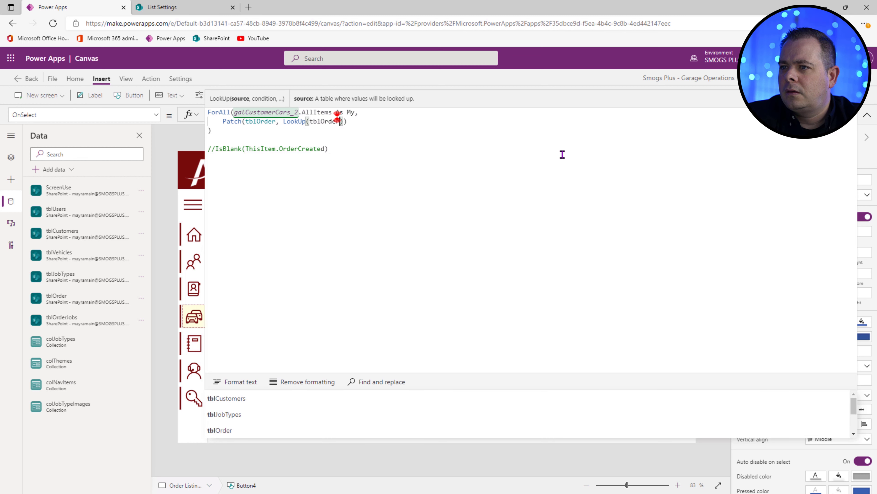
type("ID = My")
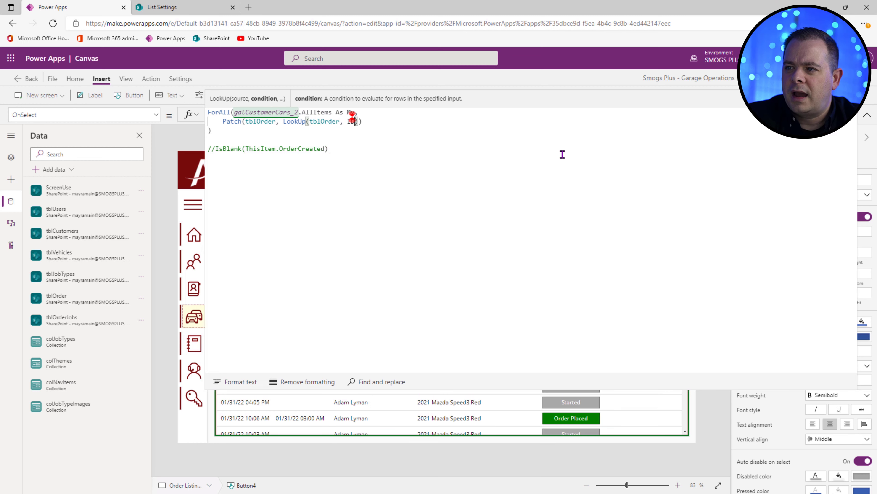
type(".ID")
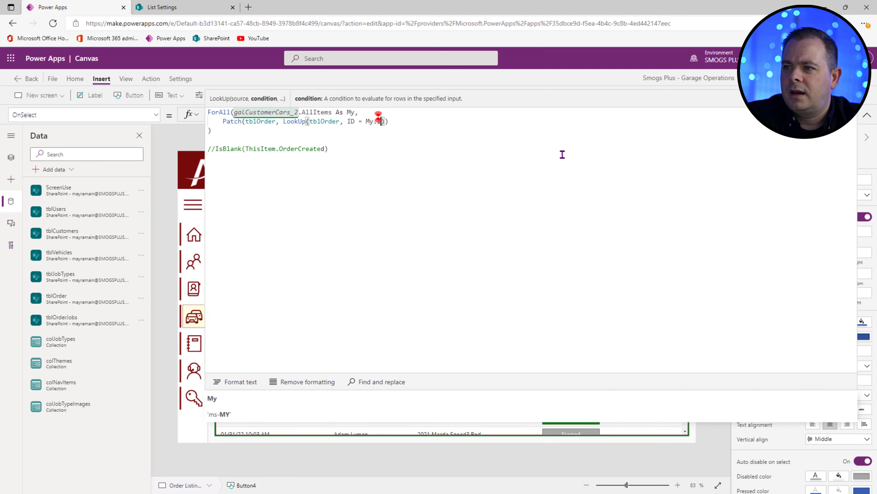
type(")")
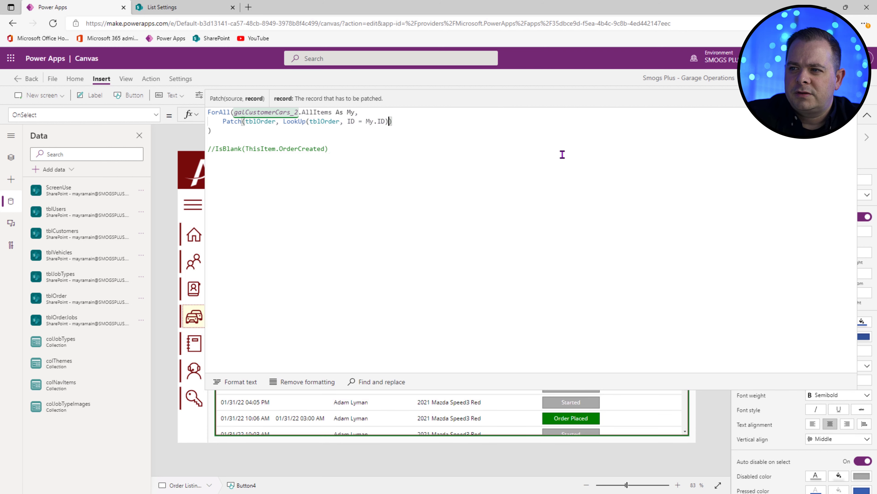
type(",")
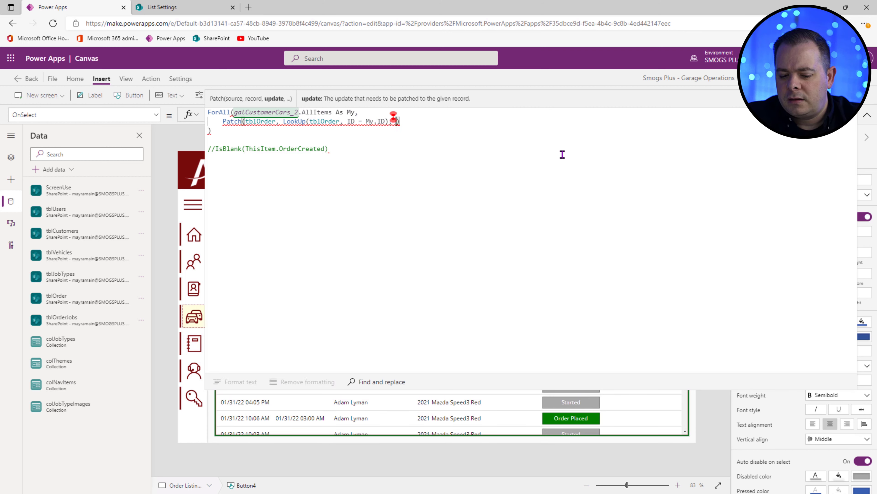
type(" {")
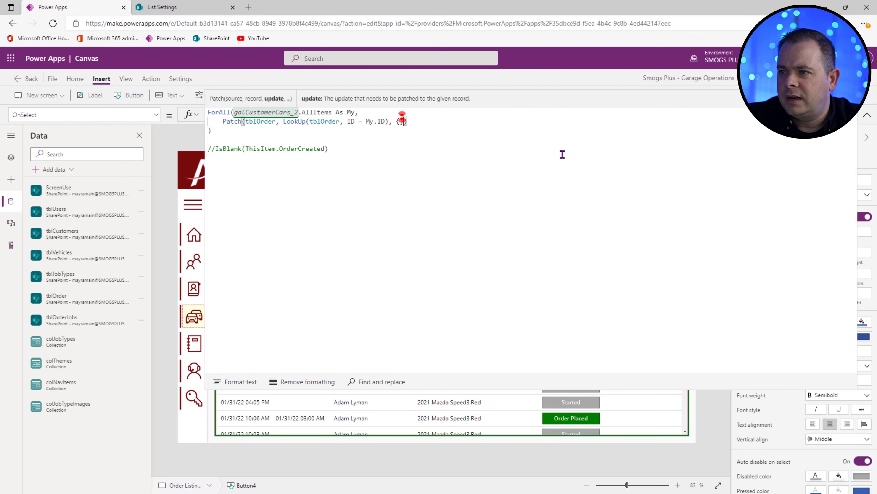
Step: Split the Patch arguments onto separate indented lines and add a Status: field to the record
left_click(284, 120)
key("shift+Return")
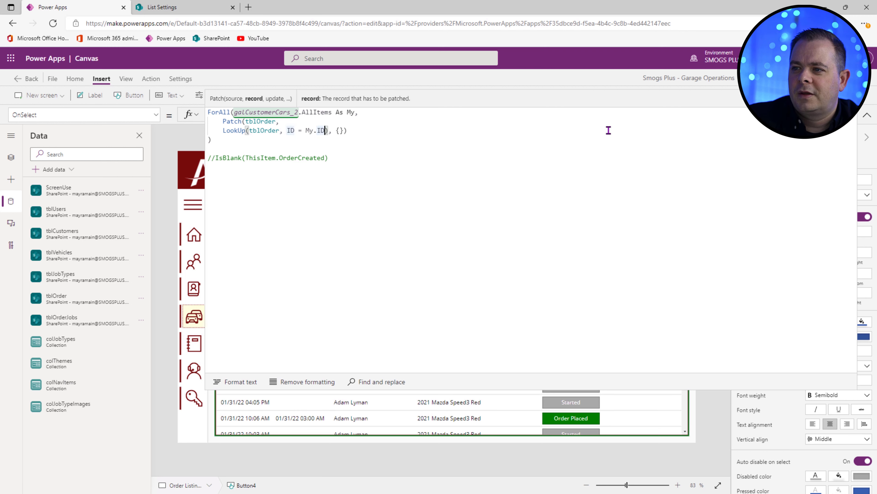
key("Right")
key("Right")
key("Right")
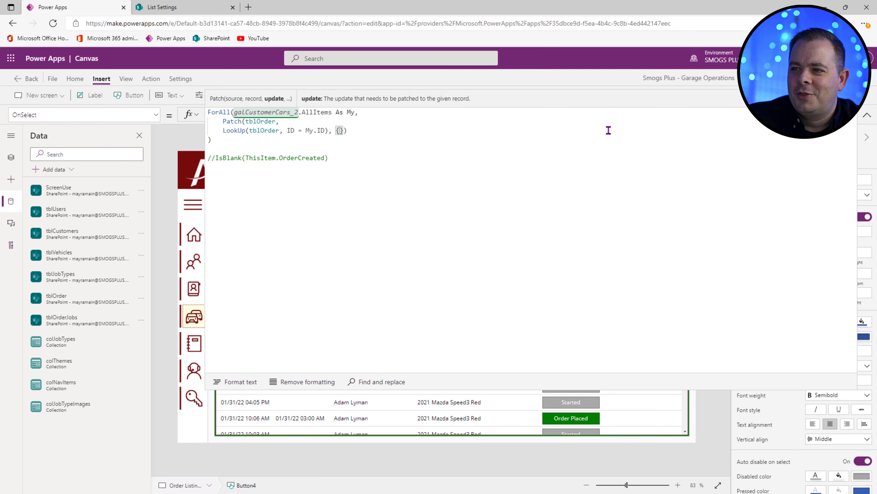
key("shift+Return")
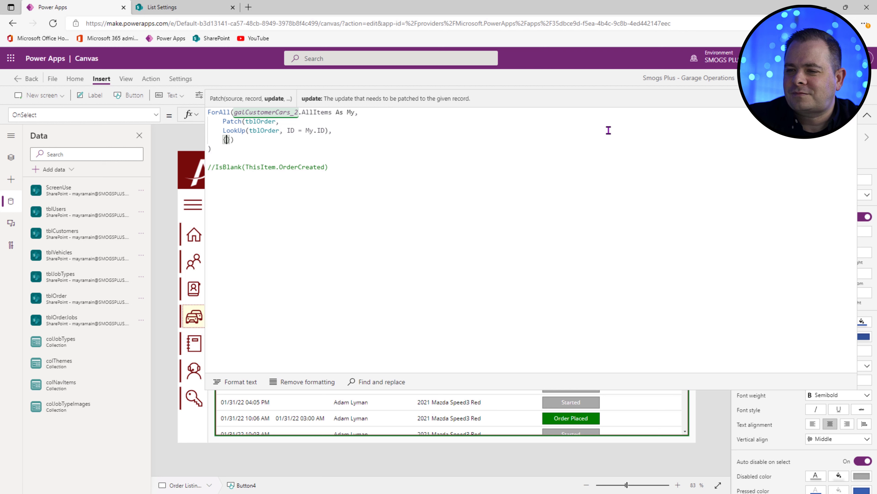
key("shift+Return")
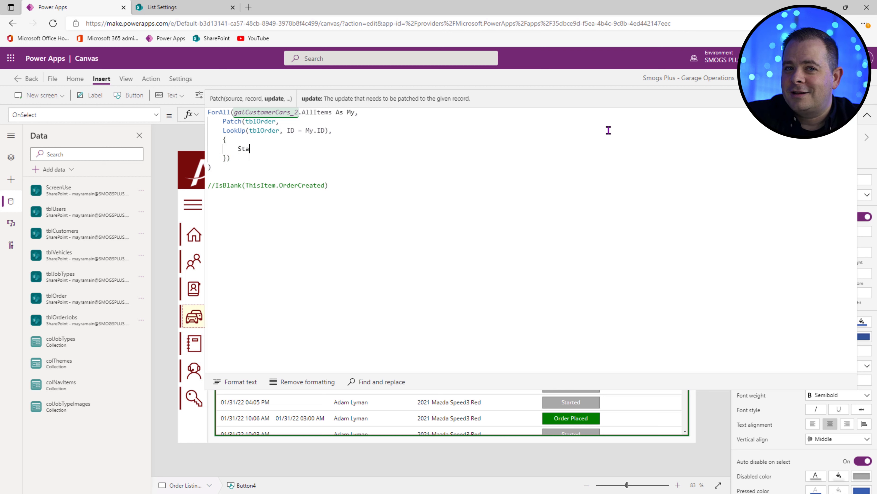
type("tus:")
key("Down")
key("Left")
key("Return")
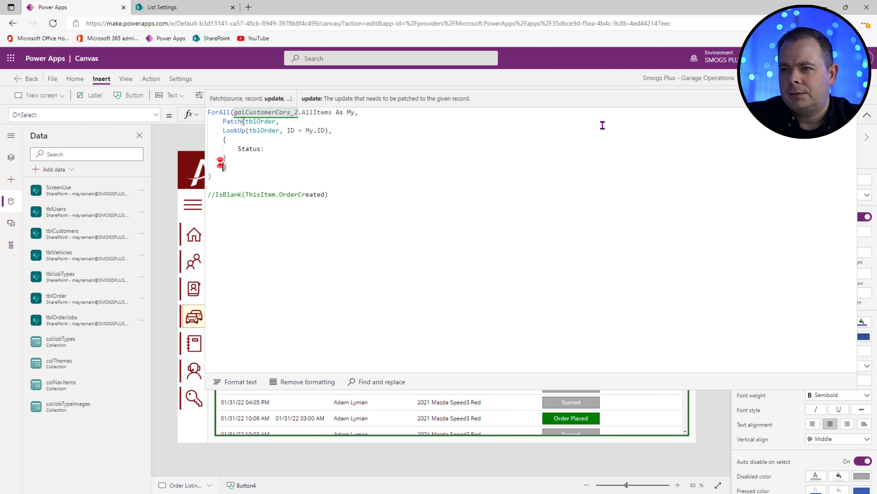
left_click_drag(225, 160, 183, 132)
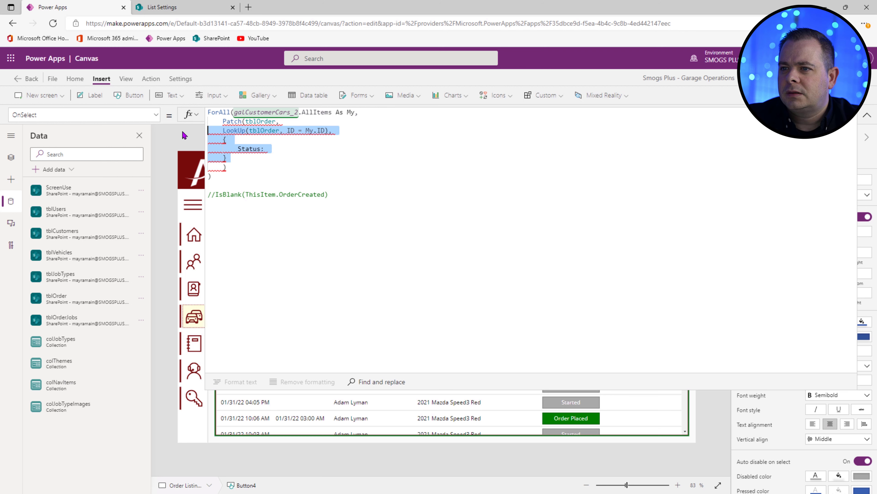
key("Tab")
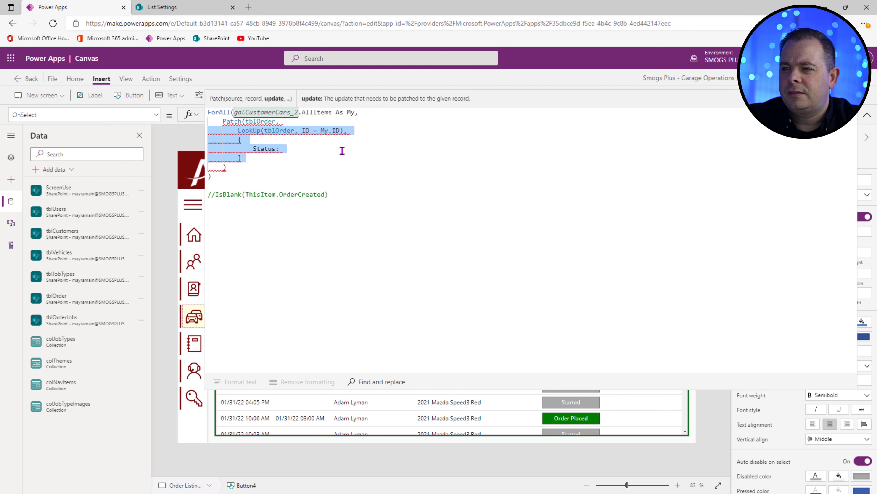
Step: Set Status to If(IsBlank(ThisItem.OrderCreated), "", "") and delete the leftover comment line
left_click(341, 148)
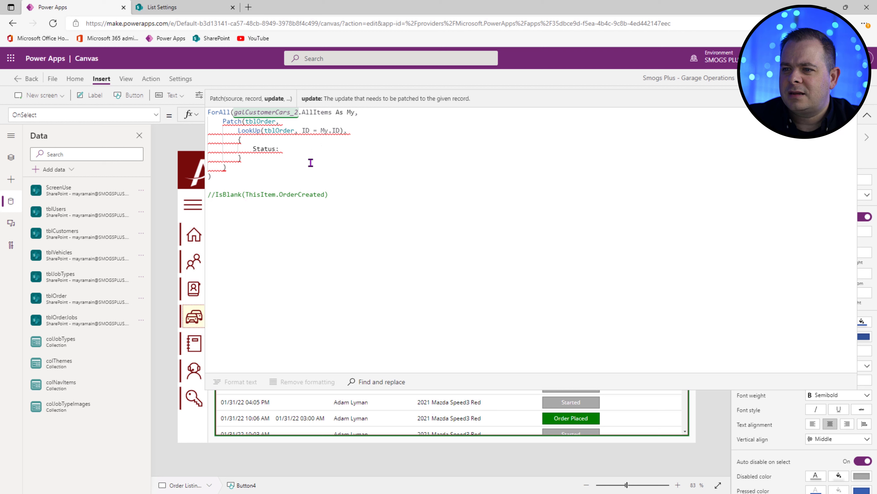
left_click_drag(342, 194, 216, 195)
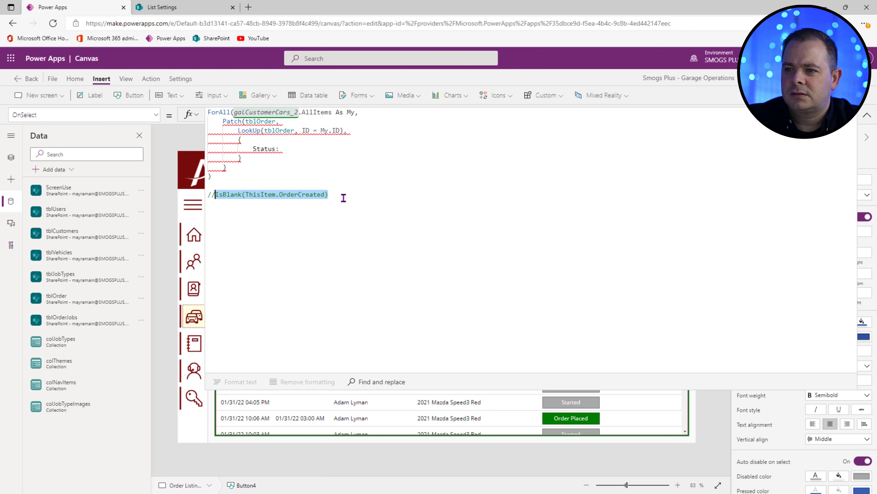
key("ctrl+x")
left_click(310, 150)
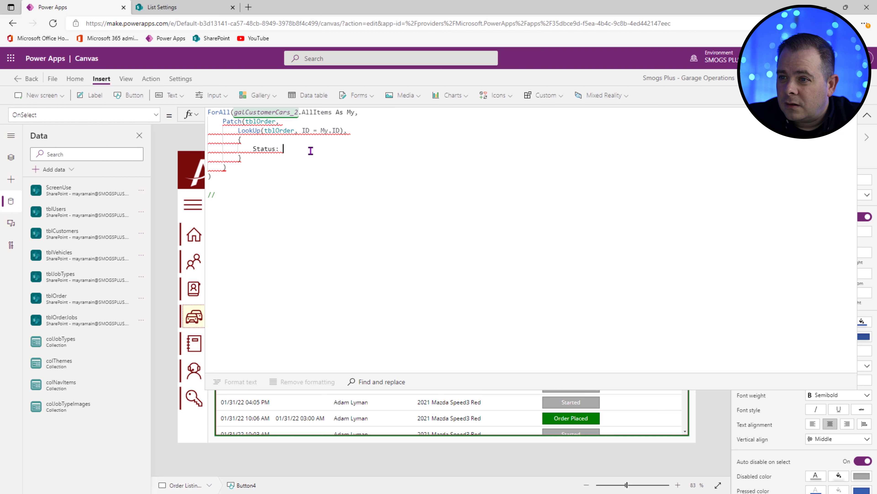
key("ctrl+v")
left_click(284, 149)
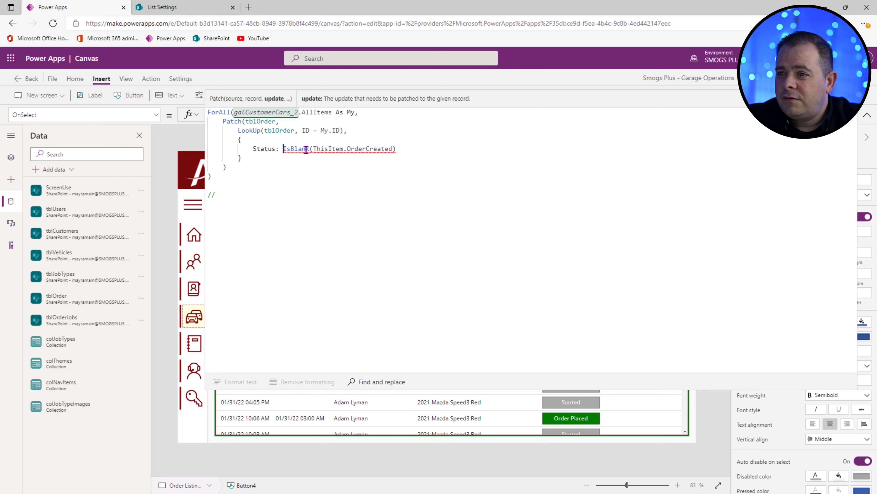
type("If(")
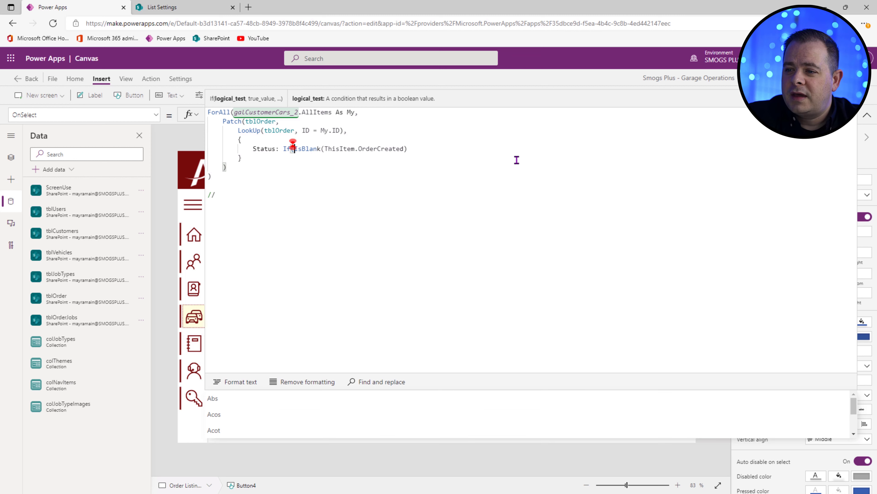
type(", \"\", \"\")")
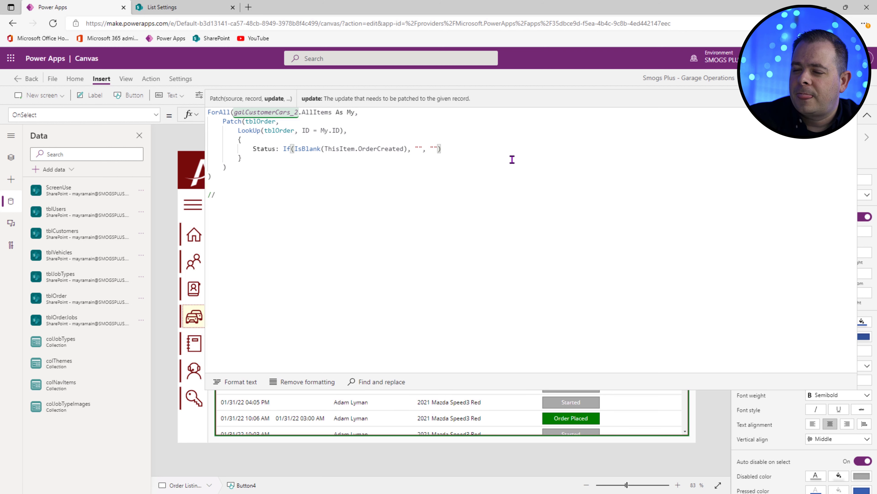
left_click_drag(244, 199, 249, 176)
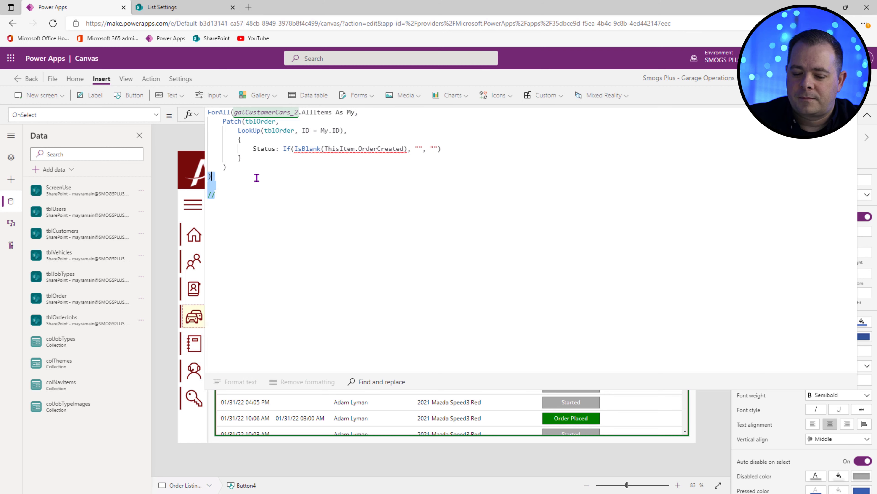
key("Delete")
double_click(349, 148)
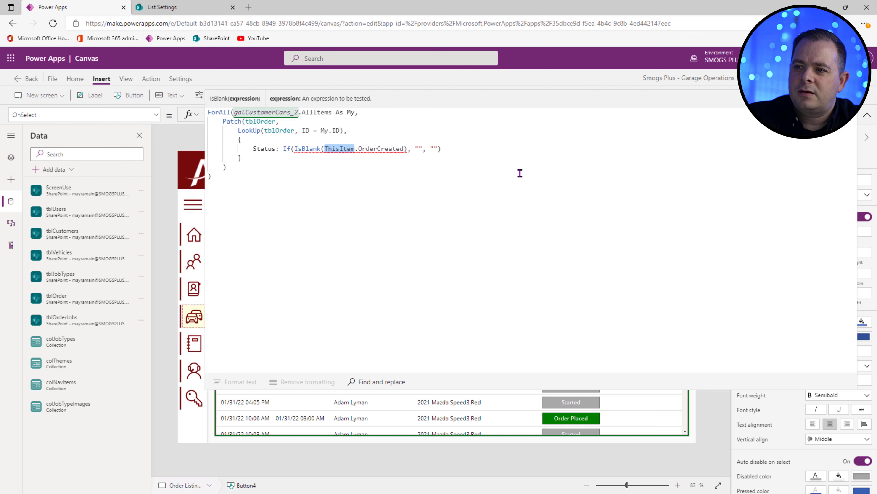
Step: Change ThisItem to My in the IsBlank test and change the status label's "Started" to "Created"
type("My")
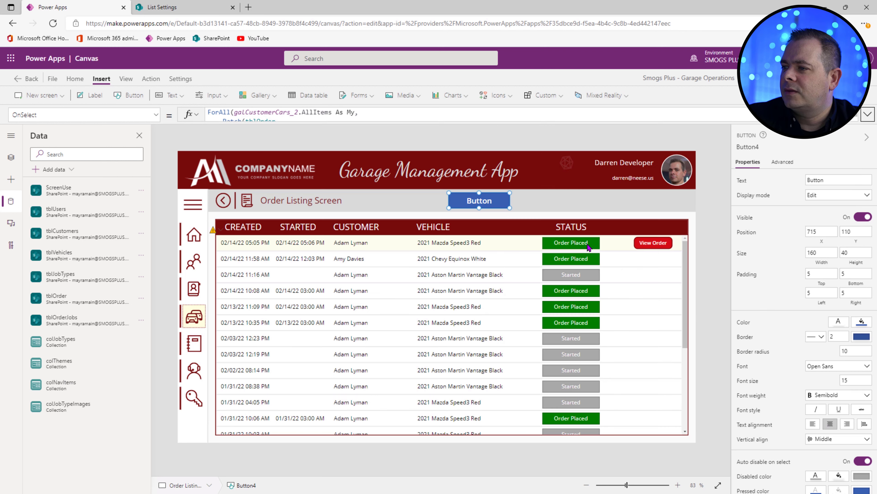
left_click(587, 242)
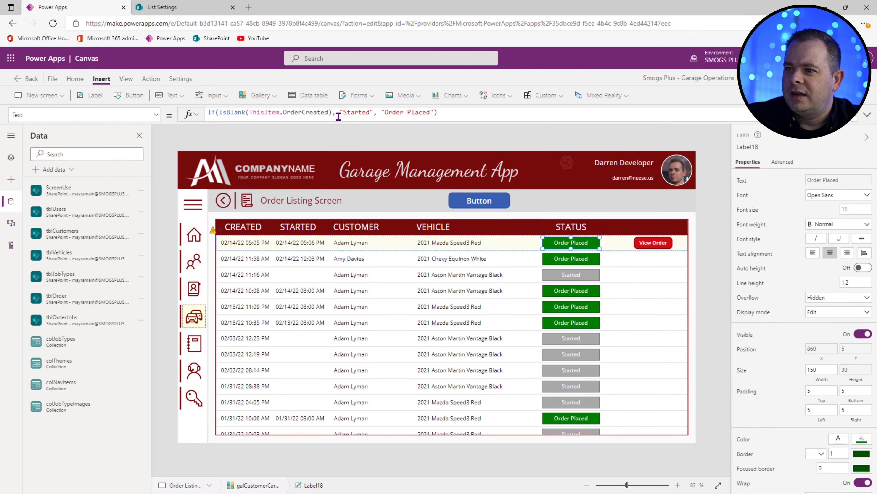
double_click(368, 112)
type("Created")
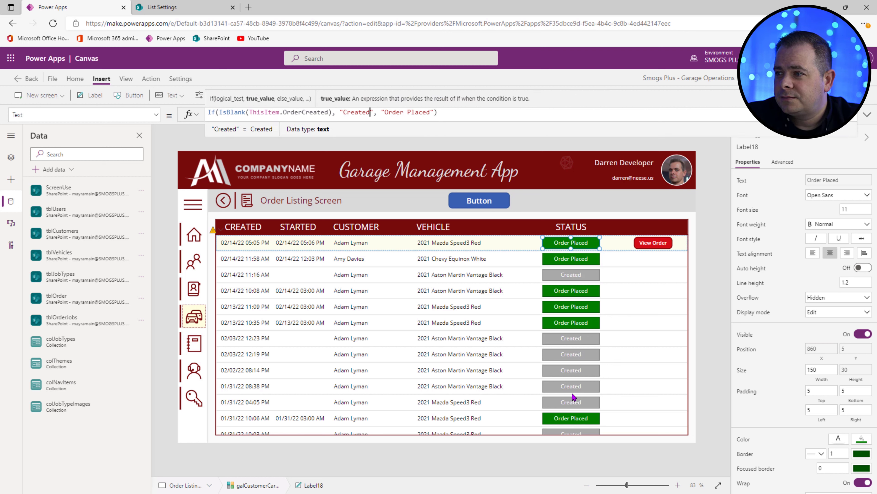
Step: Fill Button4's If values with "Create" and "Order Placed"
left_click(476, 201)
left_click(868, 115)
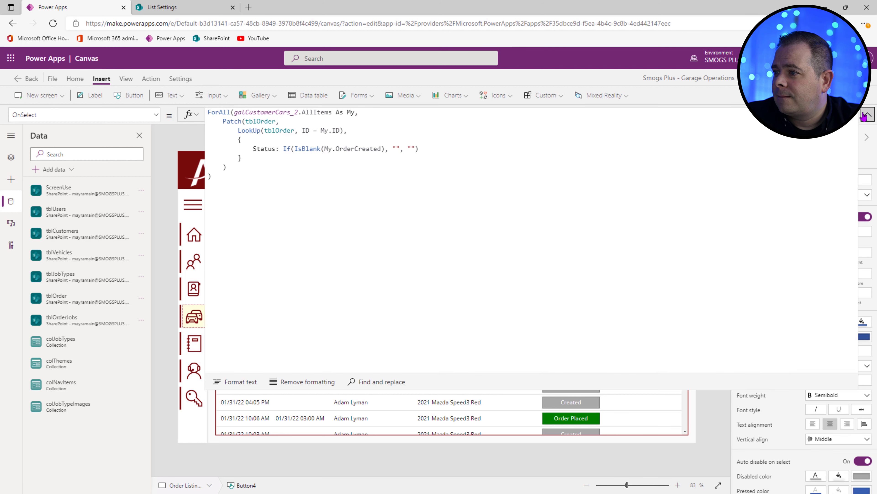
left_click(397, 147)
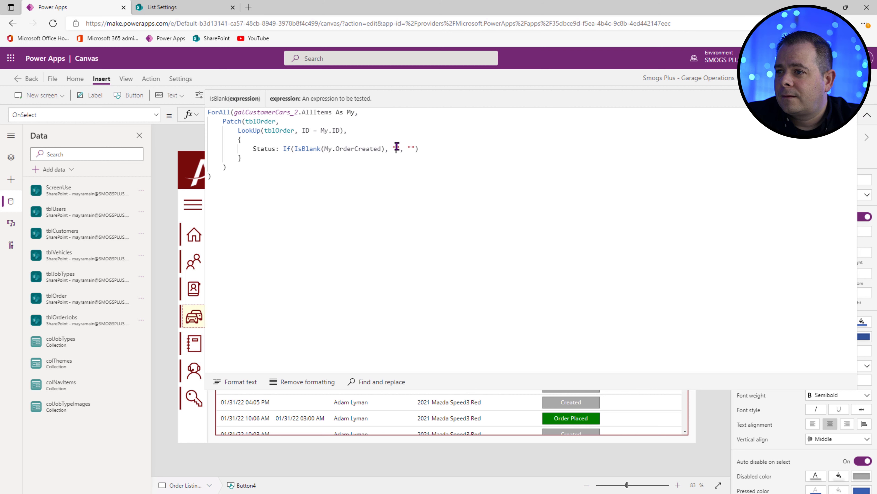
type("Create")
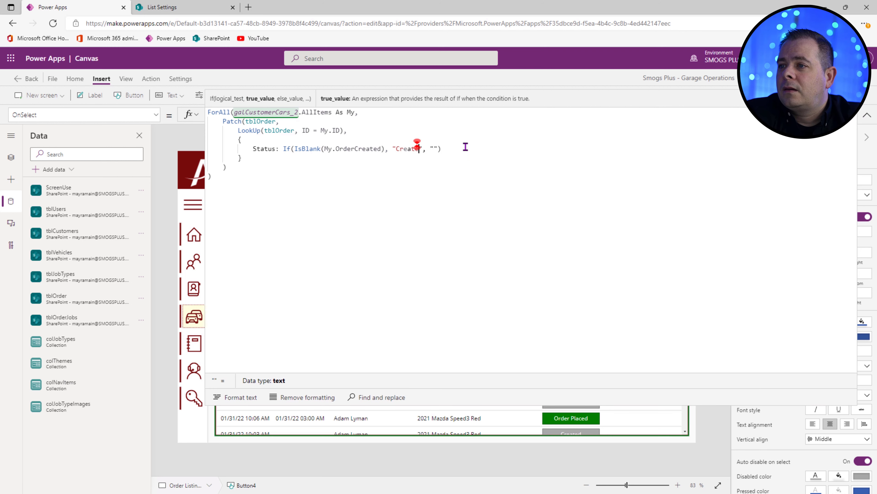
left_click(434, 150)
type("Order Placed")
left_click(502, 165)
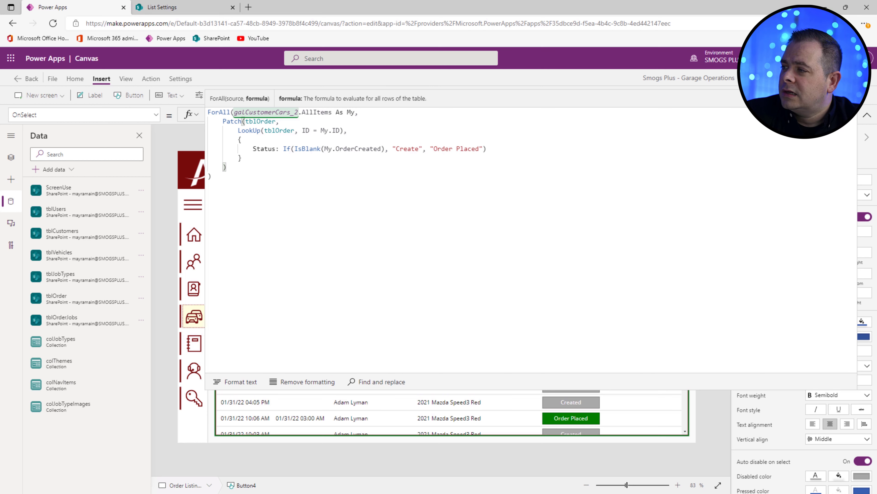
left_click(872, 116)
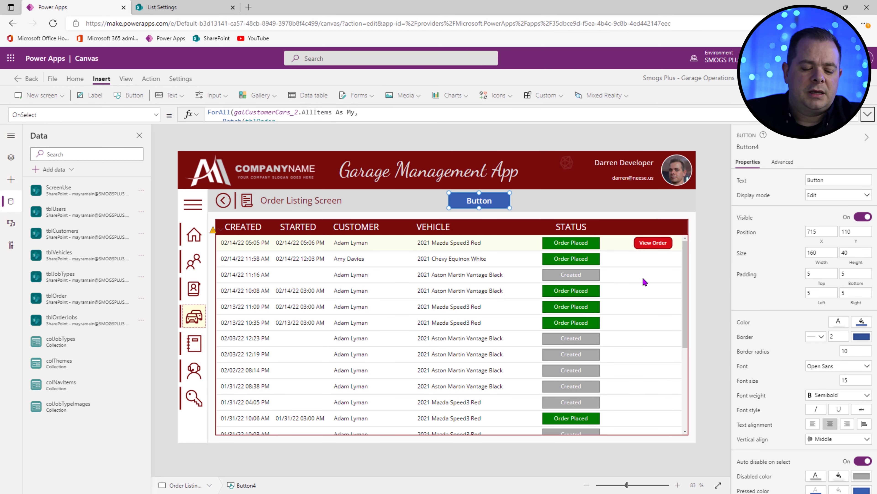
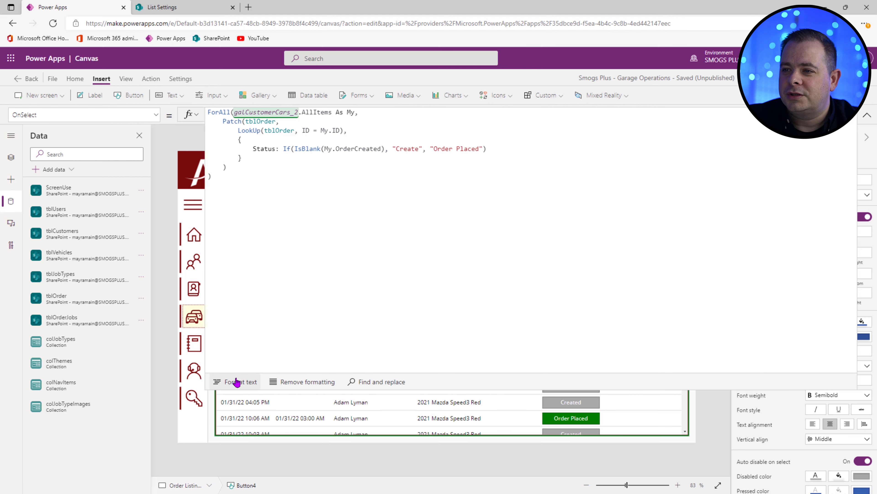
Step: Format the button's OnSelect formula and preview the running app
left_click(236, 382)
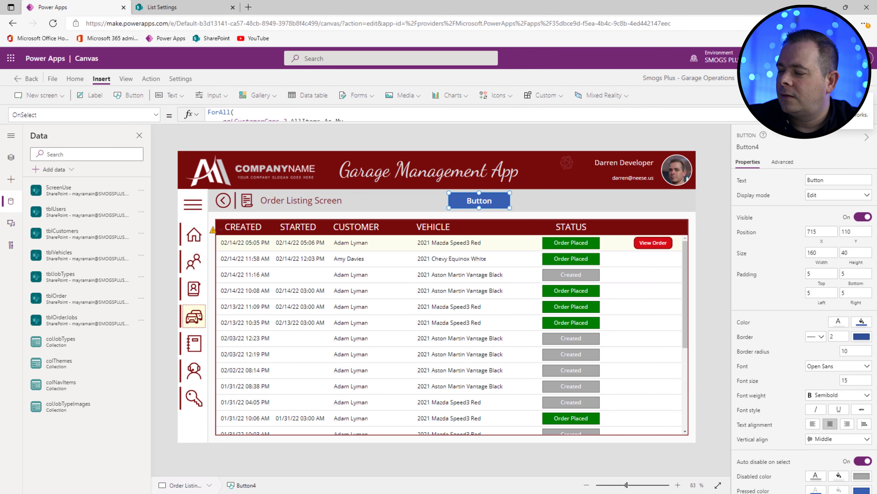
key("F5")
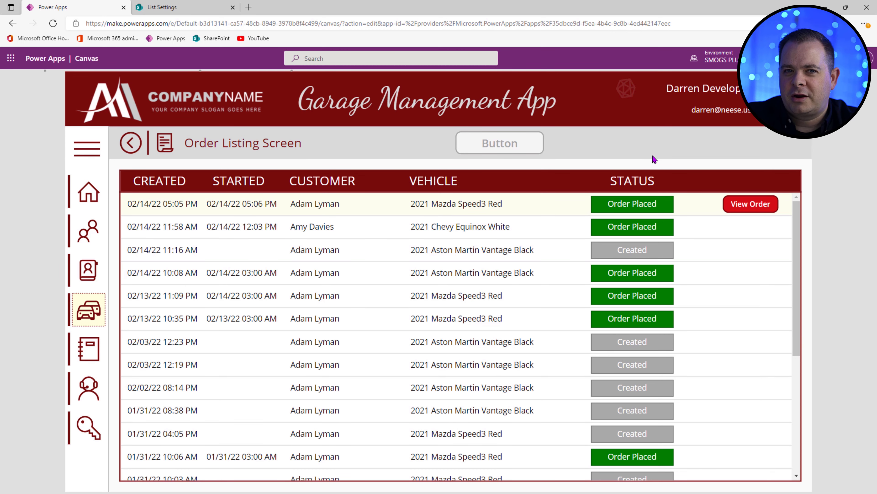
key("Escape")
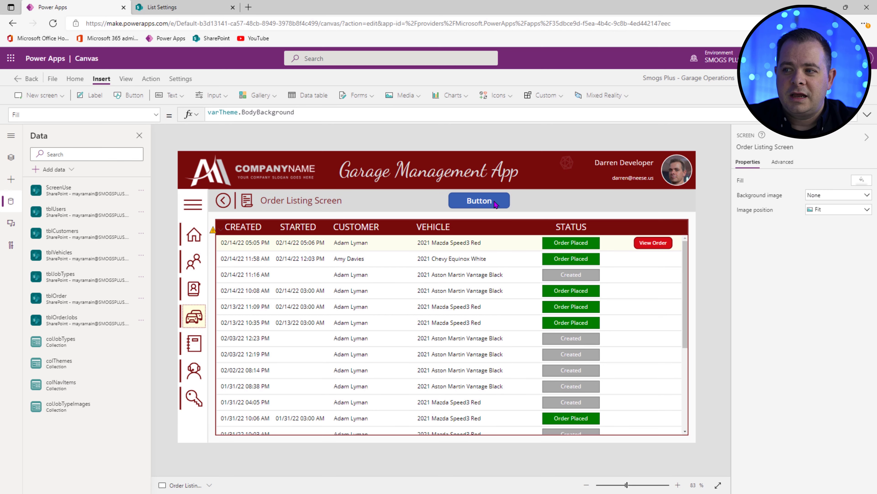
Step: Set the status label's Text to ThisItem.Status, leaving the old If formula commented out
left_click(505, 205)
left_click(865, 116)
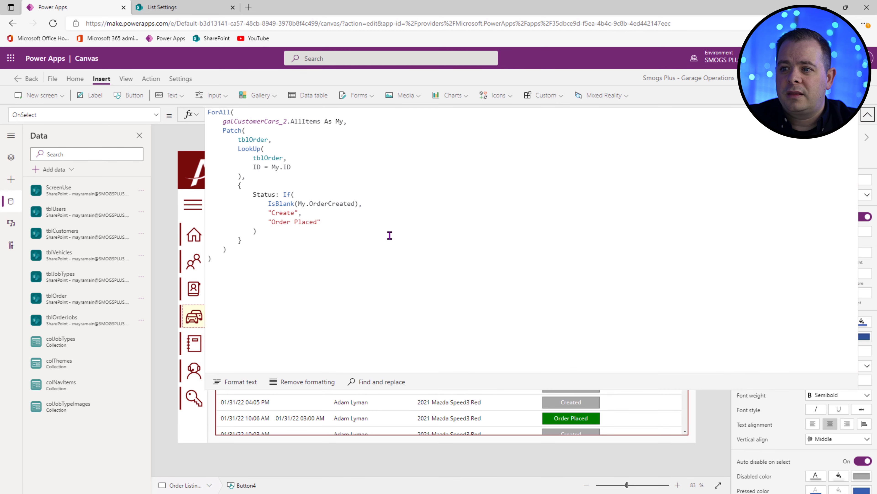
left_click(868, 113)
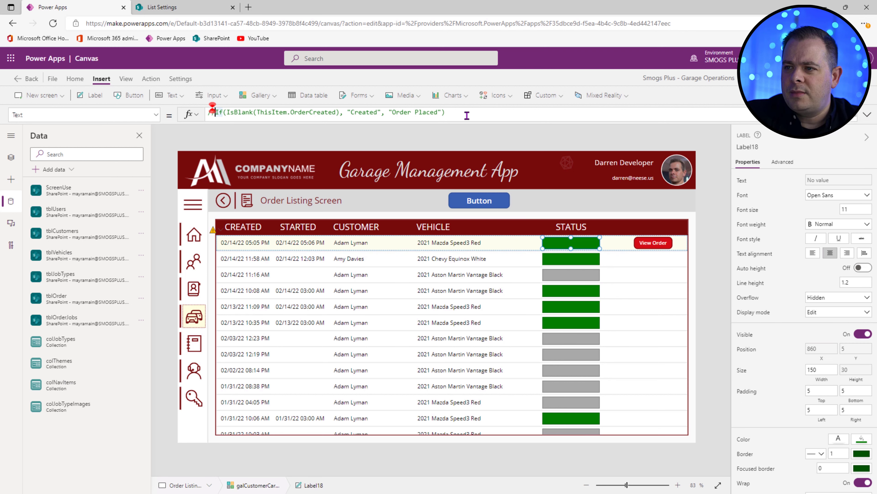
type("/")
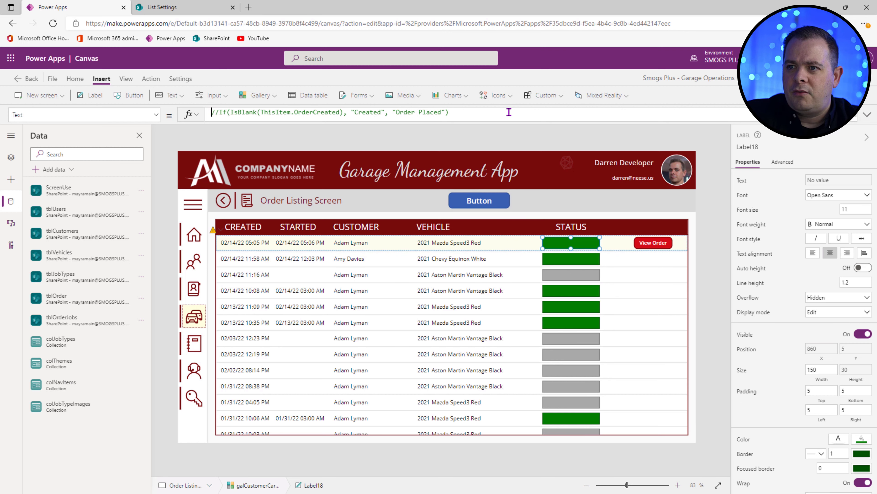
type("ThisItem. ")
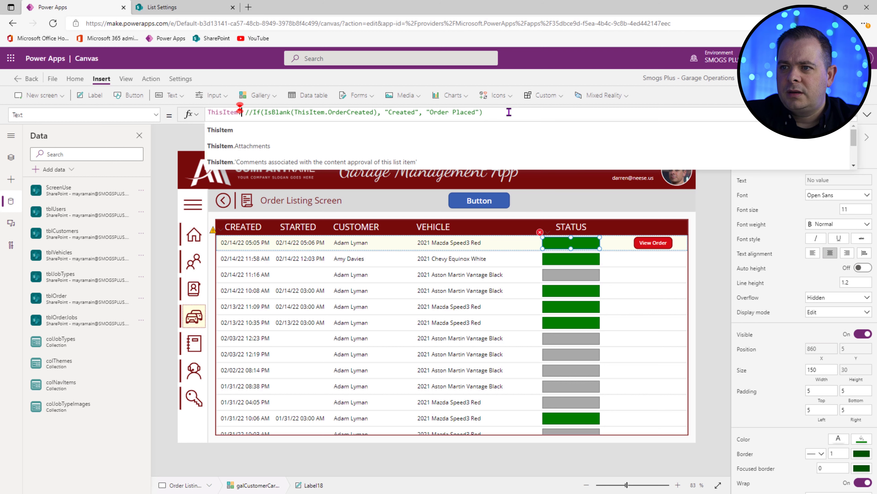
type("Status")
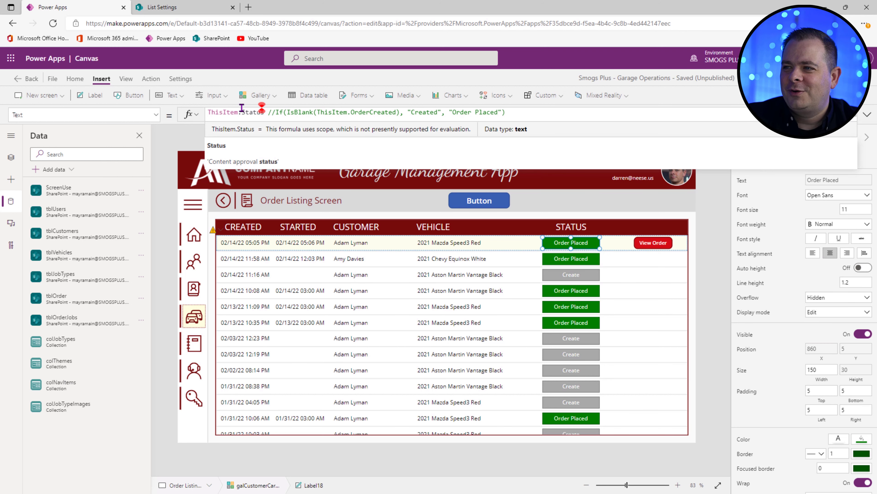
left_click(7, 163)
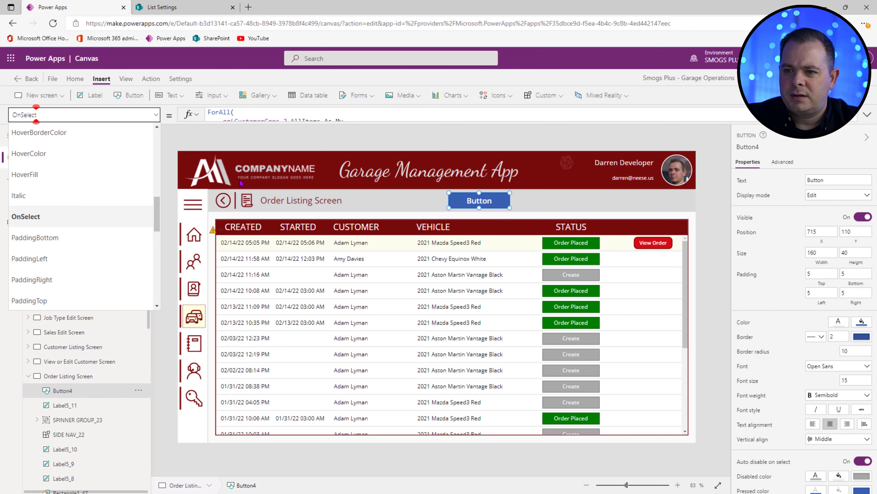
Step: Set Button4's Visible property to varShowDebugging, then select the Technician Home Screen
left_click_drag(157, 223, 153, 298)
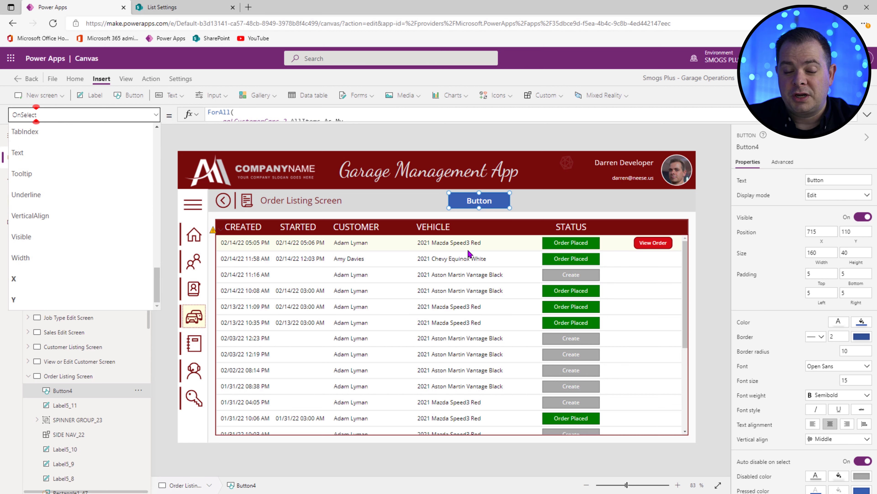
left_click(97, 243)
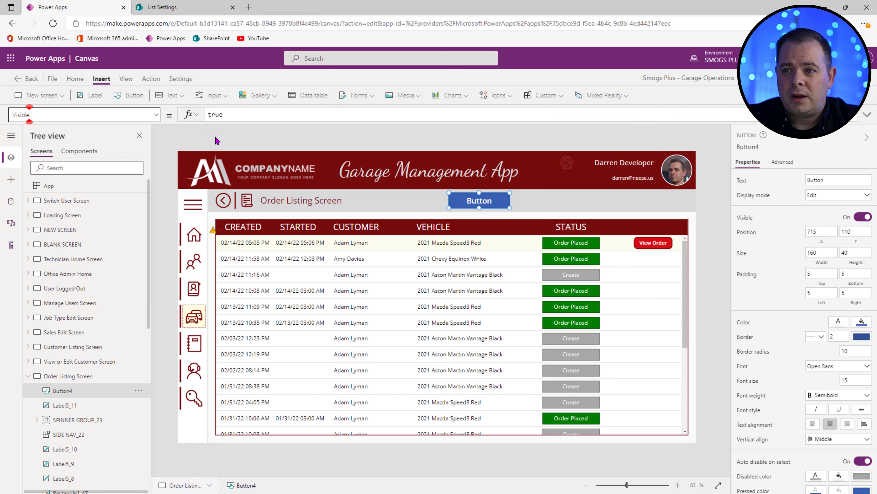
left_click_drag(267, 114, 156, 116)
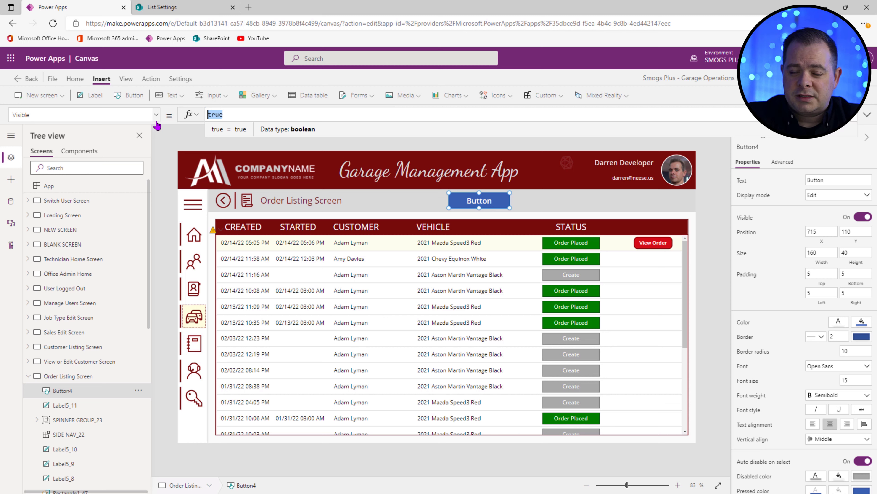
type("varSh")
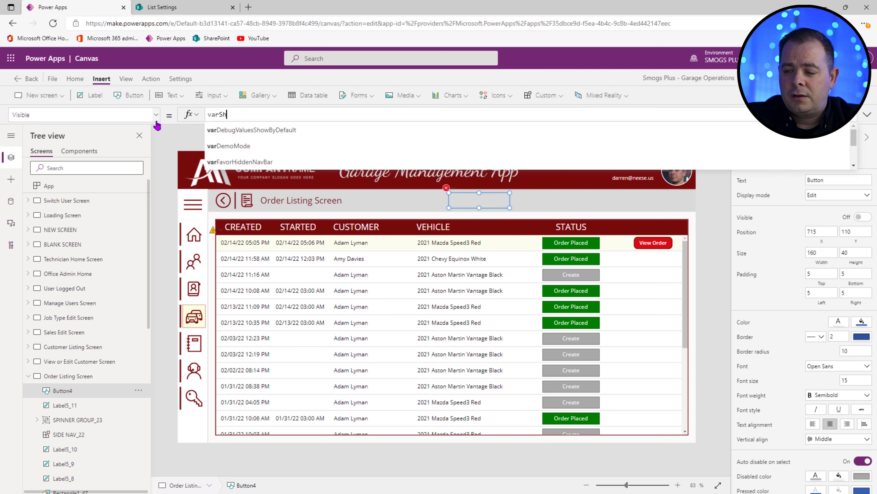
type("owDebugging")
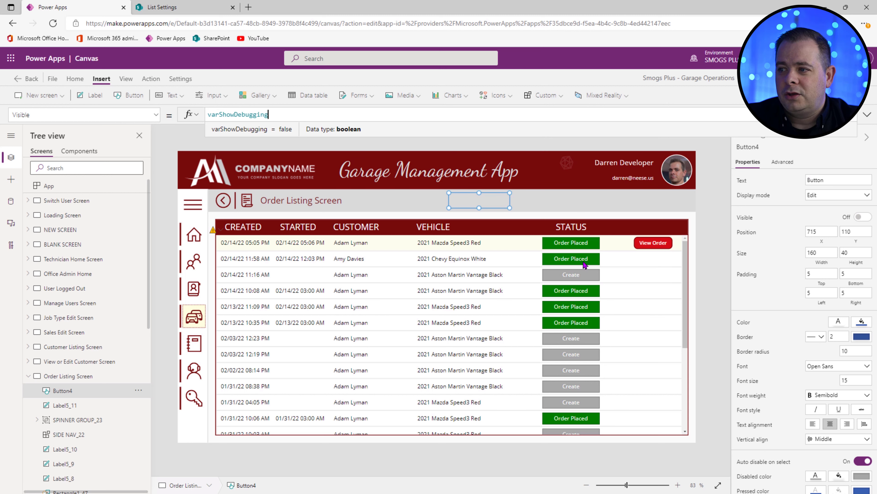
left_click(521, 299)
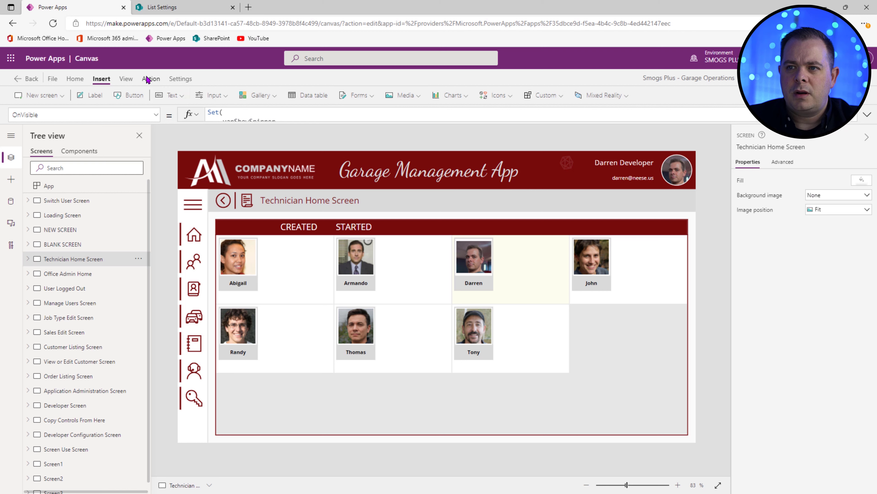
Step: Add '<--' arrows after Order Placed and Started in Notepad, aligned with Tabs
left_click(149, 79)
key("alt+Tab")
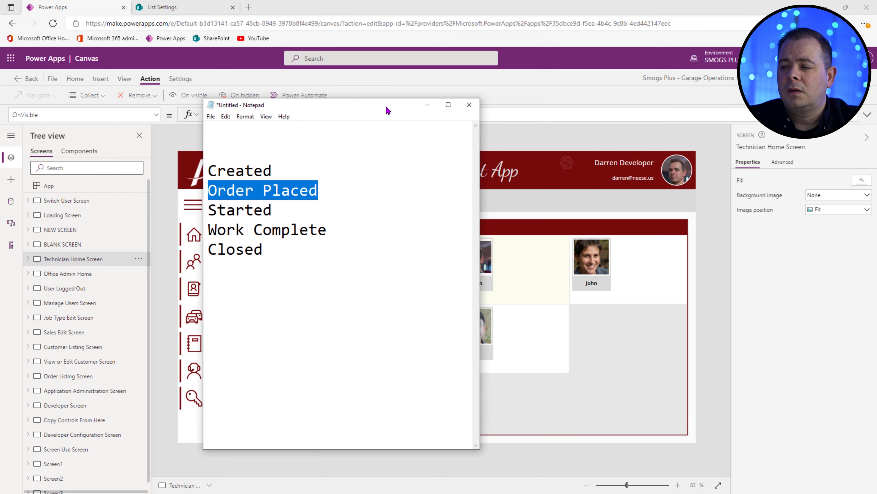
left_click(359, 258)
left_click(304, 170)
left_click(430, 191)
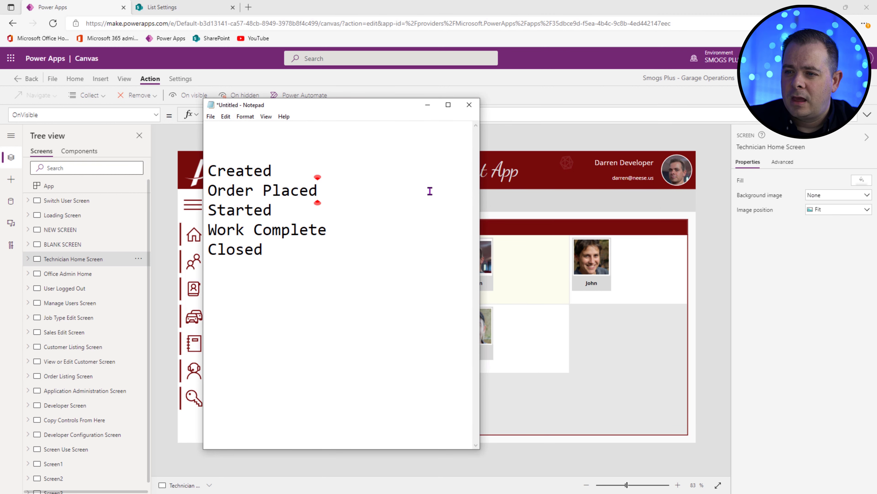
type("<--")
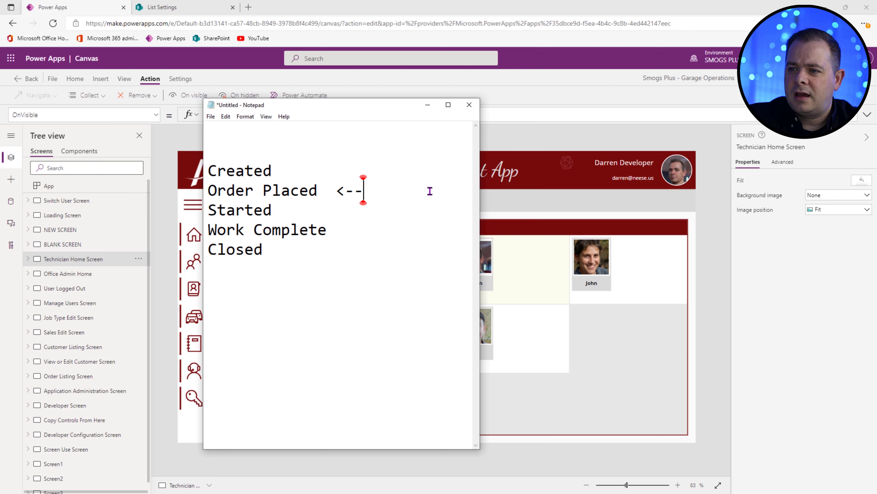
key("Down")
key("Tab")
key("Tab")
type(",")
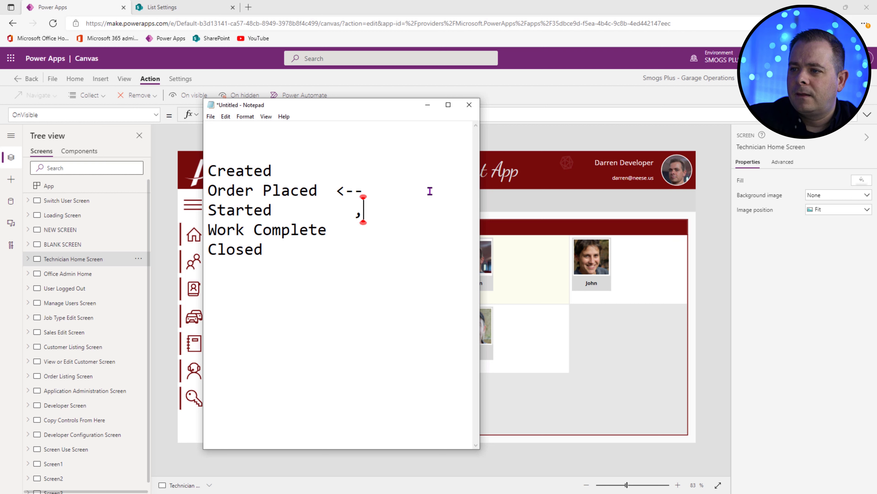
key("BackSpace")
type("<--")
key("Up")
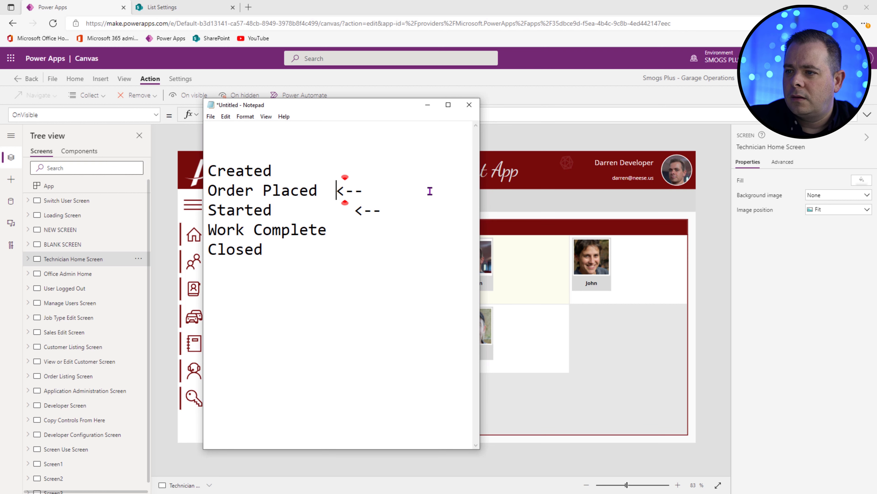
key("Left")
key("Tab")
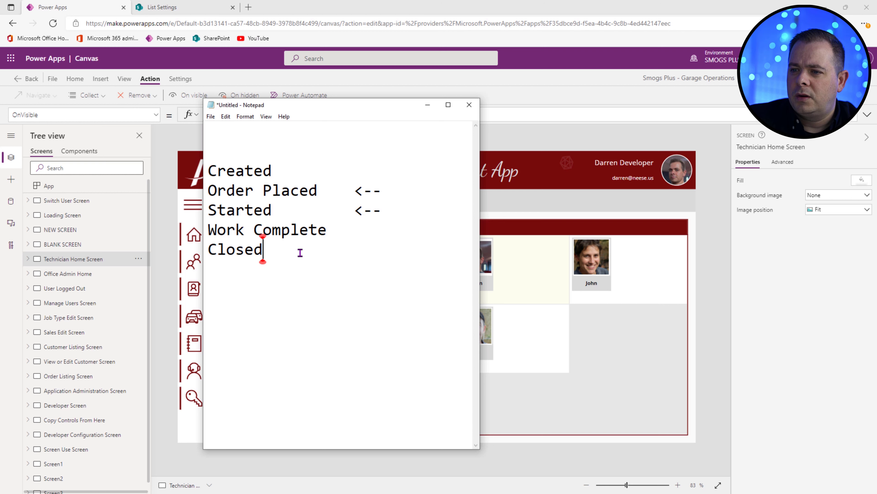
Step: Highlight Work Complete, then the arrowed Order Placed and Started lines, to compare statuses
left_click_drag(299, 250, 210, 233)
left_click(318, 249)
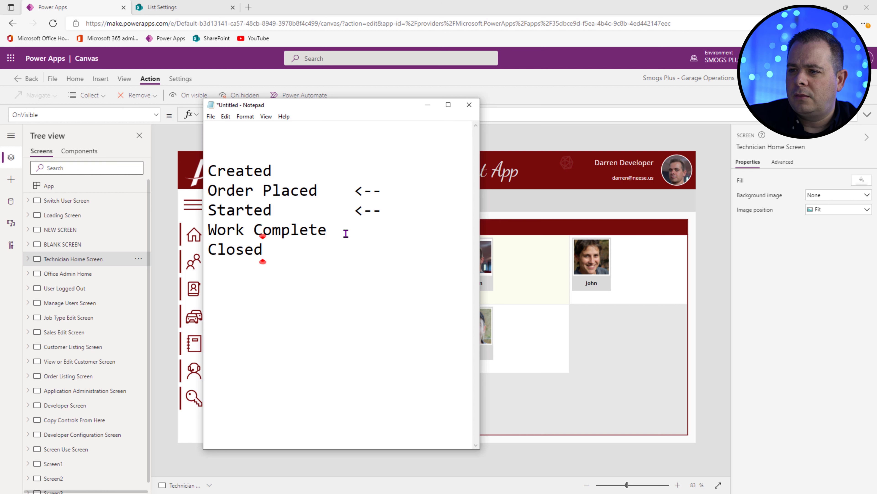
left_click(359, 235)
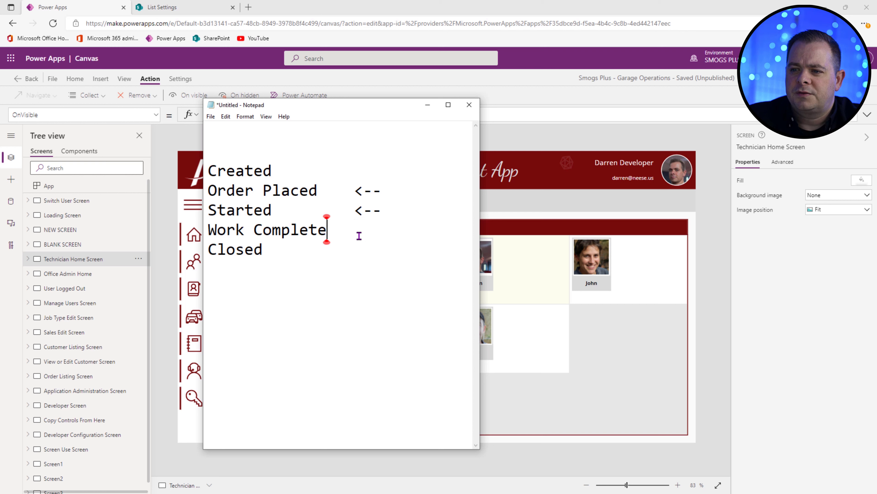
left_click_drag(344, 227, 205, 228)
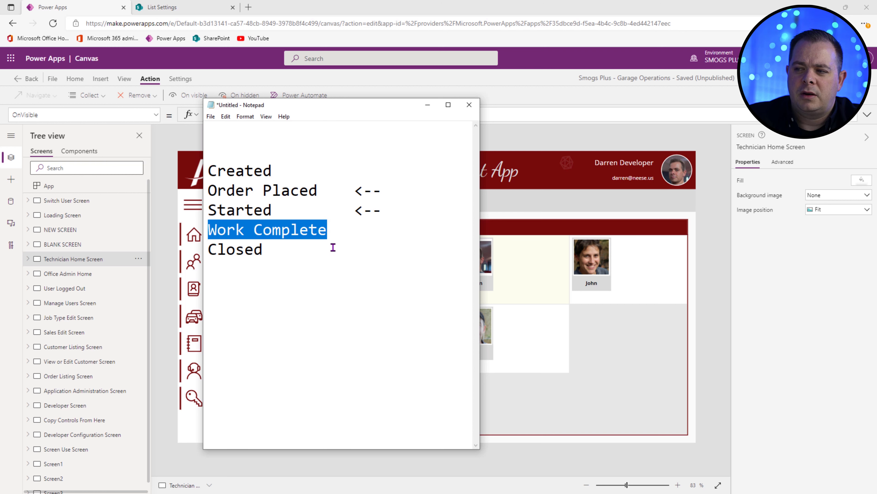
left_click(318, 248)
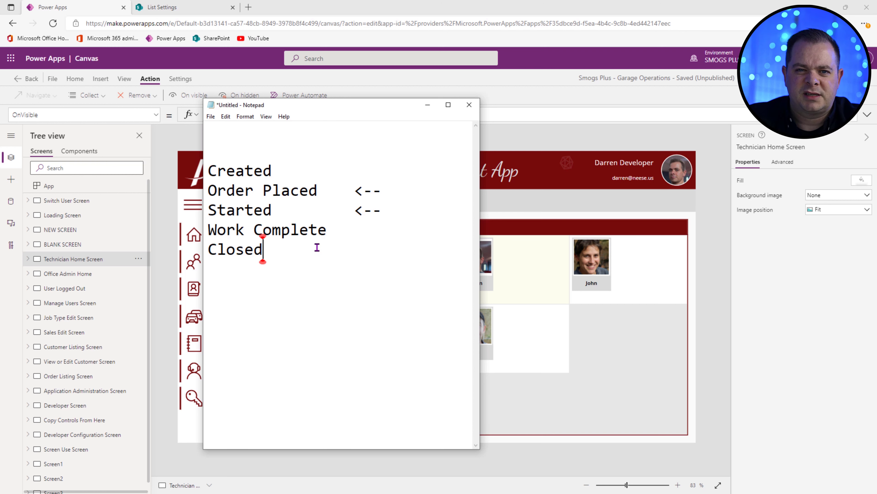
left_click(349, 232)
left_click_drag(390, 211, 202, 195)
left_click(374, 213)
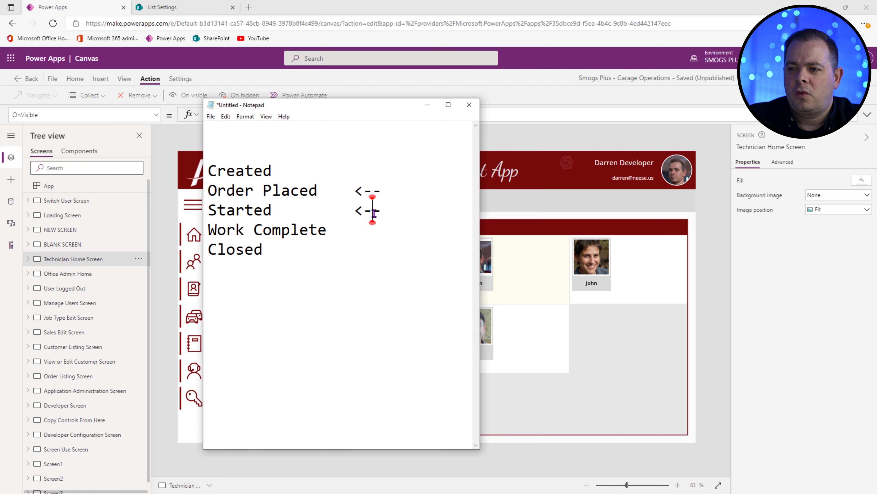
left_click_drag(397, 211, 201, 195)
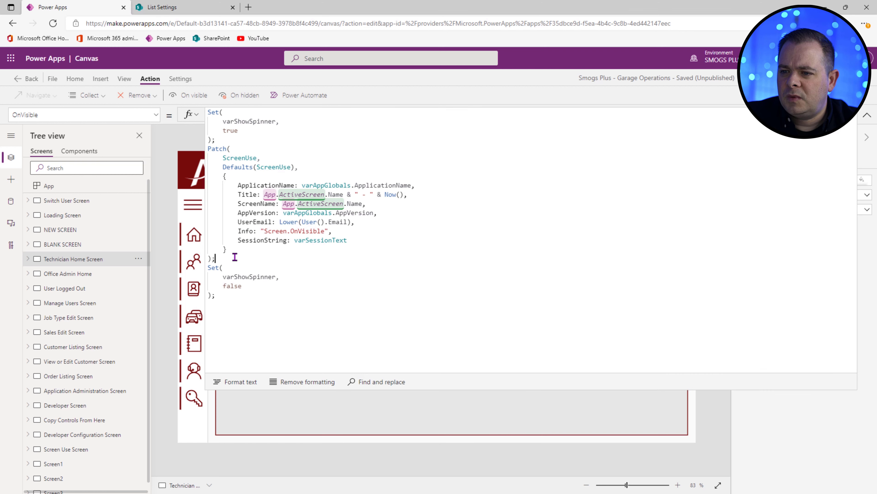
Step: Move the ScreenUse Patch block to the end, after both Set calls
left_click_drag(235, 257, 203, 148)
key("ctrl+c")
key("Delete")
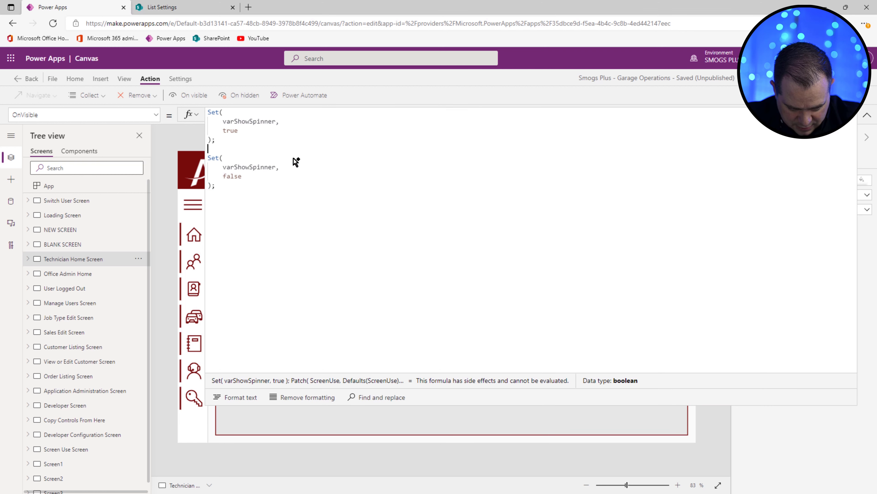
key("Down")
key("Down")
key("Down")
key("Down")
key("Down")
key("ctrl+v")
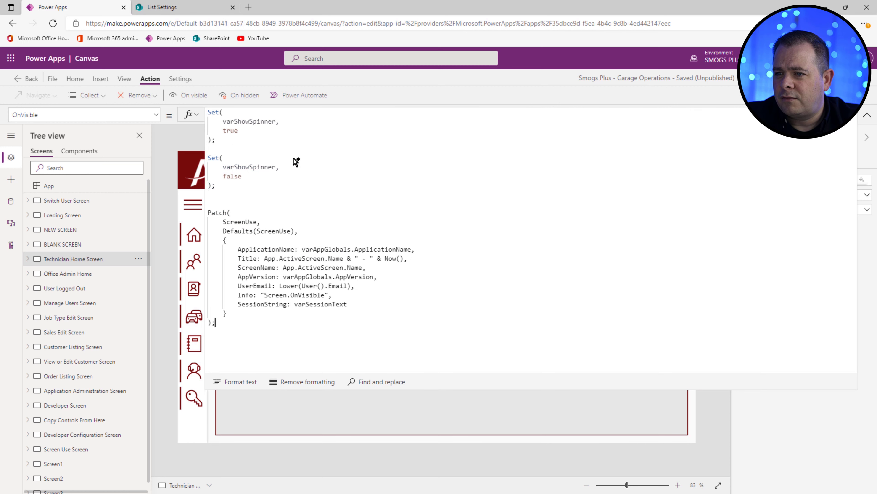
Step: Insert ClearCollect(colActiveOrders, Filter(tblOrder after the first Set call
left_click(256, 147)
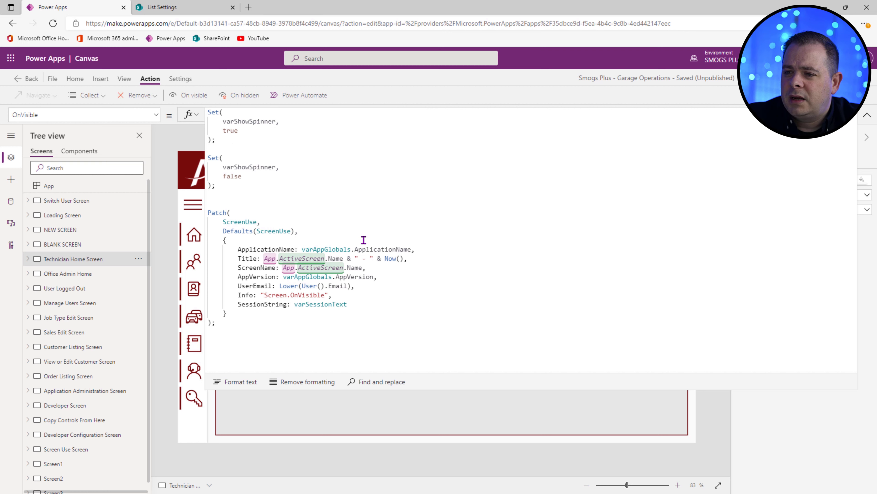
type("ClearColl")
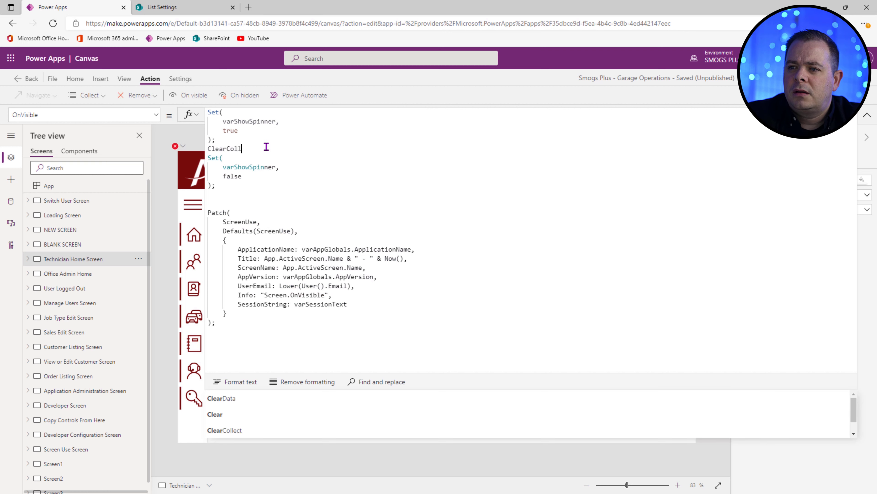
type("ect")
key("Tab")
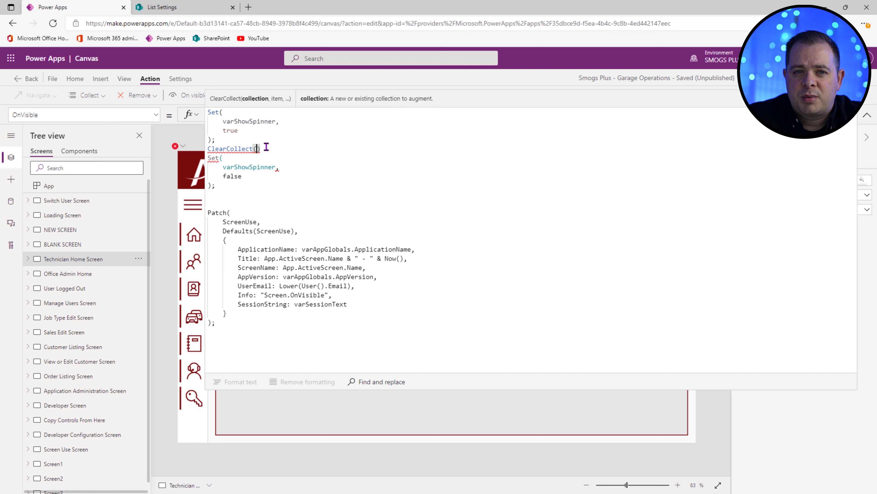
type("col")
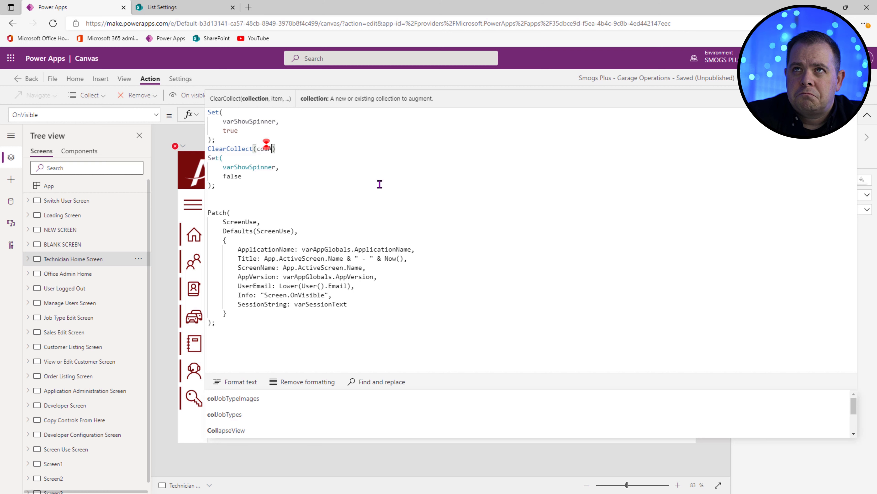
type("ActiveSa")
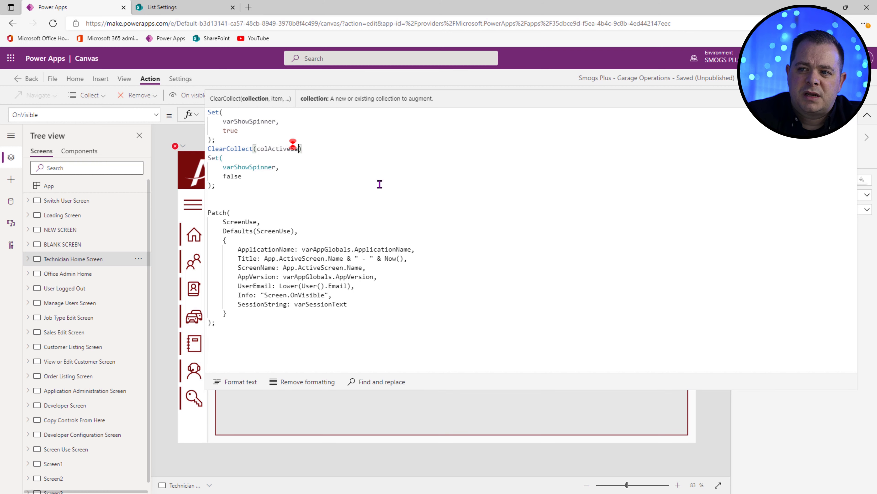
type("les")
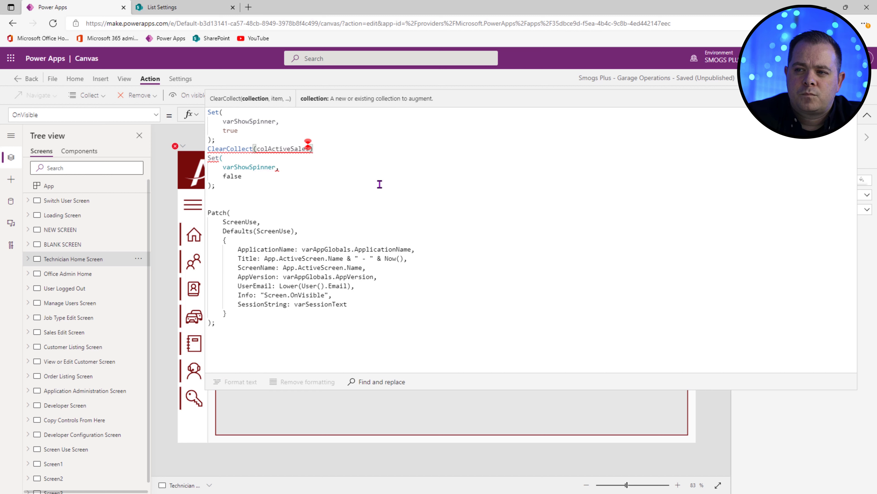
type(",")
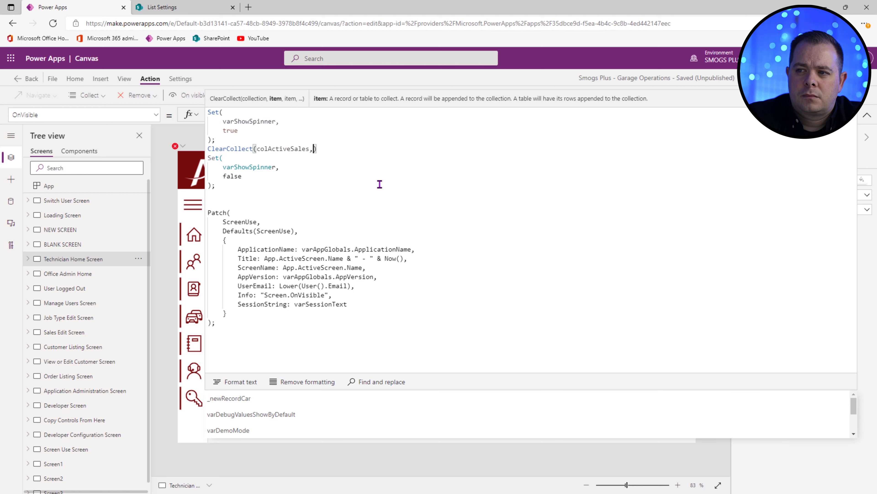
key("Return")
key("Return")
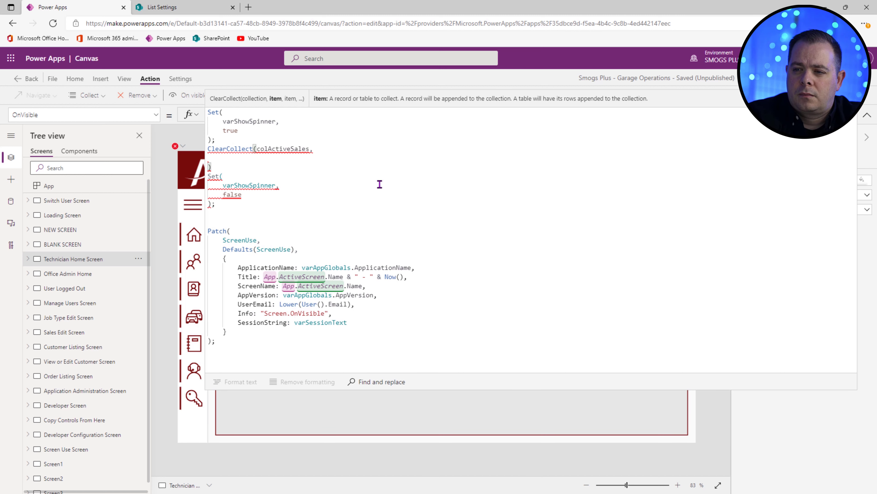
key("Up")
type("Filter")
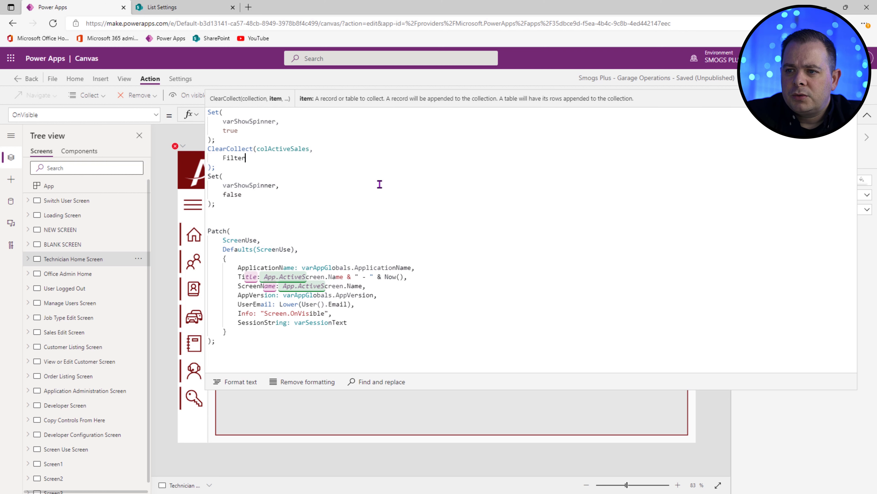
type("(tblOrder")
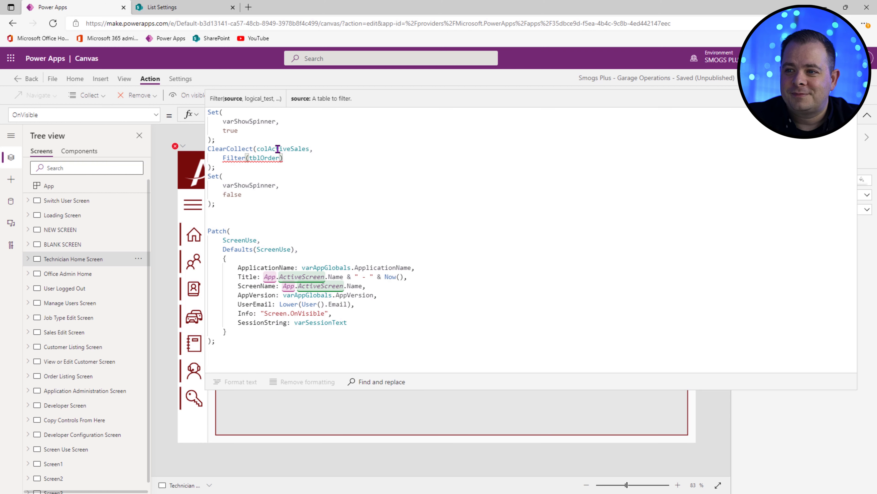
left_click(289, 148)
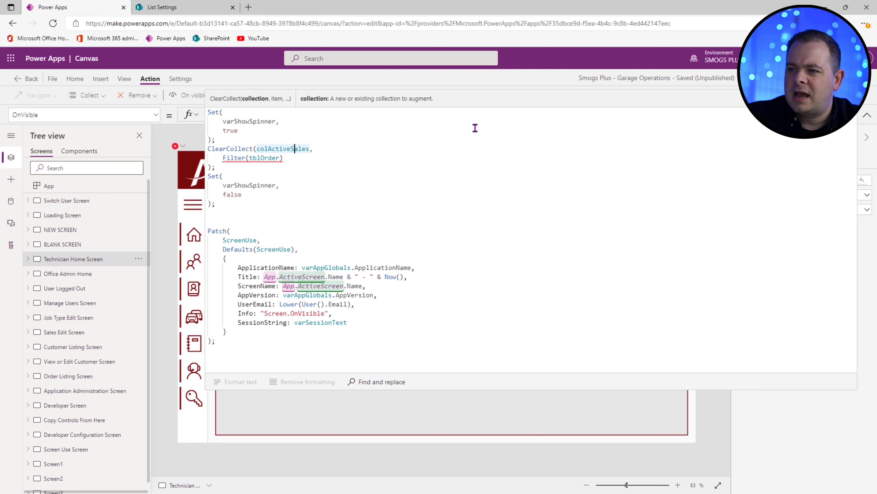
key("Left")
key("ctrl+shift+Right")
type("Orders")
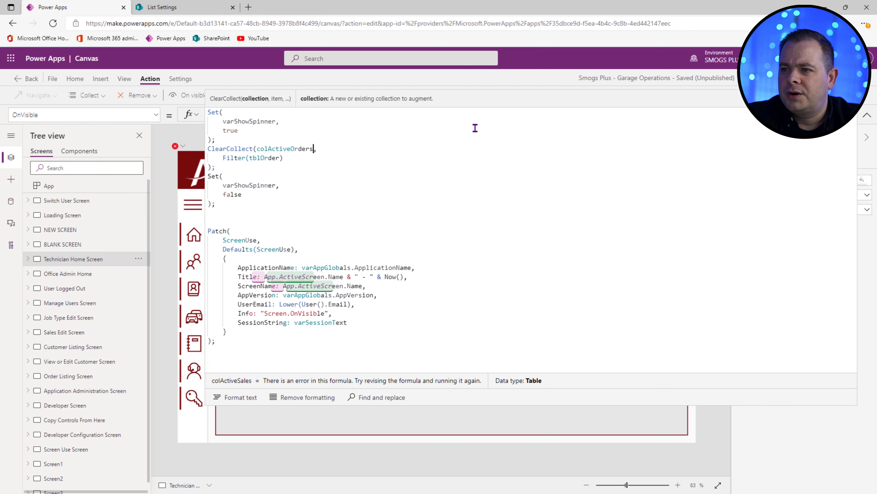
Step: Add the filter condition Status = "Order Placed" Or Status = "Started"
left_click(277, 157)
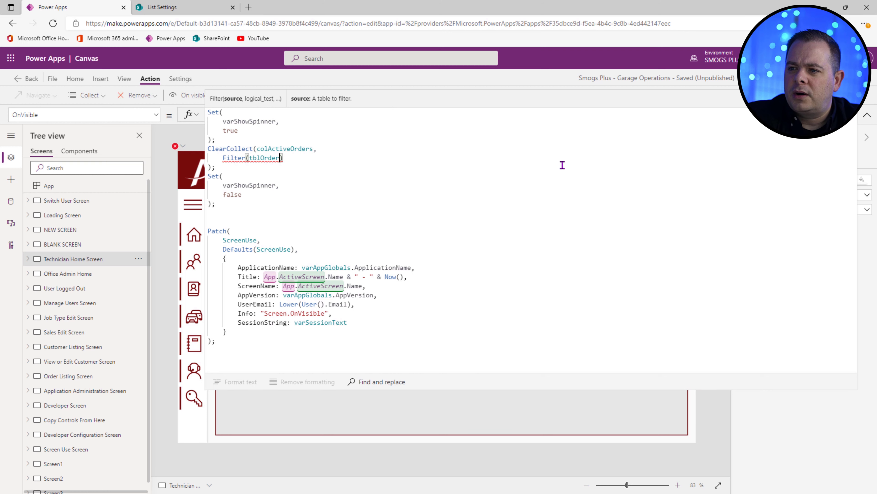
type(",")
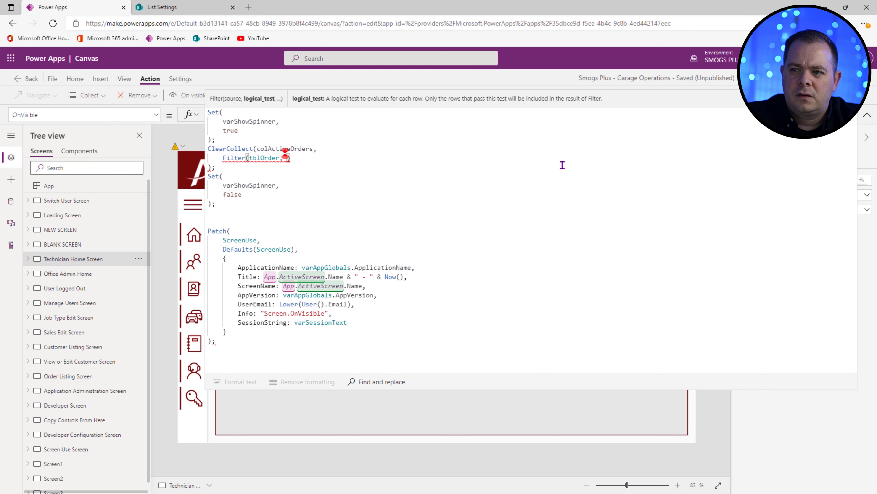
key("Return")
key("Return")
key("Up")
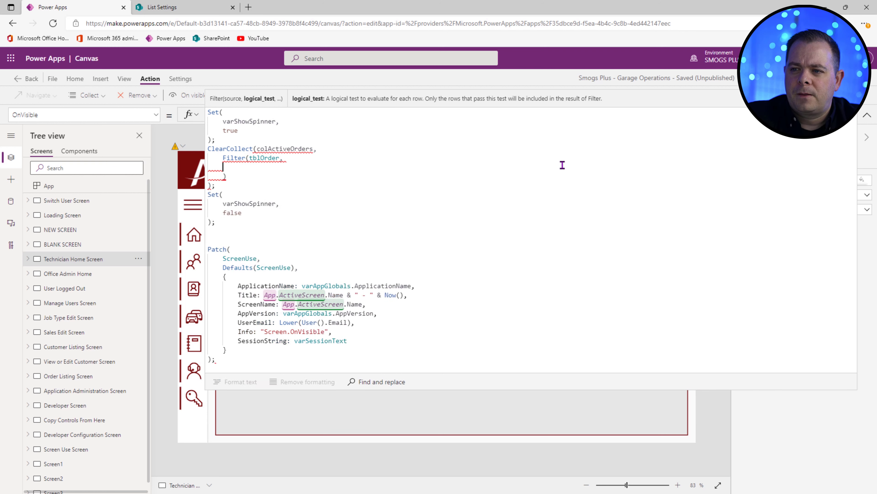
key("Tab")
type("Status ")
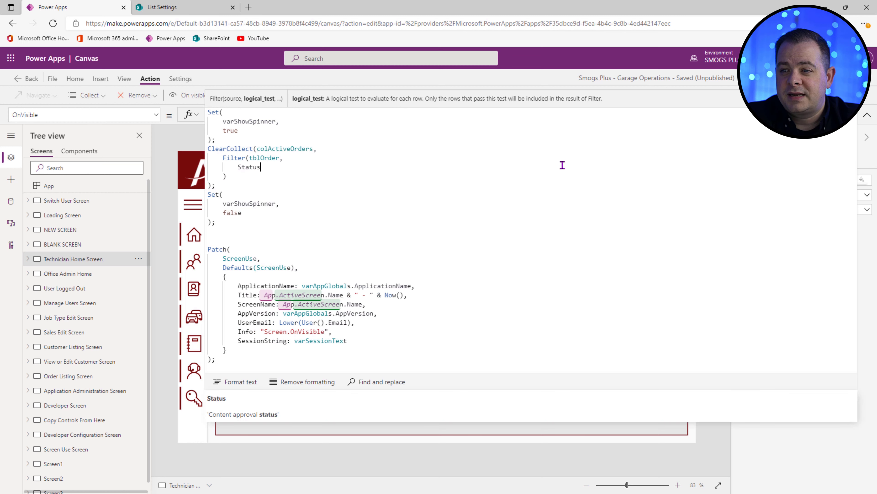
type("=")
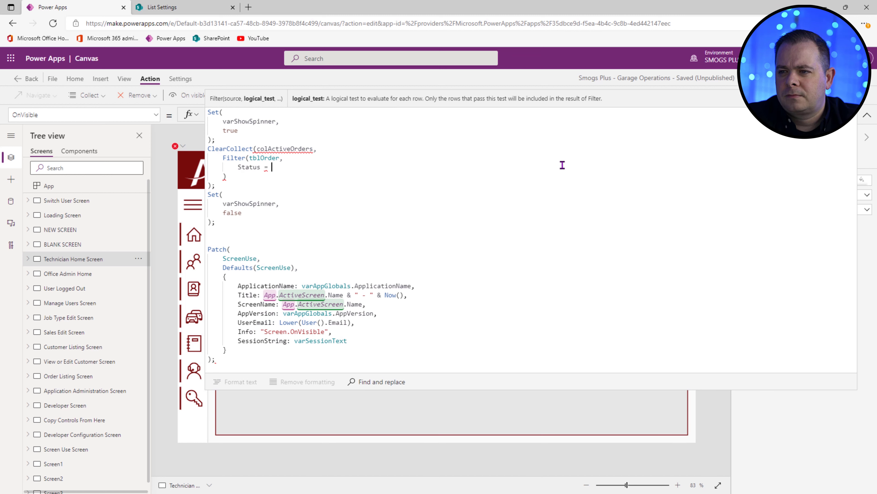
key("BackSpace")
key("BackSpace")
type("in")
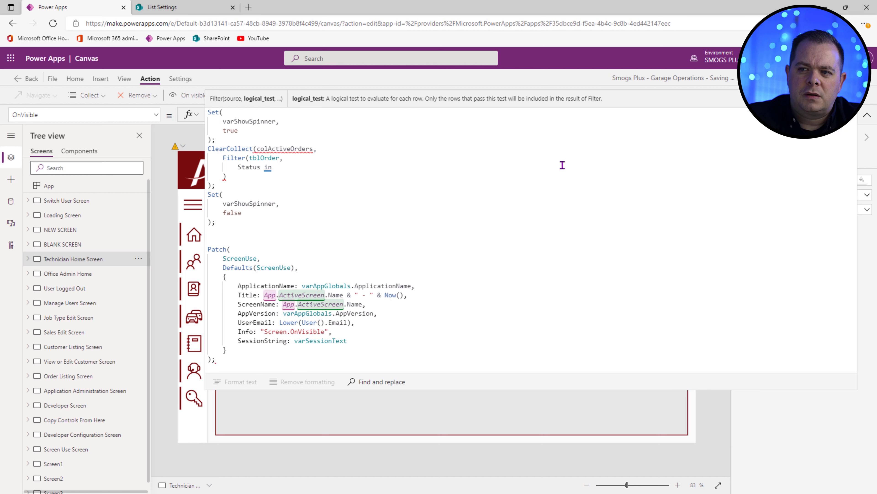
key("BackSpace")
key("BackSpace")
key("BackSpace")
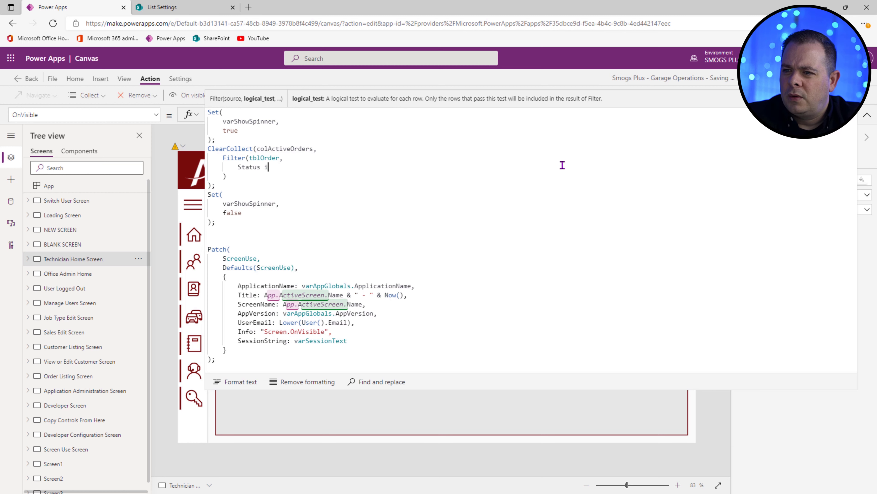
type("=")
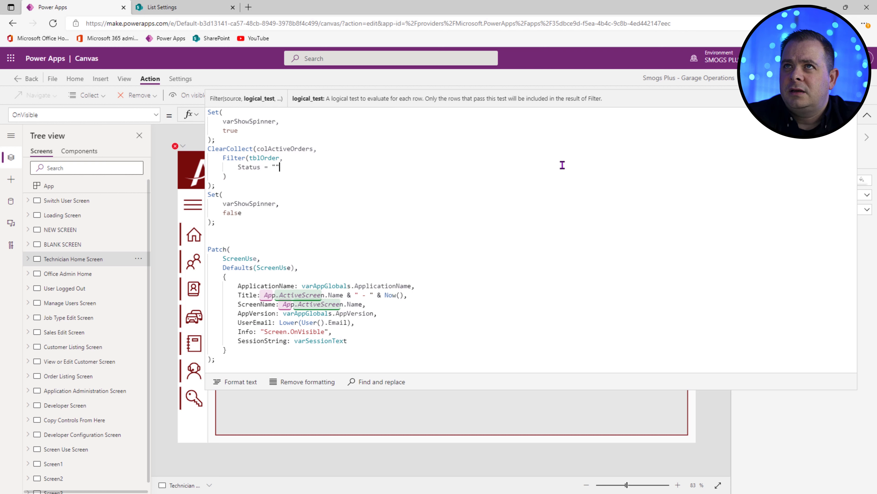
type("\"\"")
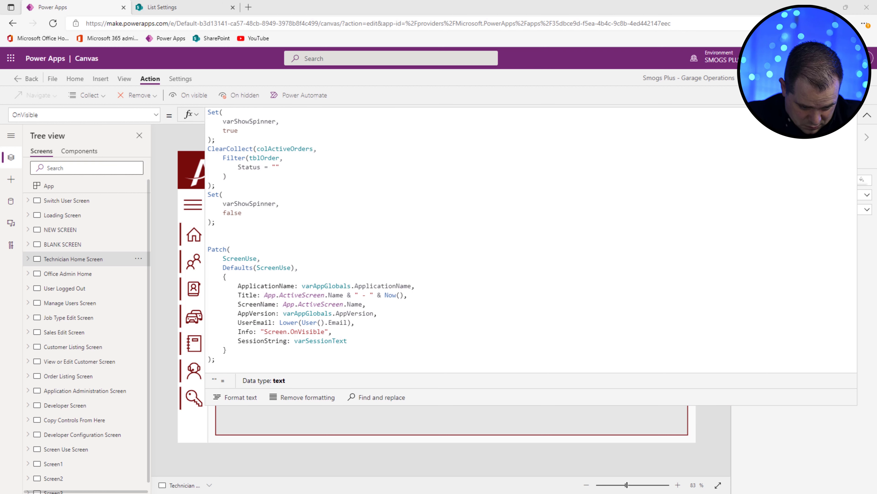
type("Order Placed")
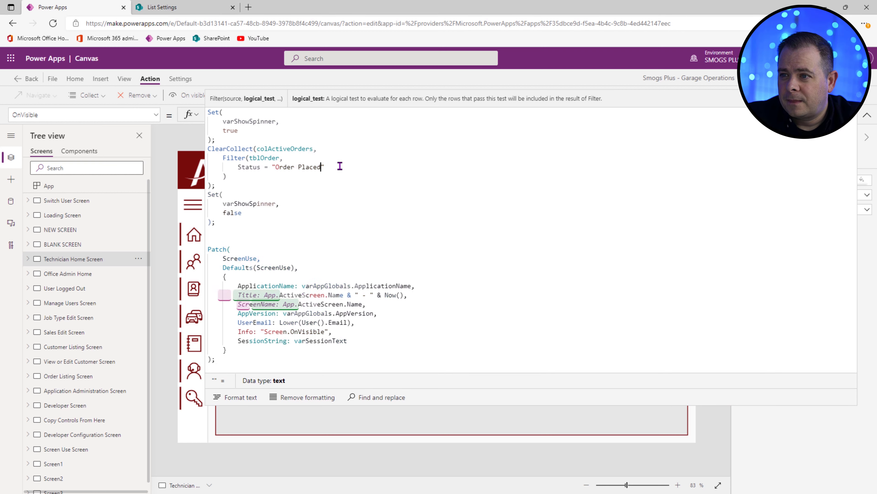
type(" Or")
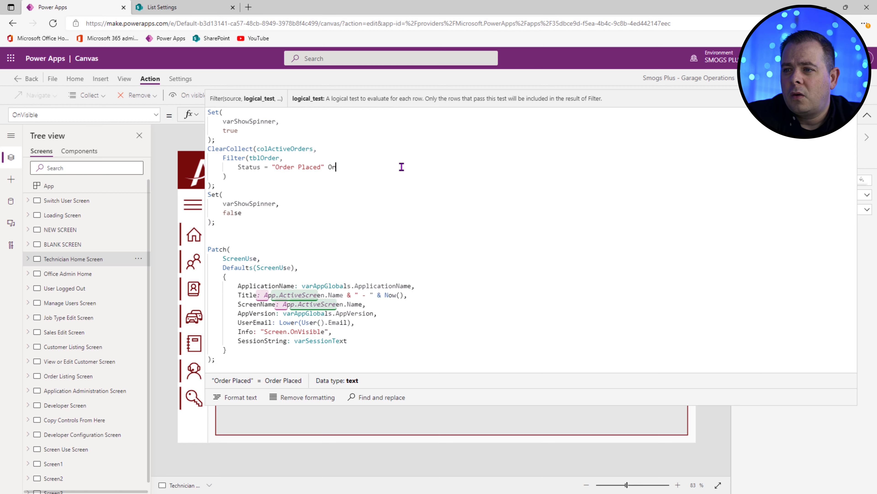
type(" Status = \"Started")
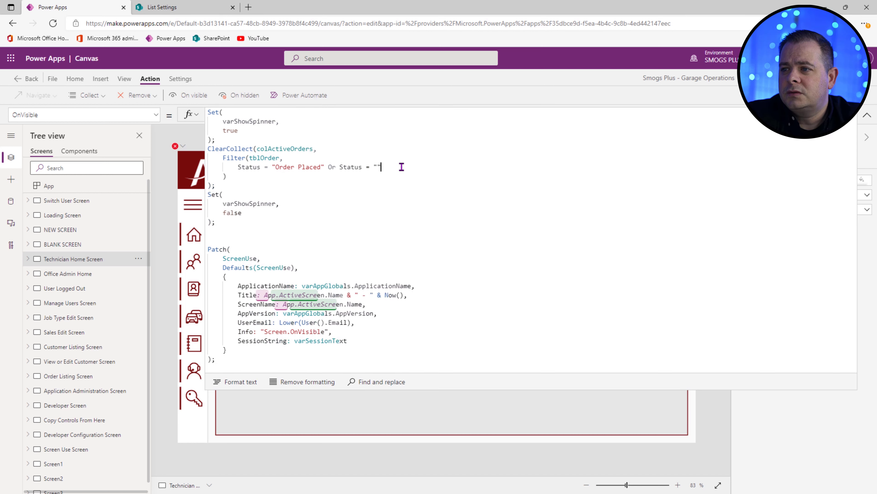
left_click(357, 200)
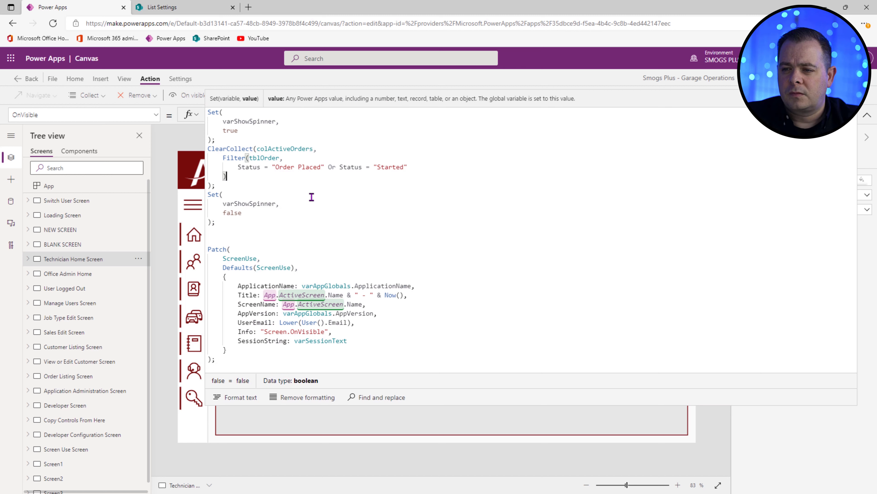
left_click(260, 186)
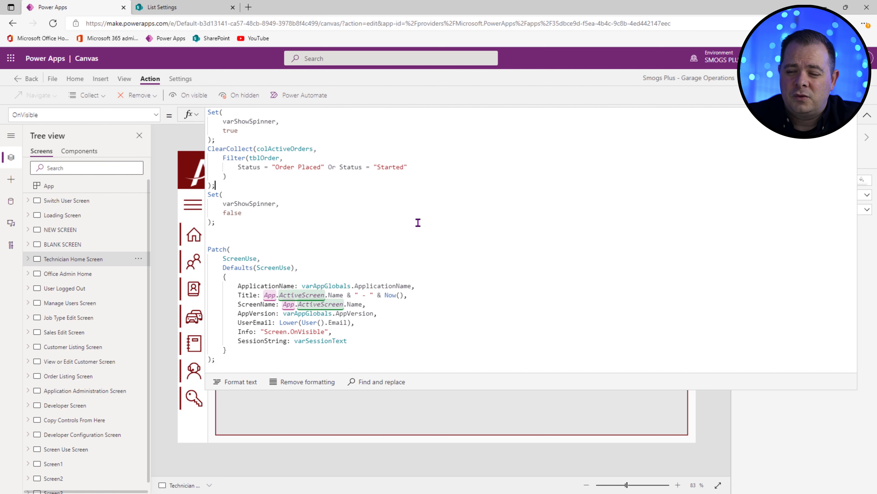
Step: Add a second ClearCollect filling colActiveOrderJobs from tblOrderJobs, then show the Data pane
left_click_drag(208, 194, 208, 149)
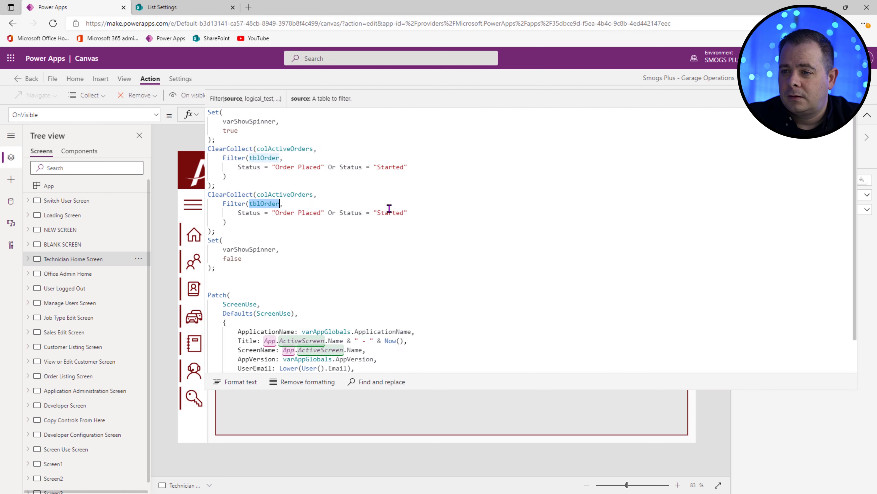
type("tbl,")
left_click(285, 418)
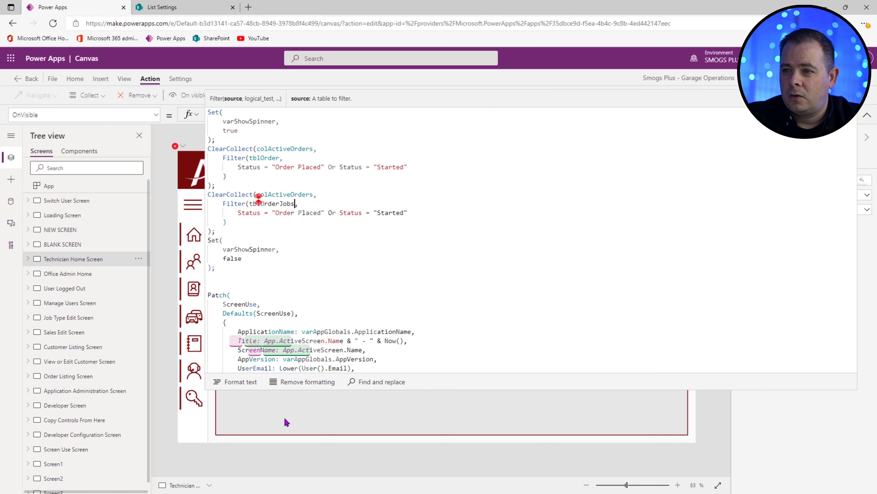
left_click(411, 194)
key("Left")
key("BackSpace")
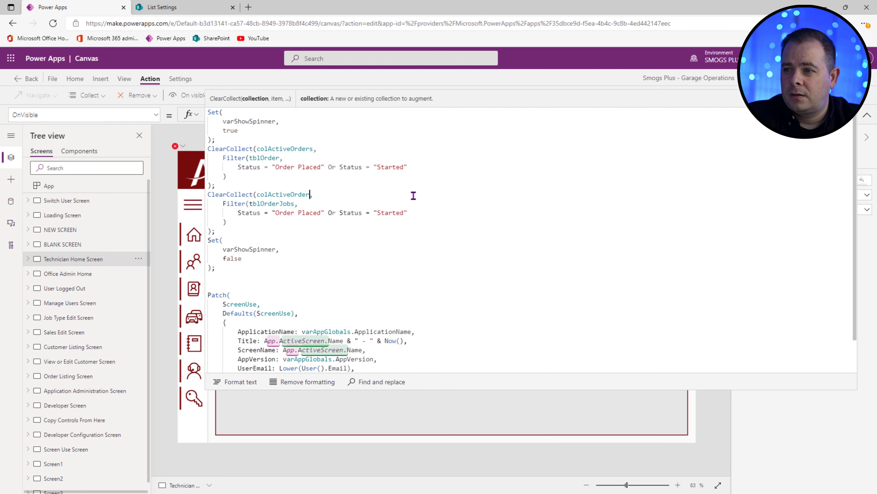
type("Jobs")
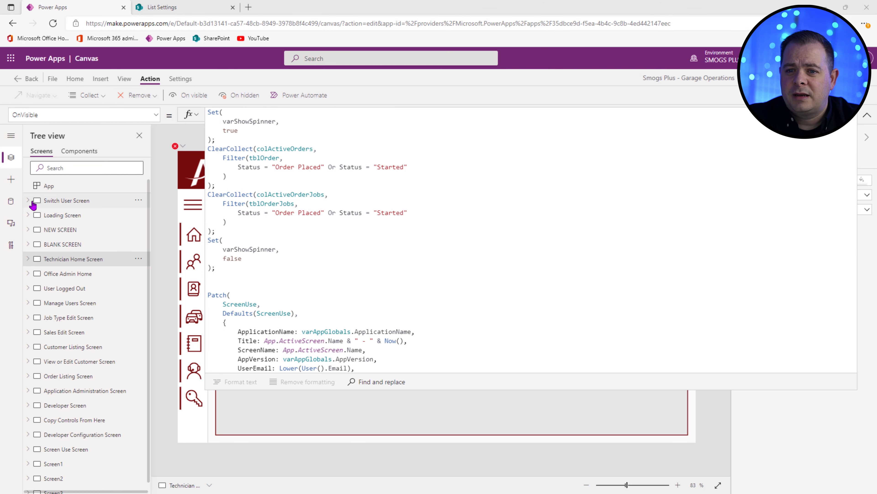
left_click(10, 201)
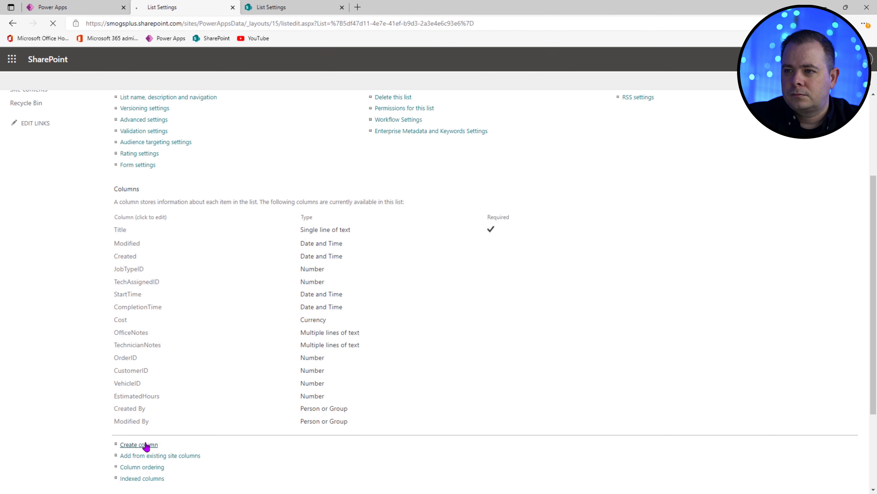
Step: Create a column named Status, keeping the default Single line of text type, and save
left_click(146, 445)
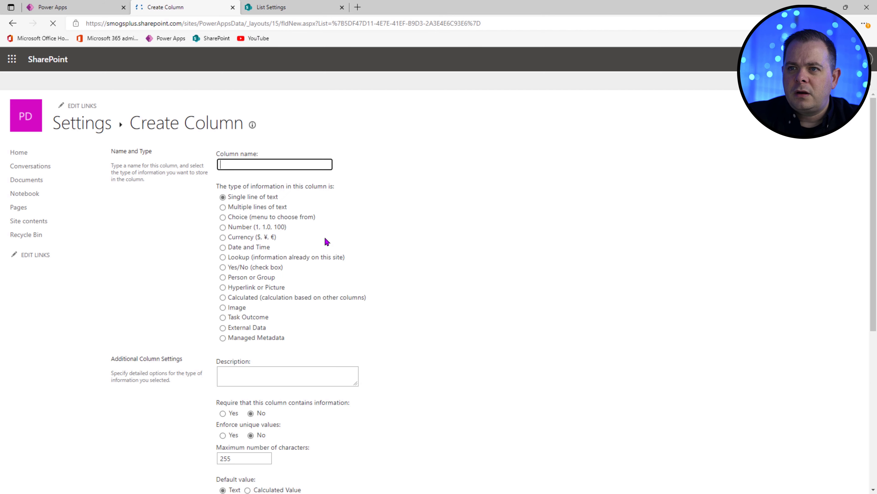
left_click(270, 165)
type("Status")
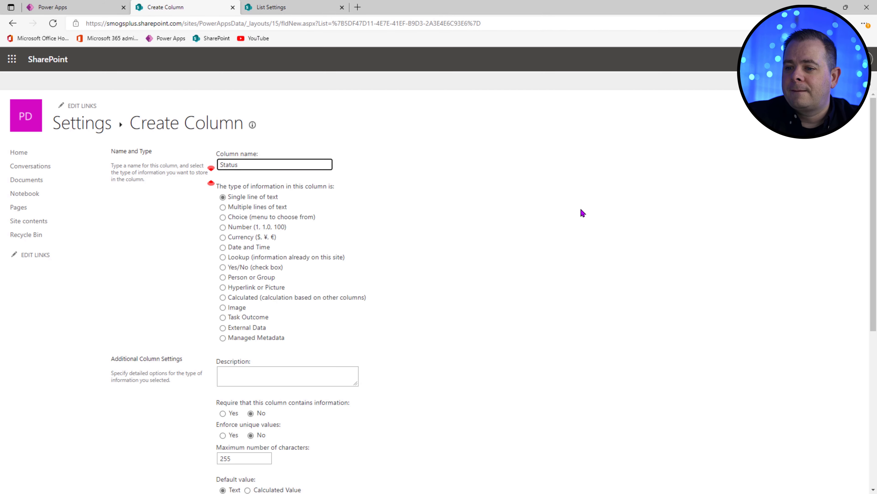
scroll(584, 213, "down", 8)
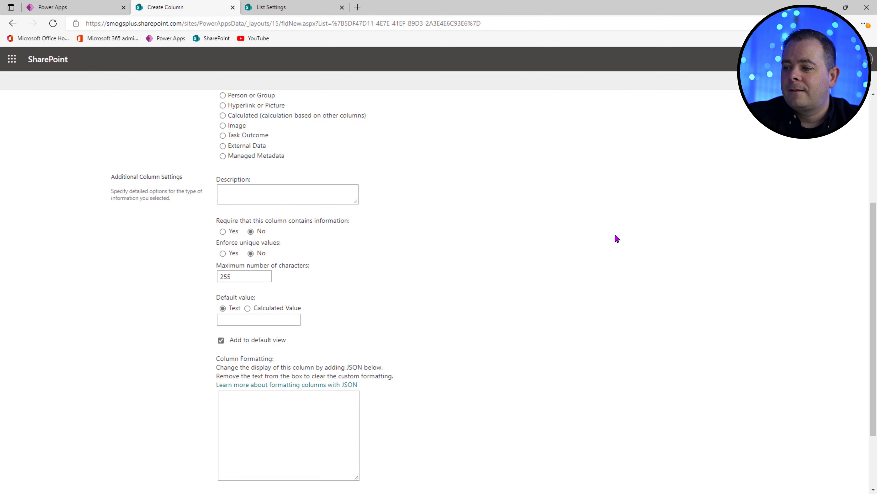
left_click(798, 438)
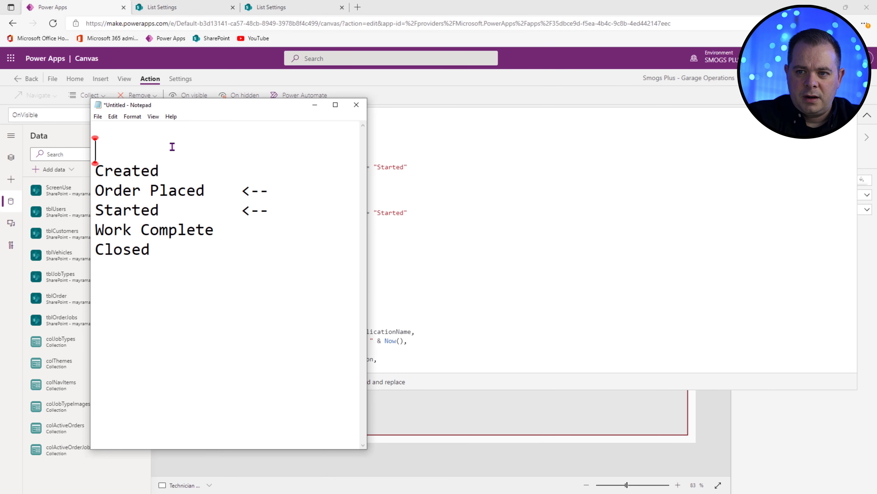
Step: Title the list 'Order Statuses' with a row of = signs underneath
type("Order status")
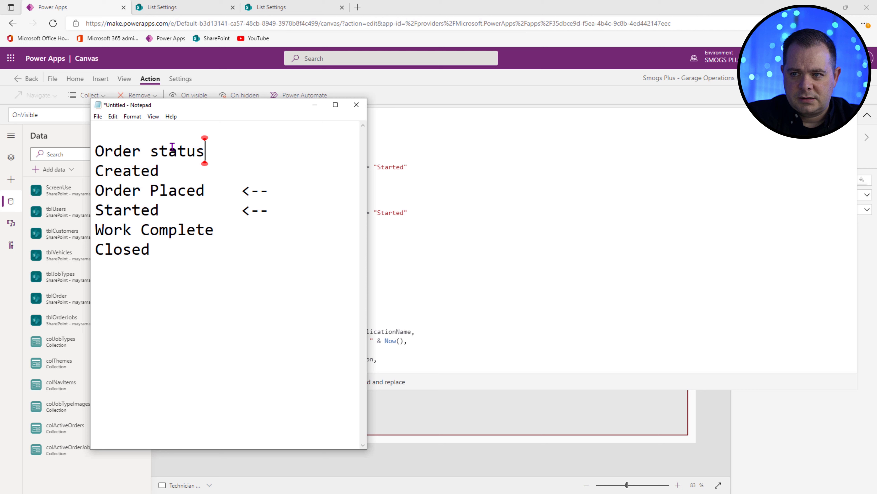
double_click(172, 147)
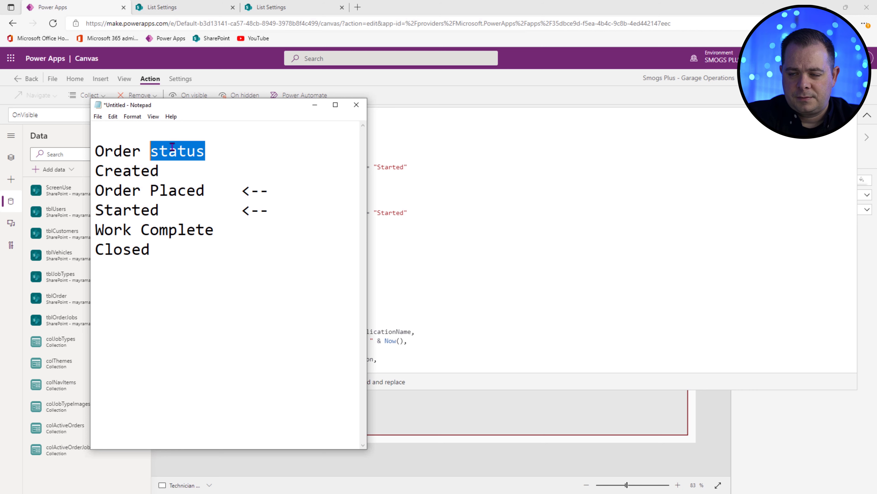
type("Statuses")
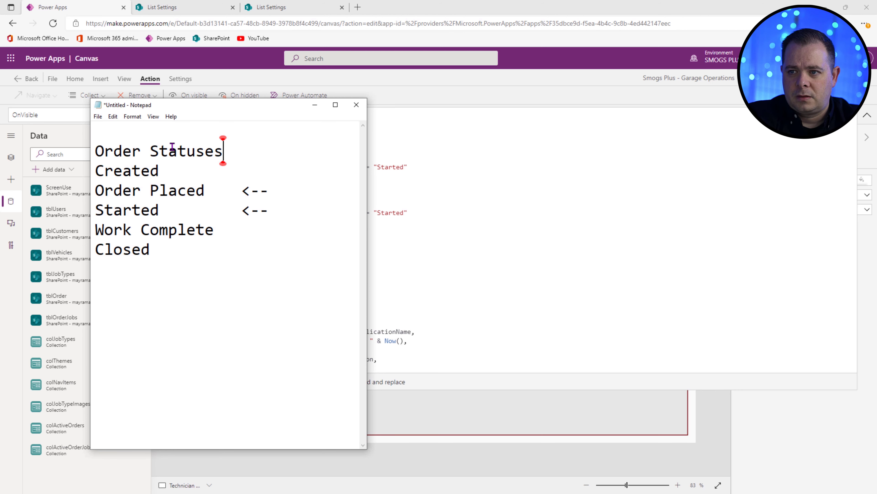
key("Return")
key("BackSpace")
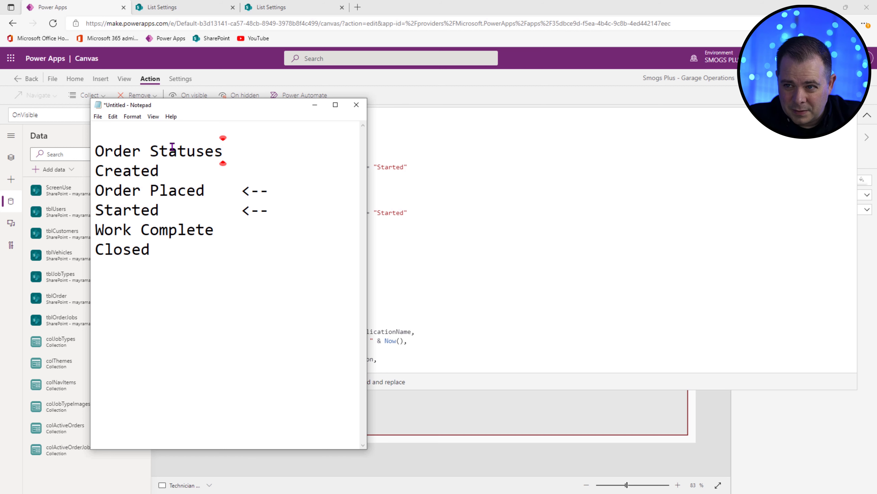
key("Return")
type("=================")
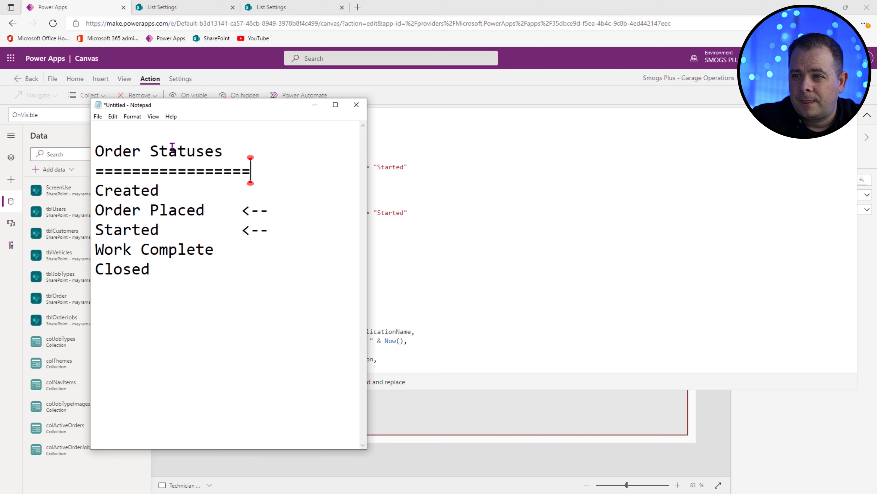
Step: Paste a copy of the underlined heading at the end and delete its word Order
key("ctrl+shift+Home")
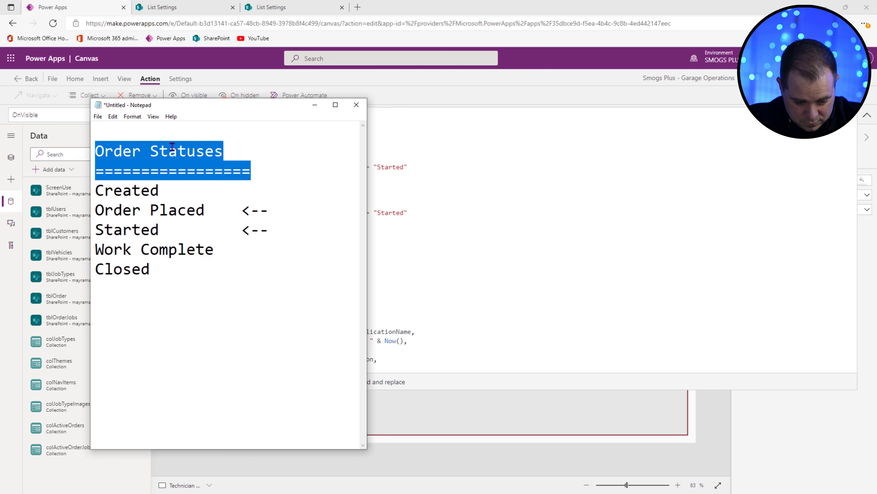
key("ctrl+c")
key("ctrl+End")
key("Return")
key("ctrl+v")
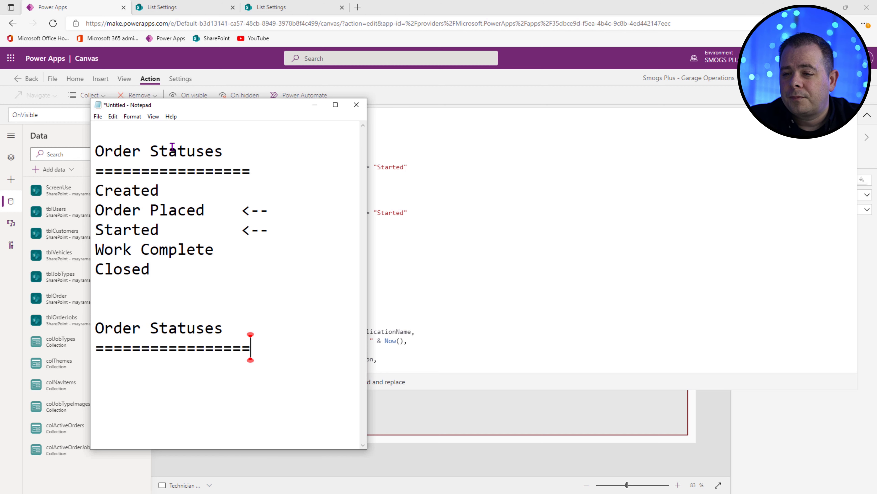
key("Up")
key("Home")
key("ctrl+shift+Right")
key("Delete")
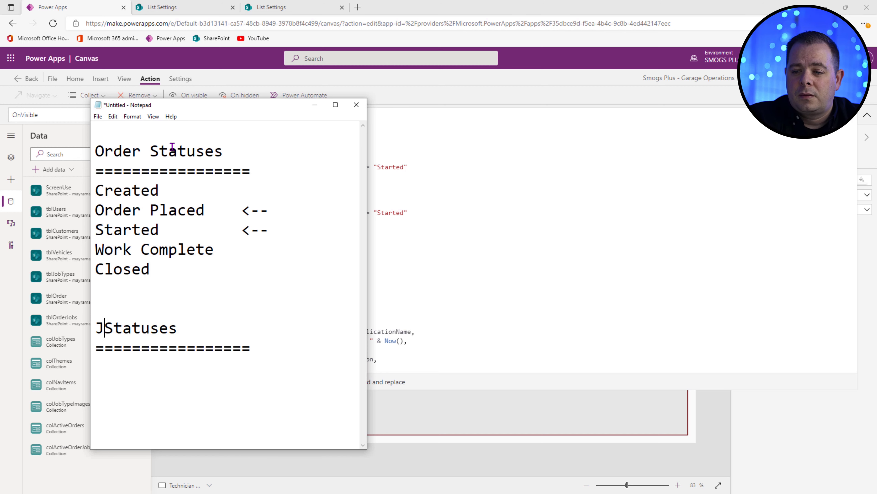
Step: Complete the 'Job Statuses' heading and add an empty "" entry beneath it
type("Job")
left_click_drag(208, 105, 147, 30)
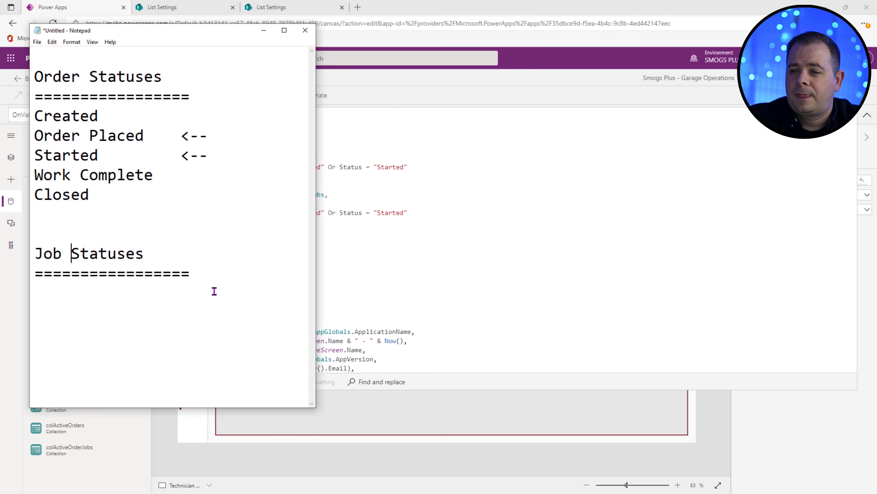
left_click(191, 278)
key("Return")
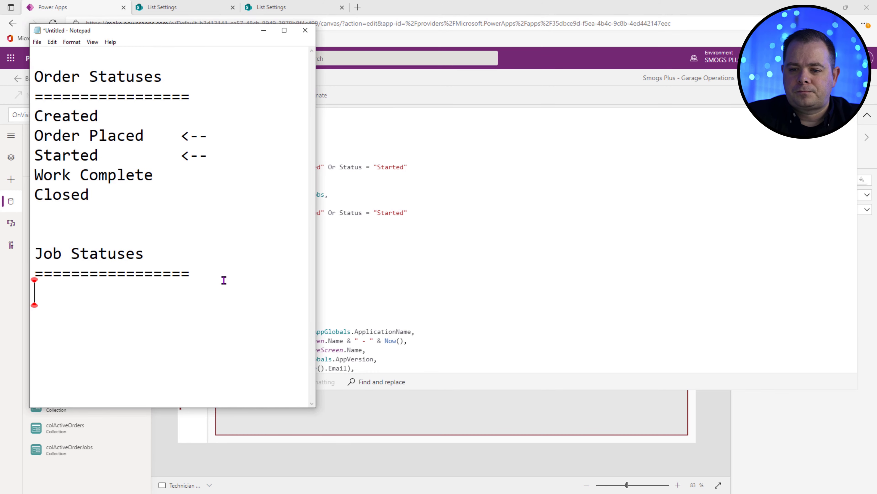
type("\"\"")
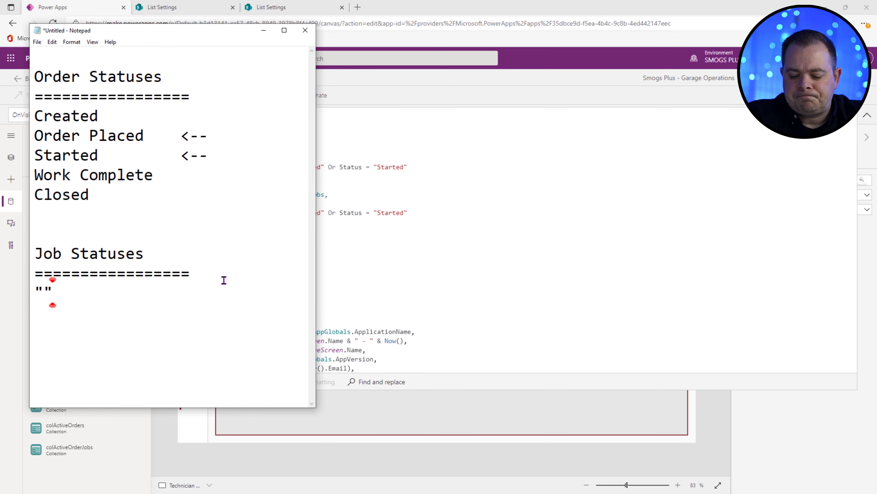
key("Return")
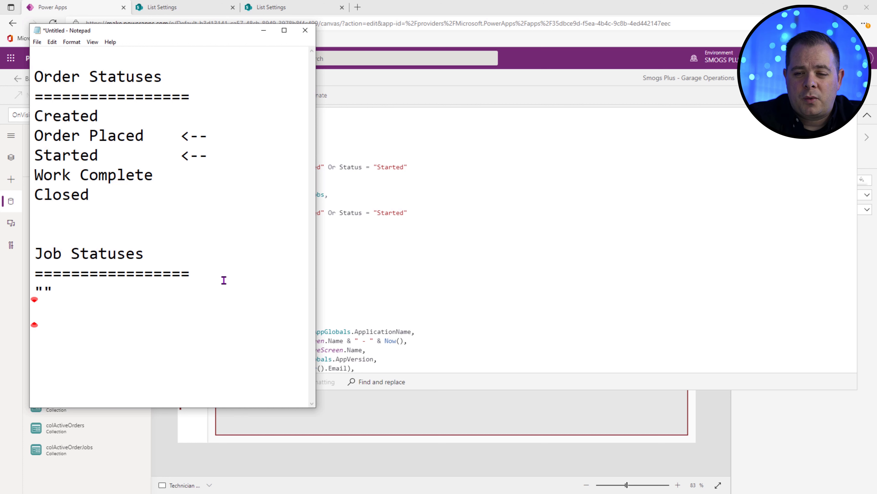
Step: Highlight Order Placed, the Job Statuses heading, the empty quotes and Created to review the list
left_click_drag(35, 136, 219, 135)
left_click(35, 309)
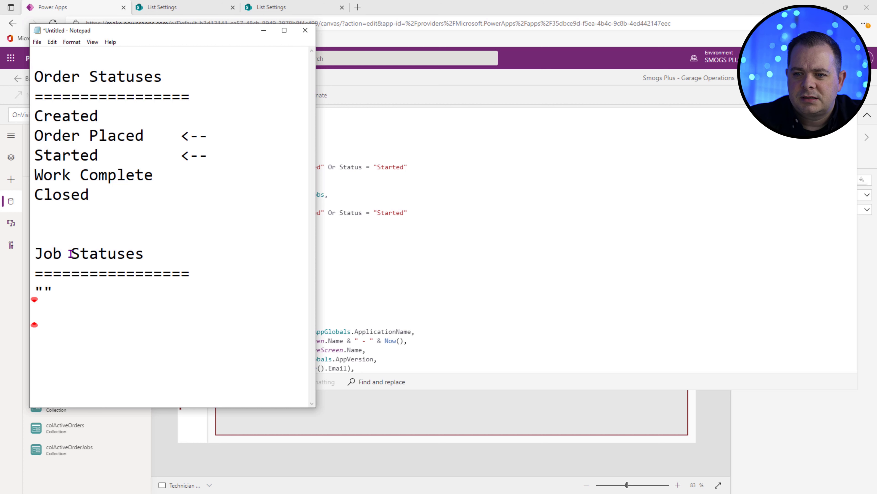
left_click_drag(44, 253, 142, 256)
left_click(145, 255)
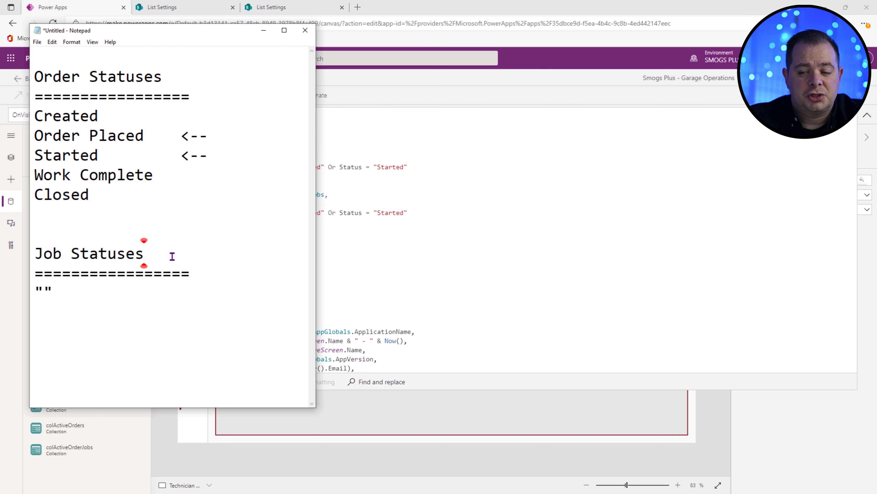
left_click_drag(172, 256, 27, 259)
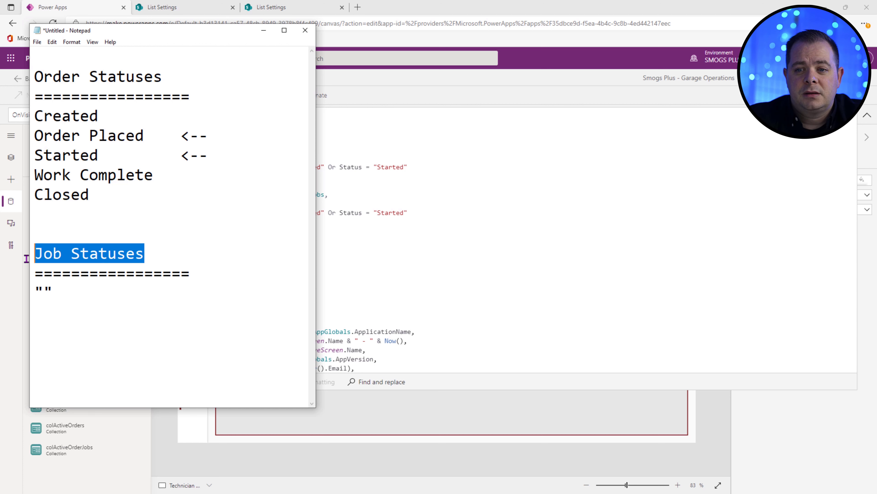
left_click(72, 306)
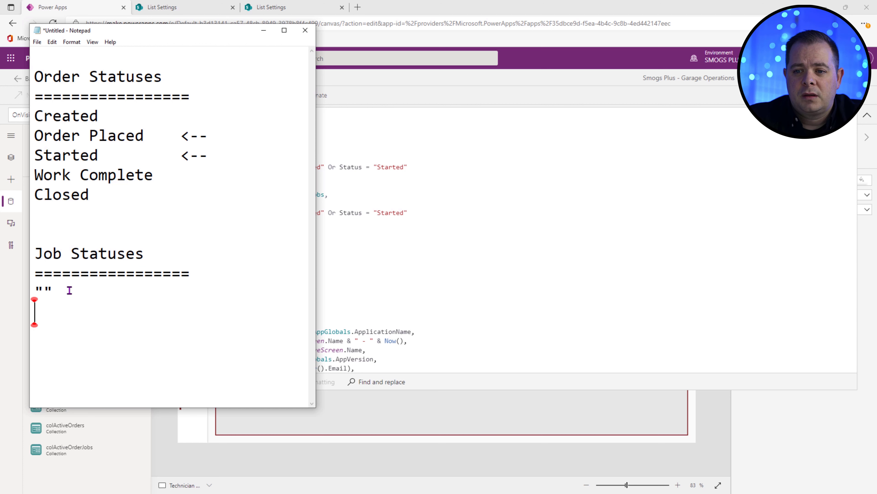
left_click_drag(69, 291, 23, 291)
left_click(53, 292)
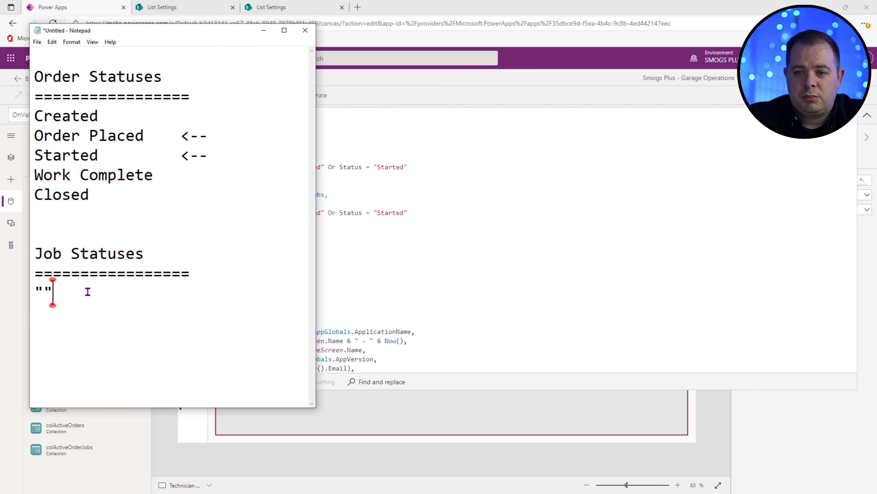
double_click(78, 121)
double_click(77, 126)
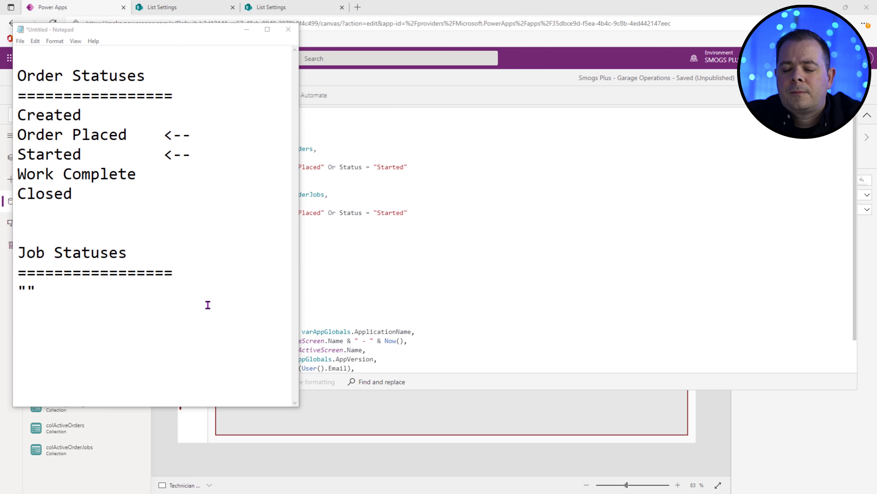
left_click(208, 307)
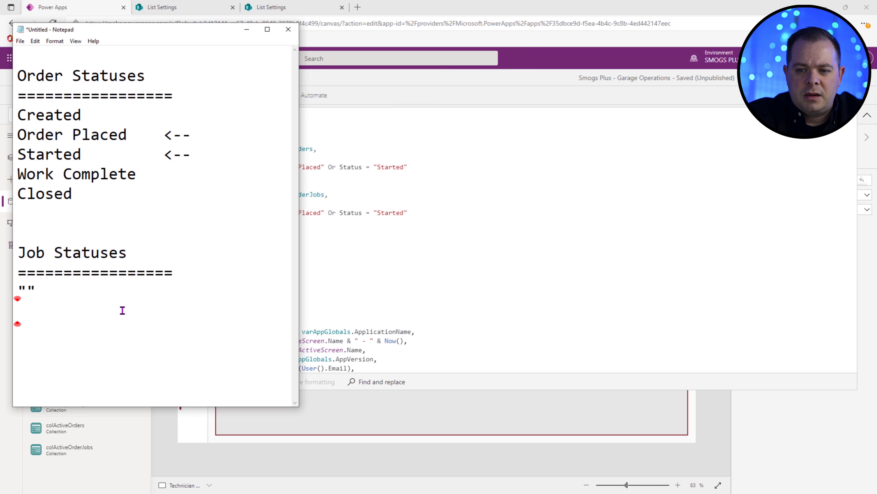
Step: List the job statuses Ready, In Progress and Complete, then move Notepad off screen
type("Ready")
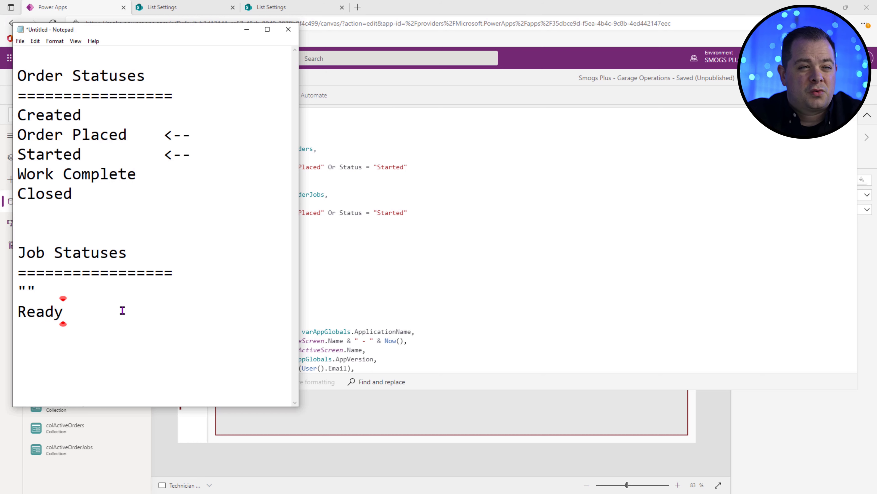
key("Return")
left_click_drag(83, 406, 76, 472)
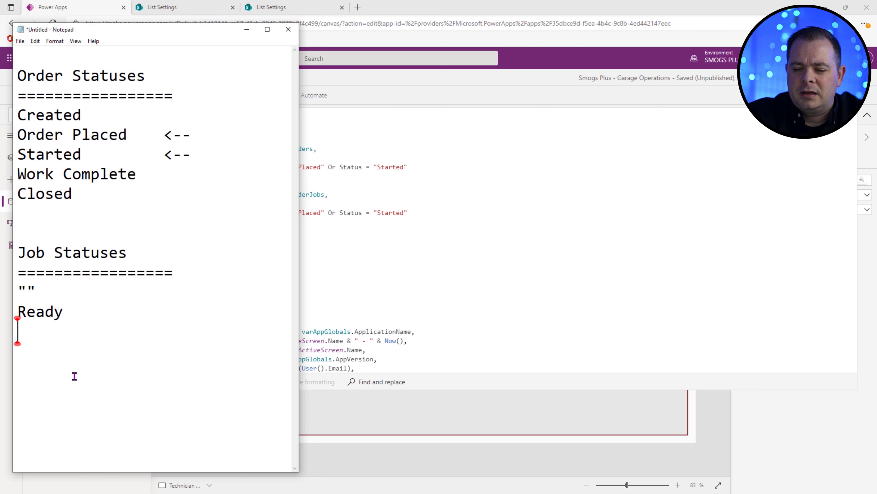
type("Work")
key("shift+Home")
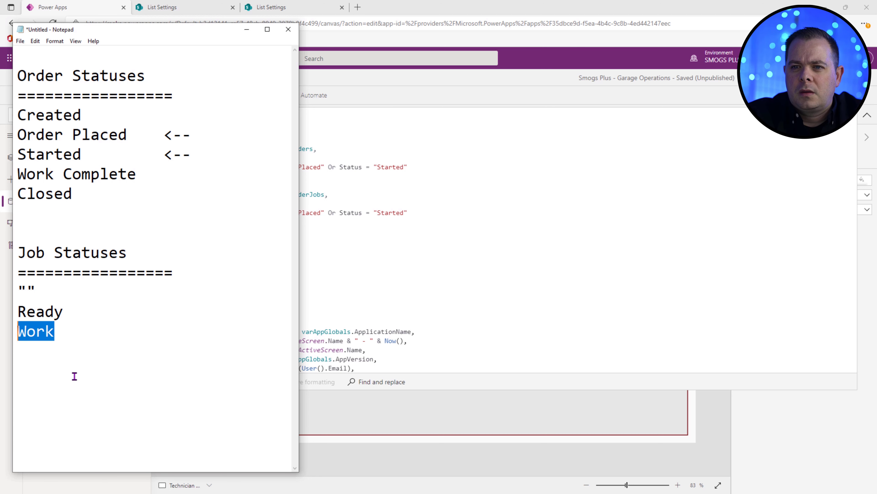
type("In Progress")
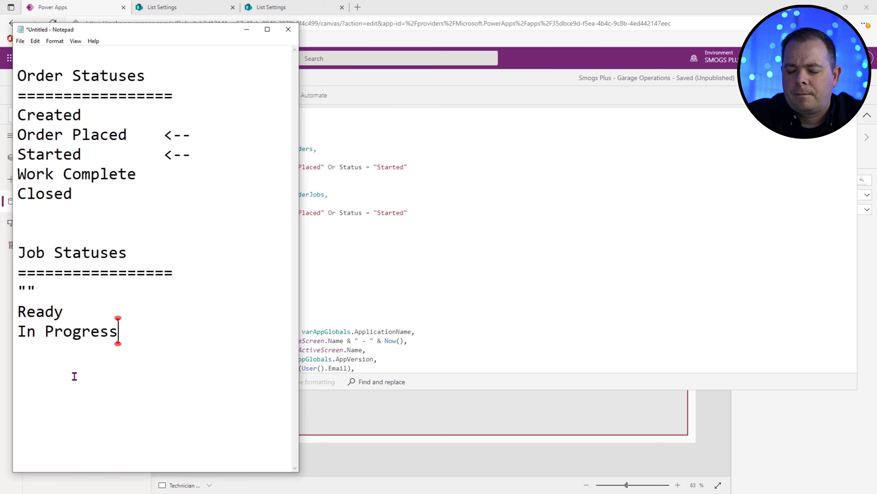
key("Return")
type("Complete")
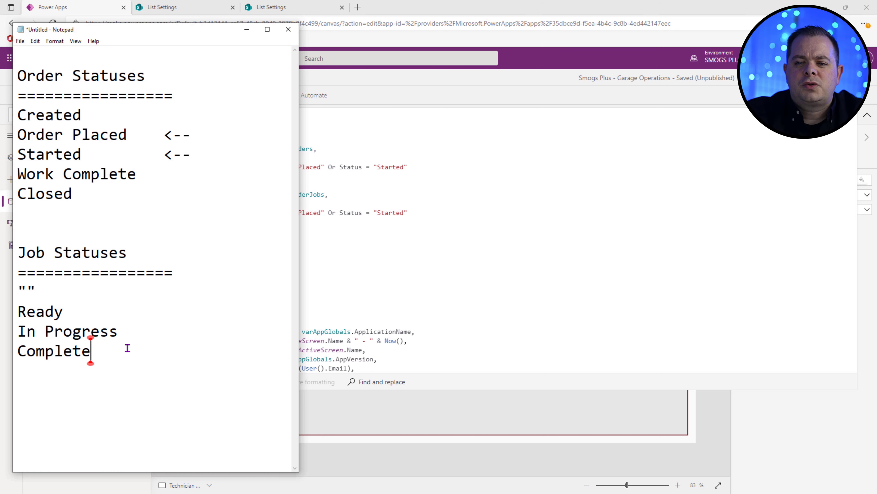
left_click_drag(133, 30, 129, 0)
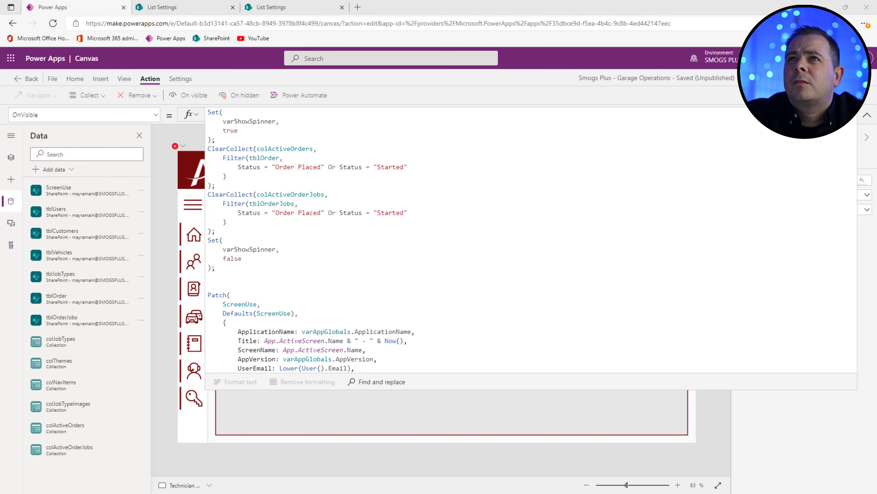
Step: Change colActiveOrderJobs' filter to Status = "Ready" Or Status = "In Progress" and save
left_click(264, 194)
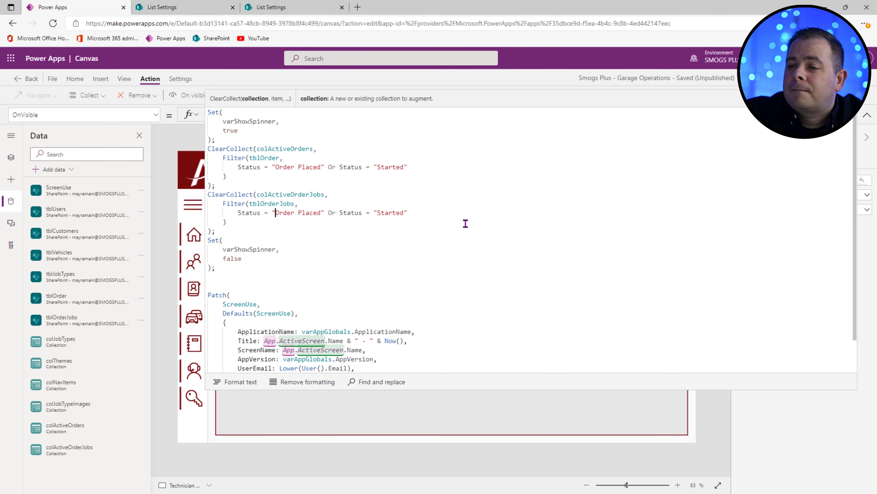
key("ctrl+shift+Right")
key("ctrl+shift+Right")
type("Ready")
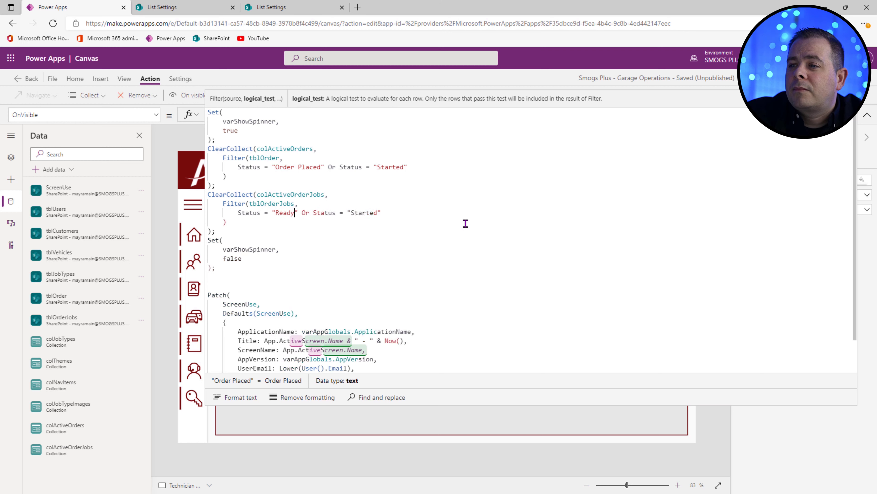
key("End")
key("Left")
key("ctrl+shift+Left")
key("shift+Left")
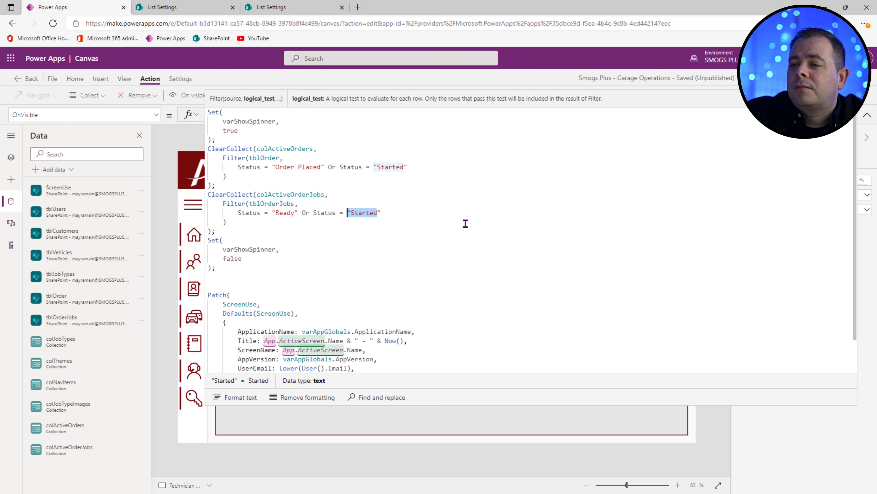
type("\"In")
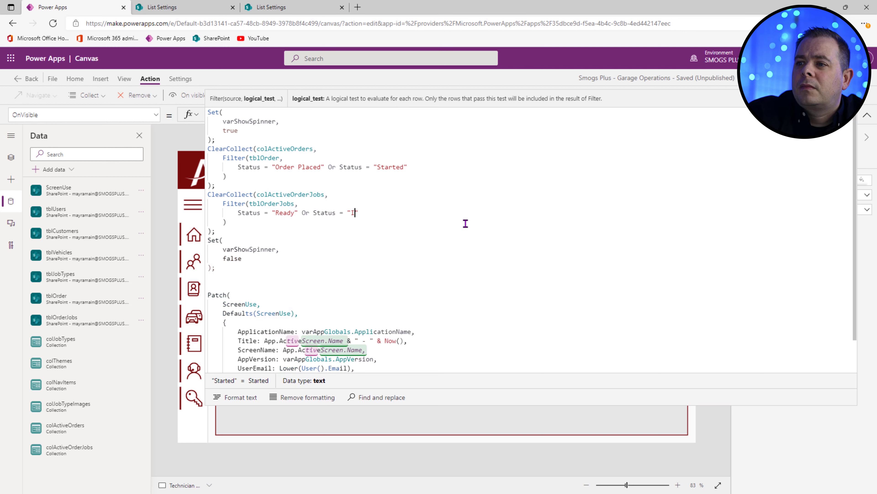
type(" Progress")
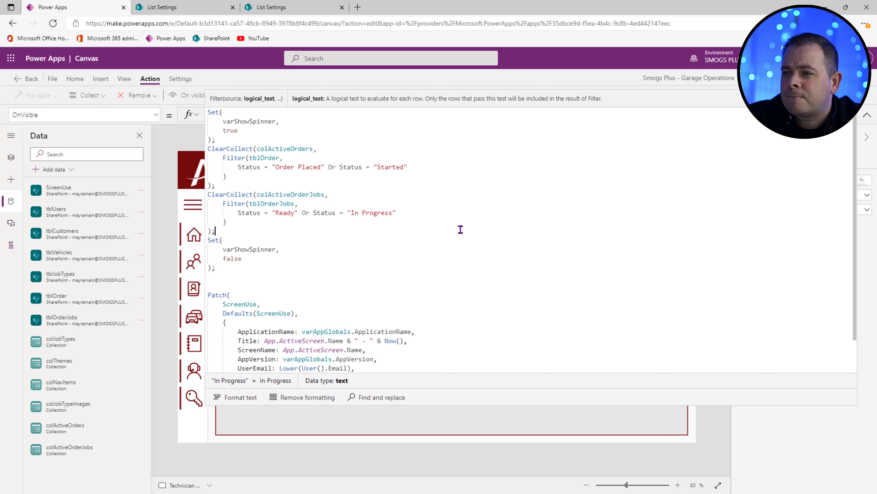
key("Down")
key("Down")
key("ctrl+s")
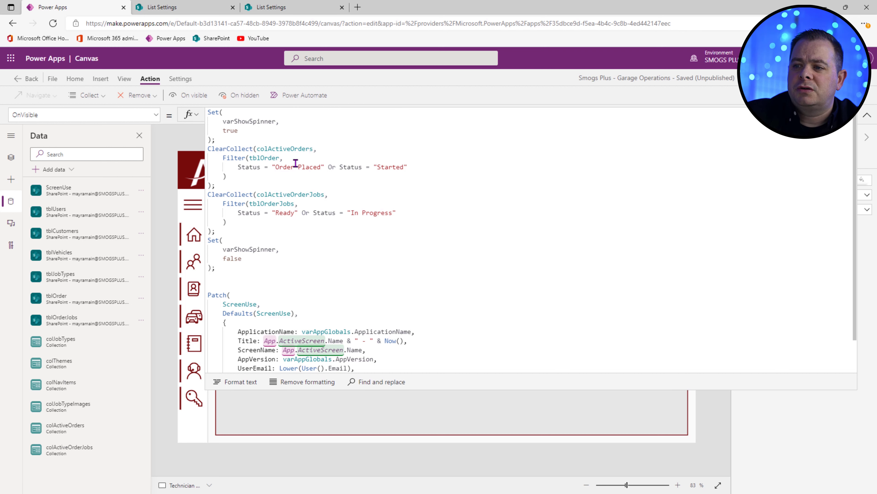
left_click(868, 114)
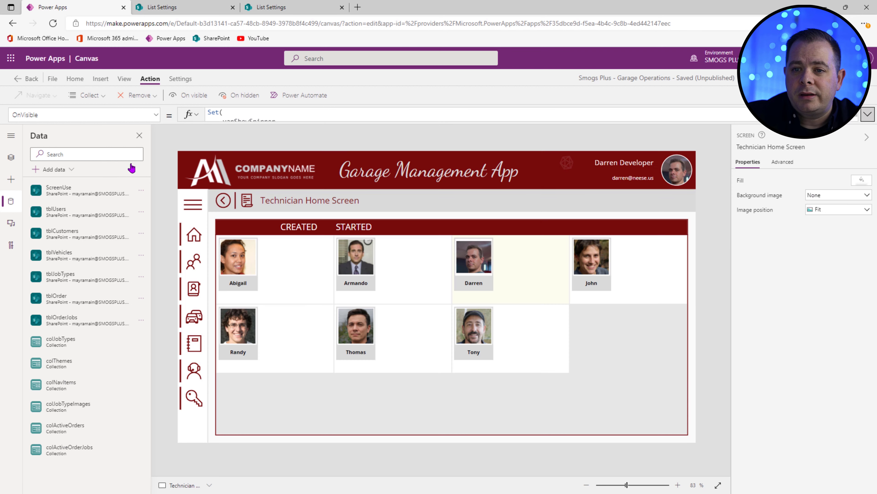
Step: Add a new light-green text label to the right side of the Technician Home Screen header
left_click(11, 157)
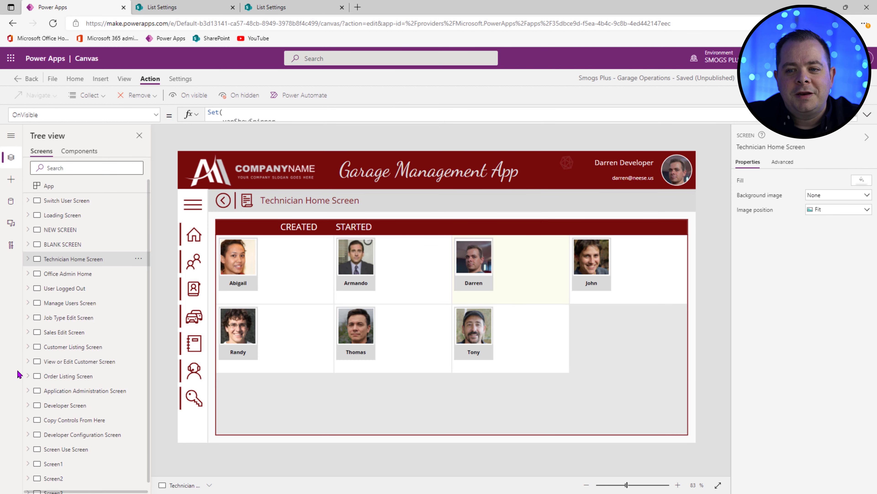
left_click(64, 246)
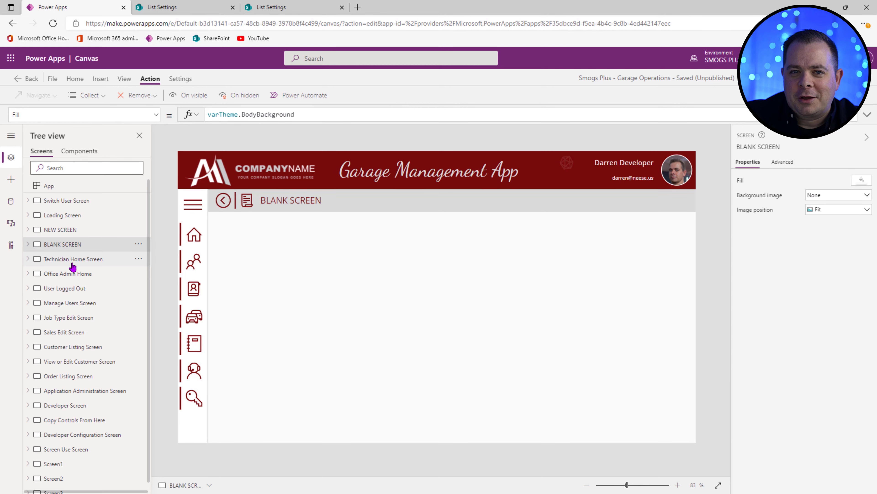
left_click(73, 263)
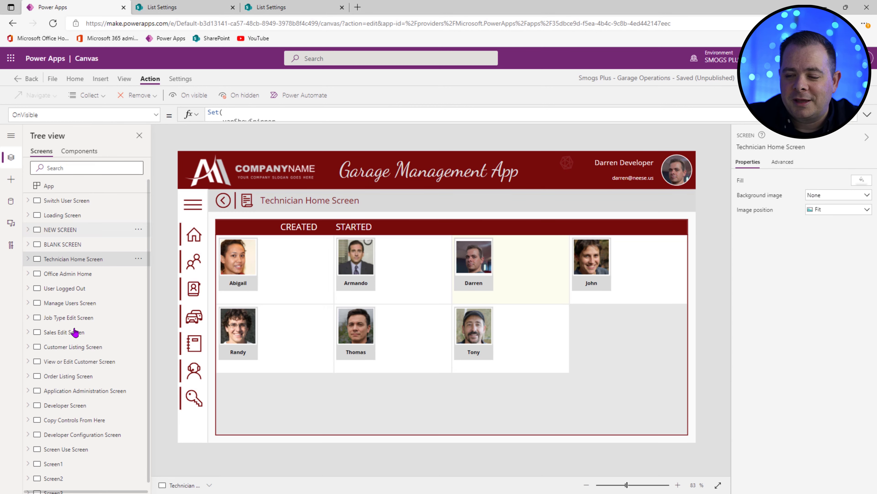
left_click(567, 163, "alt")
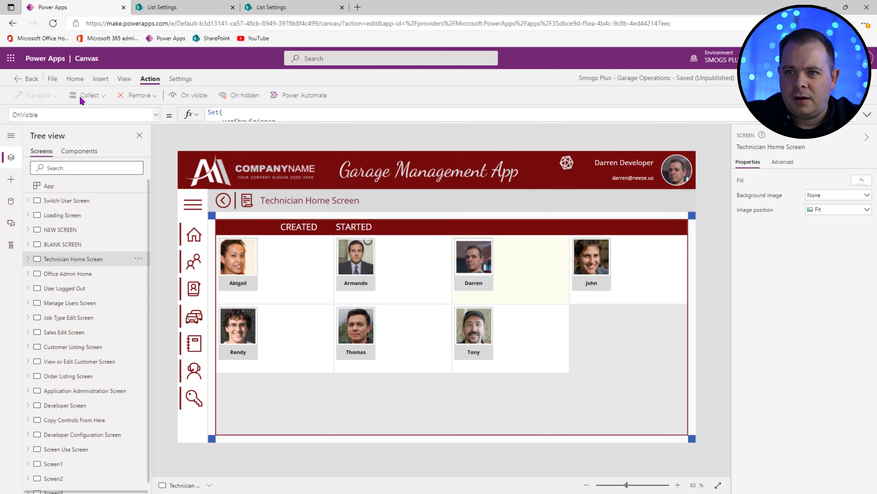
left_click(101, 79)
left_click(91, 95)
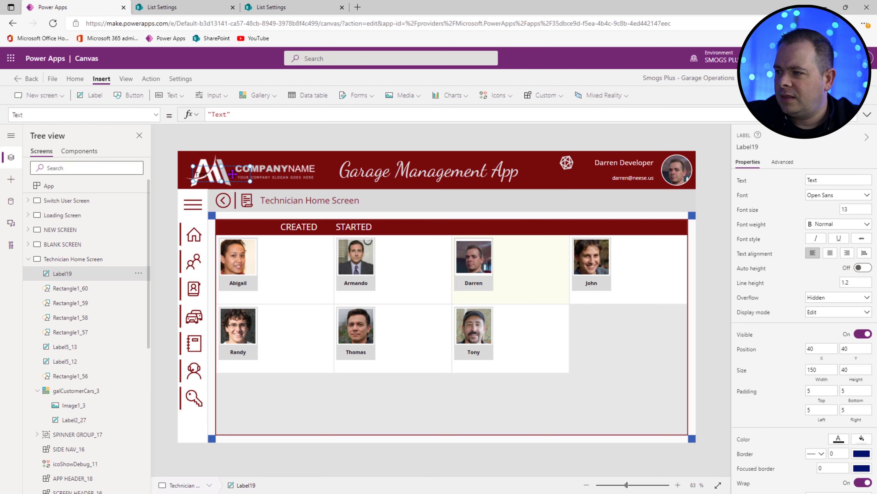
left_click_drag(242, 178, 574, 180)
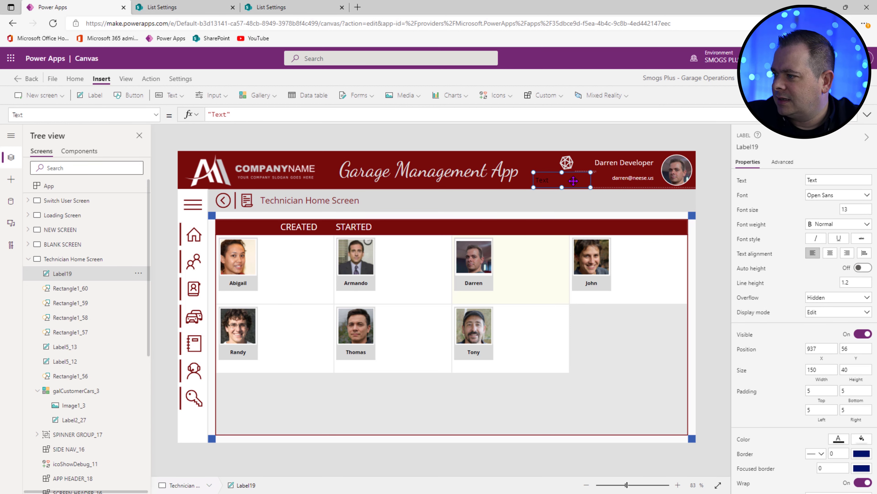
left_click(860, 445)
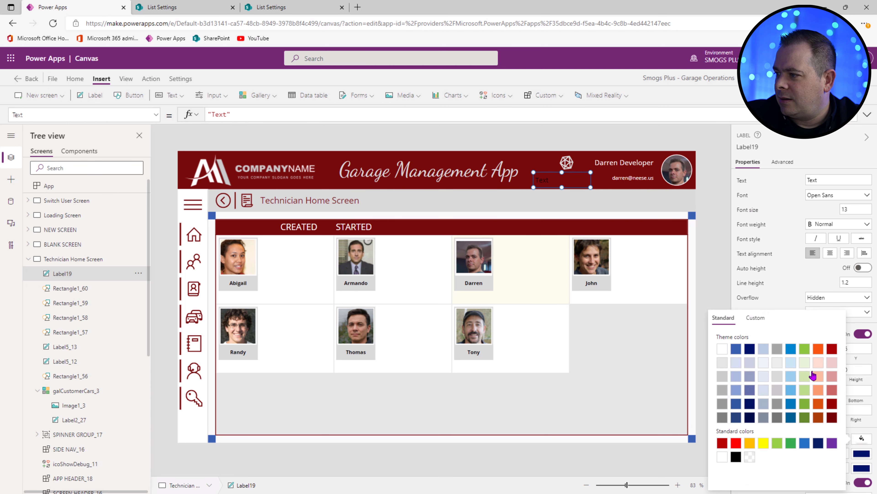
left_click(819, 363)
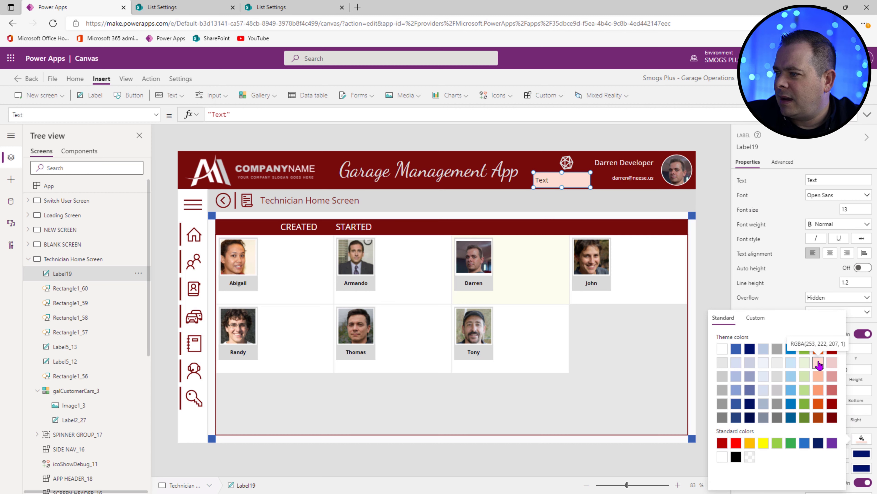
left_click(809, 366)
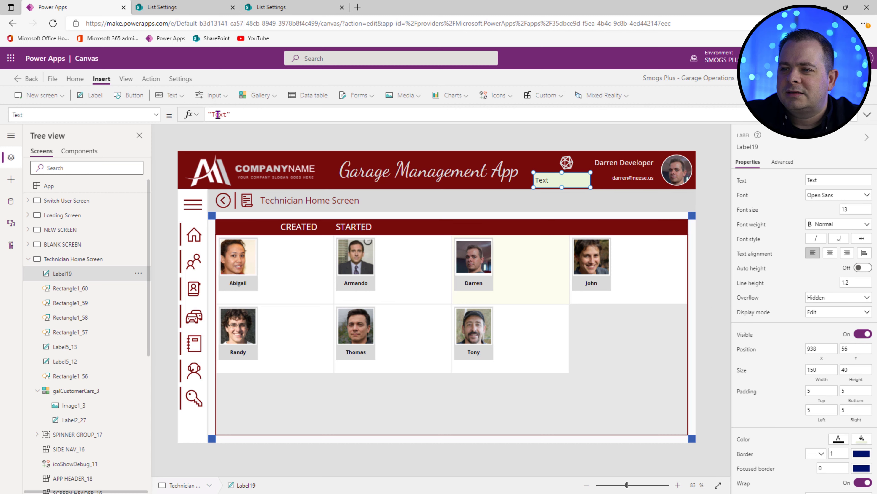
Step: Set the label text to 'Testing...', width 100, font size 11 and height 30
left_click(228, 115)
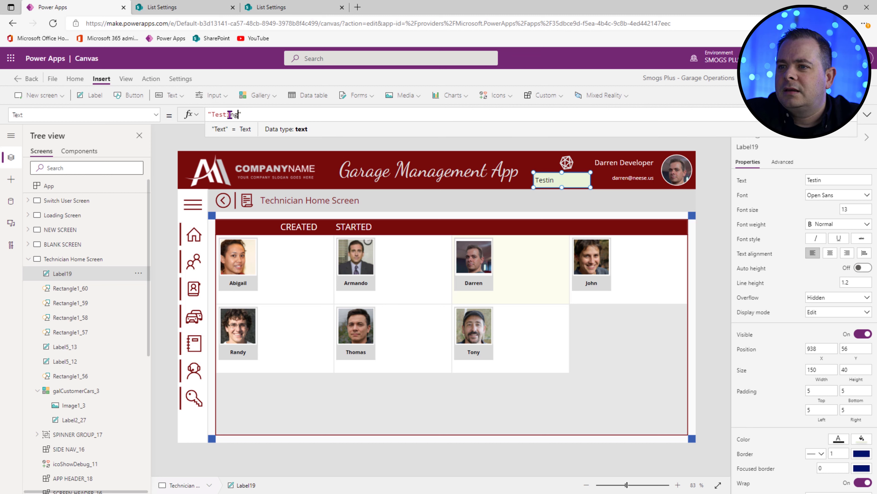
type("...")
left_click(821, 369)
type("100")
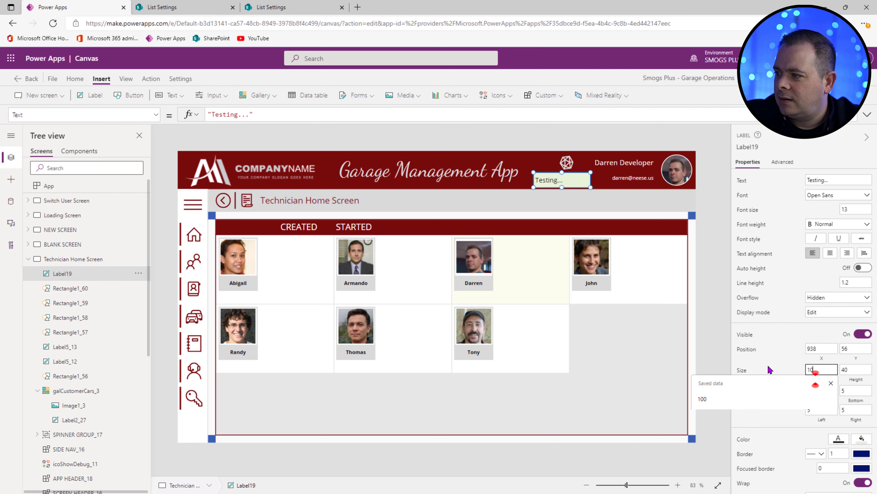
left_click(569, 180)
left_click_drag(569, 180, 574, 179)
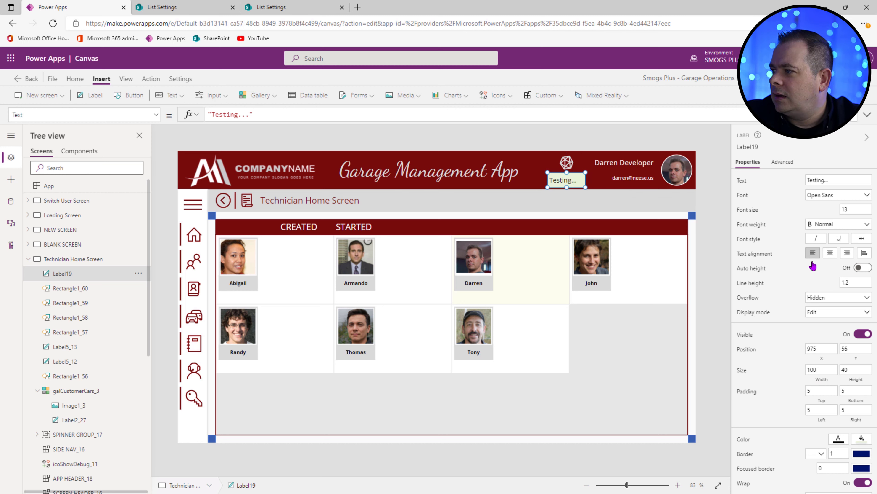
left_click(855, 209)
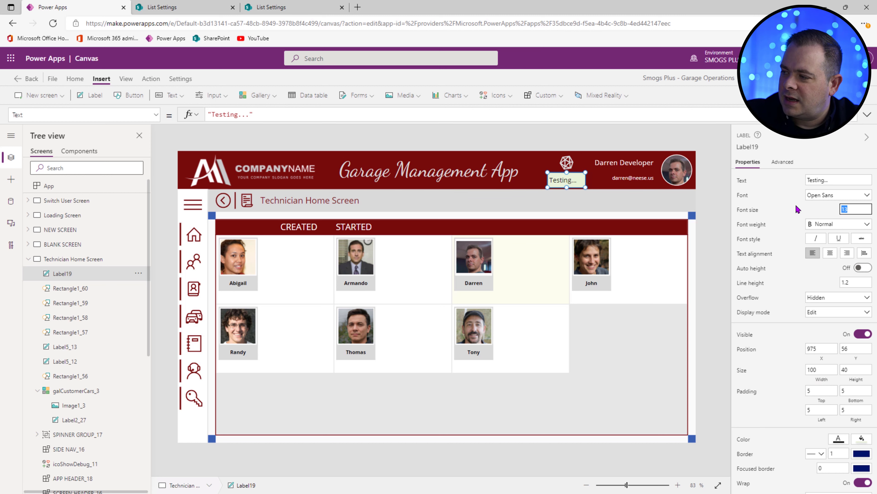
type("11")
left_click_drag(567, 188, 567, 180)
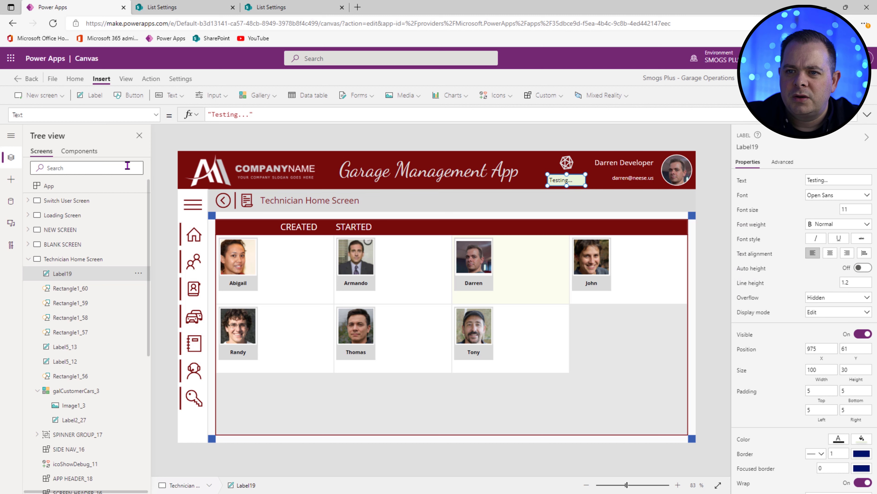
Step: Set the label's Visible property to varShowDebugging
left_click(156, 115)
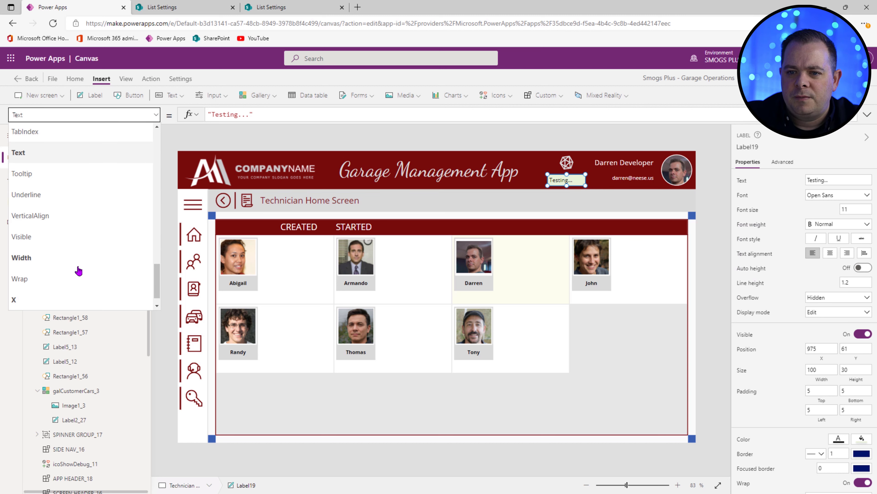
left_click(22, 236)
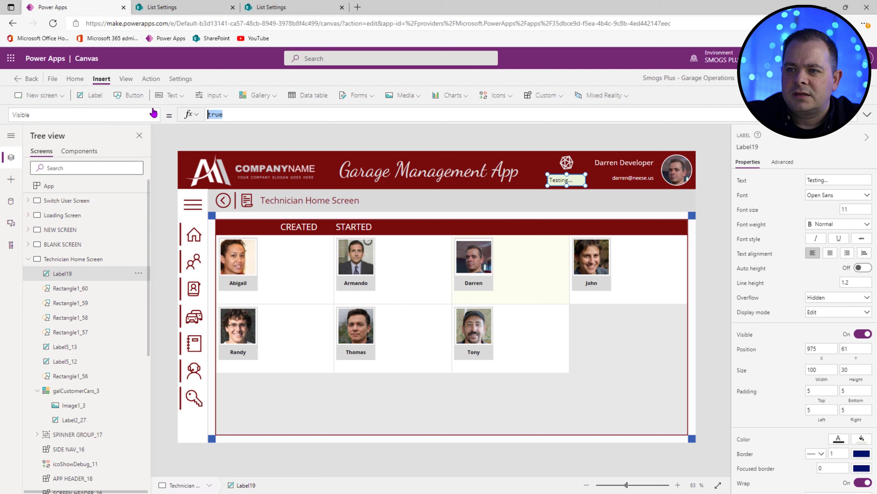
type("varShowDebugging")
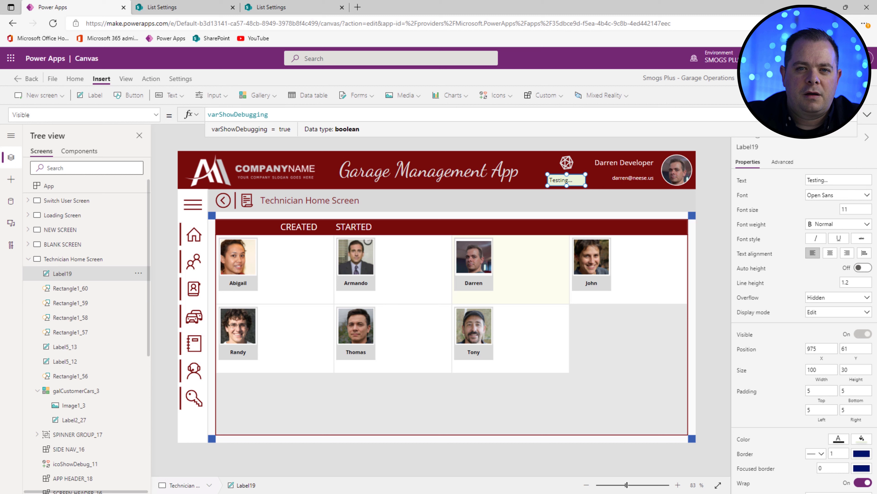
left_click(353, 457)
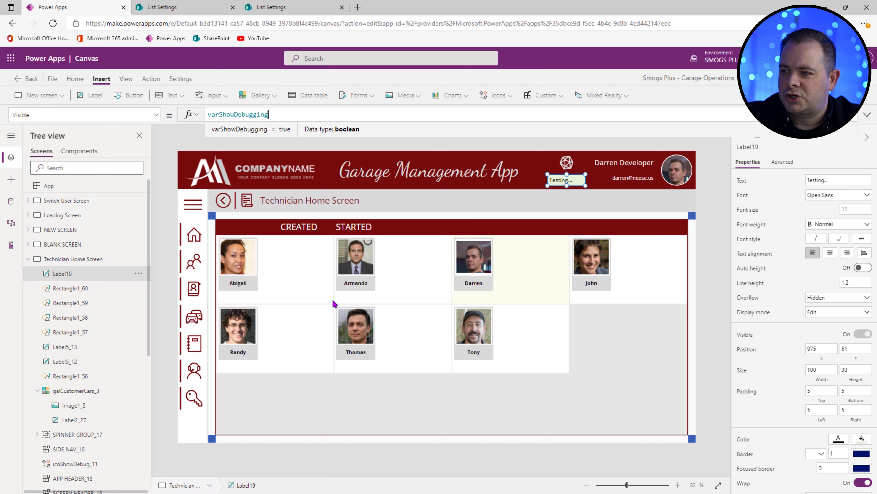
left_click(575, 181)
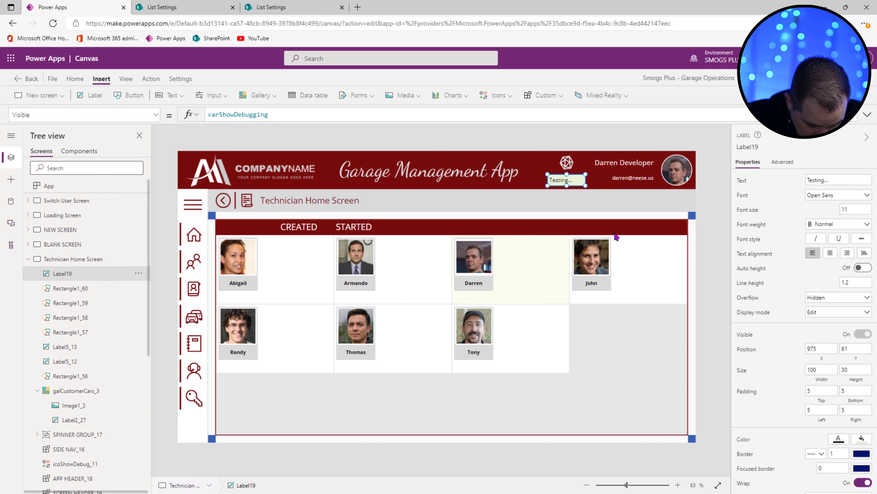
Step: Duplicate the Testing... label twice and set one copy to CountRows(colActiveOrders) & " Orders"
key("ctrl+c")
key("ctrl+v")
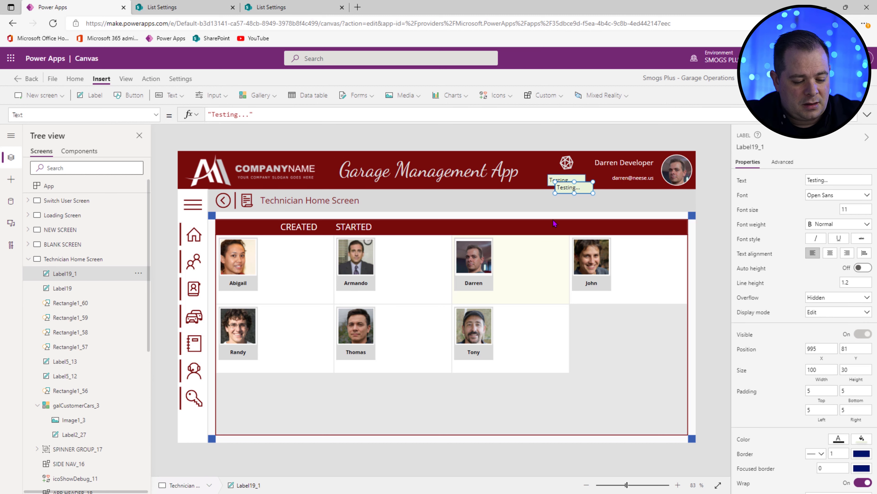
key("ctrl+v")
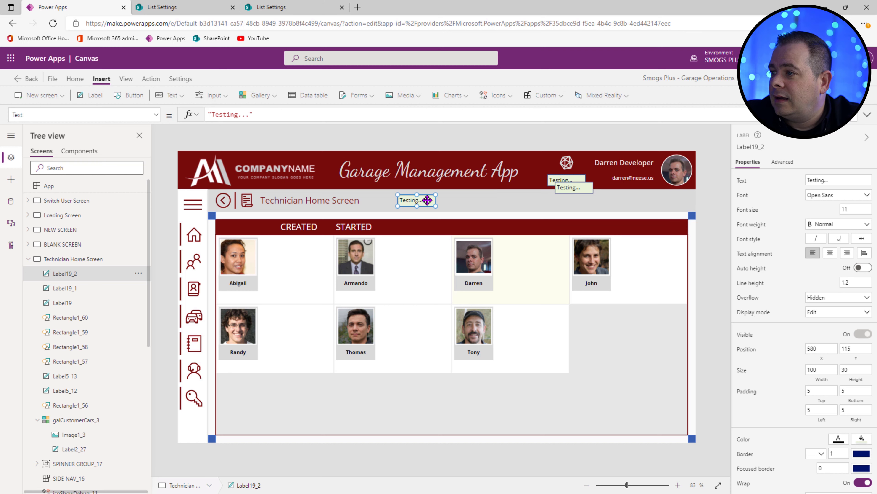
left_click_drag(582, 186, 465, 200)
left_click(405, 200)
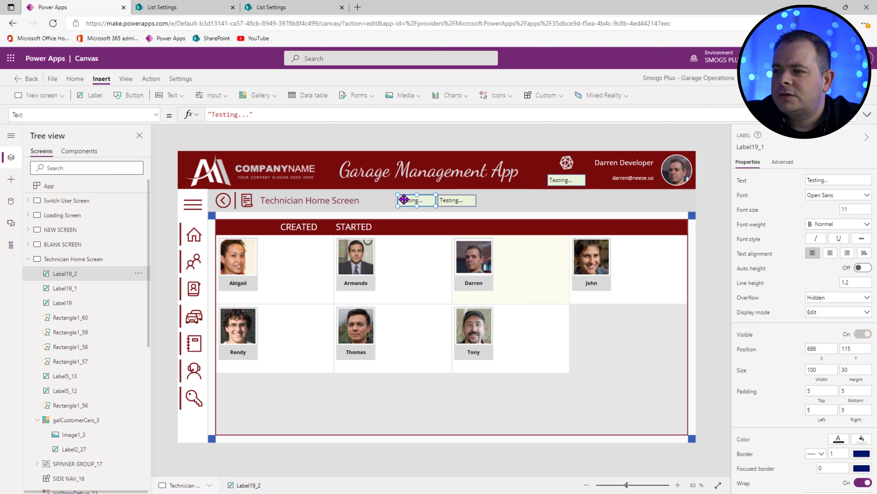
left_click_drag(269, 114, 160, 114)
type("Count")
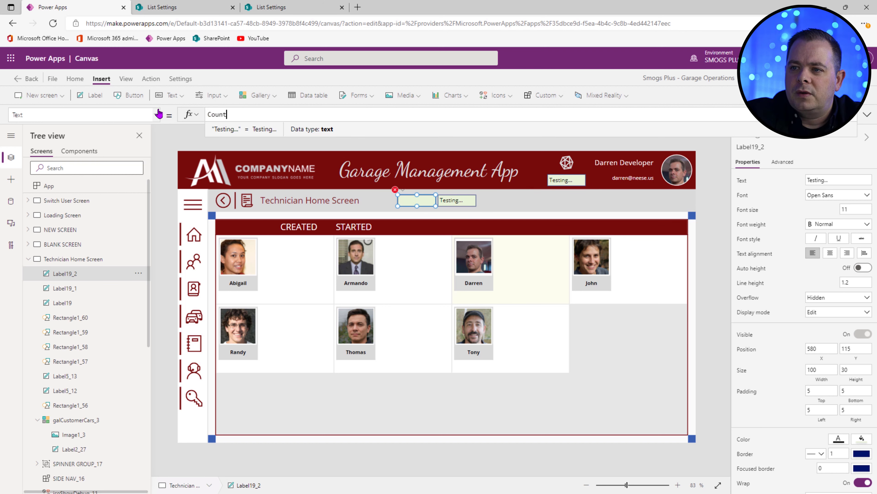
type("Rows(col")
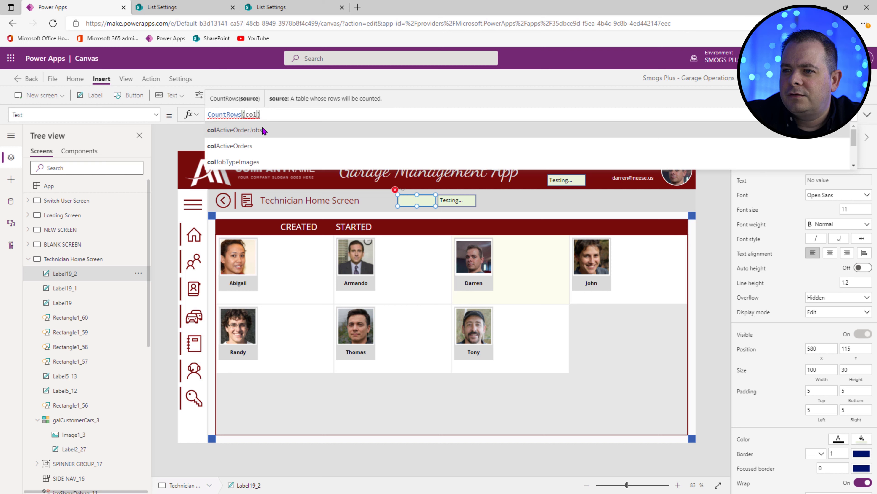
left_click(256, 146)
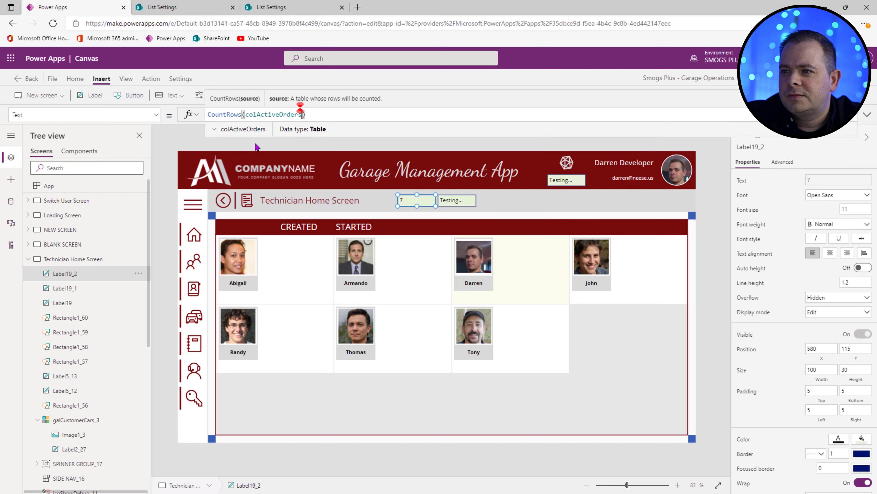
left_click(463, 199)
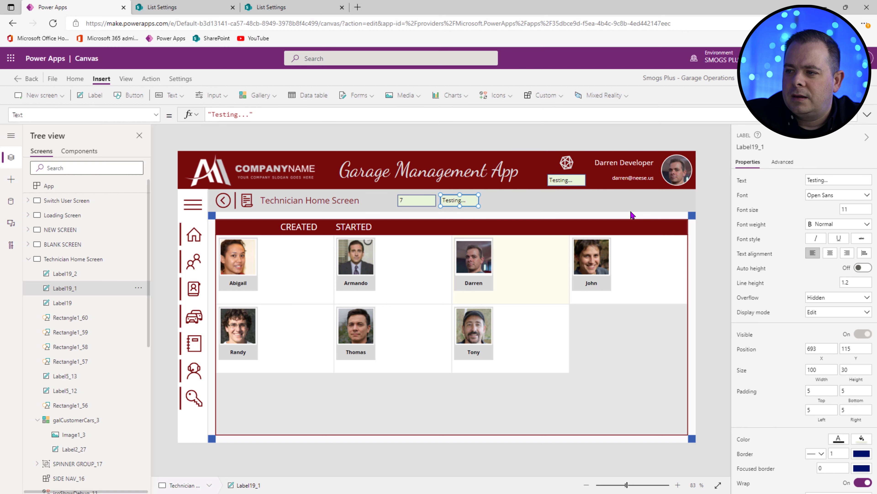
left_click(417, 200)
left_click(333, 114)
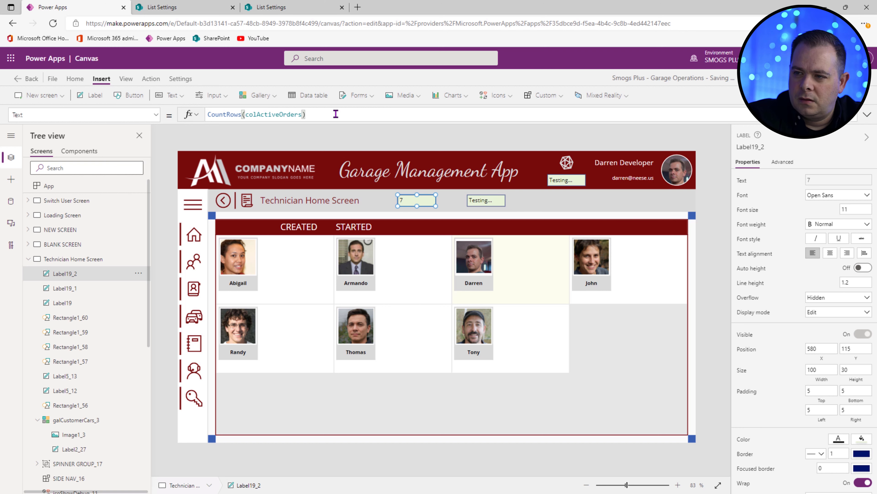
type("& \" Or")
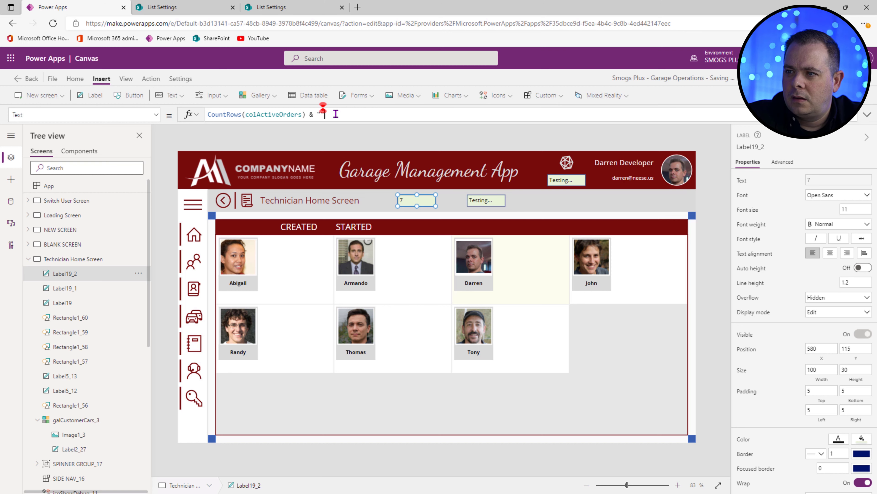
type("ders\"")
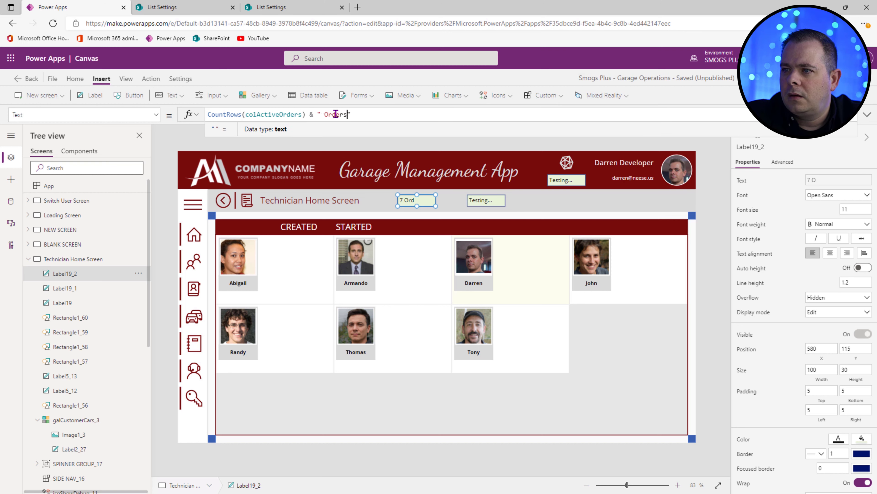
Step: Give the other copy the same formula counting colActiveOrderJobs, then go to the Order Listing Screen
triple_click(208, 114)
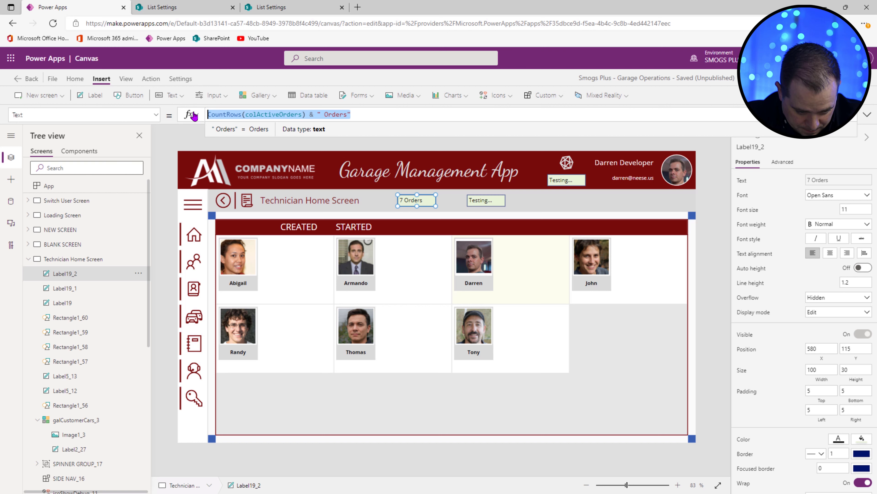
left_click(485, 201)
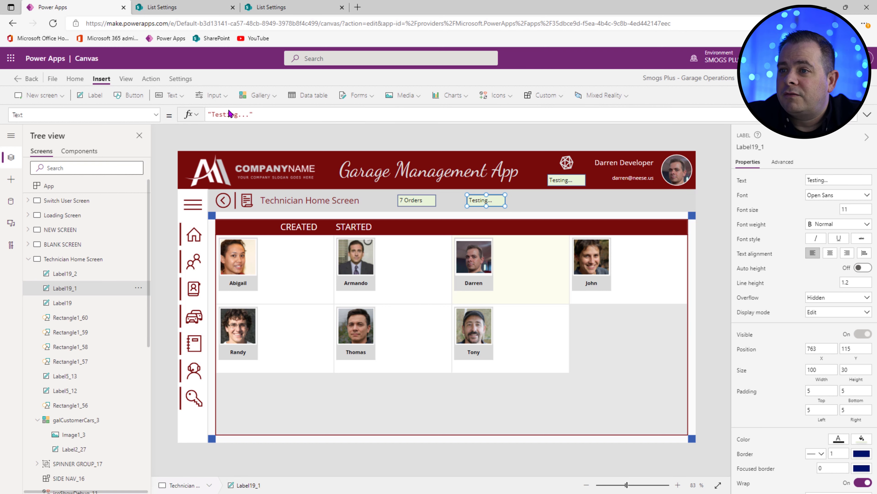
triple_click(273, 115)
key("ctrl+v")
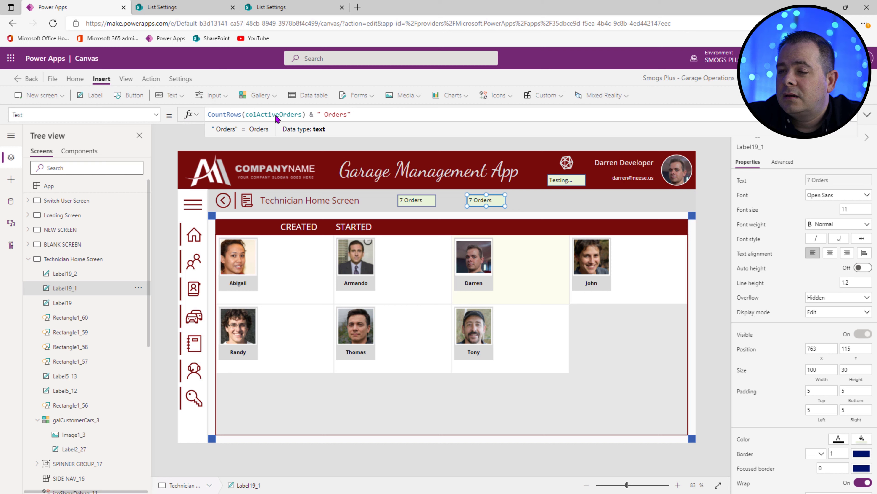
double_click(273, 114)
type("col")
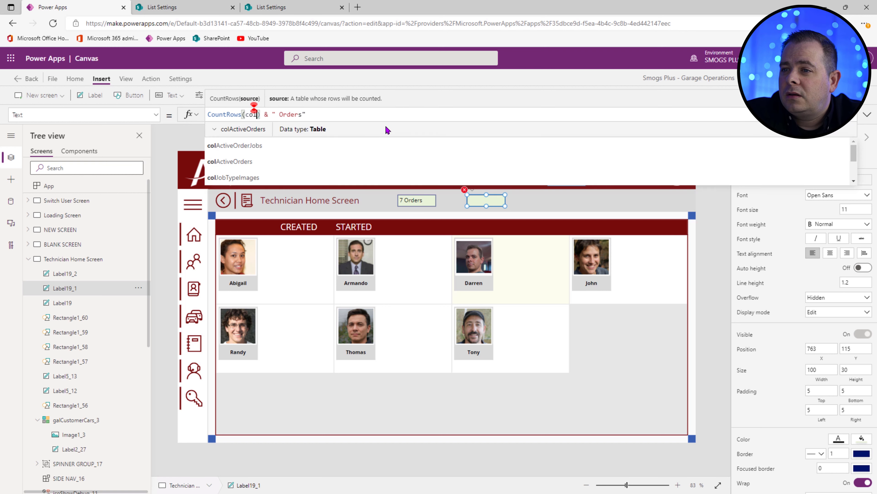
left_click(336, 132)
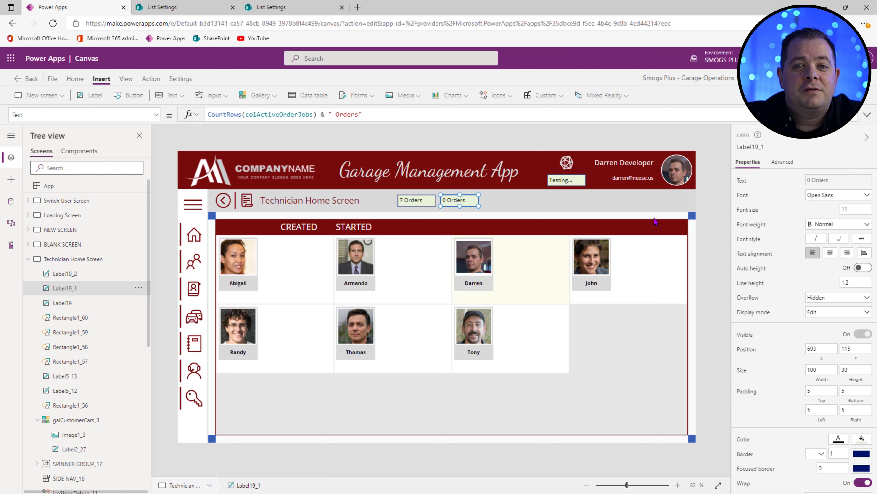
left_click(28, 258)
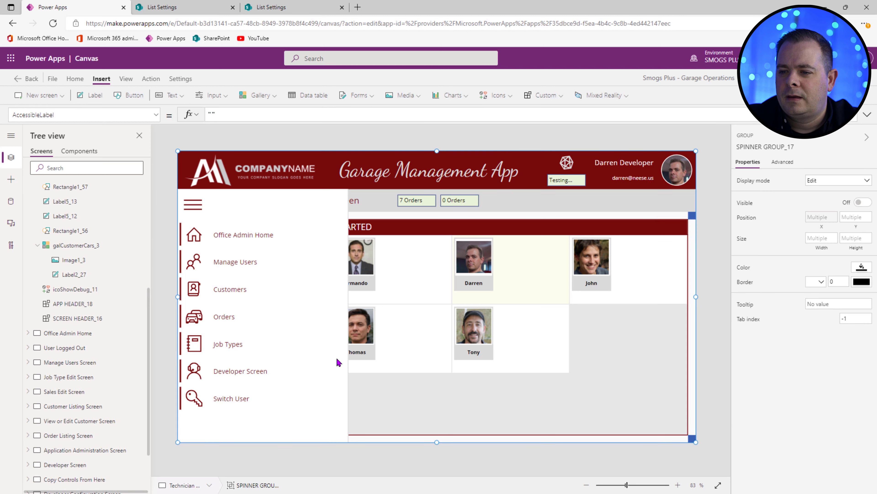
left_click(228, 319)
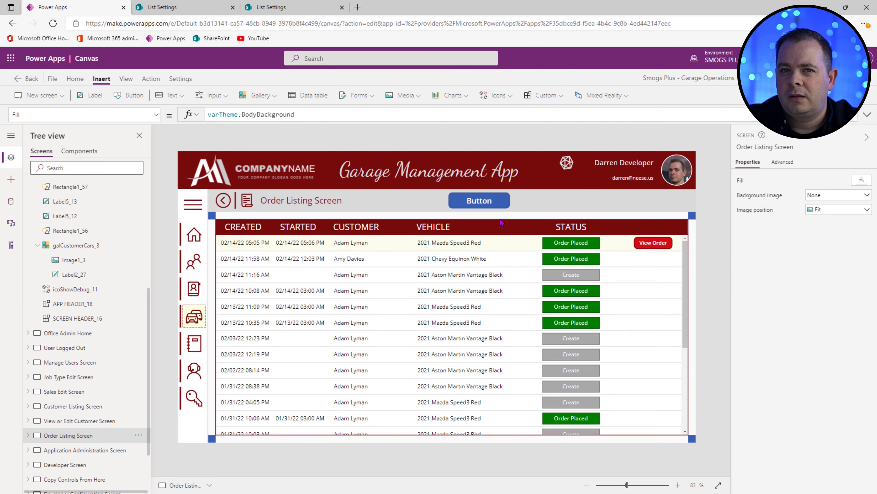
Step: Copy the existing button and place the copy beside the original
left_click(478, 201)
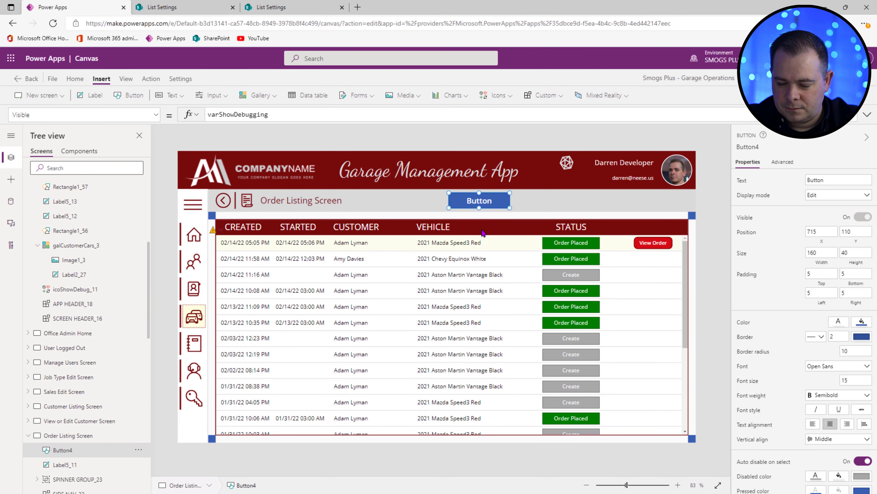
key("ctrl+c")
key("ctrl+v")
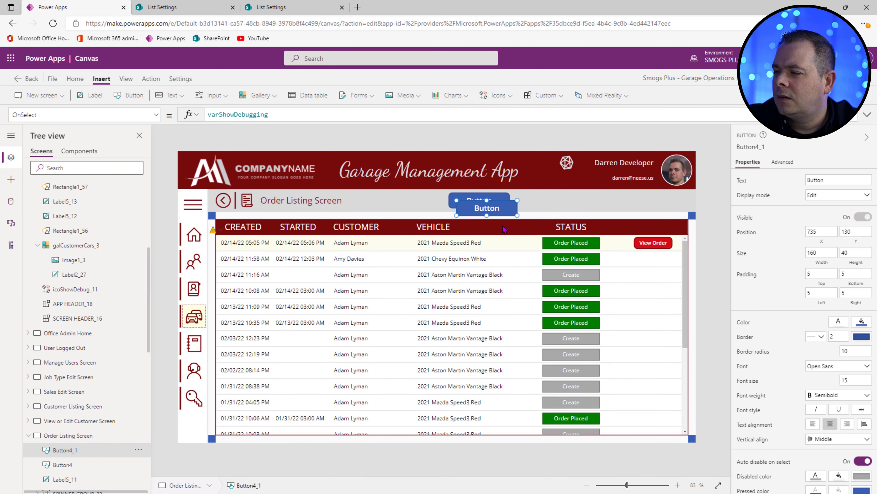
left_click_drag(501, 206, 560, 200)
Step: Wrap the ForAll's Patch block in If(My.Status = "Order Placed", ...) and indent it
left_click(867, 116)
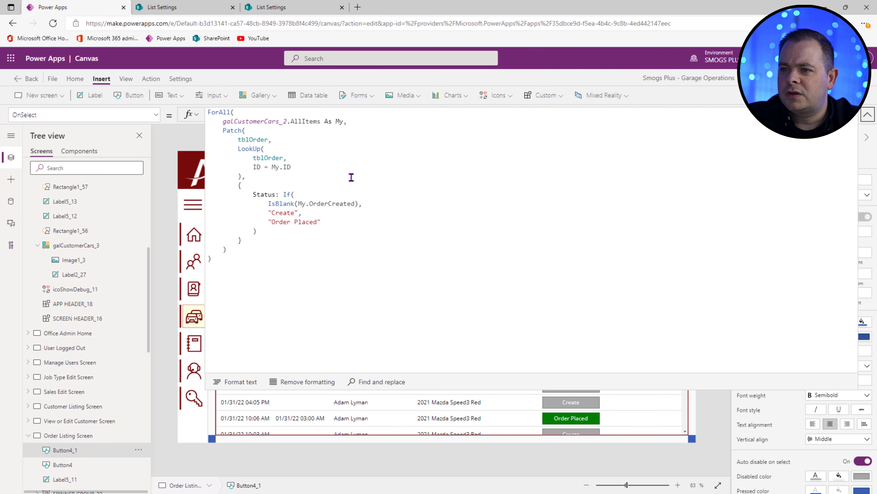
left_click(350, 179)
left_click(401, 124)
key("Return")
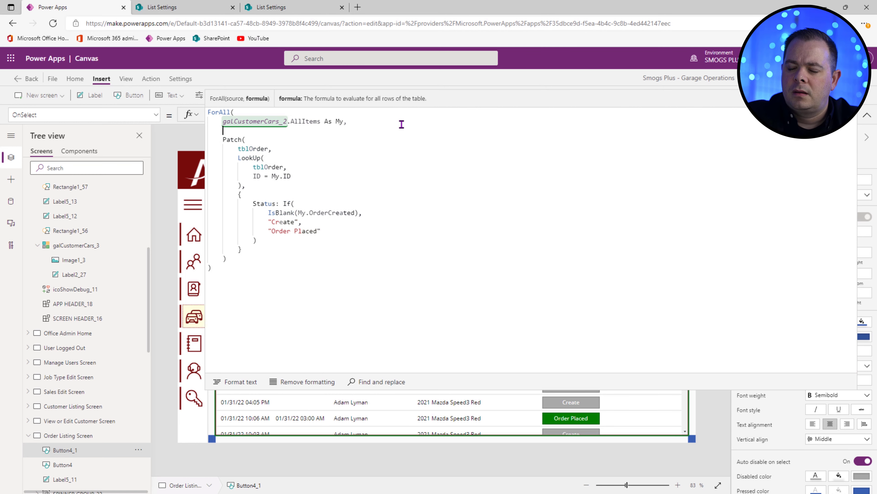
type("If(")
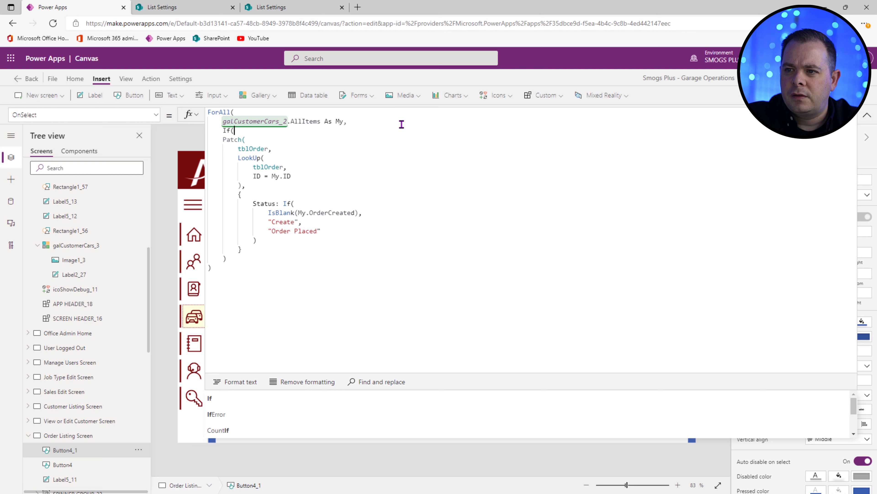
type("My.S")
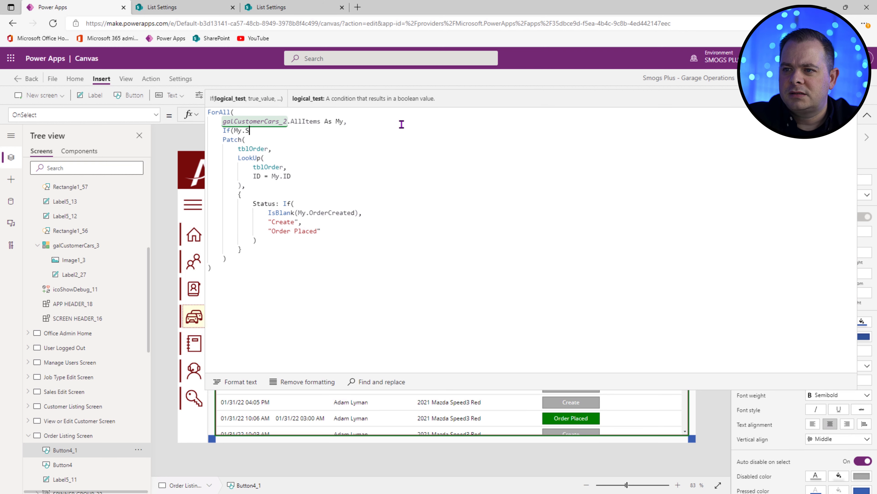
type("tatus")
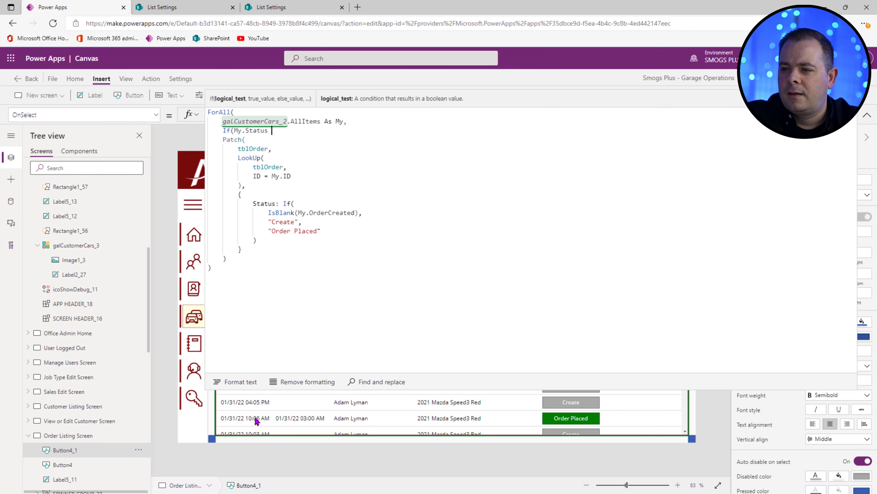
type(" =")
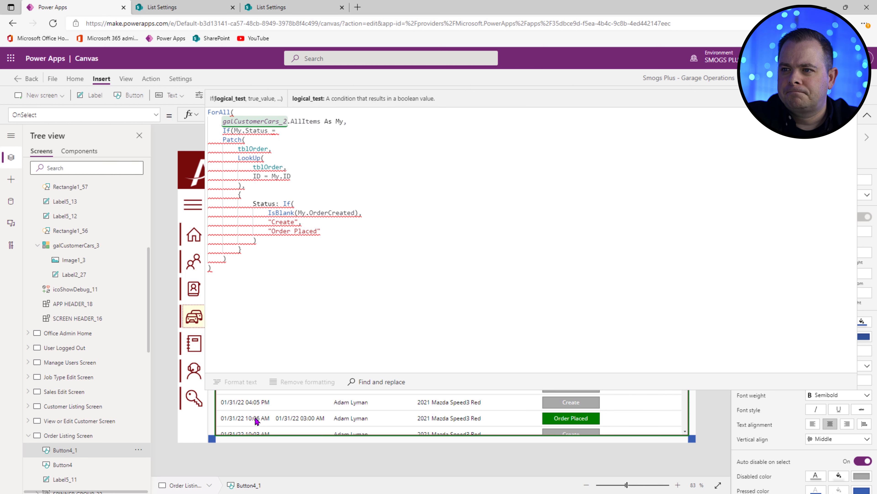
type(" \"Order")
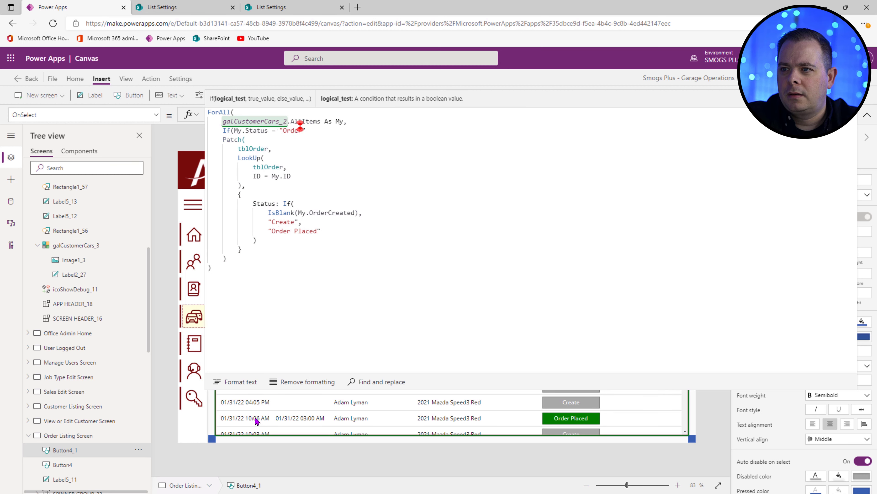
type(" Placed\"")
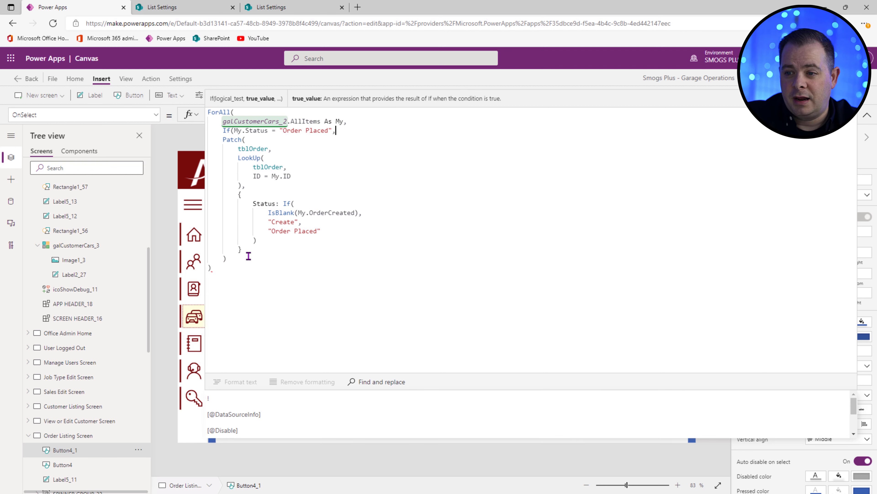
left_click(328, 259)
key("Return")
type(")")
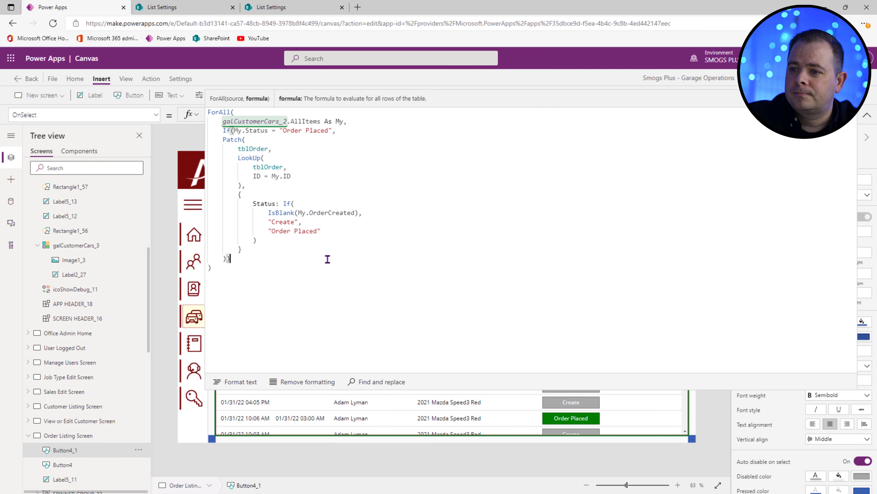
left_click_drag(230, 259, 200, 145)
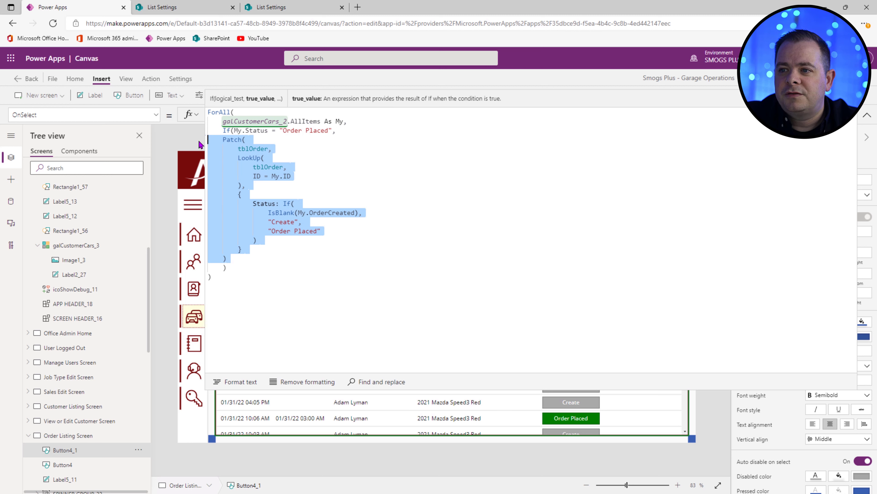
key("Tab")
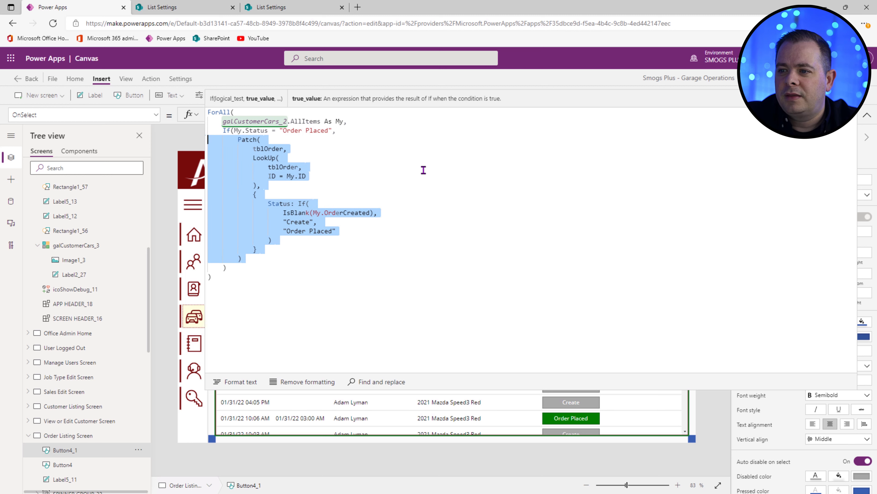
left_click(355, 258)
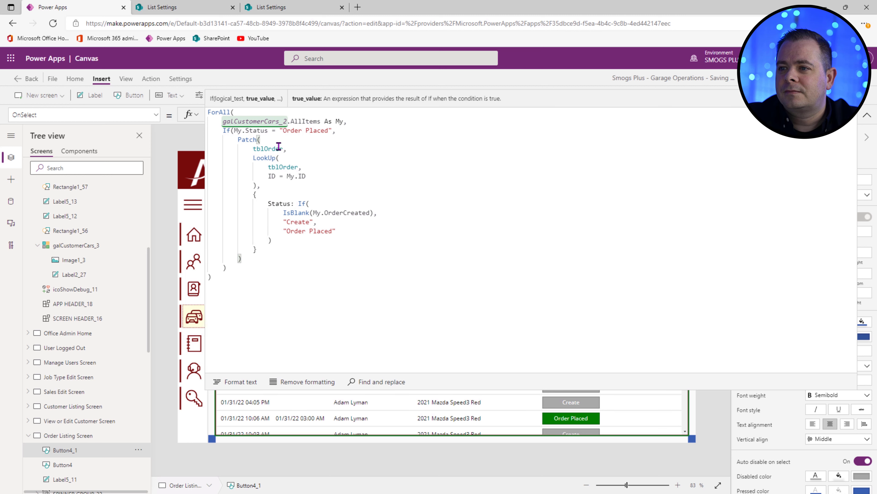
Step: Use tblOrderJobs instead of tblOrder in Patch and LookUp, matching on OrderID
double_click(267, 147)
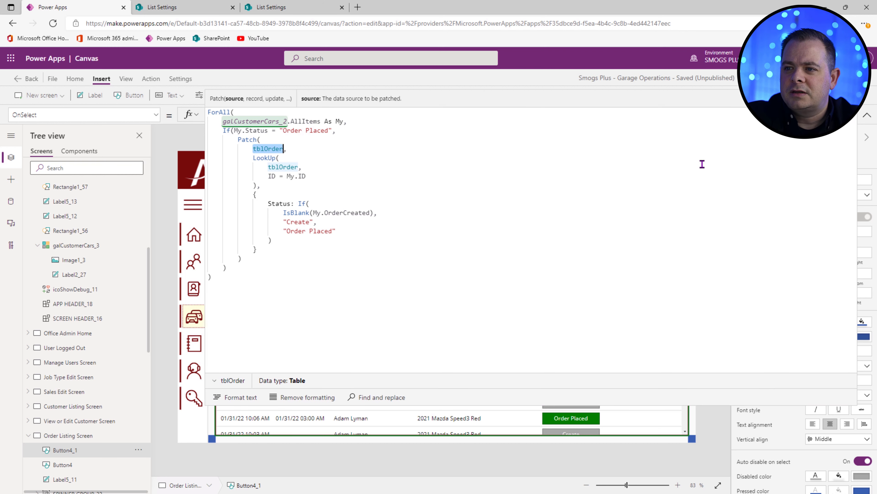
type("tbl,")
left_click(261, 419)
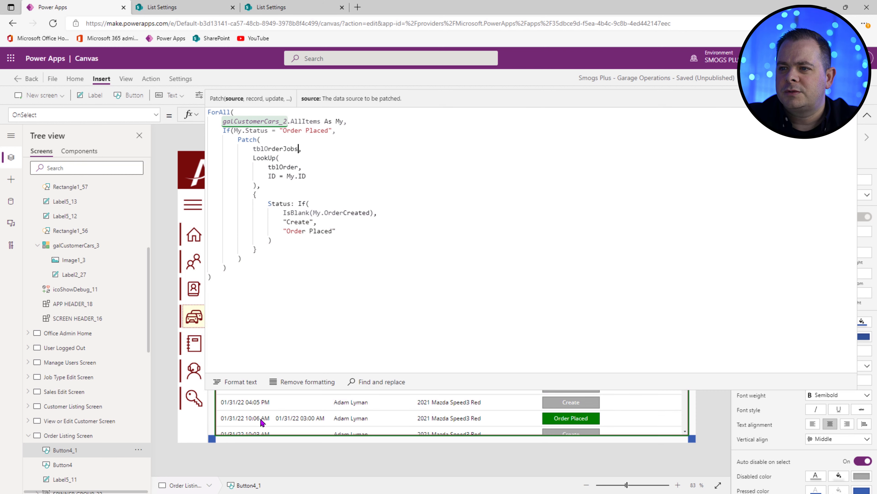
double_click(290, 166)
key("ctrl+v")
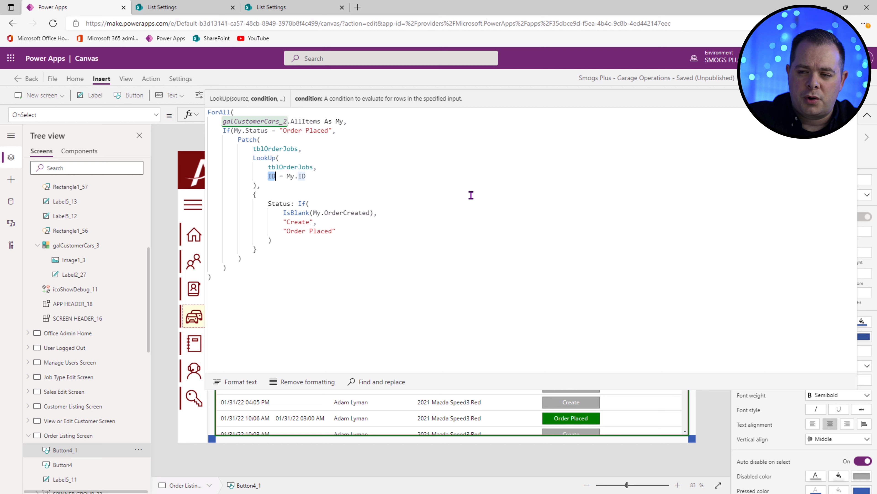
type("Order")
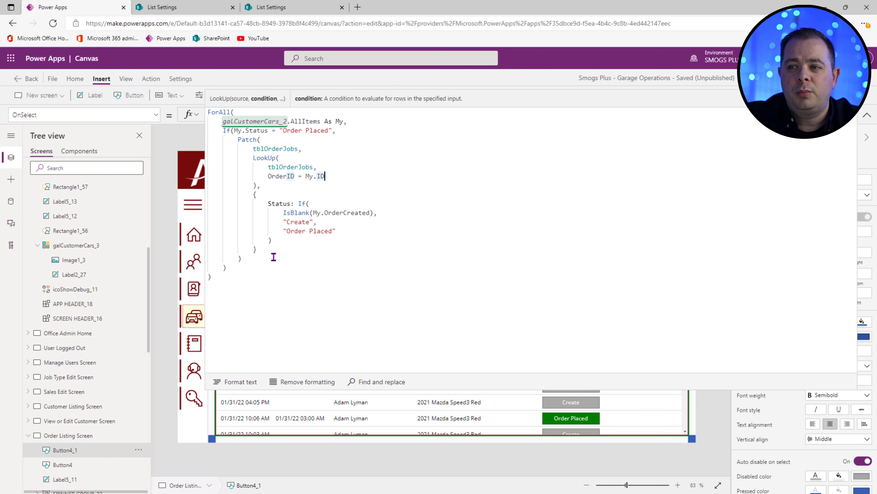
Step: Replace the If block in the Status value with "Ready"
left_click_drag(291, 241, 299, 204)
key("Delete")
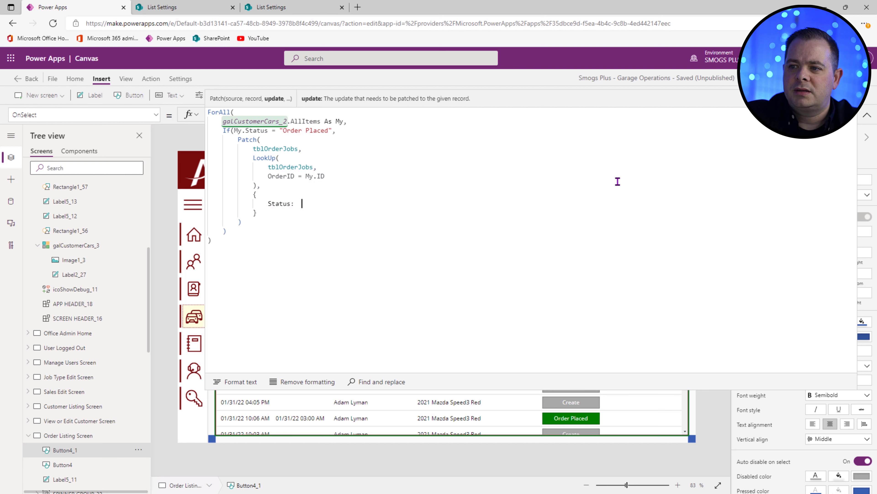
key("Left")
type("Ready")
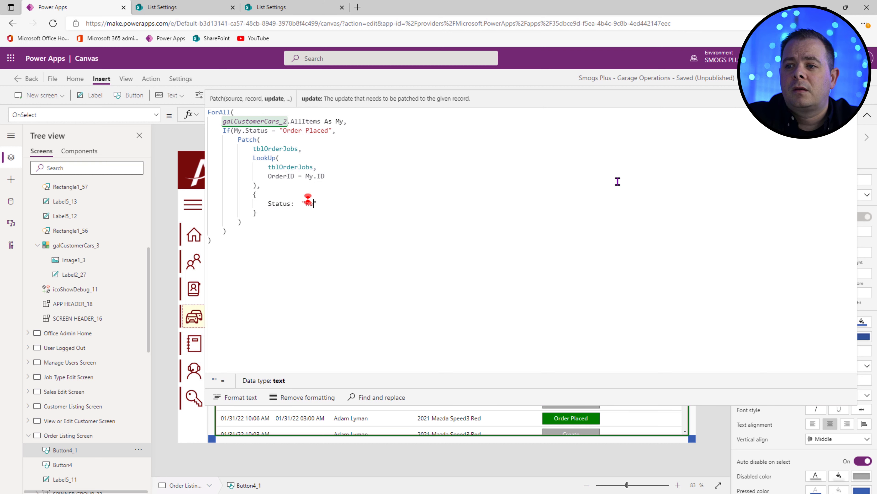
key("ctrl+Left")
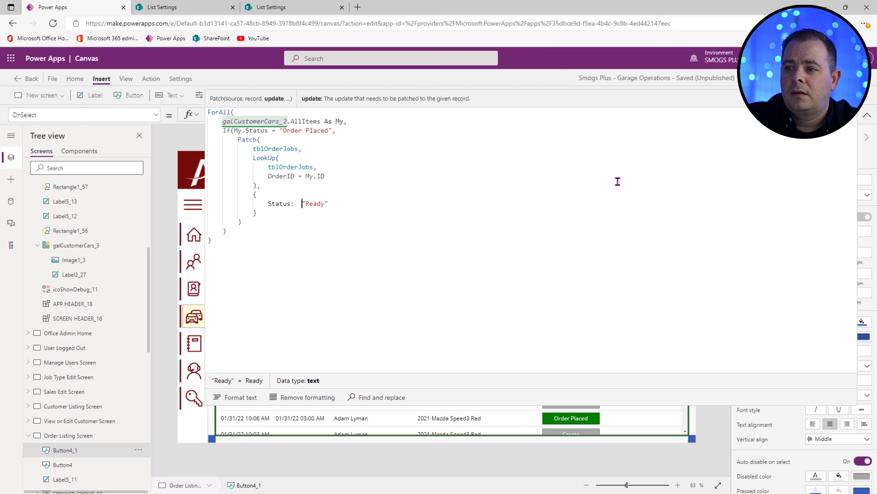
key("BackSpace")
Step: Preview the app to test the button, then switch to SharePoint's tblOrder list settings
key("F5")
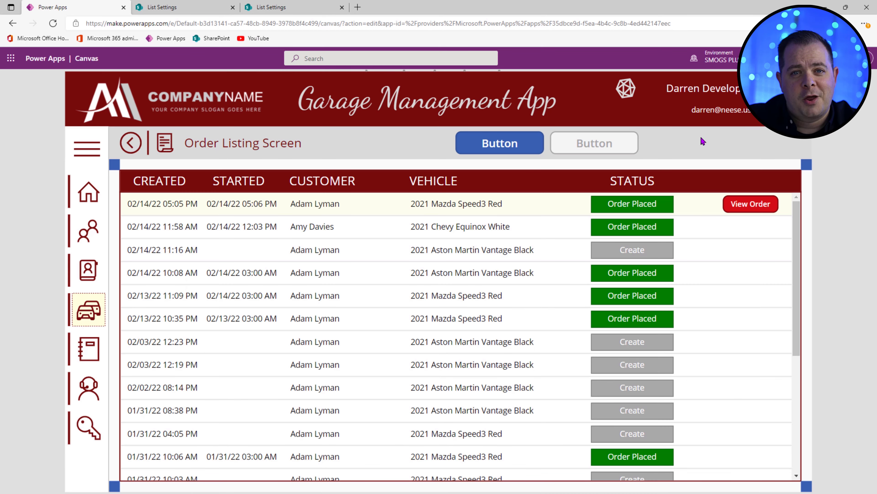
key("Escape")
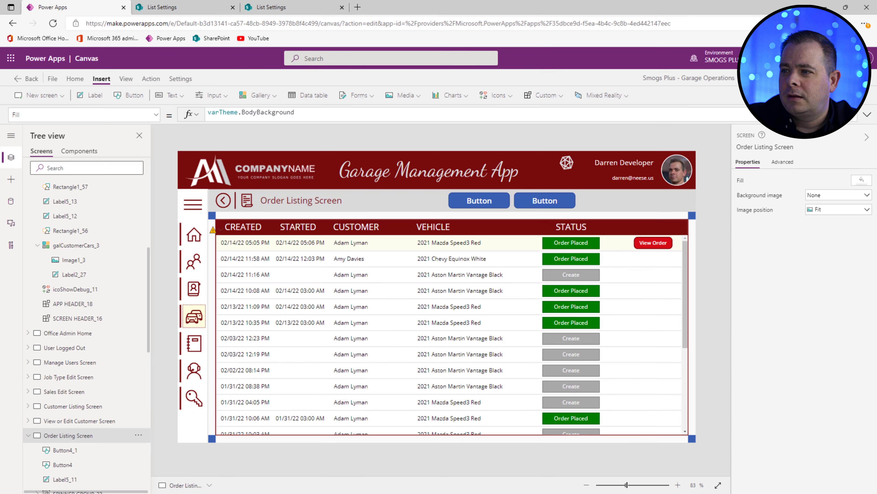
left_click(551, 208)
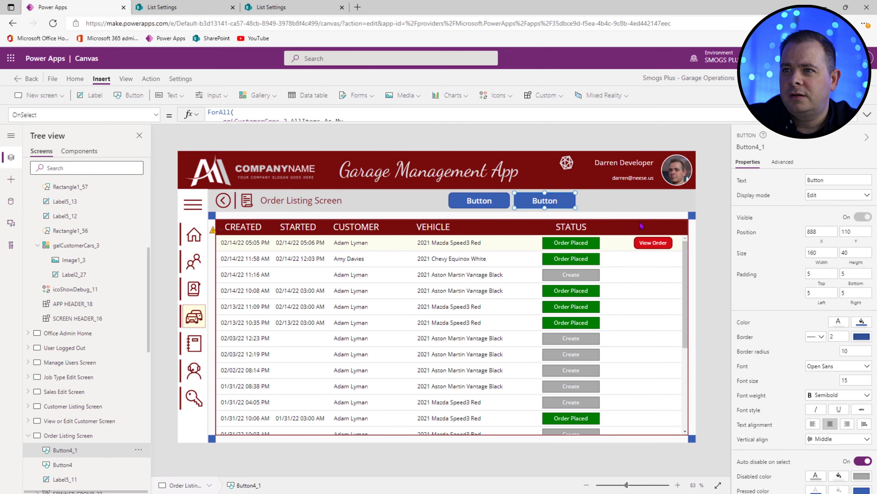
left_click(302, 9)
scroll(333, 250, "up", 6)
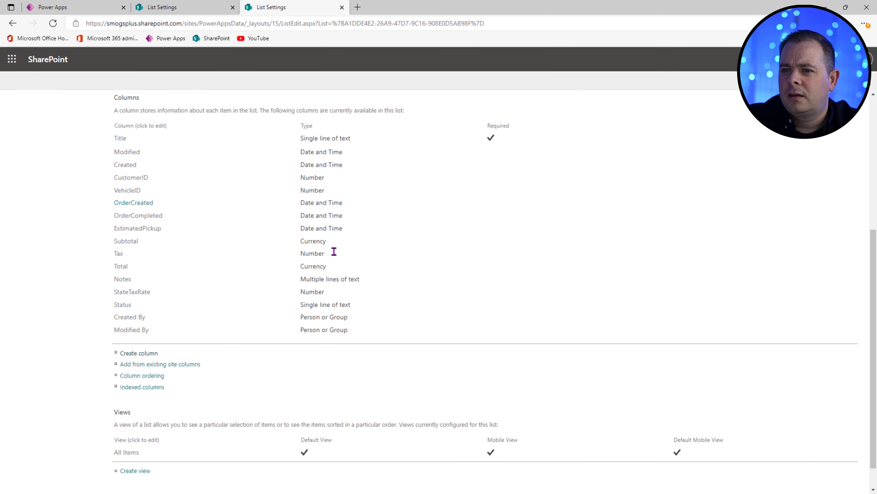
Step: Open the tblOrderJobs list items and check which jobs show Status Ready, then return to Power Apps
left_click(184, 8)
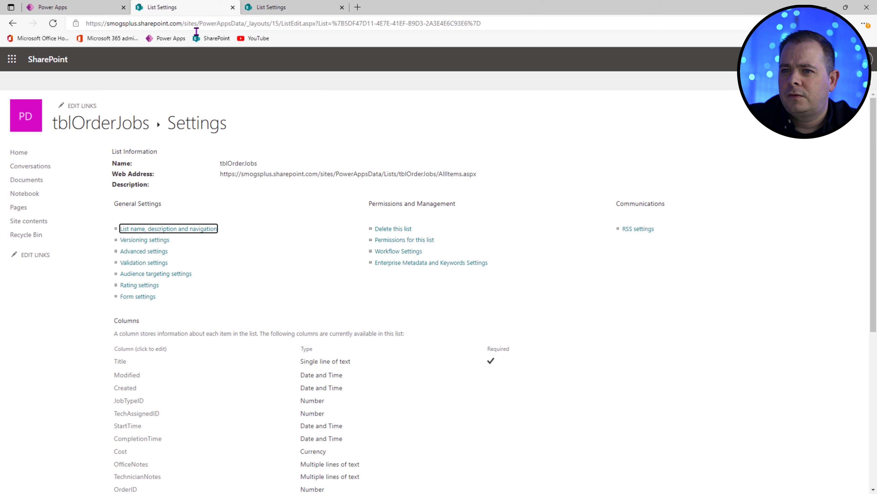
left_click(98, 126)
scroll(507, 339, "right", 10)
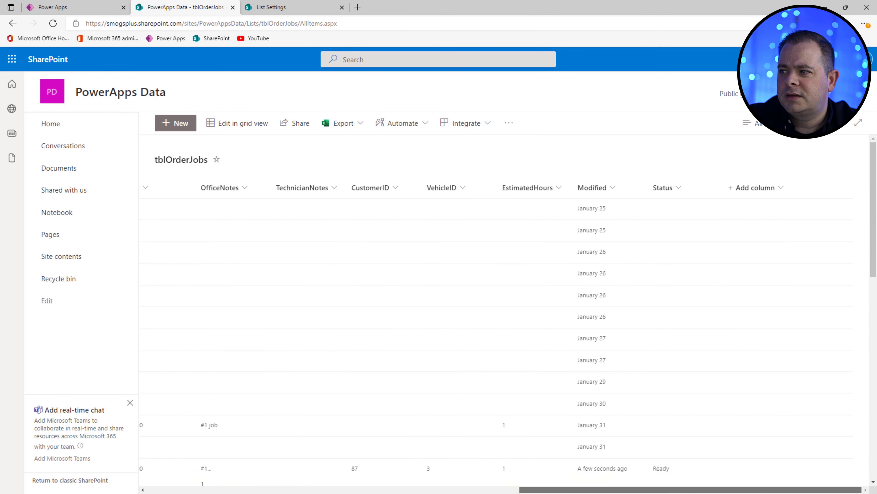
scroll(678, 351, "down", 5)
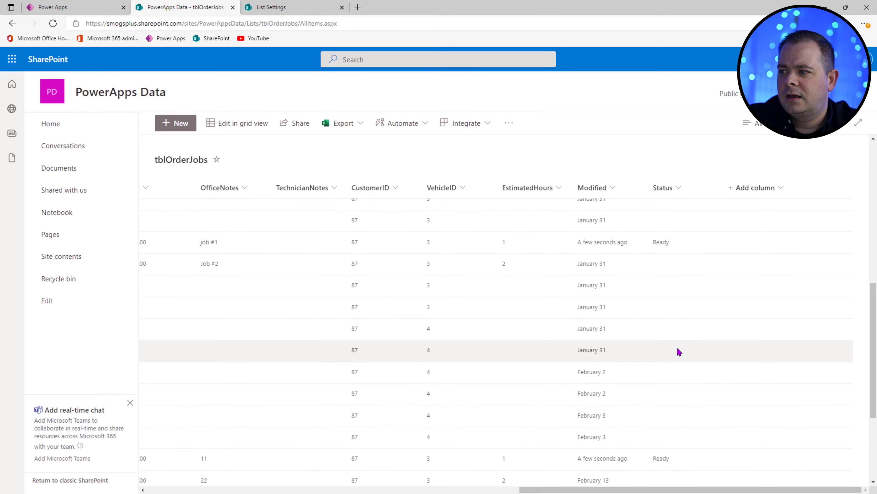
scroll(677, 351, "down", 5)
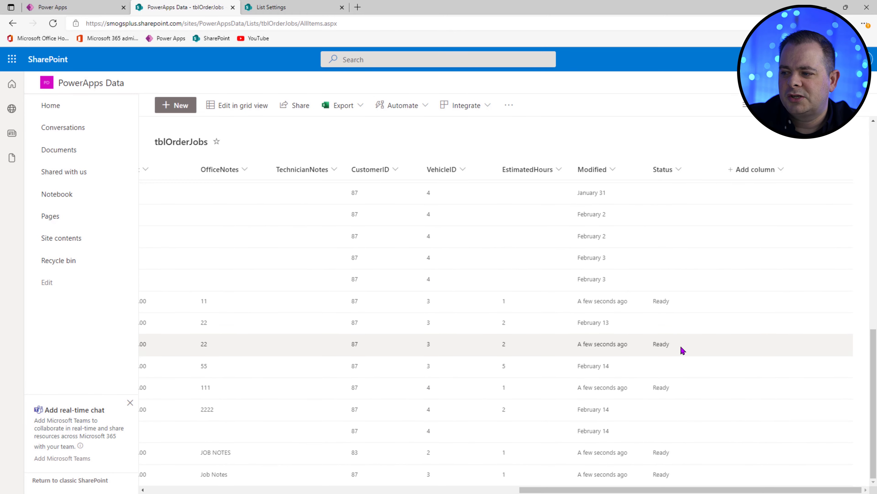
scroll(691, 392, "up", 5)
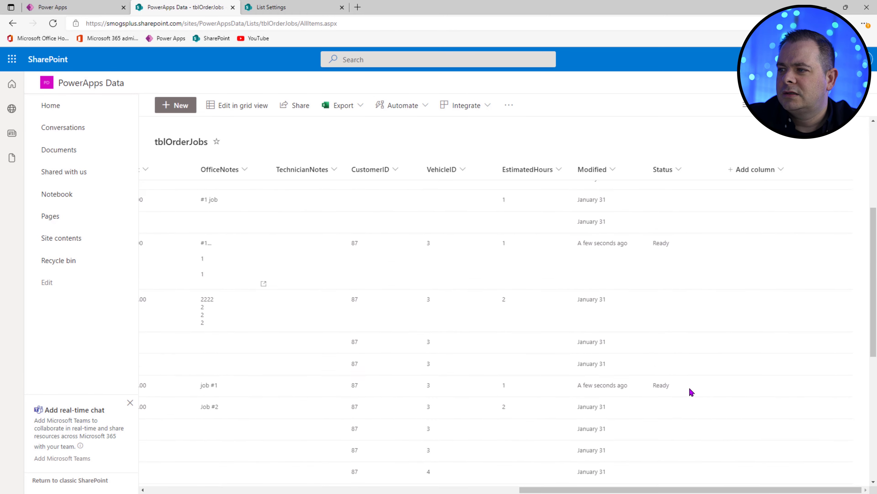
scroll(691, 392, "up", 5)
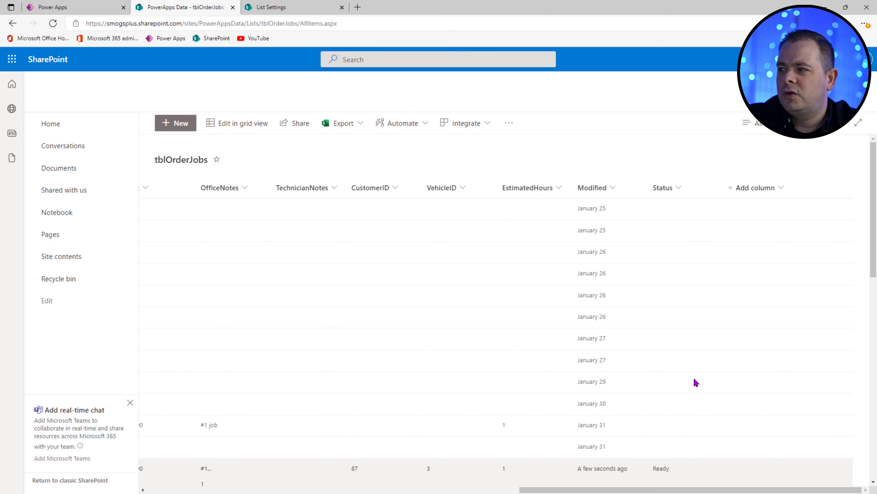
left_click(86, 13)
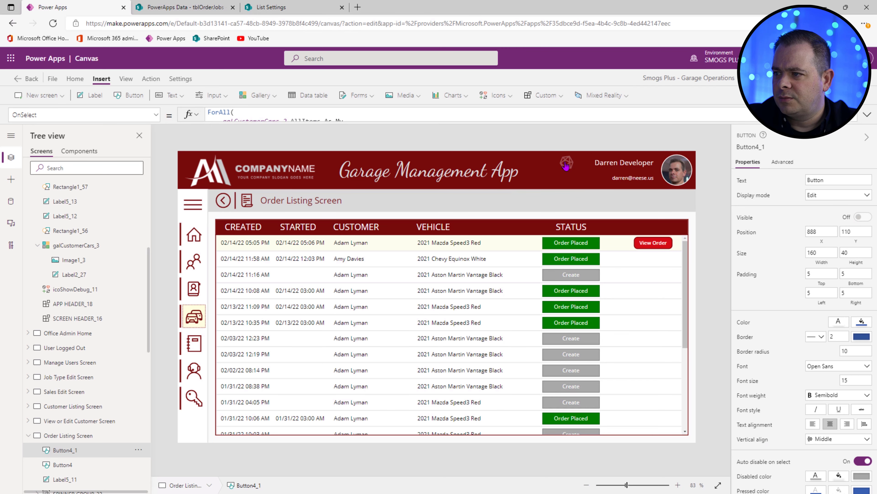
Step: Change the second debug count label's text from " Orders" to " Jobs" so it reads 7 Jobs
scroll(83, 281, "up", 4)
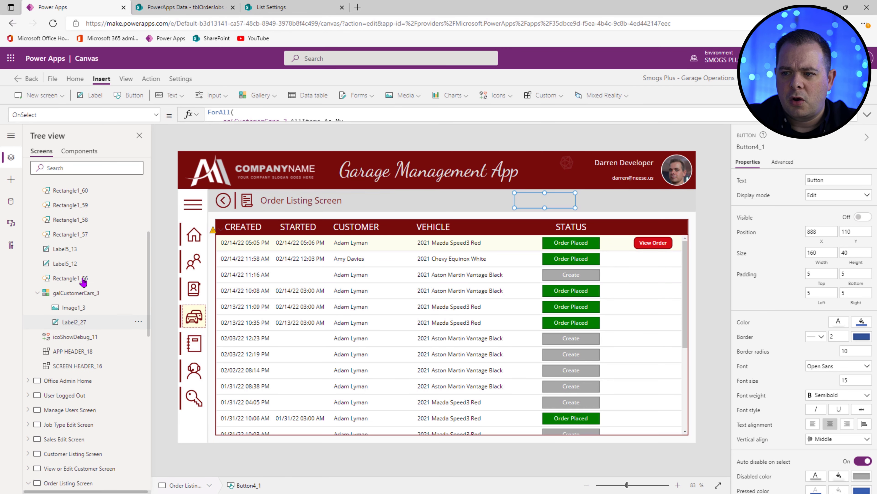
scroll(84, 277, "up", 2)
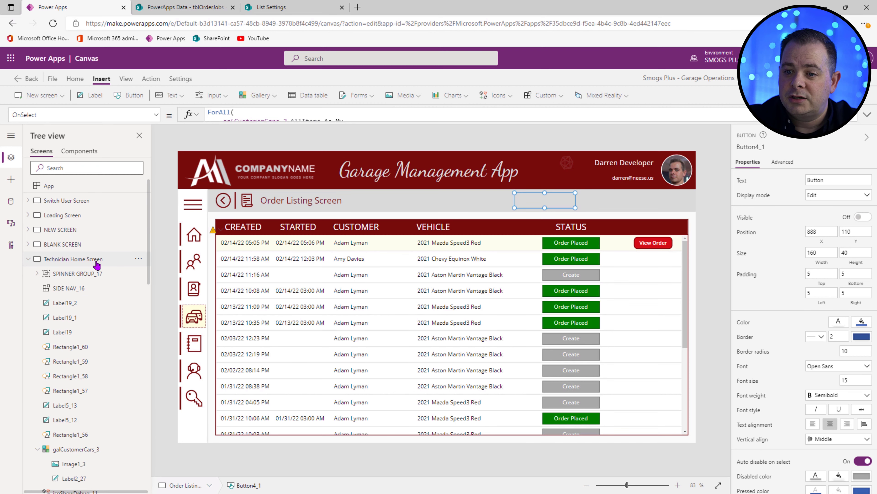
left_click(96, 263)
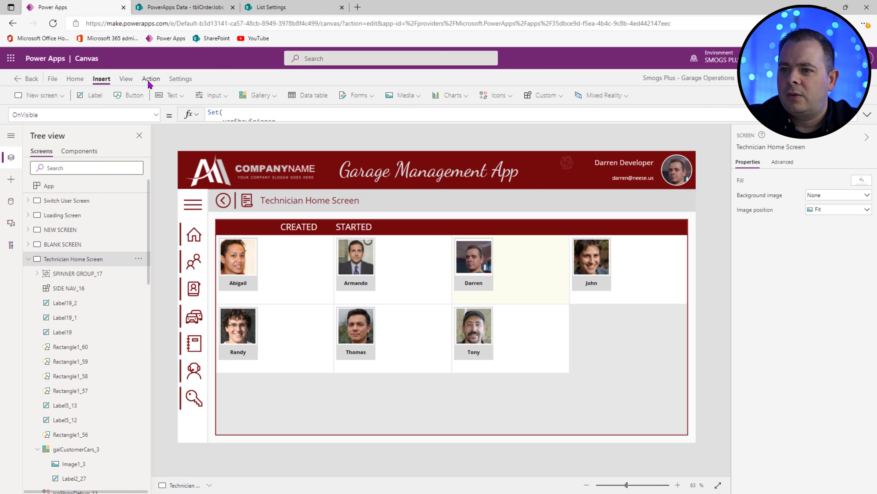
left_click(568, 166, "alt")
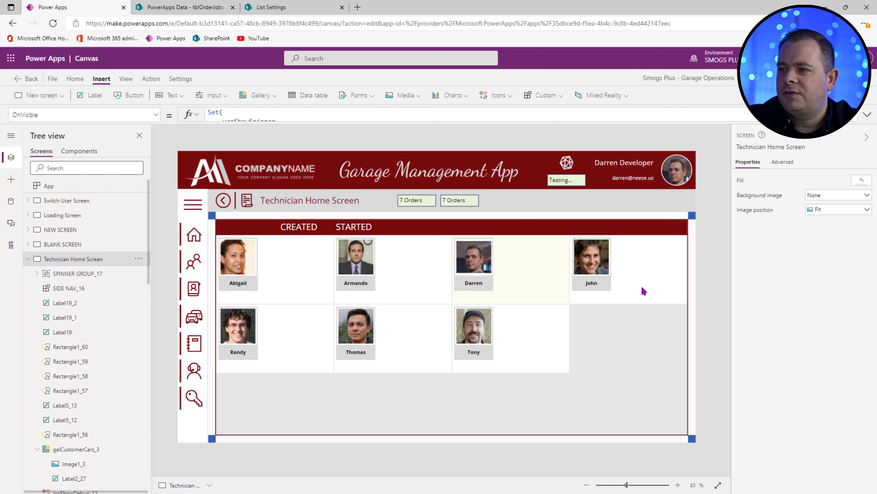
left_click(417, 200)
double_click(456, 200)
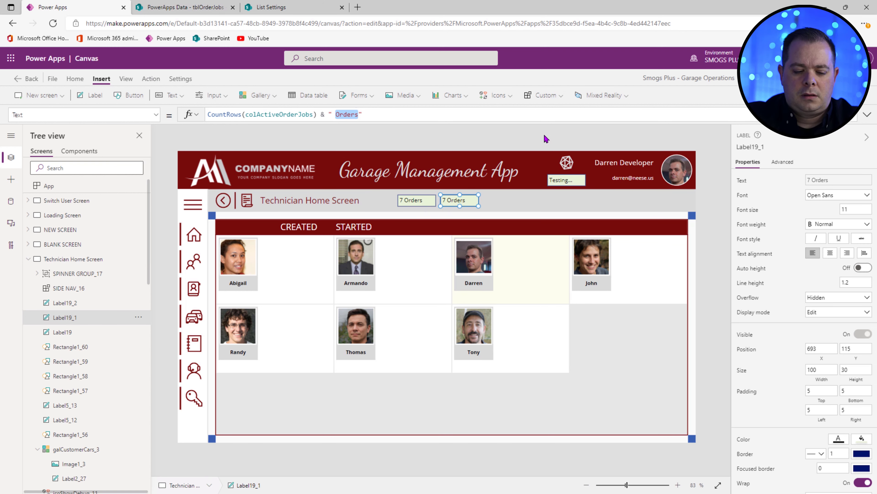
type("Jobs")
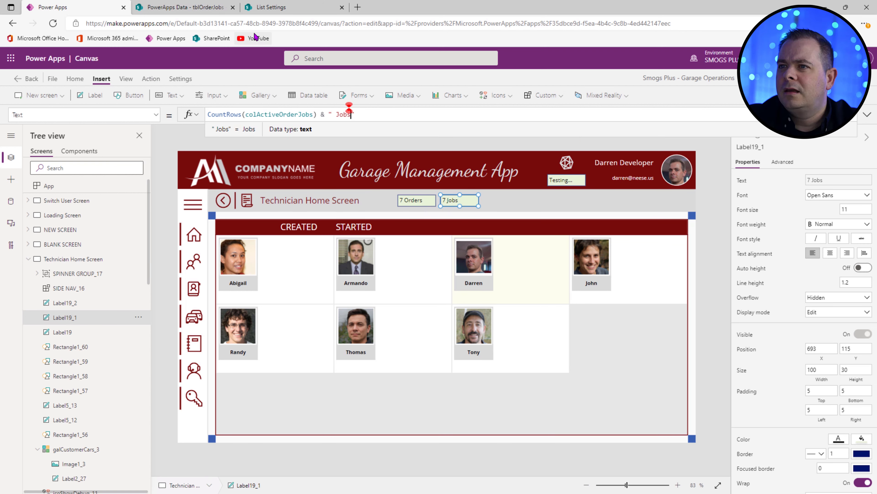
Step: Filter the SharePoint tblOrderJobs list by Status, ticking Ready
left_click(265, 11)
left_click(221, 10)
left_click(665, 188)
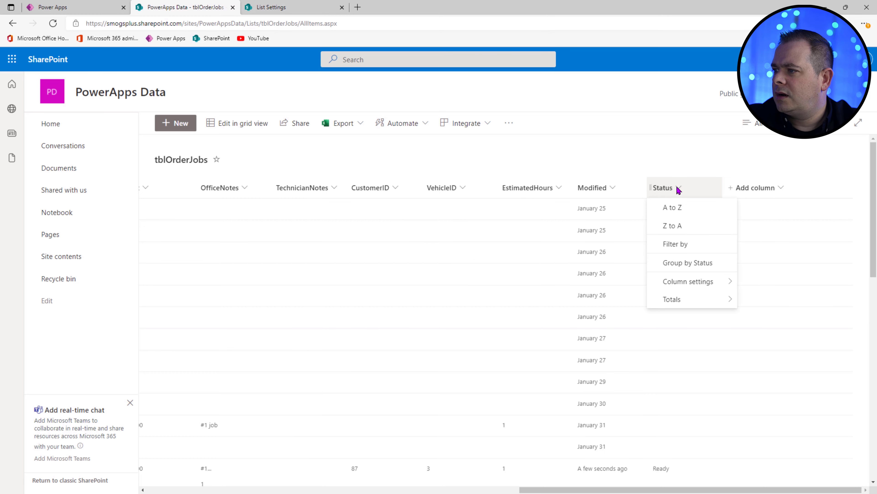
left_click(704, 253)
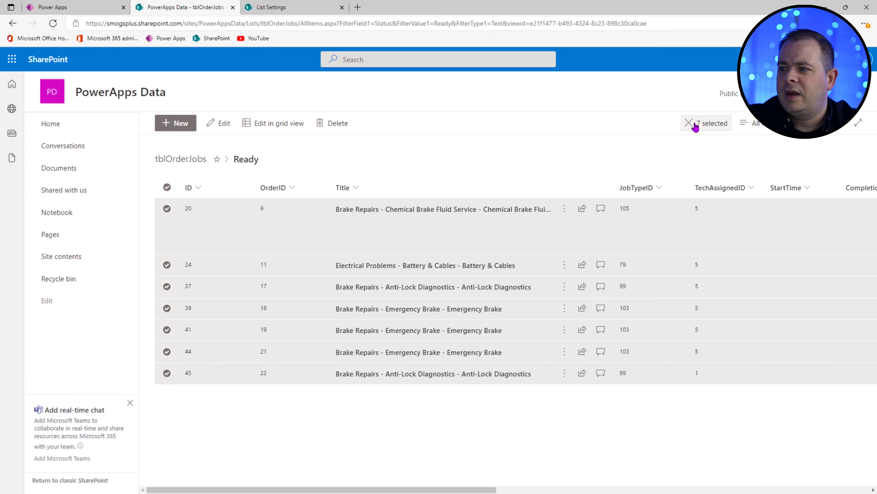
Step: Apply the Ready filter in SharePoint and set the technician gallery's wrap count to 3
left_click(91, 8)
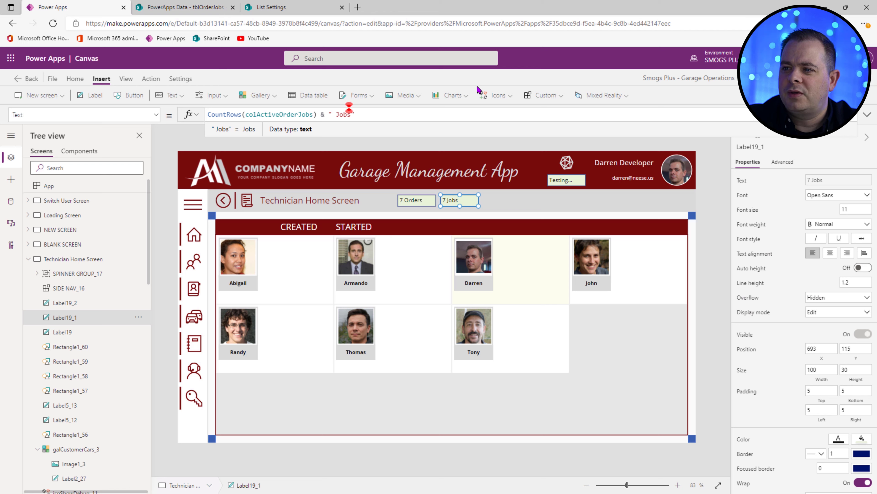
left_click(413, 201)
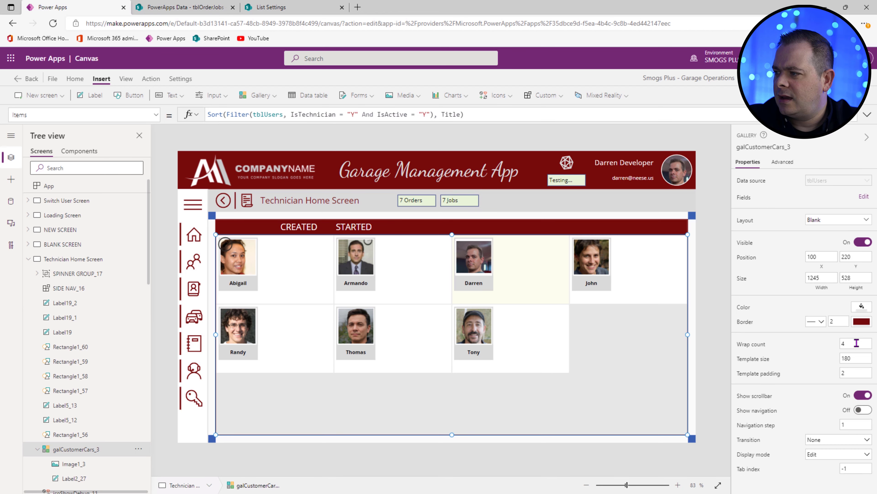
left_click_drag(857, 343, 818, 347)
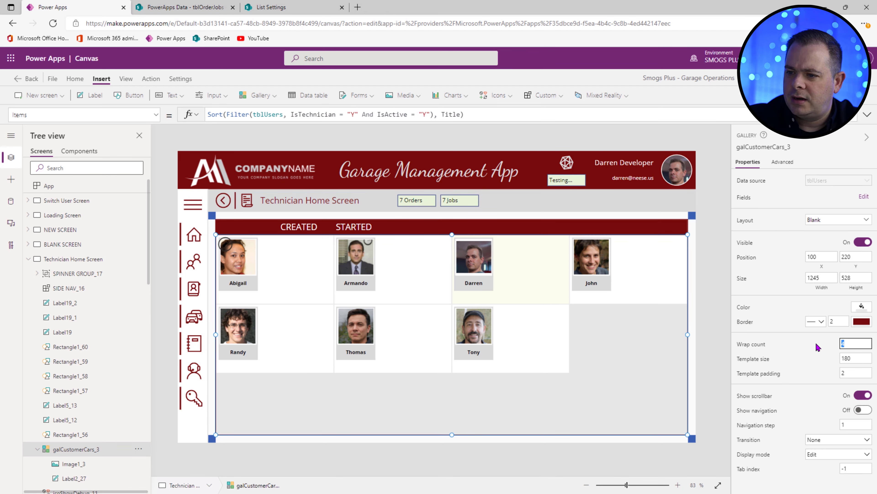
type("3")
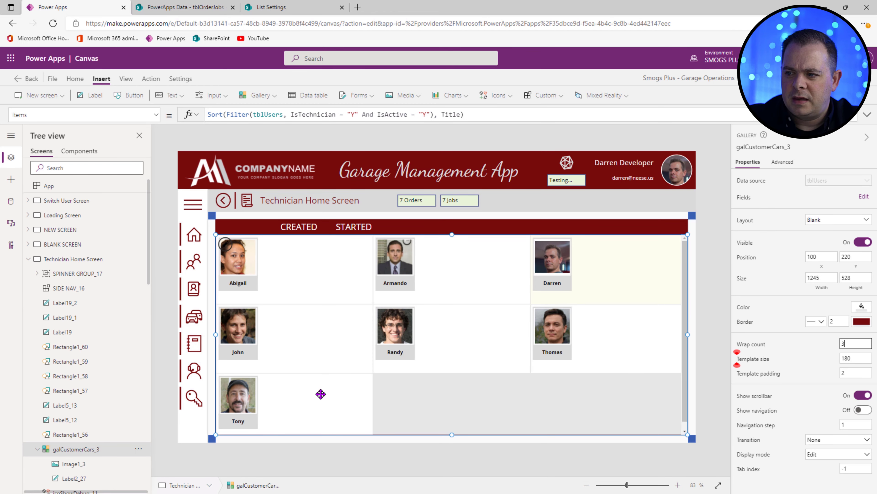
left_click(476, 372)
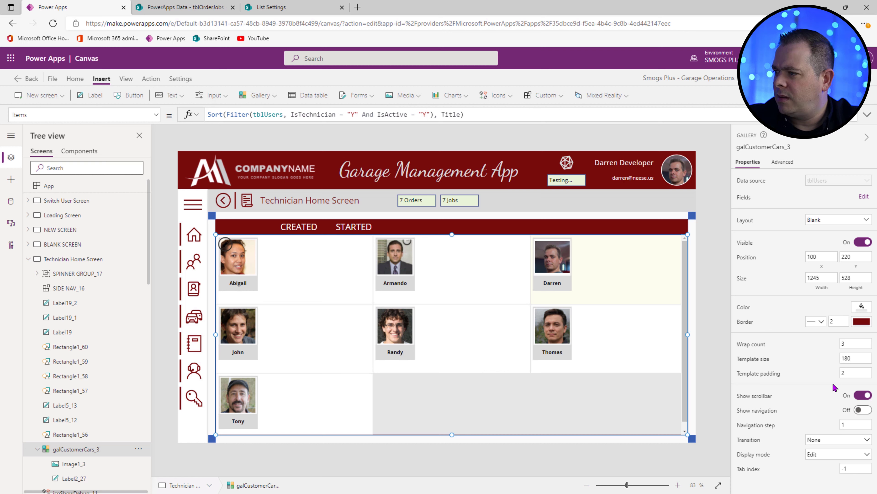
Step: Set the gallery template size to 173 and preview the new layout
left_click_drag(867, 359, 810, 368)
type("173")
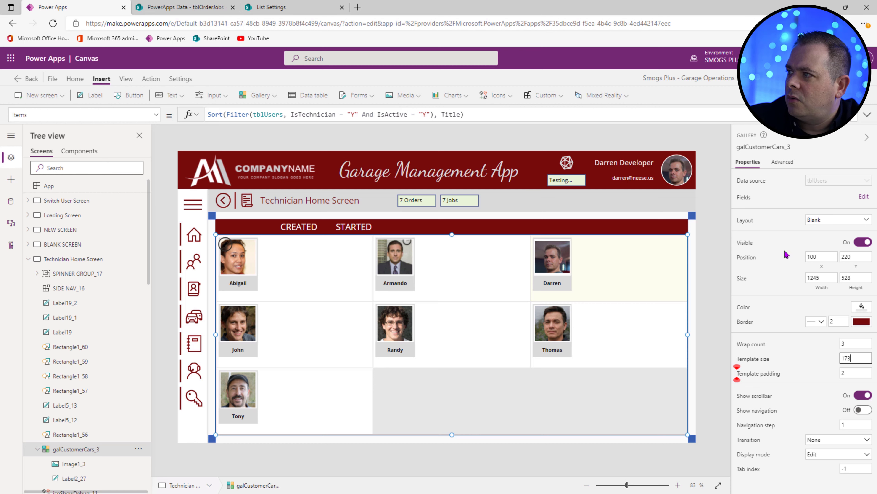
key("F5")
key("Escape")
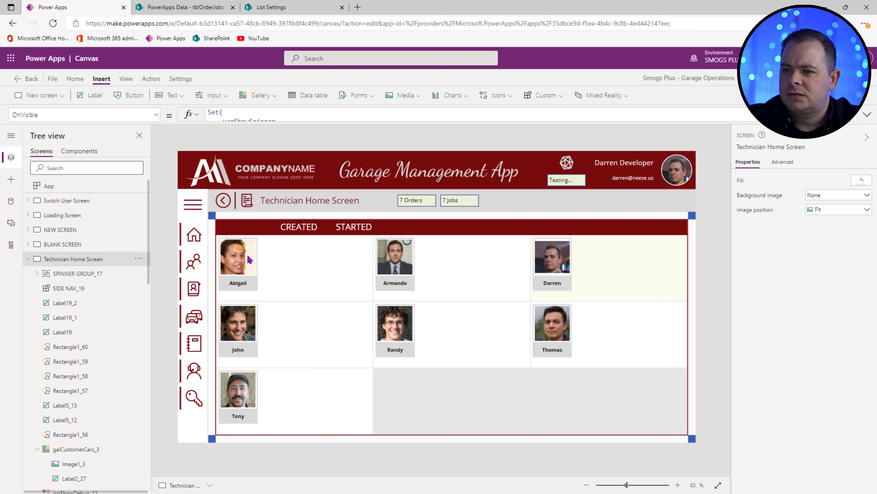
Step: Insert a light-grey blank vertical gallery in the technician card, sized beside the photo
left_click(234, 263)
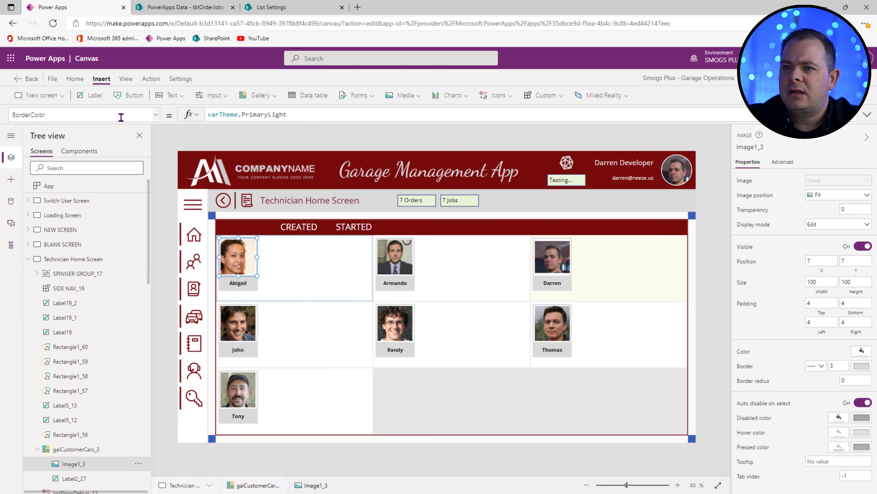
left_click(260, 95)
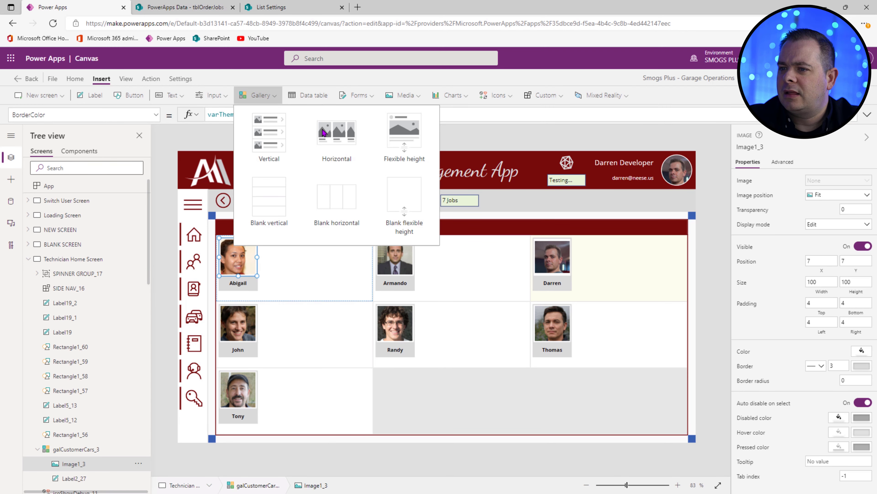
left_click(276, 197)
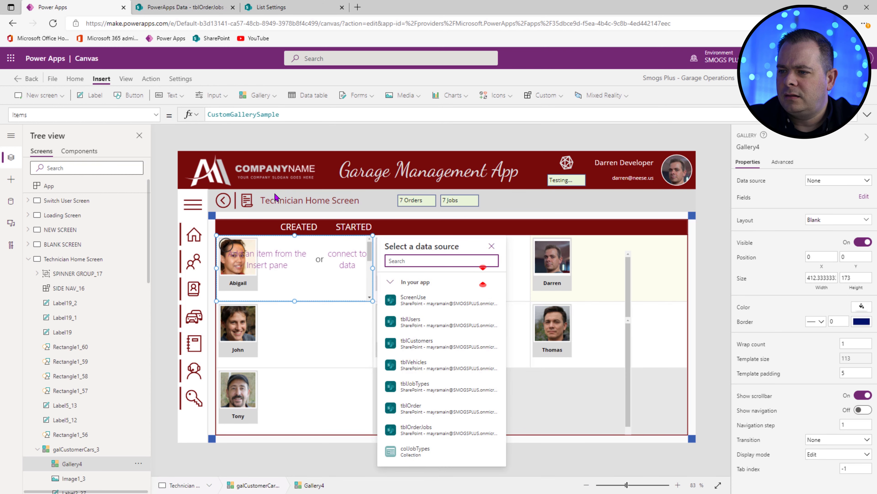
left_click(861, 306)
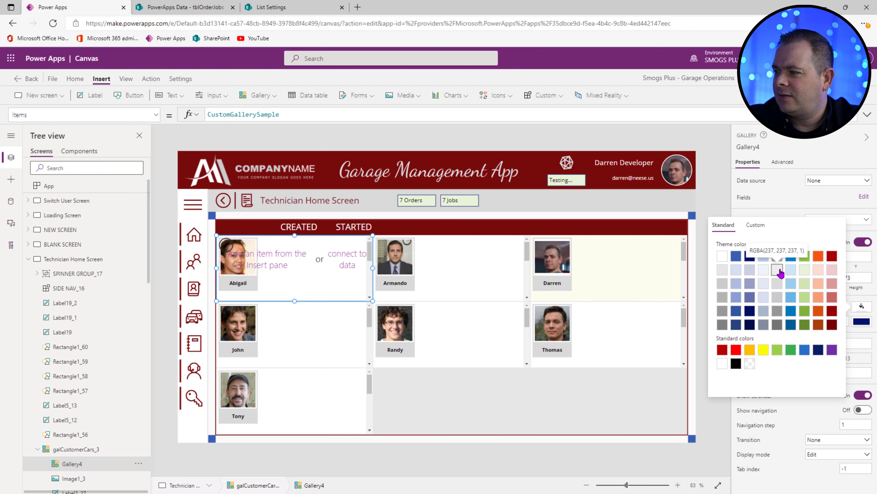
left_click(722, 271)
mouse_move(373, 301)
left_mouse_down()
mouse_move(295, 276)
mouse_move(333, 278)
mouse_move(309, 266)
mouse_move(368, 292)
left_mouse_up()
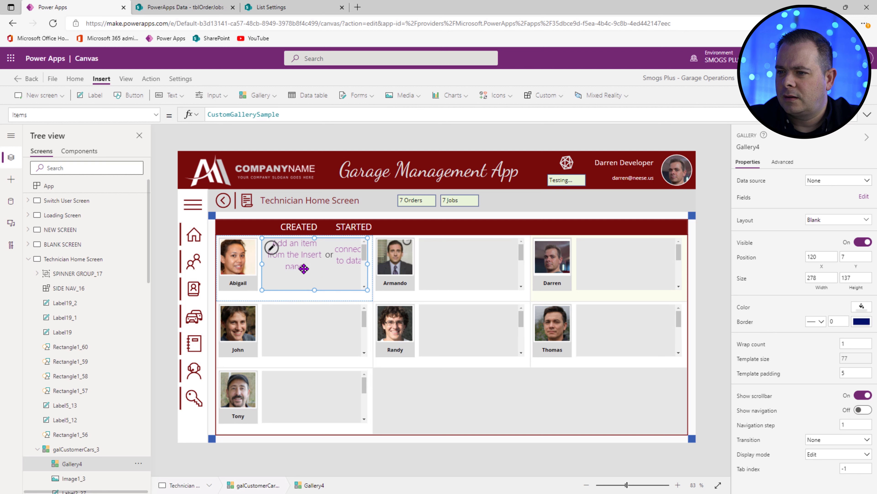
Step: Set the nested gallery's Items to colActiveOrderJobs
double_click(265, 114)
type("col")
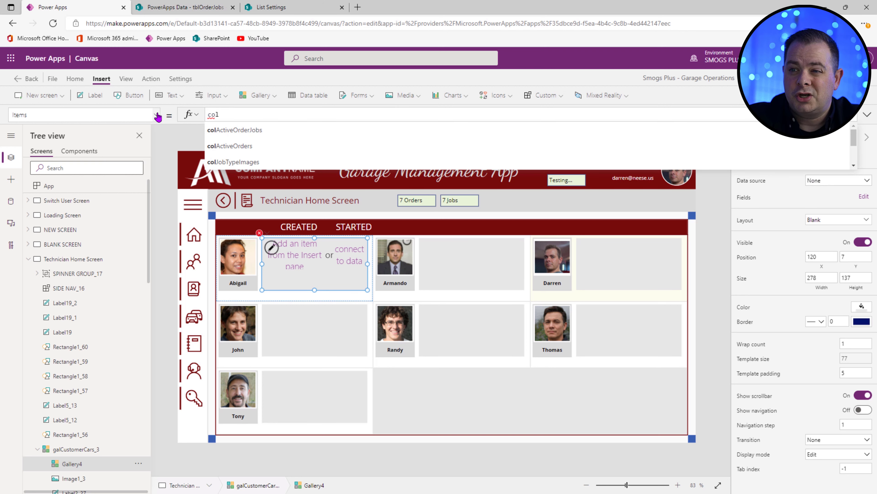
left_click(452, 200)
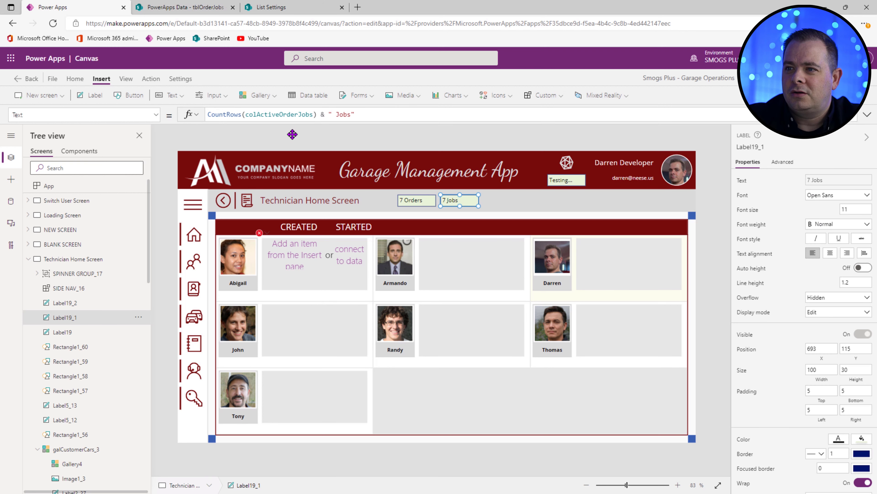
double_click(289, 114)
key("ctrl+c")
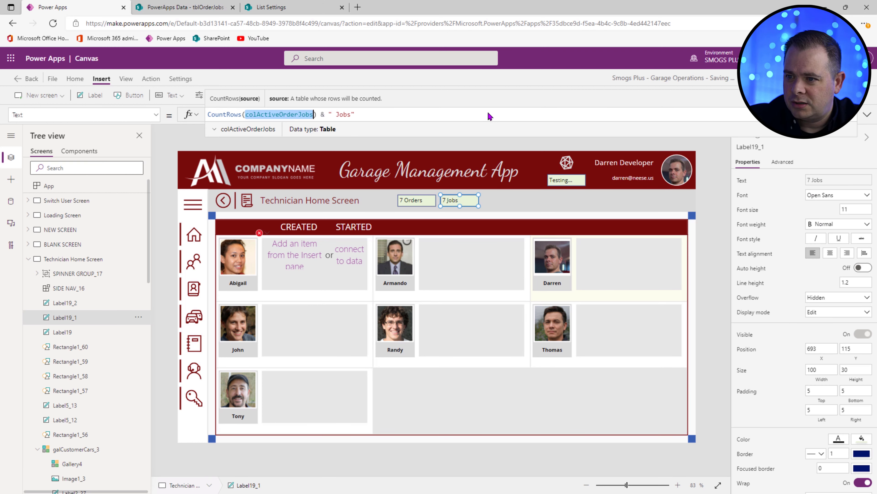
left_click(347, 286)
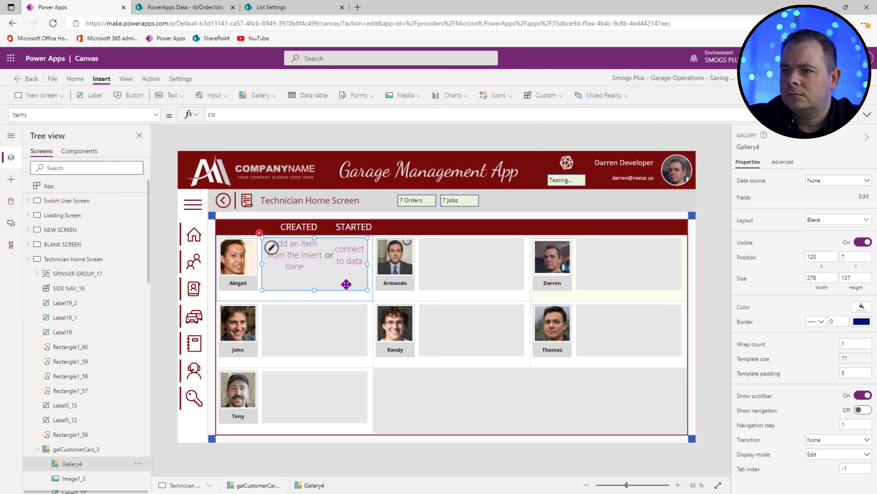
left_click_drag(225, 115, 192, 116)
key("ctrl+v")
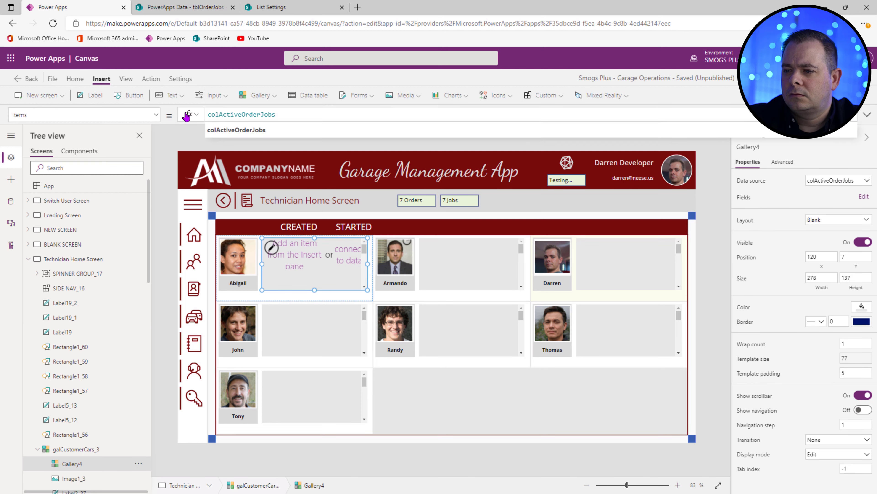
left_click(292, 249)
left_click(291, 249)
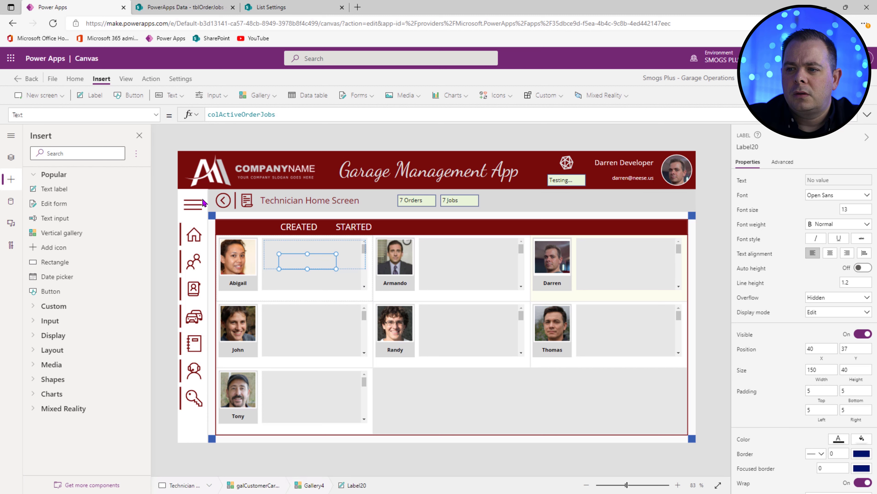
Step: Move the new label to the template's top-left corner and set the nested gallery's template size to 30
left_click_drag(325, 260, 280, 234)
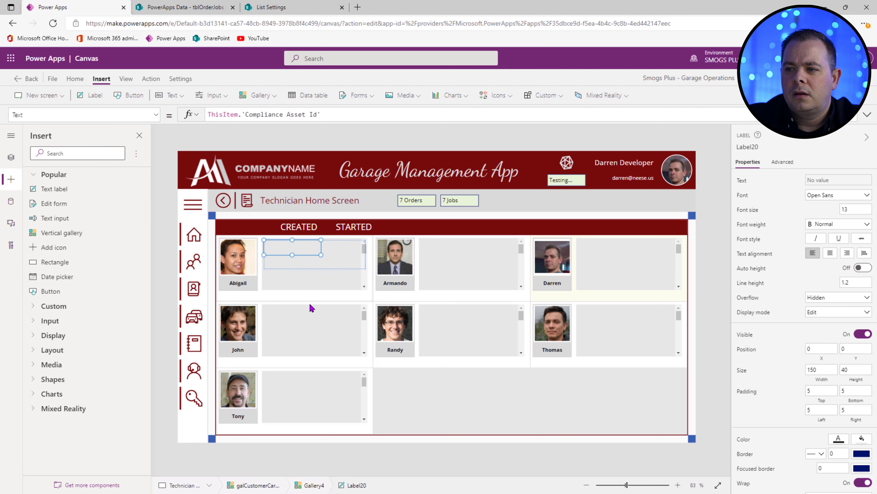
left_click(318, 282)
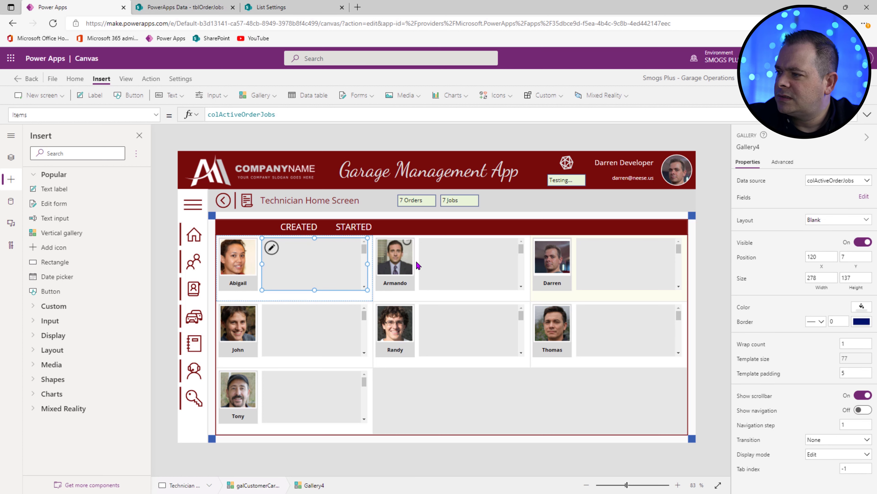
left_click(774, 360)
type("30")
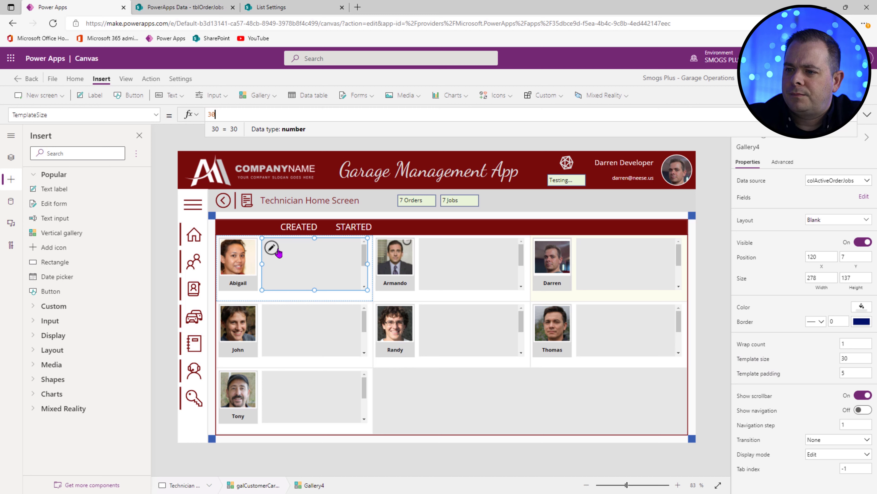
Step: Change the nested gallery's TemplateFill from transparent to White
left_click(287, 248)
left_click(353, 277)
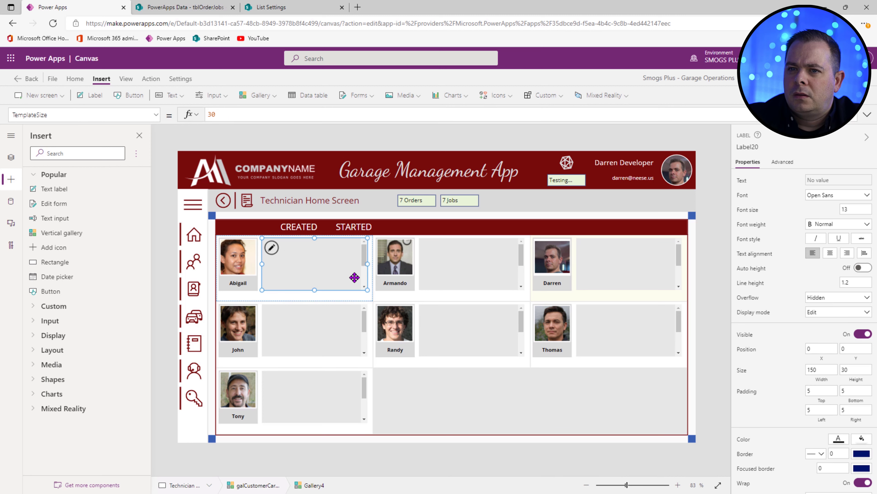
left_click(142, 114)
left_click(155, 115)
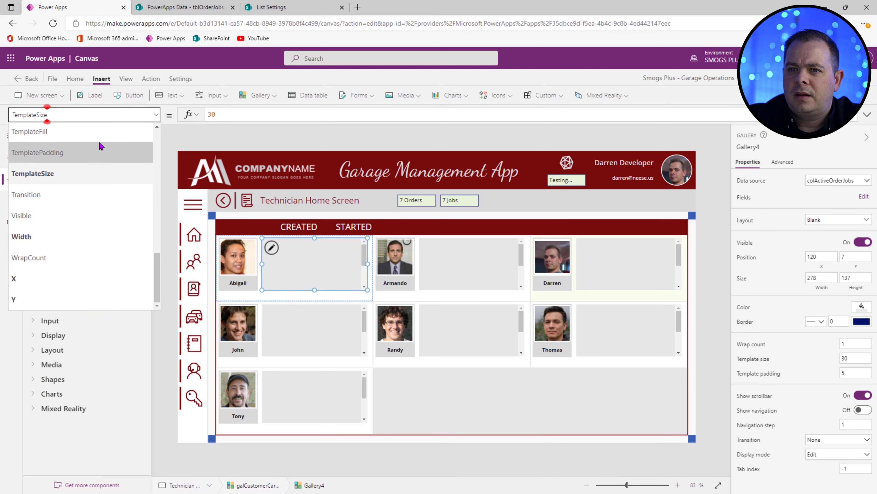
left_click(102, 133)
left_click_drag(272, 114, 147, 110)
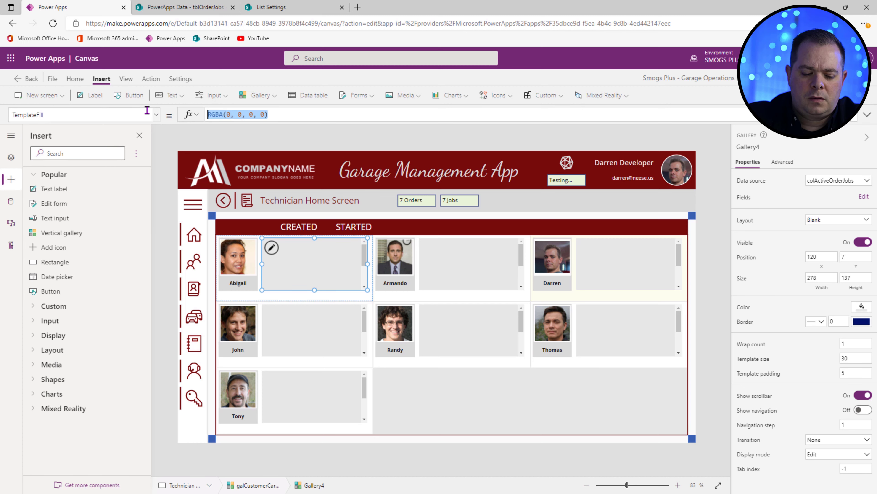
type("White")
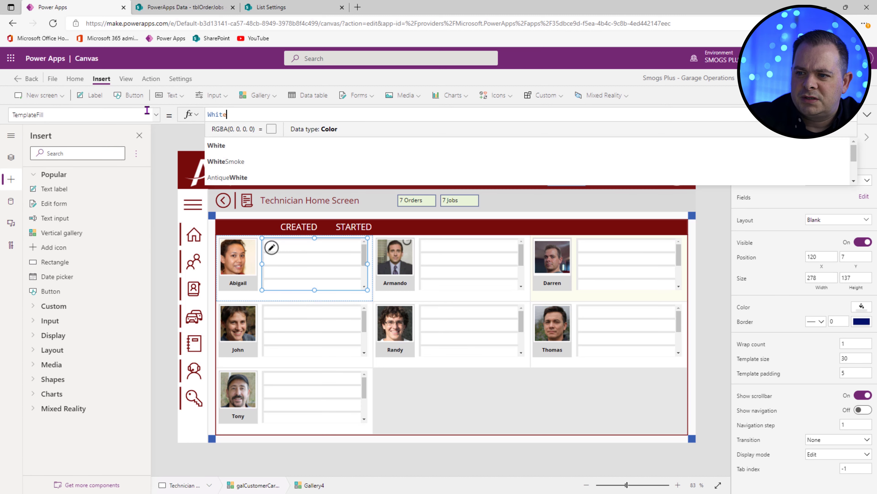
Step: Make the job label show Title instead of Compliance Asset Id, with width Parent.TemplateWidth instead of 150
left_click_drag(321, 115, 244, 116)
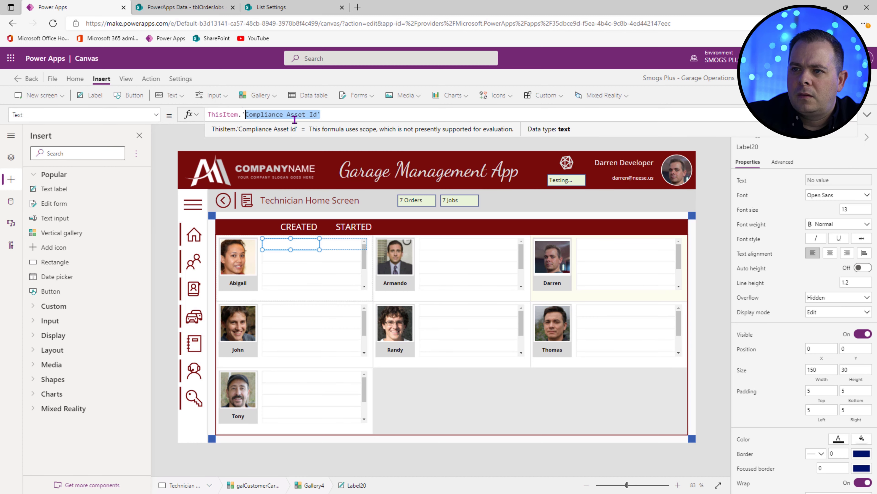
key("BackSpace")
key("BackSpace")
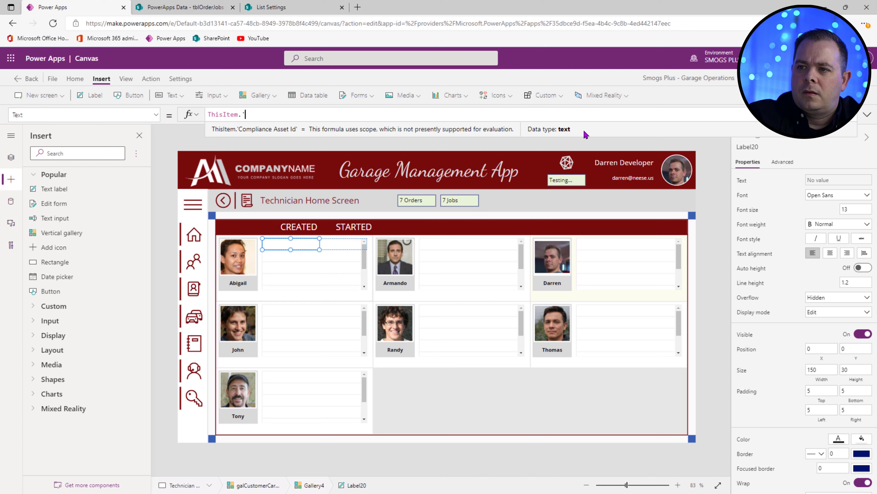
type("Title")
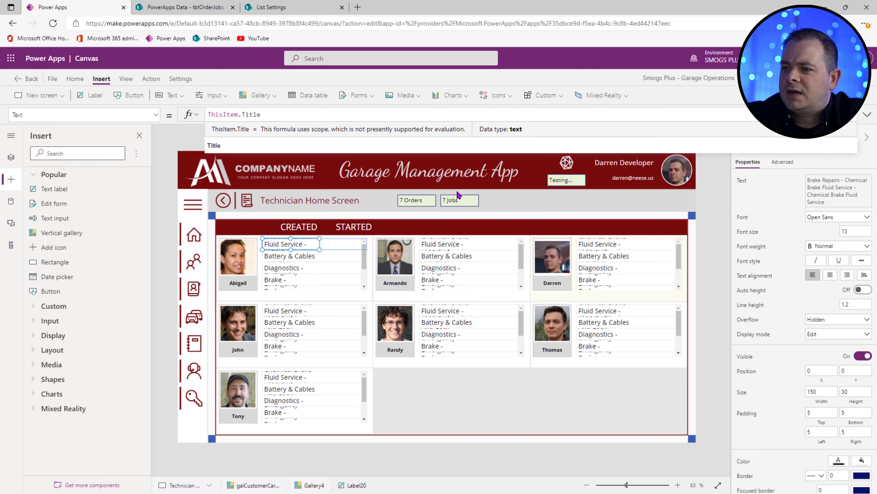
left_click(821, 392)
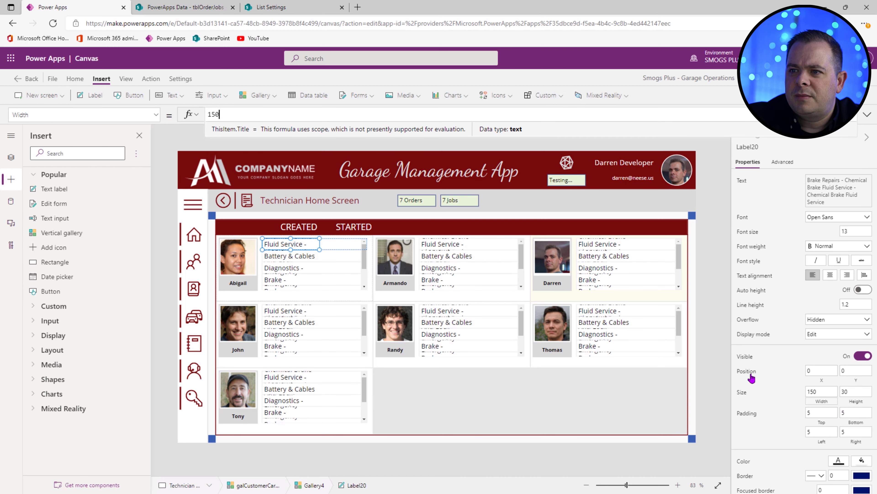
left_click(223, 114)
left_click_drag(225, 114, 178, 114)
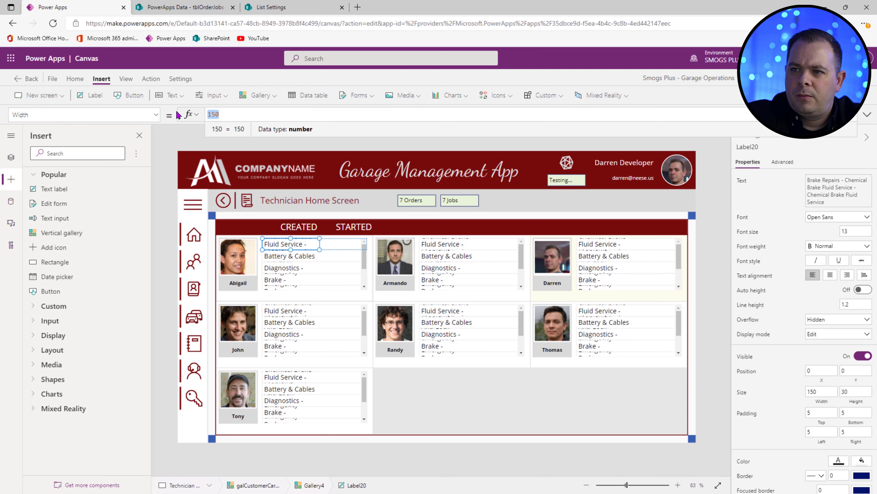
type("Parent.T")
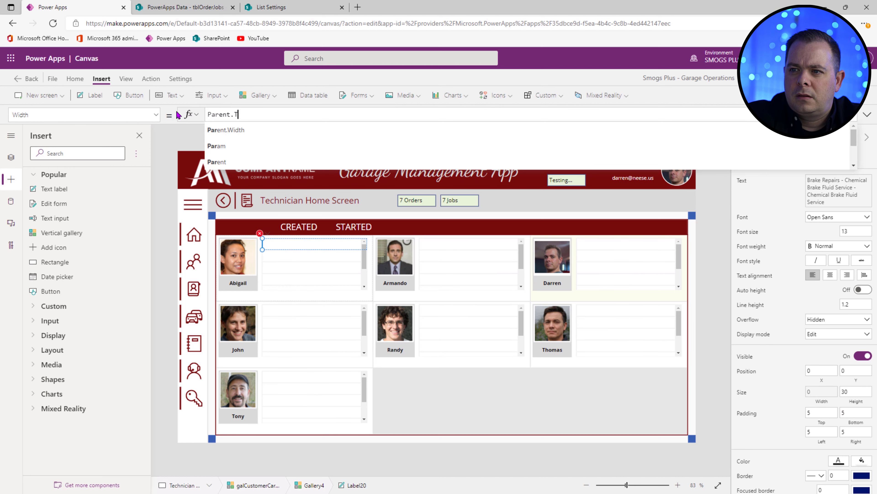
type("emplate")
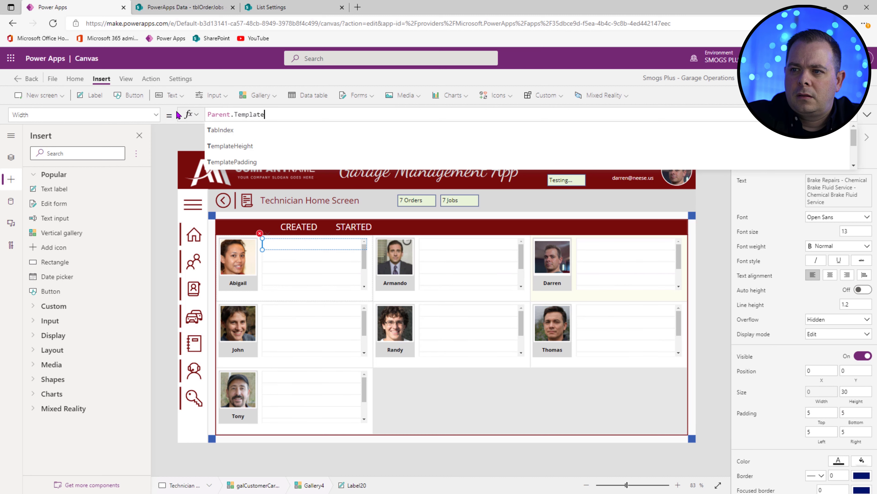
type("Width")
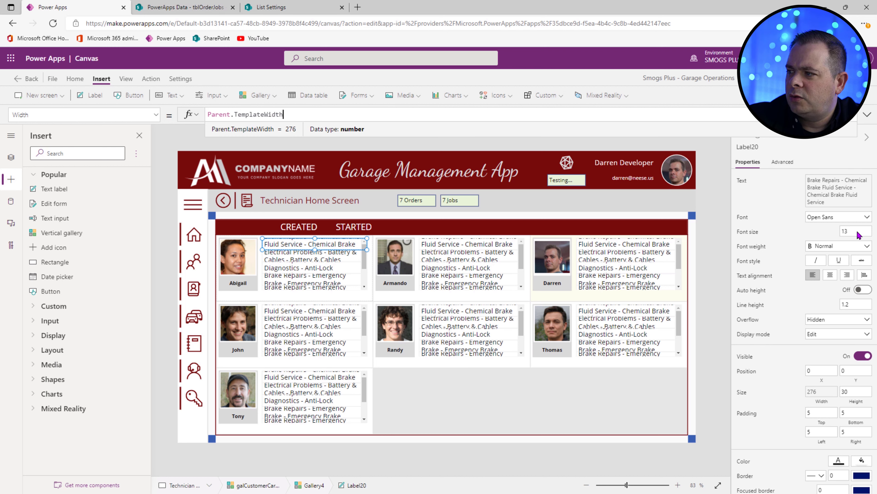
Step: Set the job label's font size to 11, then down to 10
double_click(852, 231)
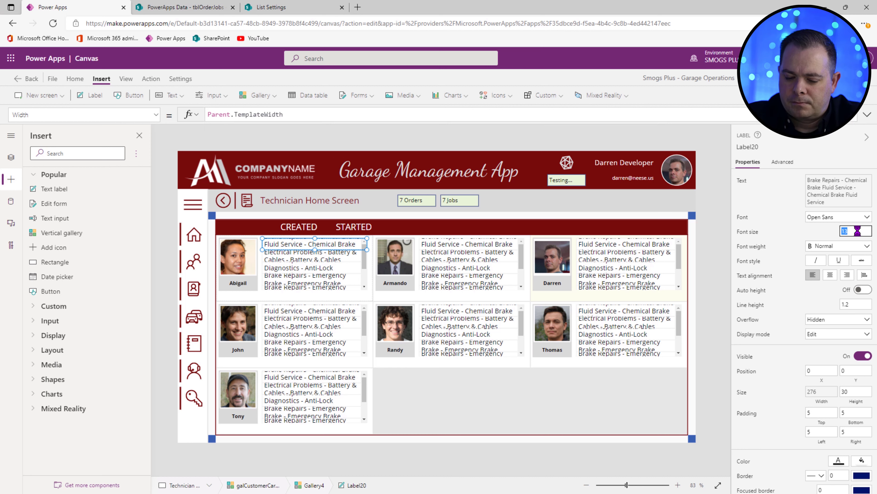
type("11")
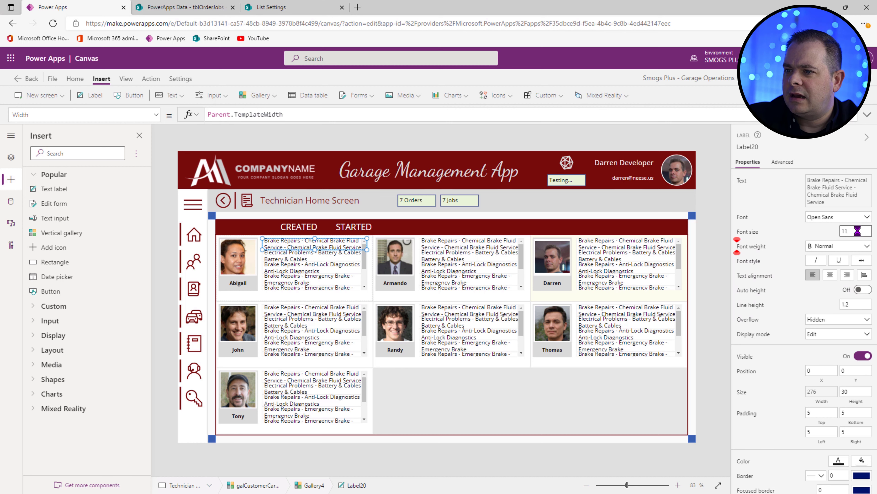
left_click_drag(853, 231, 654, 235)
type("10")
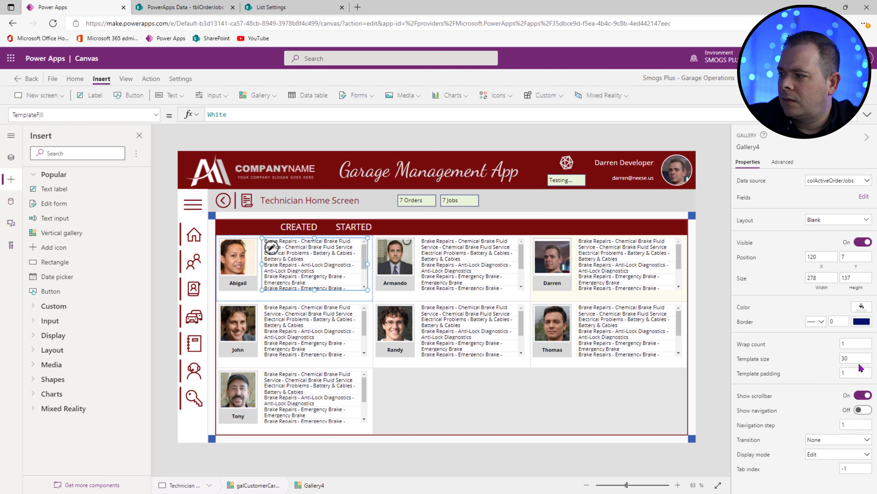
left_click_drag(858, 358, 821, 359)
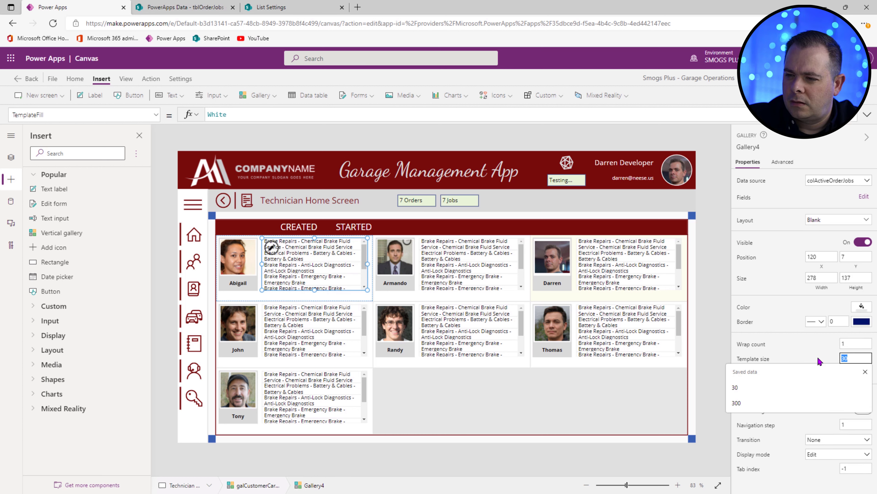
Step: Set the nested gallery's template size to 50 with a 2-thickness light grey border
type("50")
left_click_drag(839, 322, 812, 323)
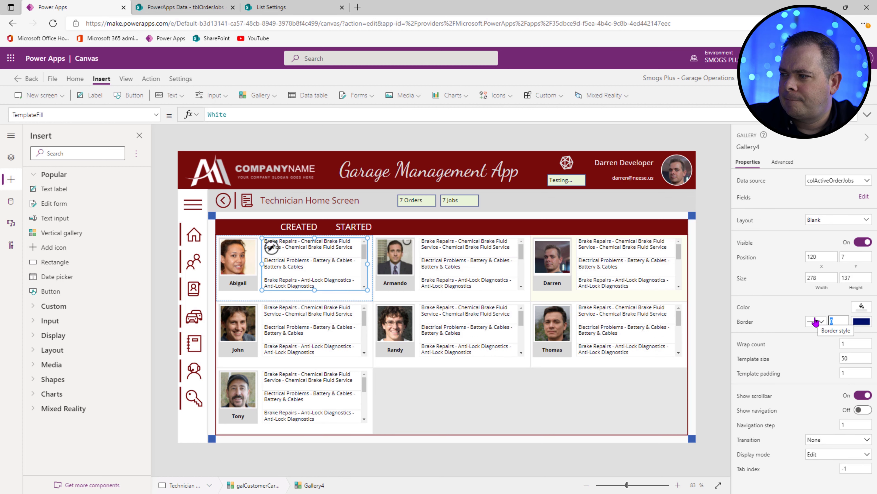
type("2")
left_click(863, 323)
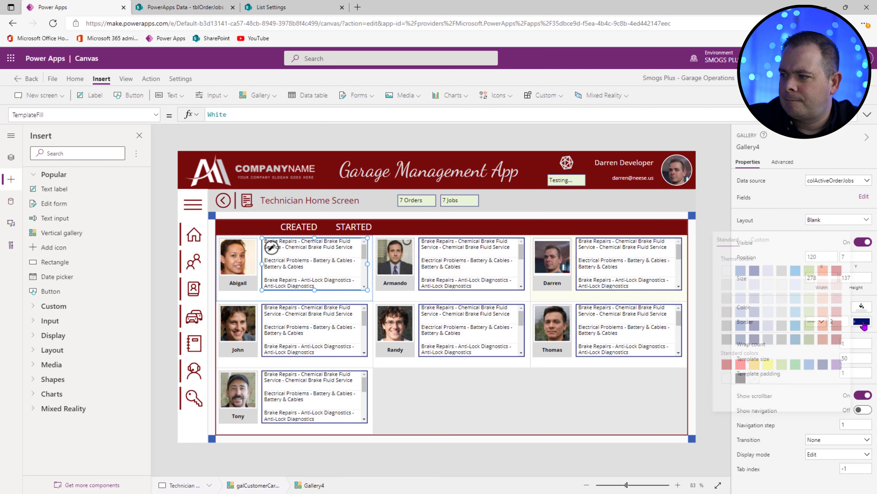
left_click(725, 286)
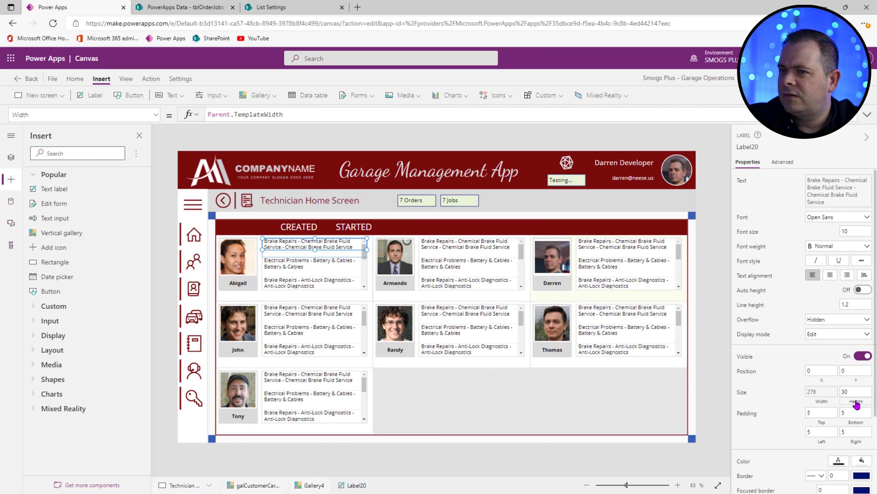
Step: Set the job label's Height to Parent.TemplateHeight
left_click(856, 394)
type("Parent.")
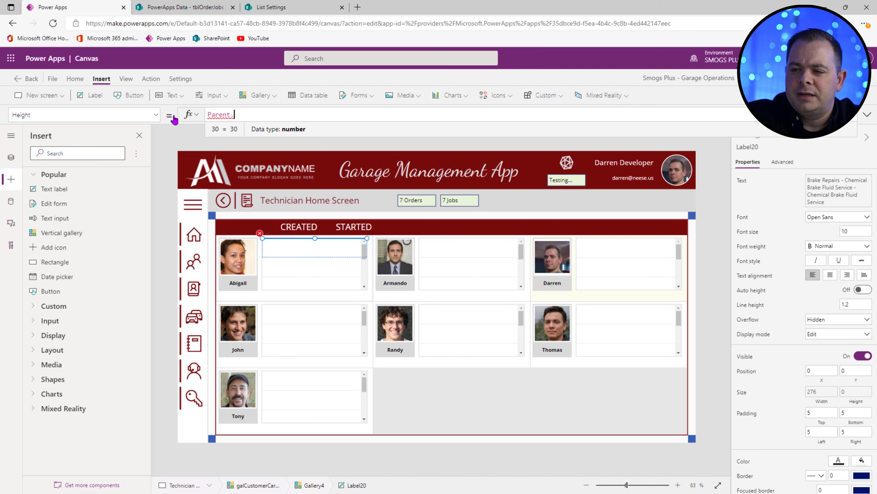
type("TemplateHe")
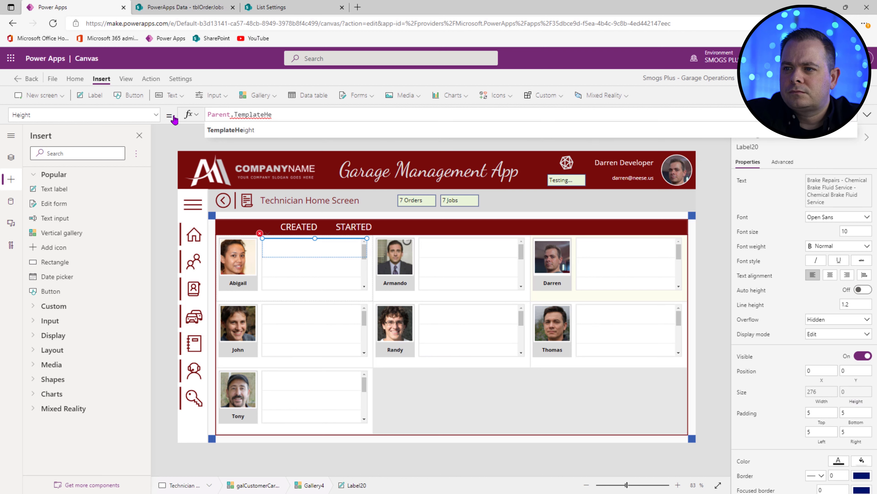
key("Tab")
Step: Set the nested gallery's Height to Parent.TemplateHeight - Self.X * 2
left_click(416, 293)
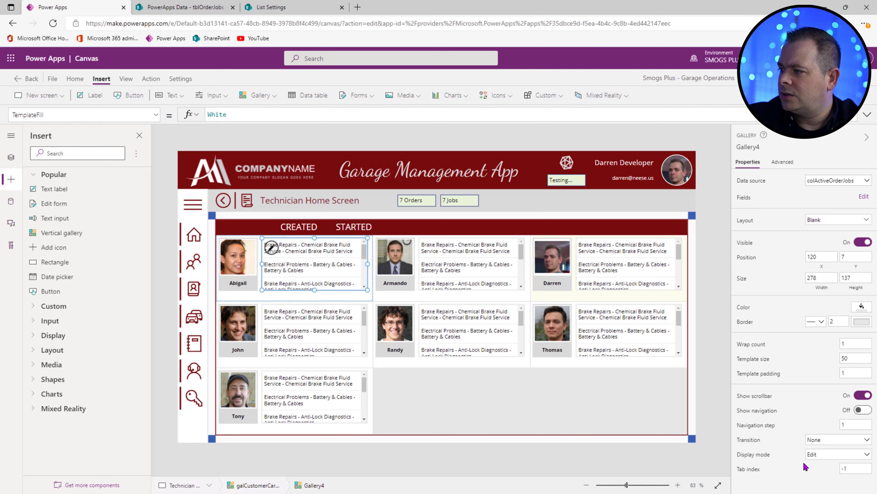
left_click(856, 279)
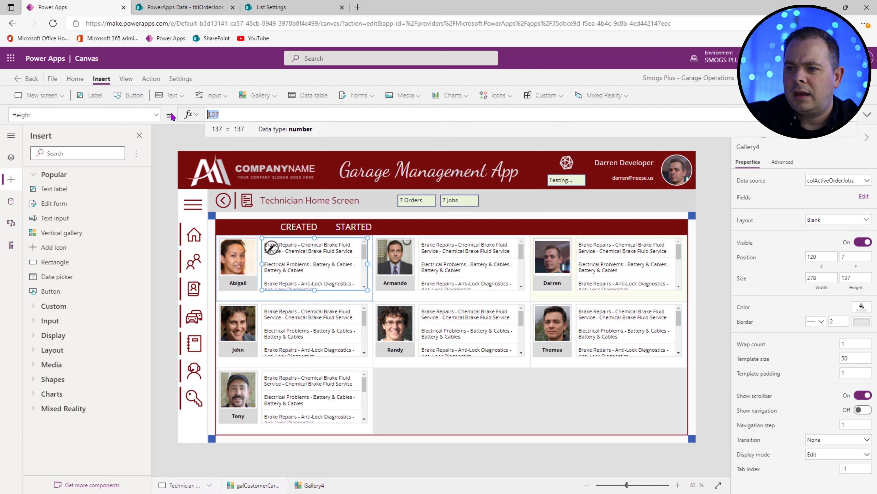
type("Pare")
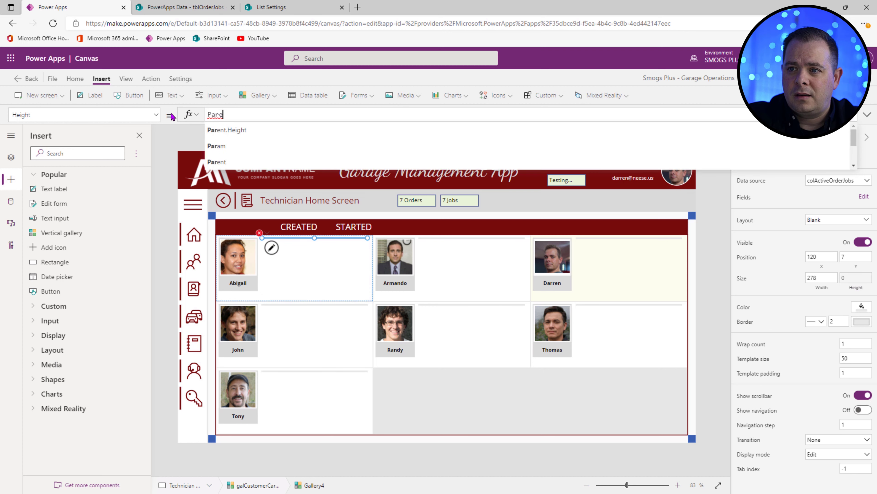
type("nt.TemplateHeigh")
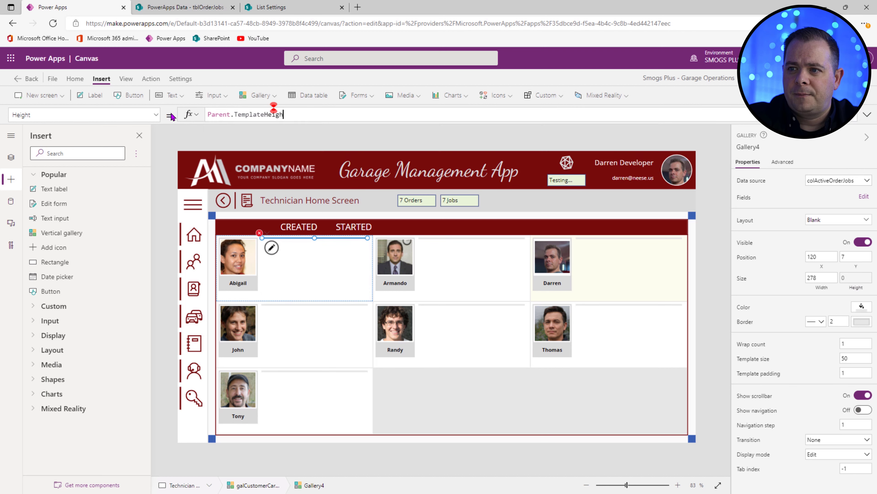
type("t ")
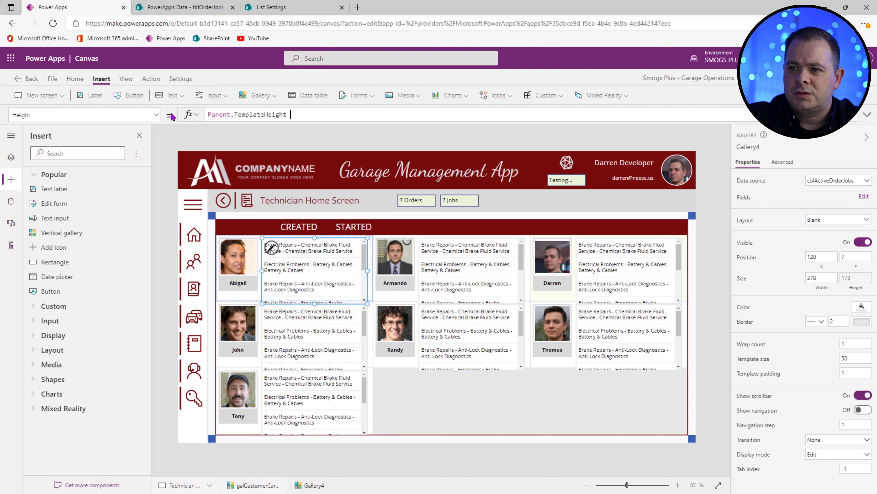
type("- Self")
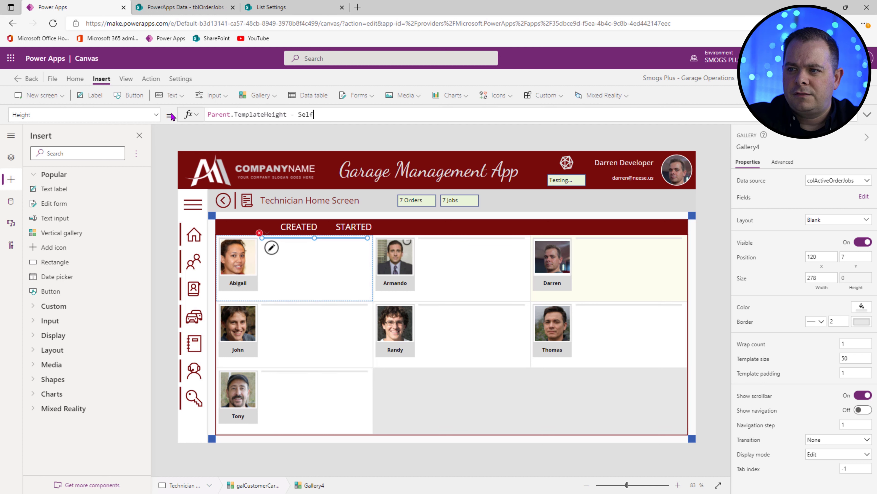
type(".X")
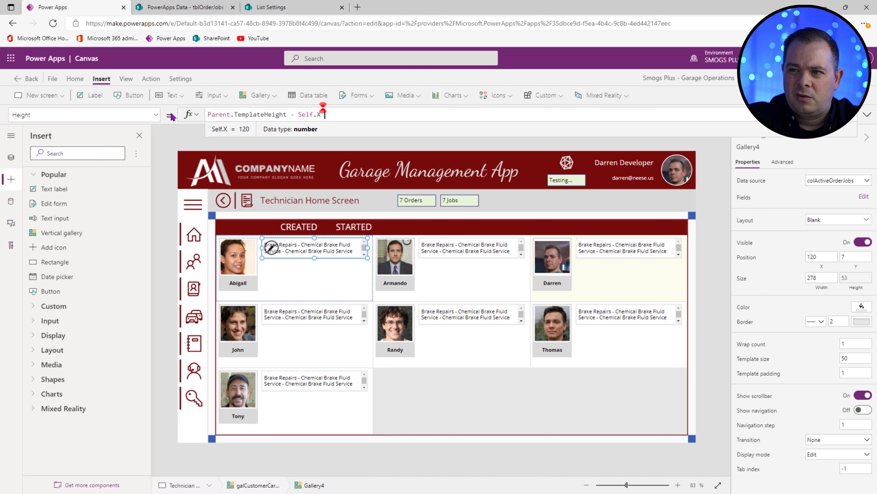
type(" * 2")
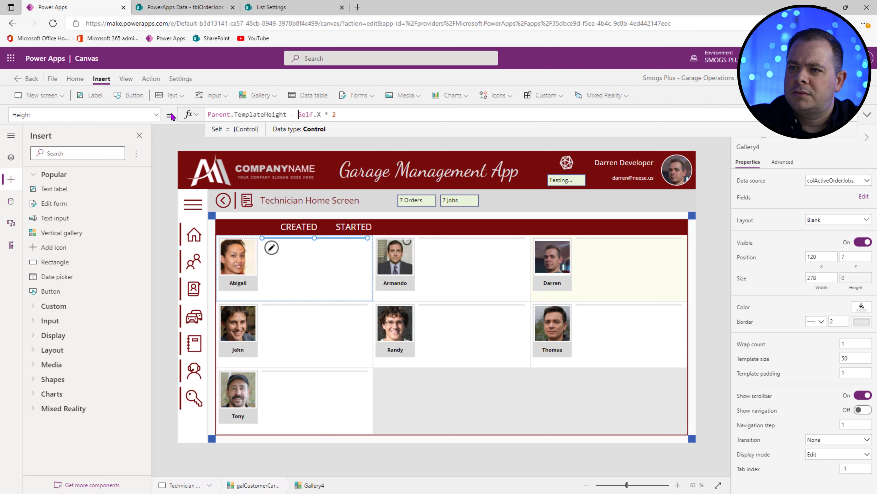
Step: Change Self.X to Self.Y so the gallery Height becomes Parent.TemplateHeight - Self.Y * 2
key("shift+Right")
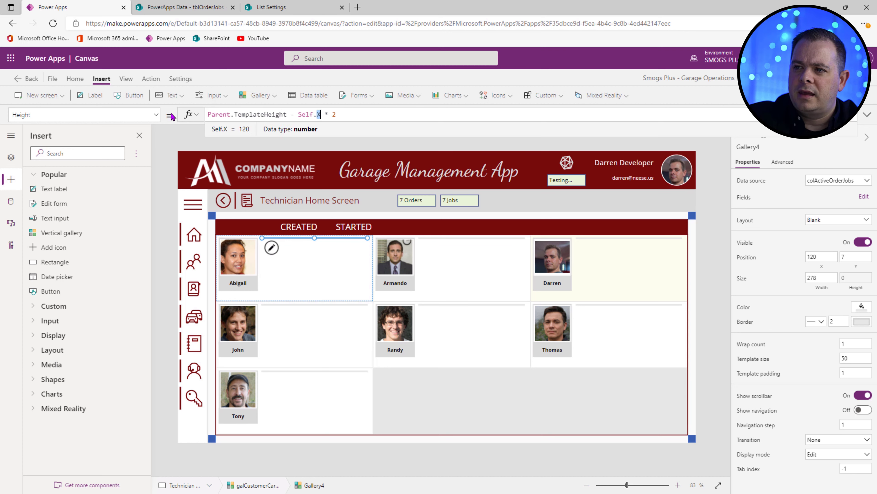
key("Left")
key("Left")
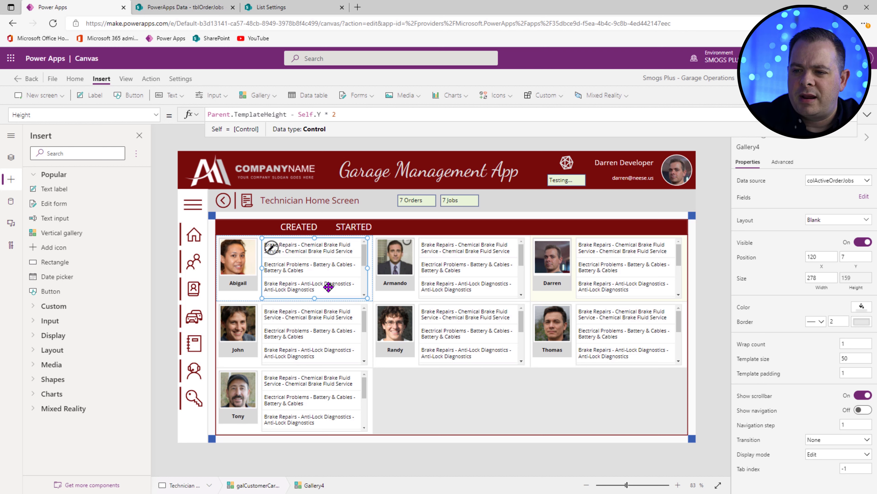
left_click(204, 8)
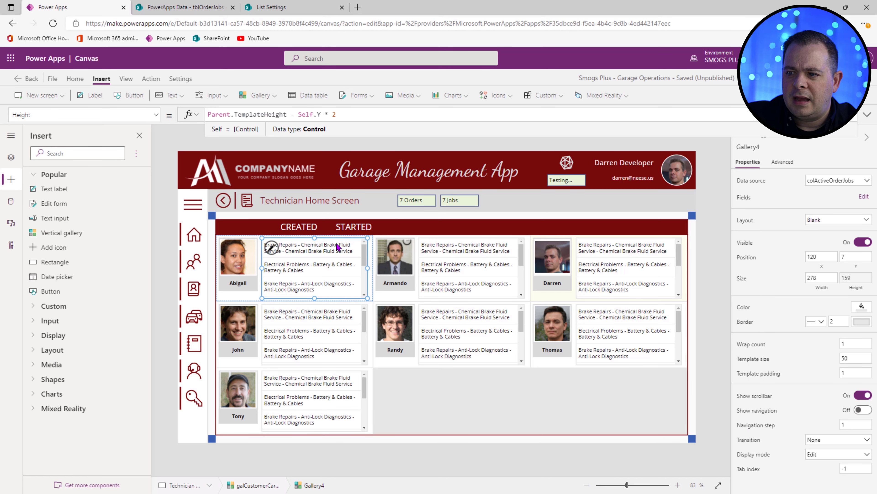
left_click(337, 246)
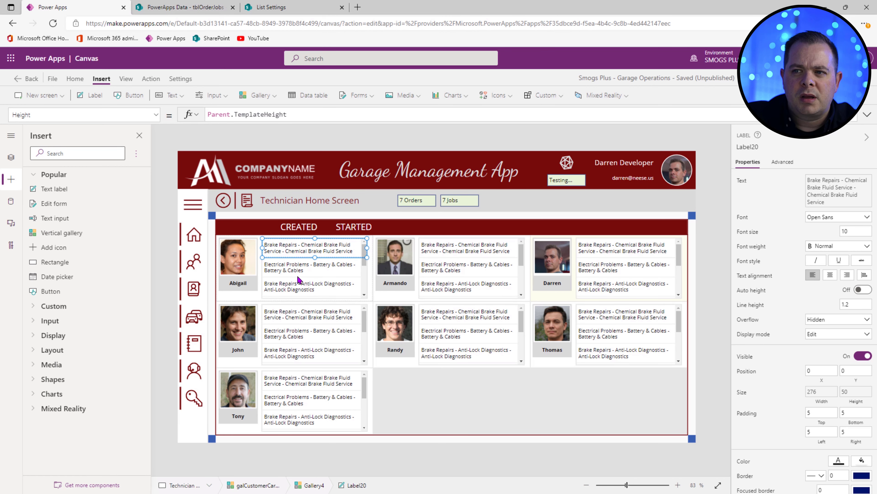
Step: Set the job label's Text to Last(Split(ThisItem.Title, " - ")).Result to show only job names
left_click(737, 183)
left_click(258, 114)
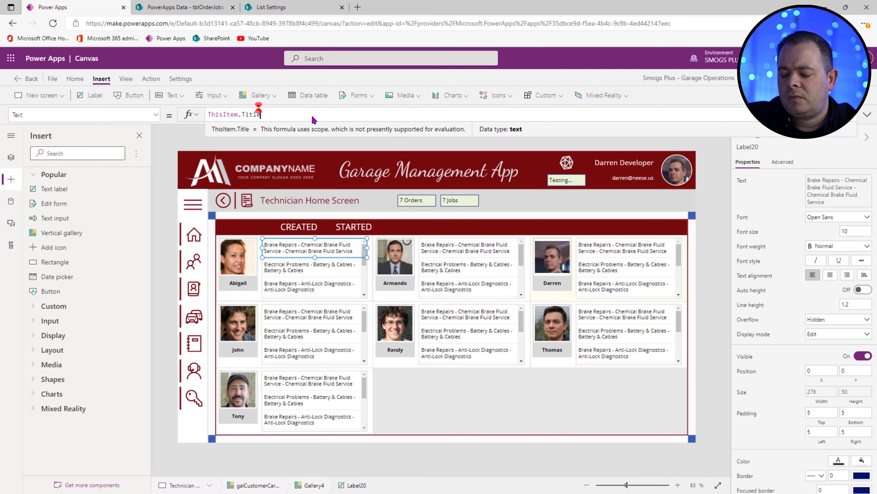
key("Home")
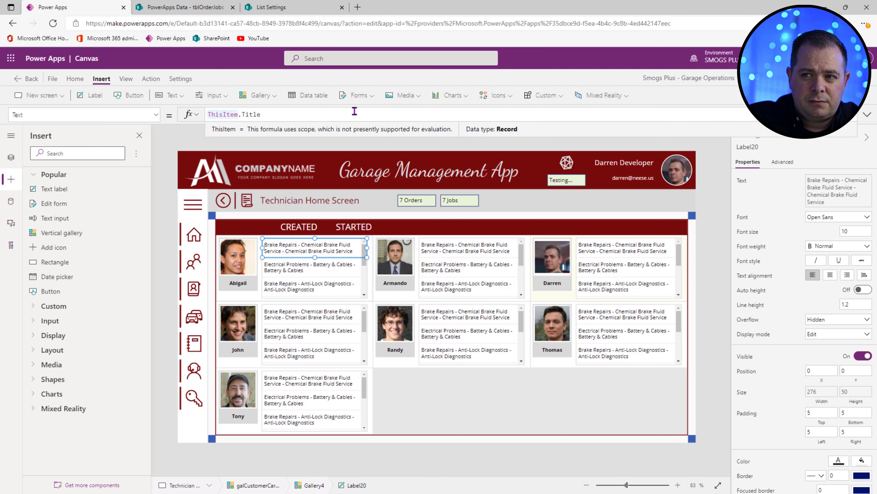
type("Split(")
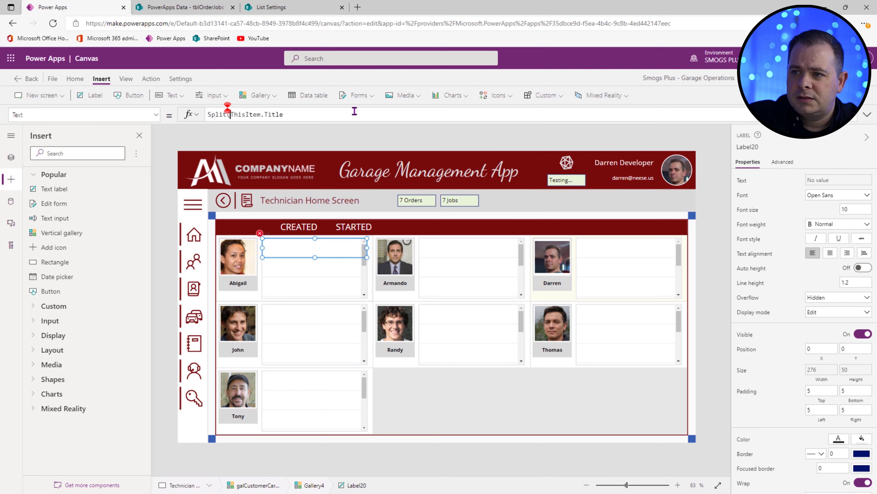
key("End")
type(", \" - \"")
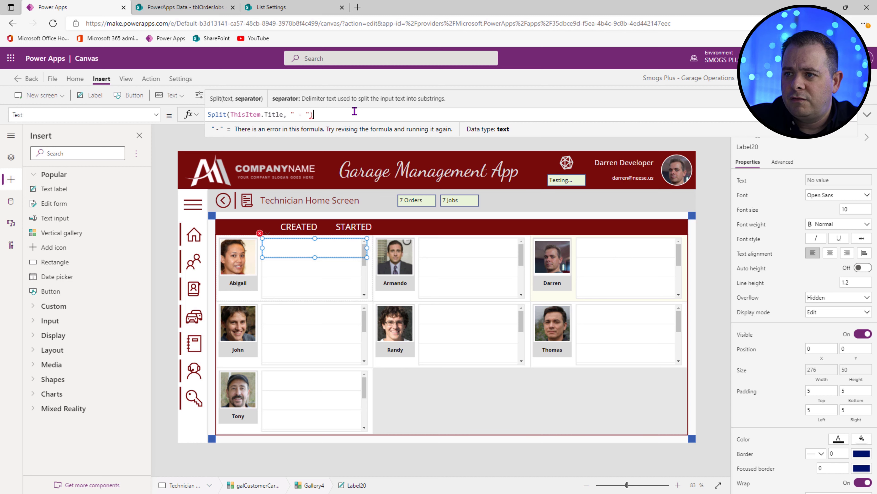
type(")")
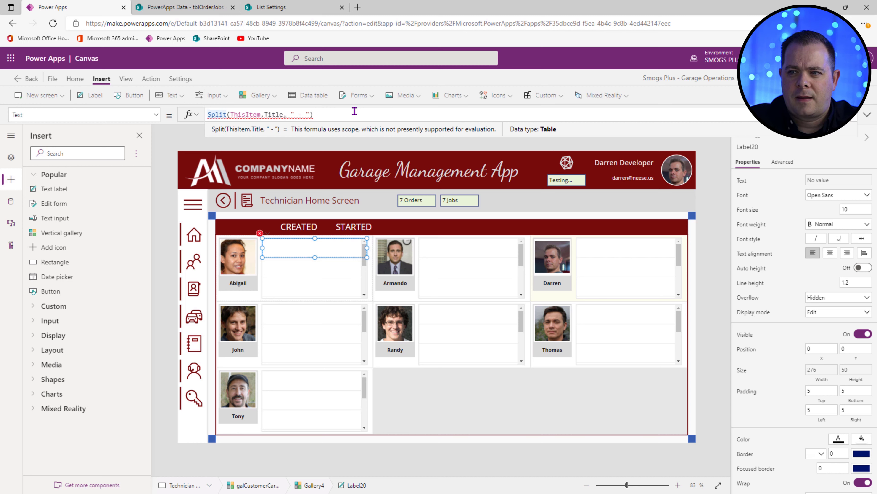
key("Home")
type("Last(")
key("End")
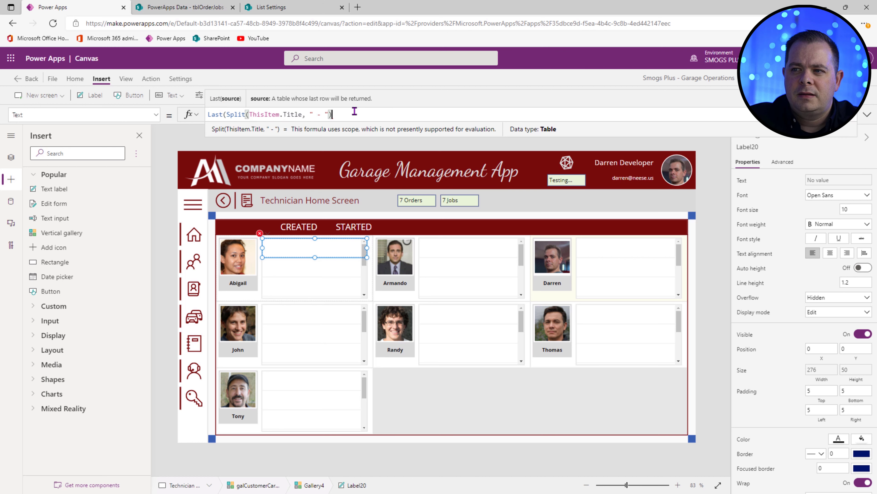
type(", 1")
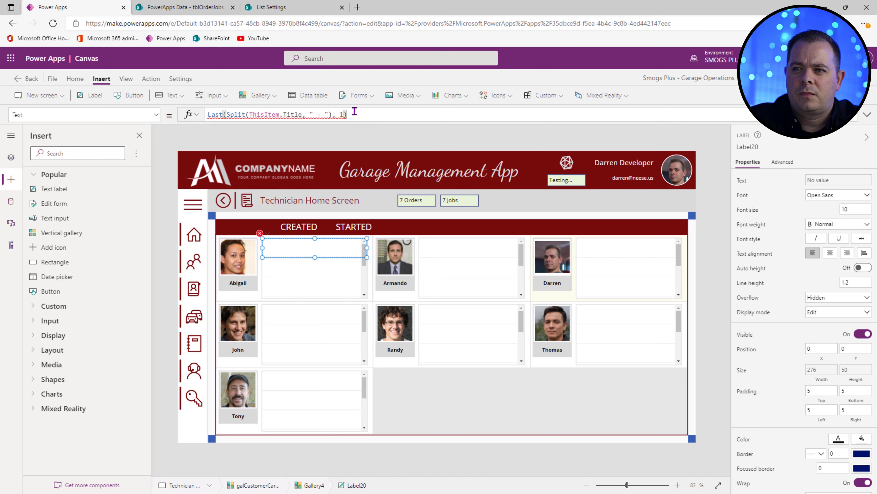
key("BackSpace")
key("BackSpace")
key("BackSpace")
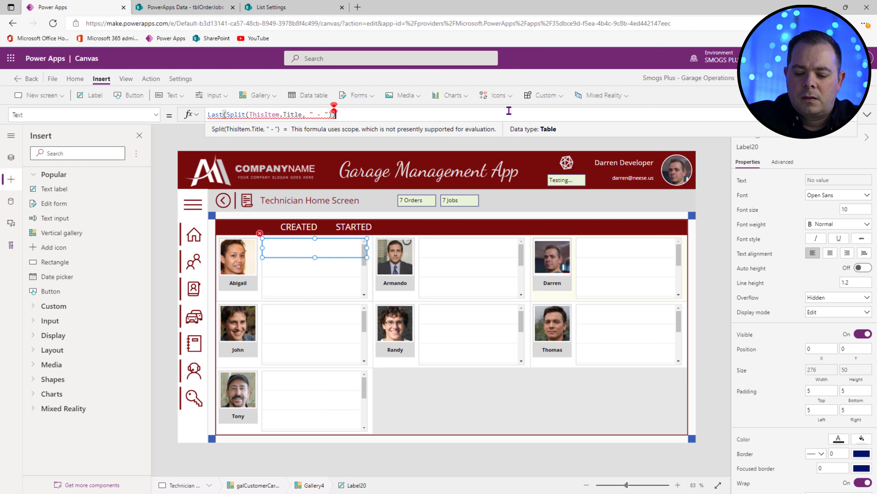
key("End")
type(".")
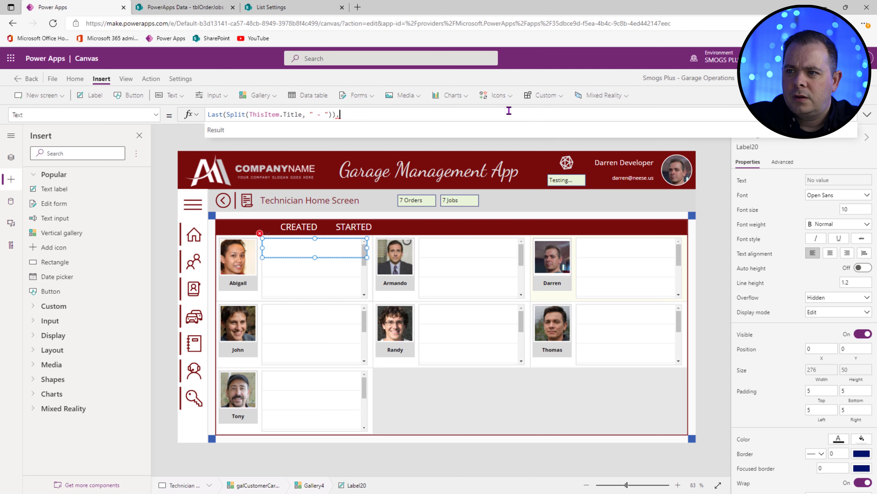
key("Tab")
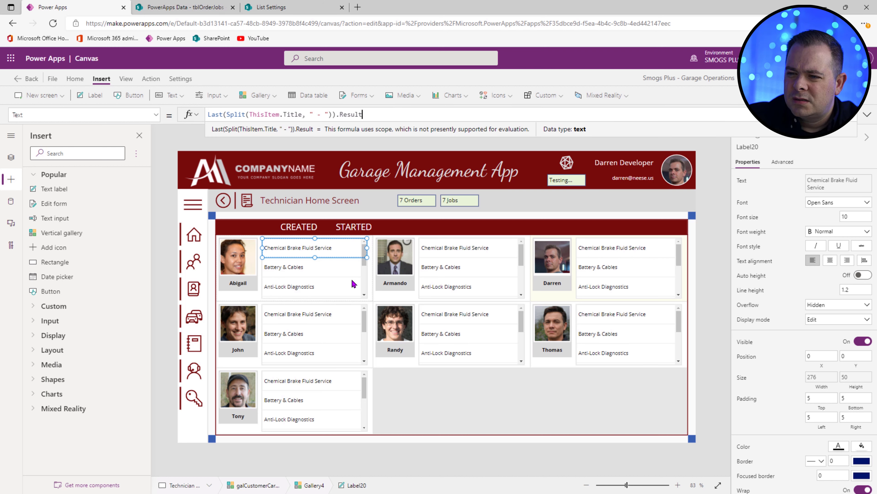
Step: Reduce the nested job gallery's template size from 50 to 30
left_click(332, 280)
left_click(853, 358)
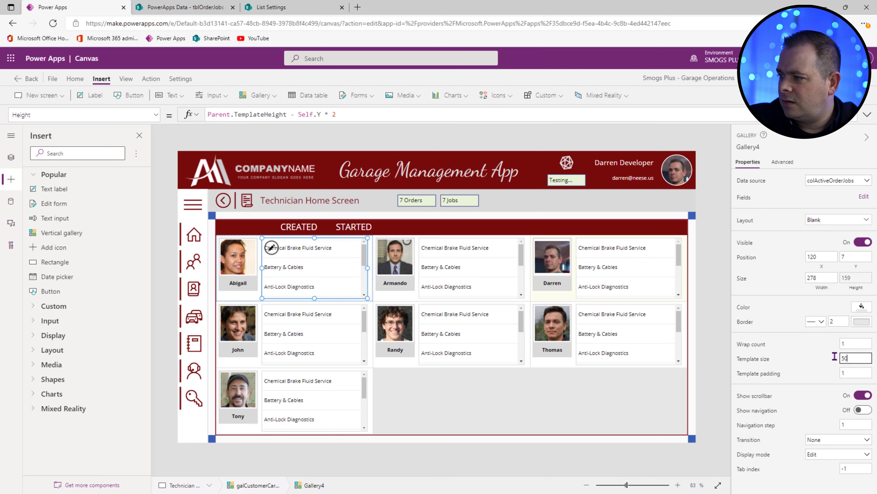
double_click(835, 356)
type("30")
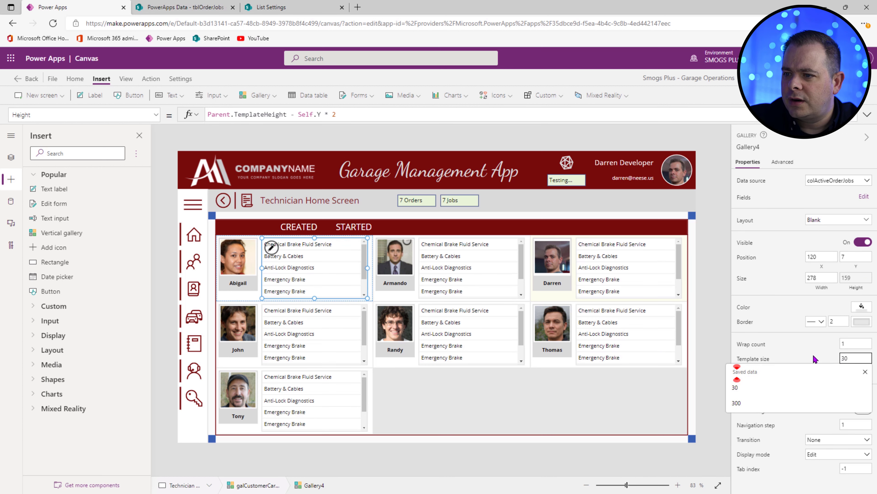
left_click(711, 303)
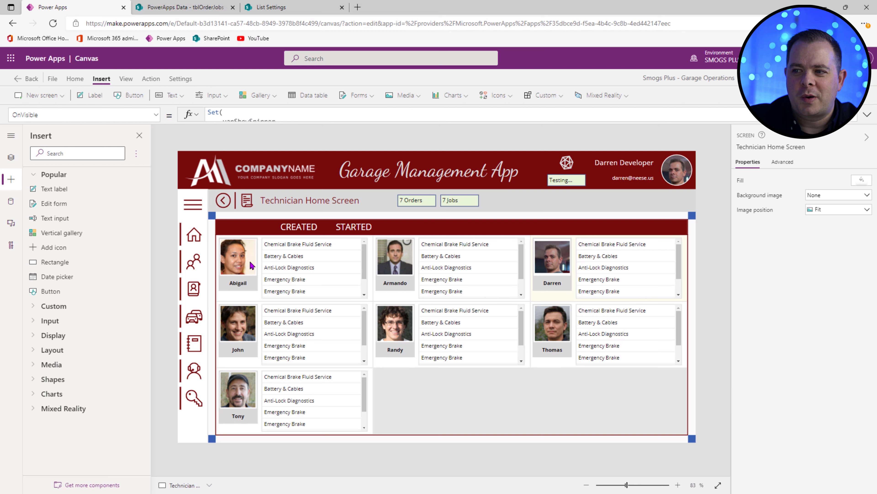
Step: Set the nested gallery's Items to Filter(colActiveOrderJobs, TechAssignedID = ThisItem.ID)
left_click(296, 276)
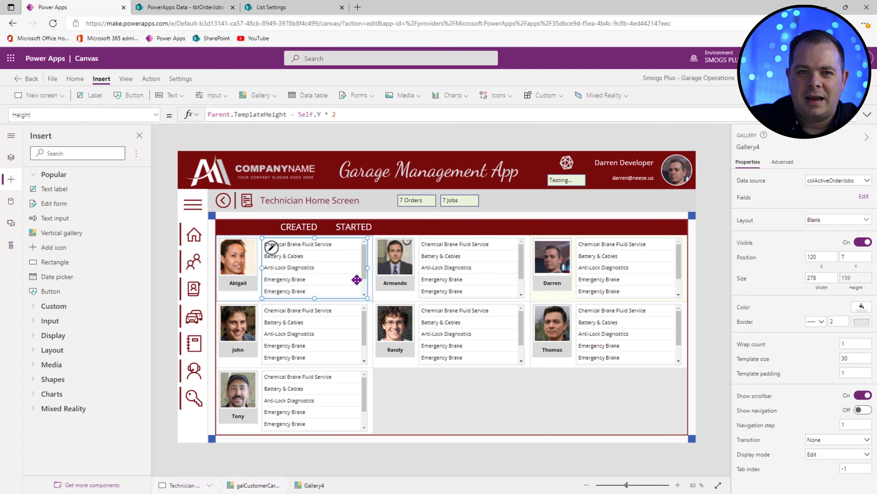
left_click(743, 182)
left_click(320, 116)
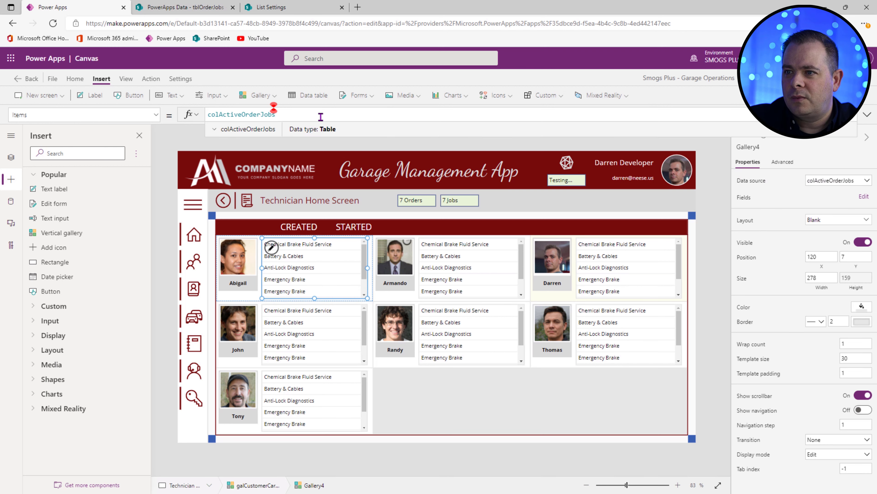
key("Home")
type("Filt")
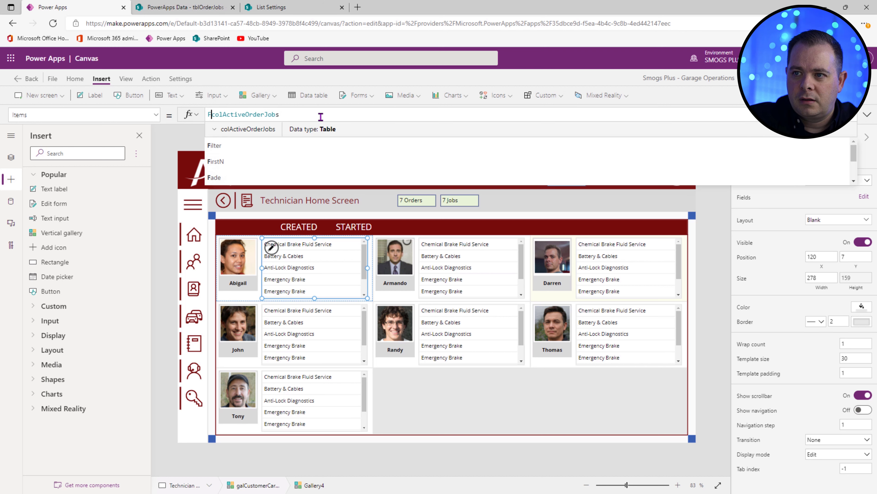
type("er(")
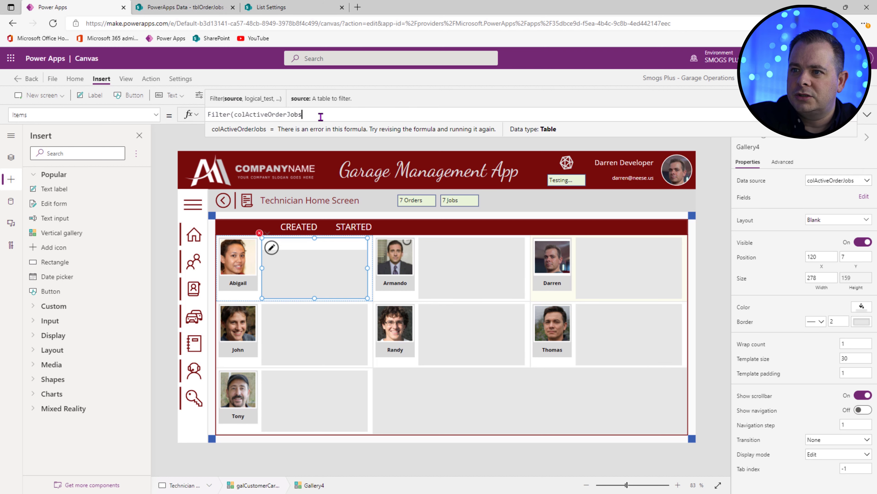
key("End")
type("), ")
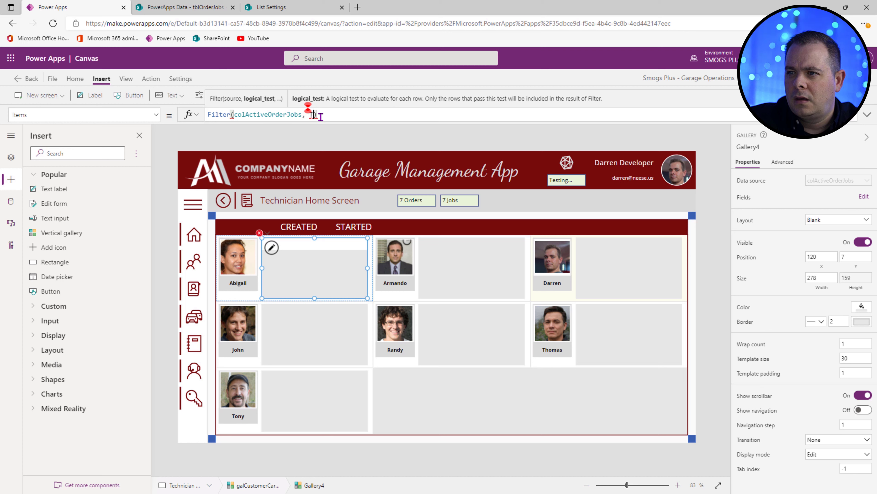
type("Tech")
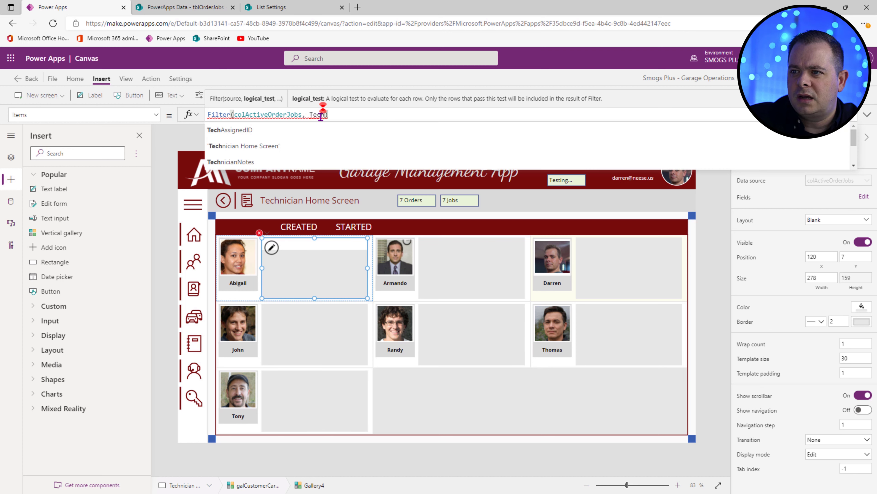
left_click(317, 132)
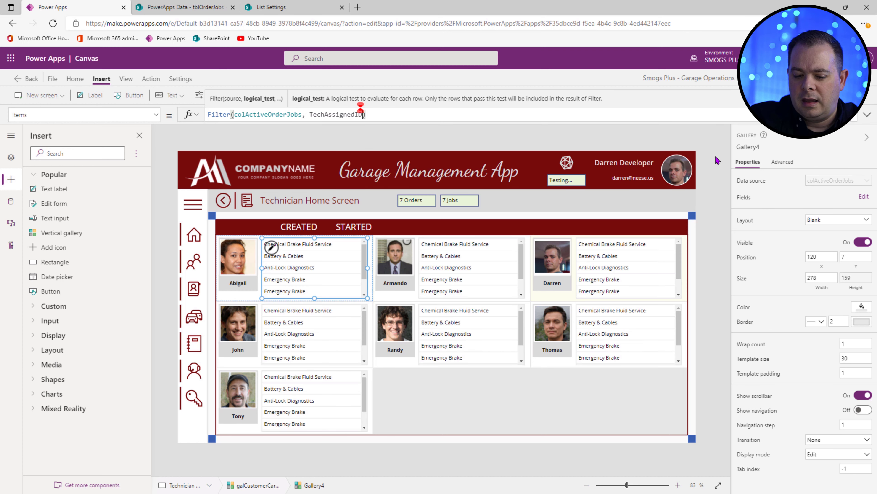
type("= ")
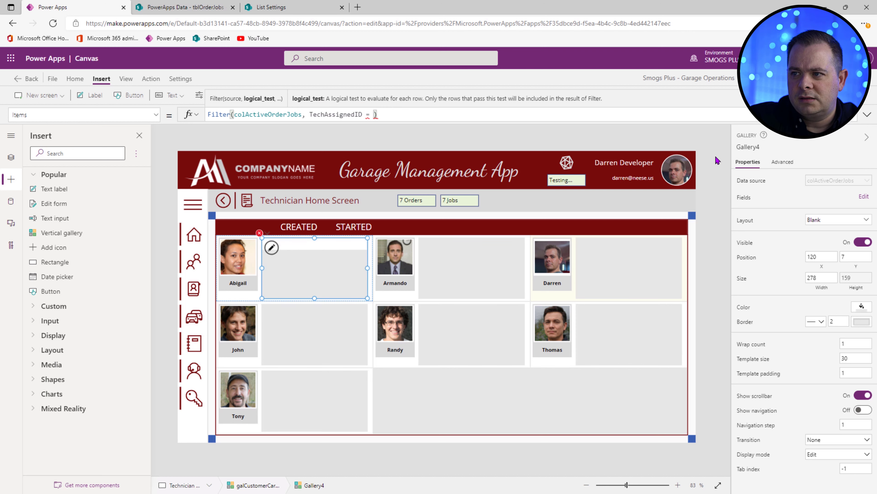
type("ThisItem")
type(".ID")
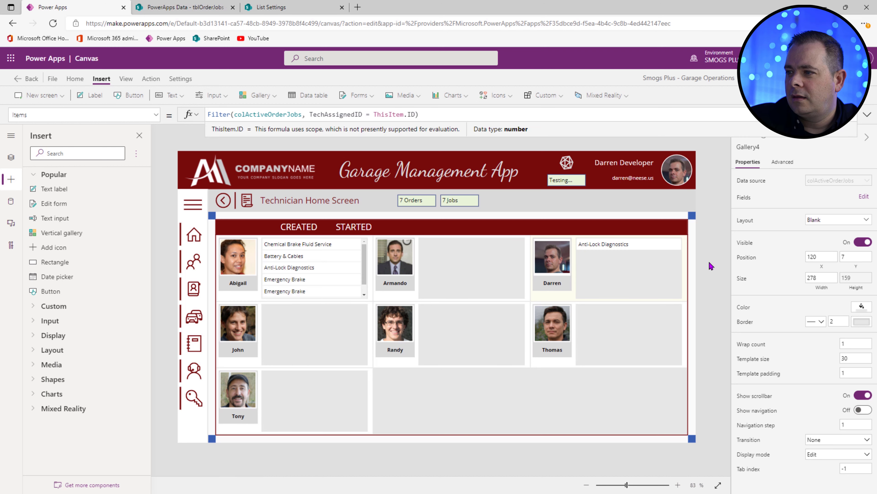
left_click(711, 266)
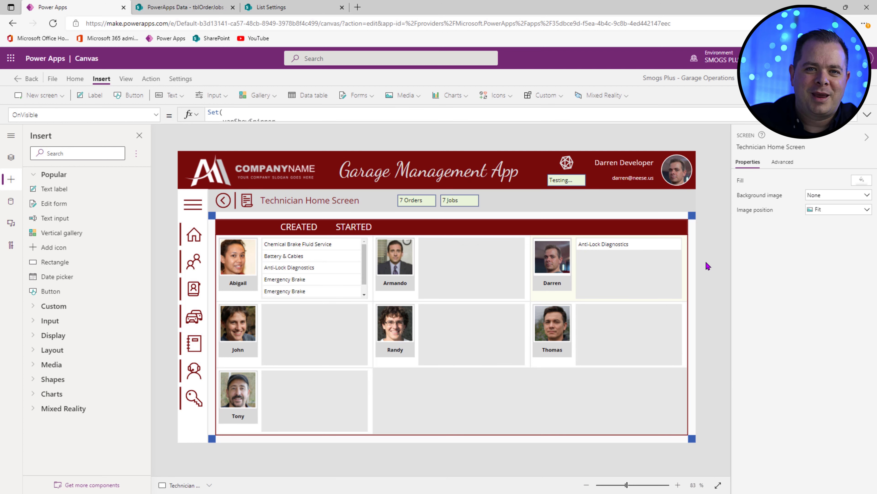
left_click(297, 268)
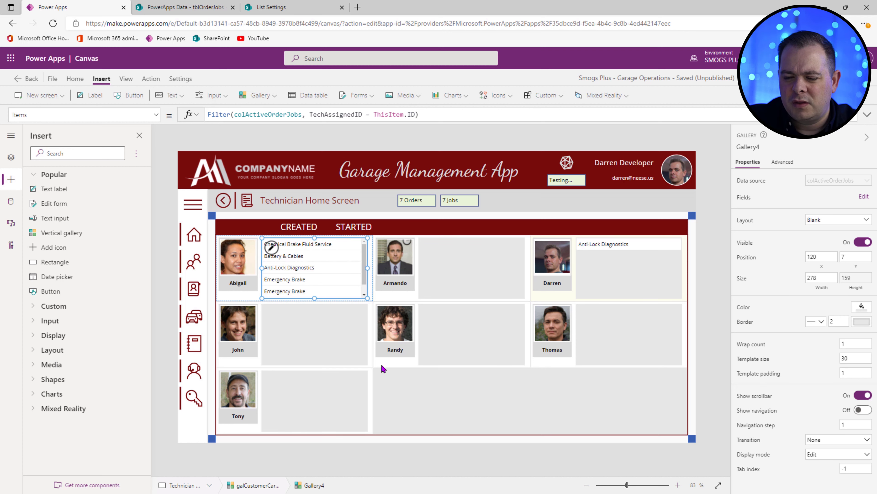
Step: Set the gallery Fill to ColorValue("#f5f5f5") so empty job areas show light grey
left_click(383, 369)
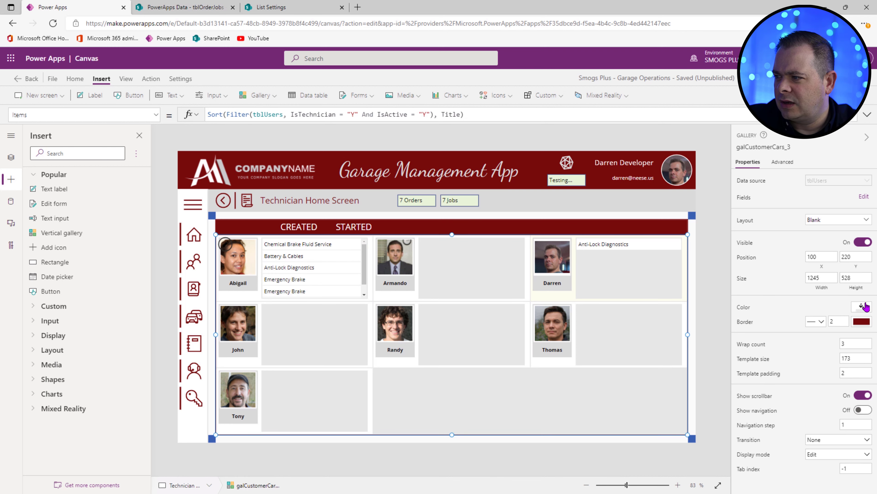
left_click(864, 306)
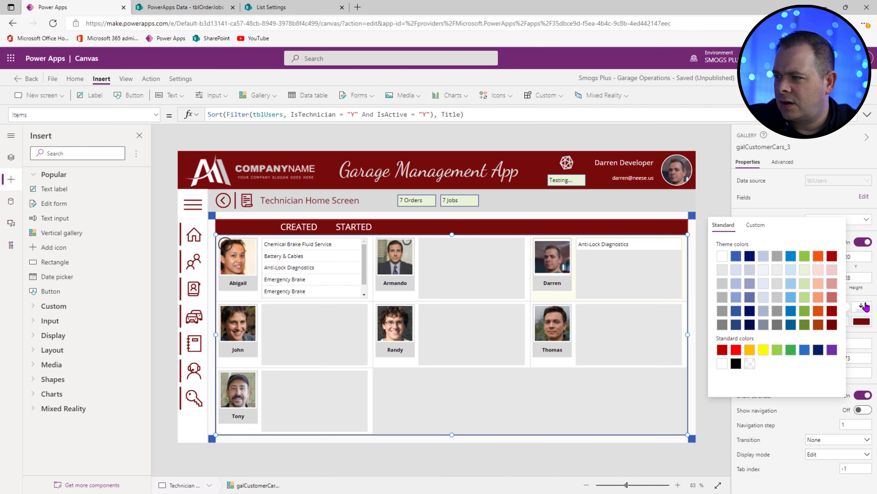
left_click(721, 298)
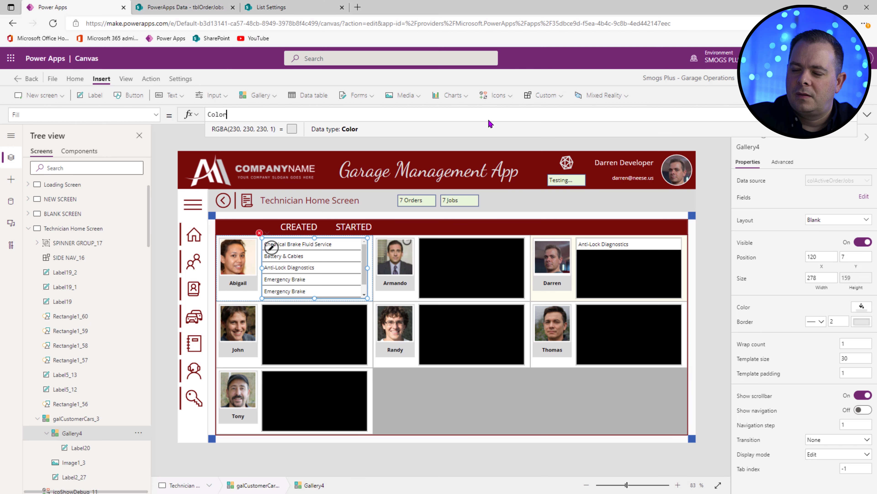
type("Color")
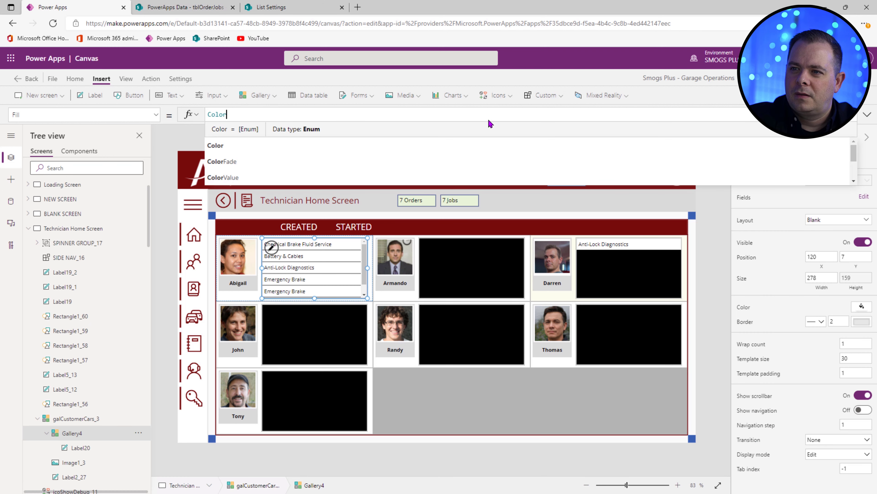
type("Value()")
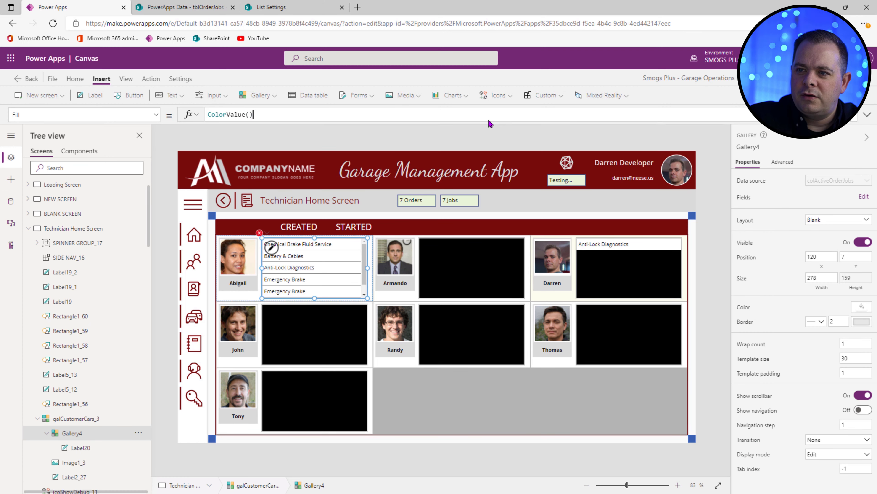
key("Left")
type("\"")
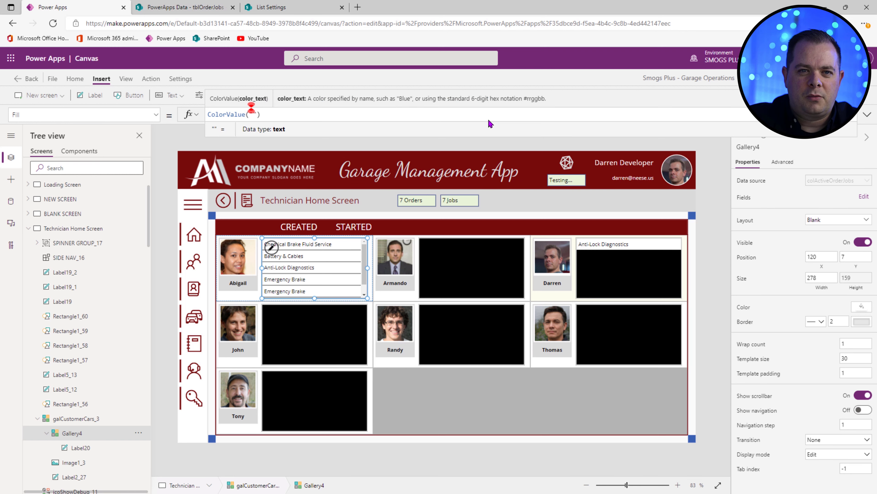
type("f5f5f")
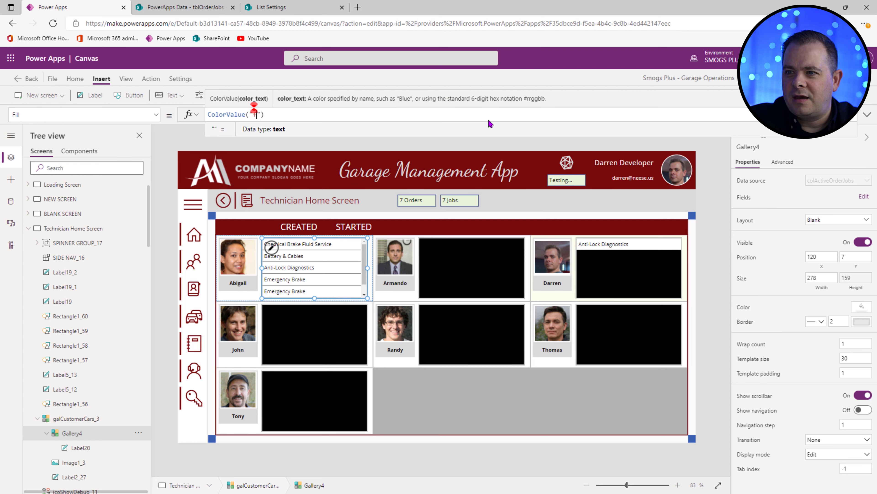
type("5")
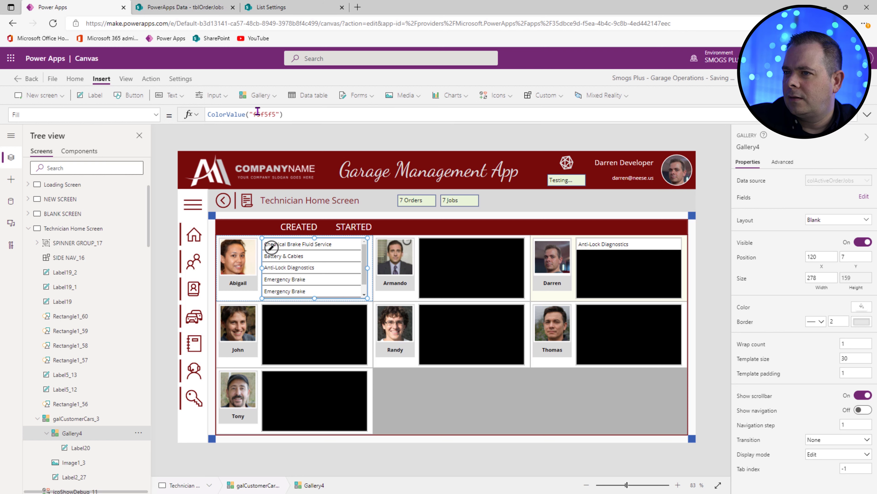
left_click(253, 114)
type("#")
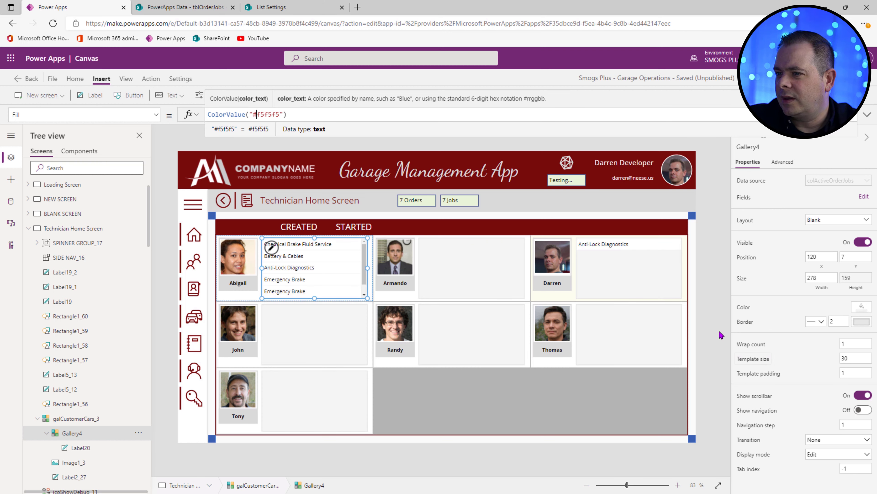
left_click(716, 315)
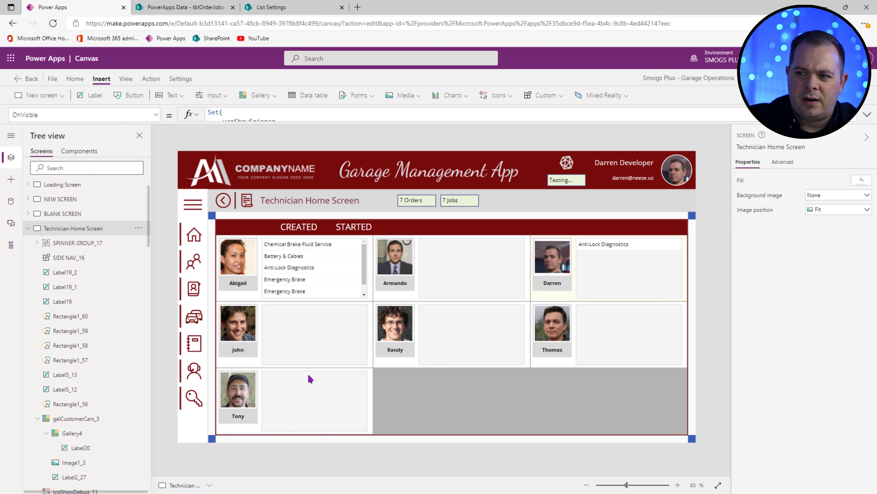
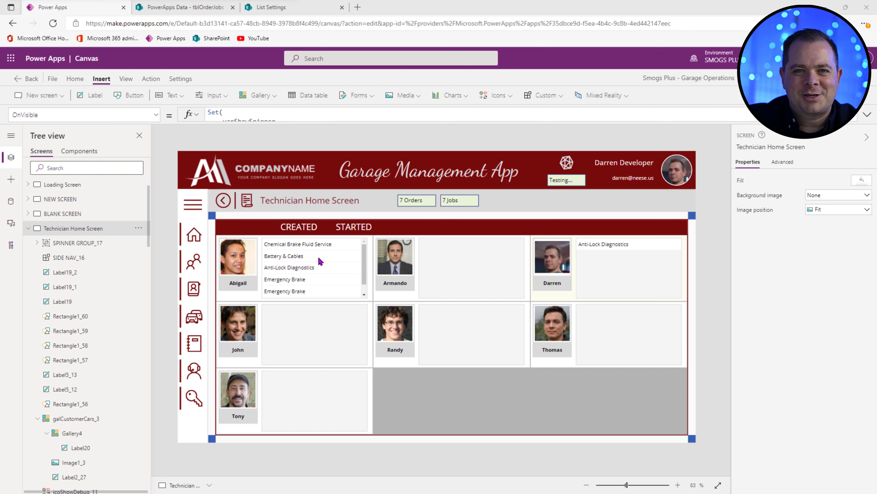
Step: Set Label20's Fill to If(ThisItem.Status = "Ready", Green, Yellow) in the job gallery
left_click(311, 246)
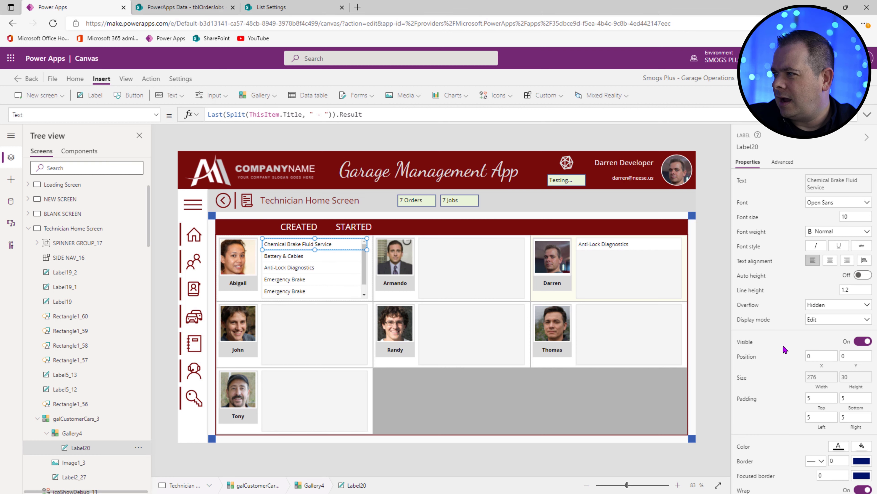
left_click(830, 260)
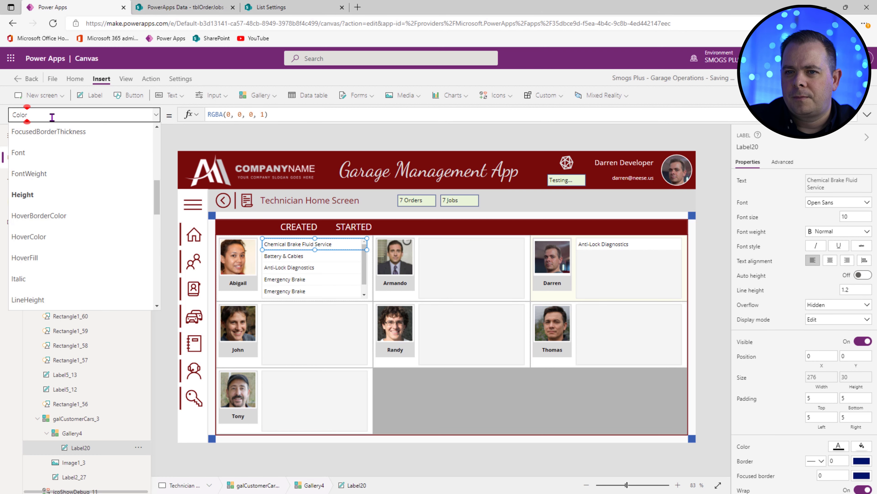
double_click(21, 116)
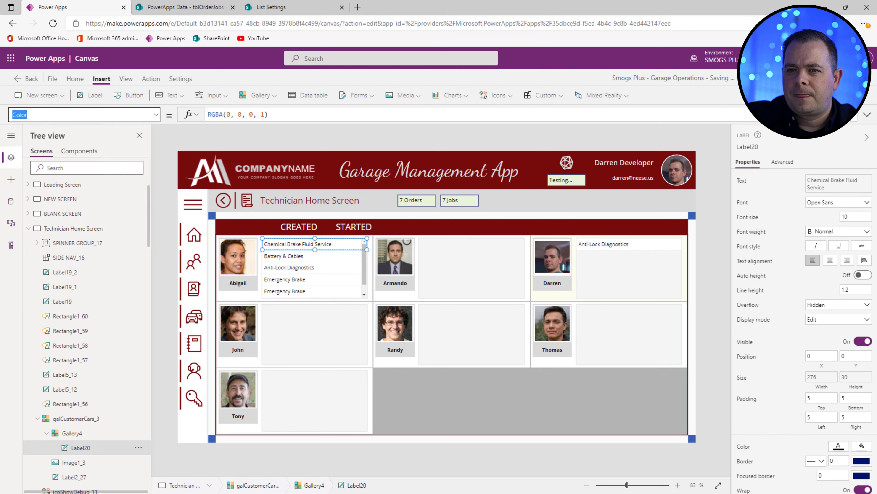
type("Fill")
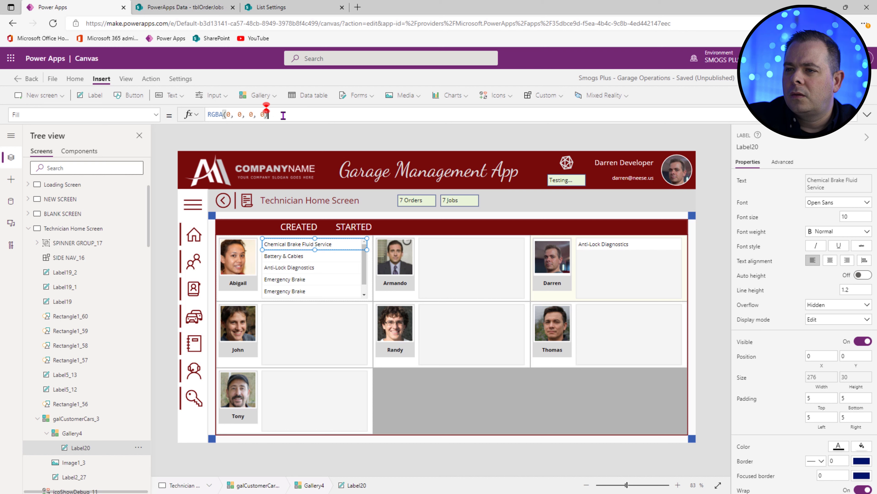
left_click_drag(268, 114, 183, 117)
type("If(")
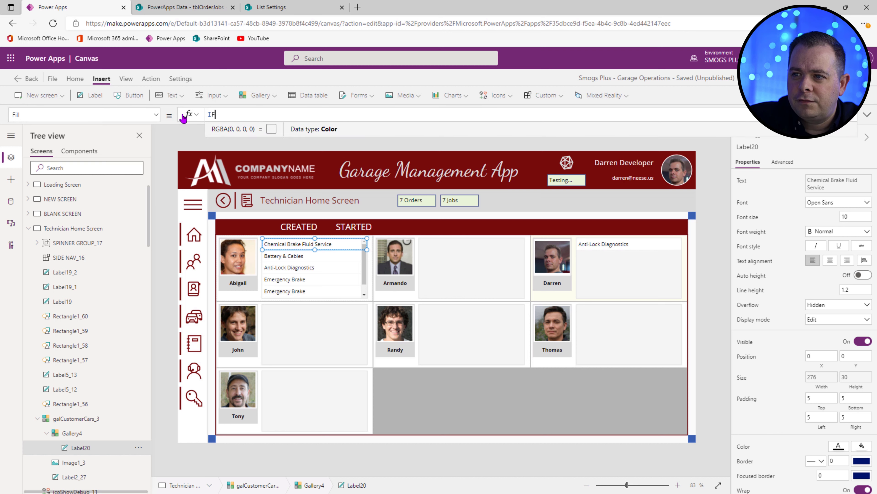
type("T")
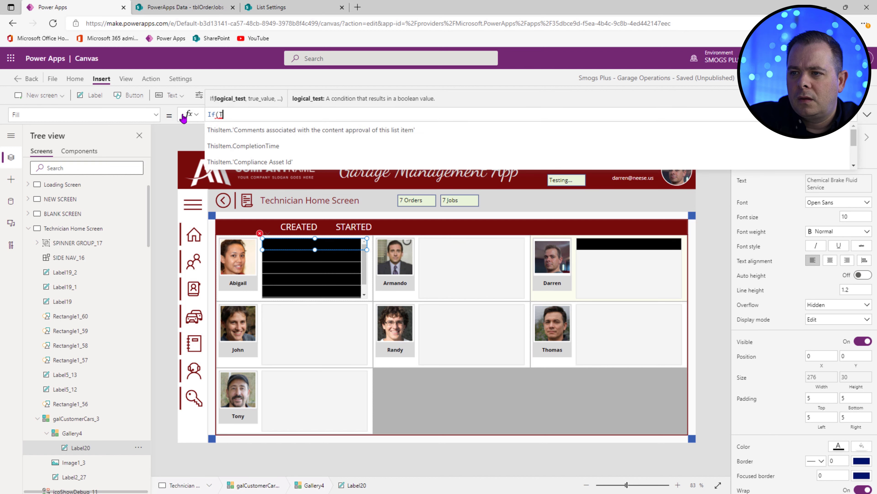
type("hisItem.Stat")
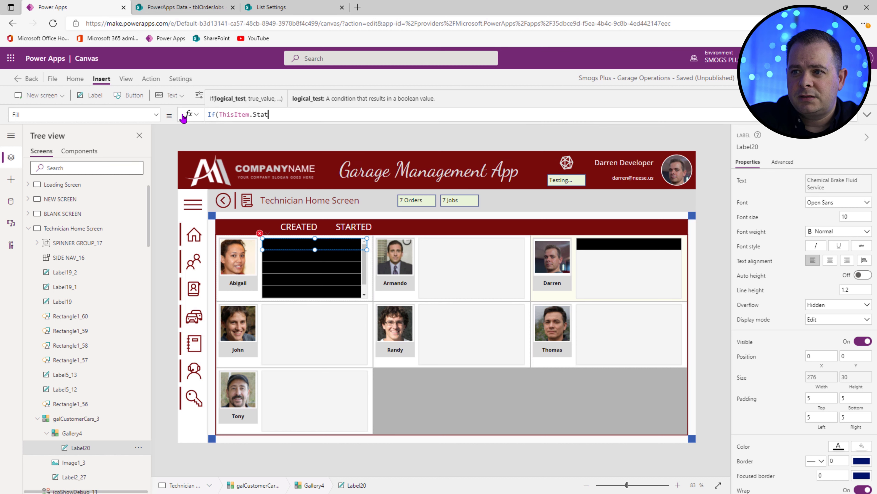
type("us = ")
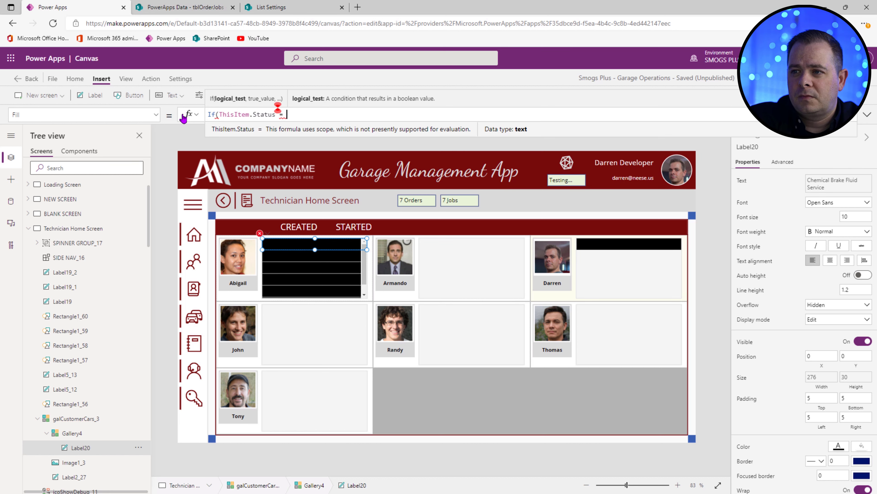
type("\"Reaqd")
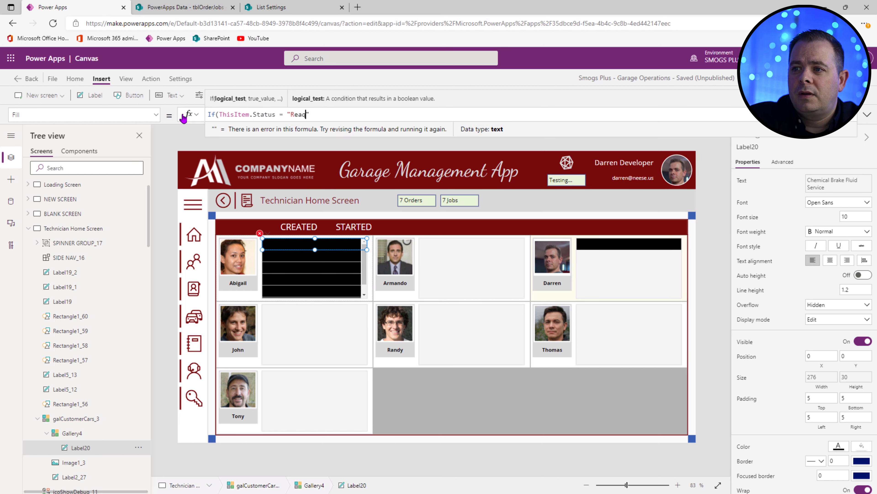
key("BackSpace")
key("BackSpace")
type("dy\"")
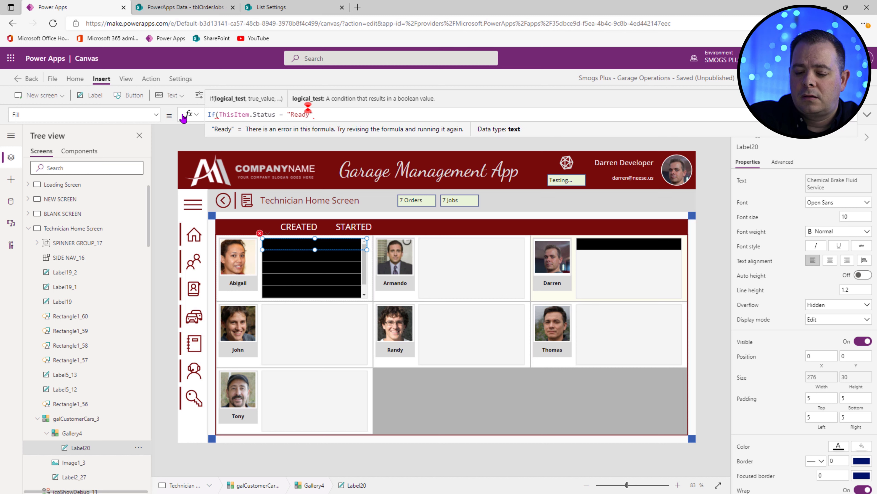
type(", ")
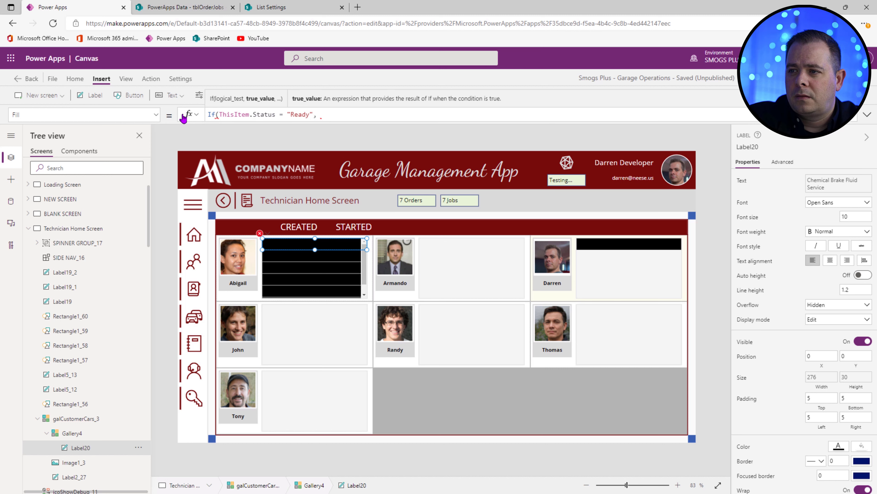
type("Green")
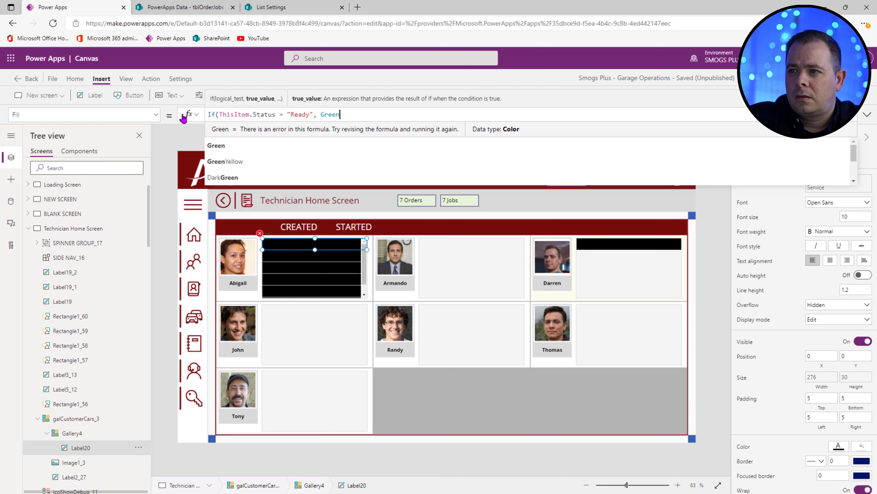
type(", \"")
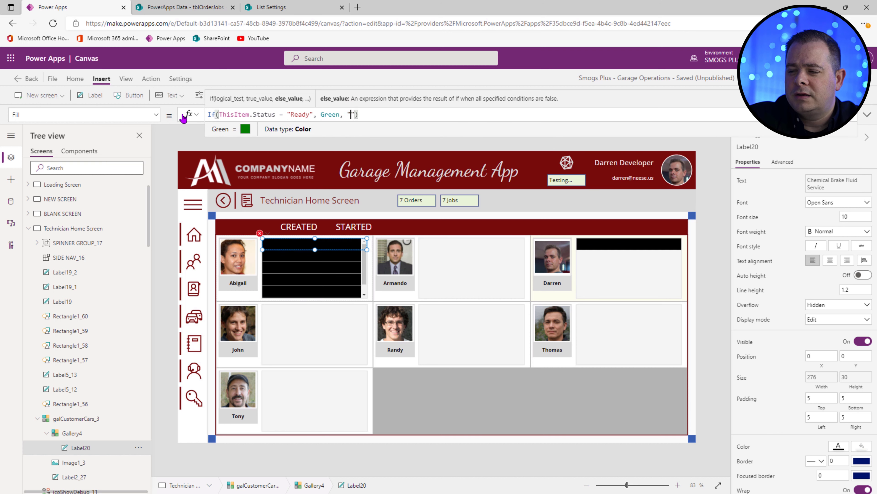
type("Y")
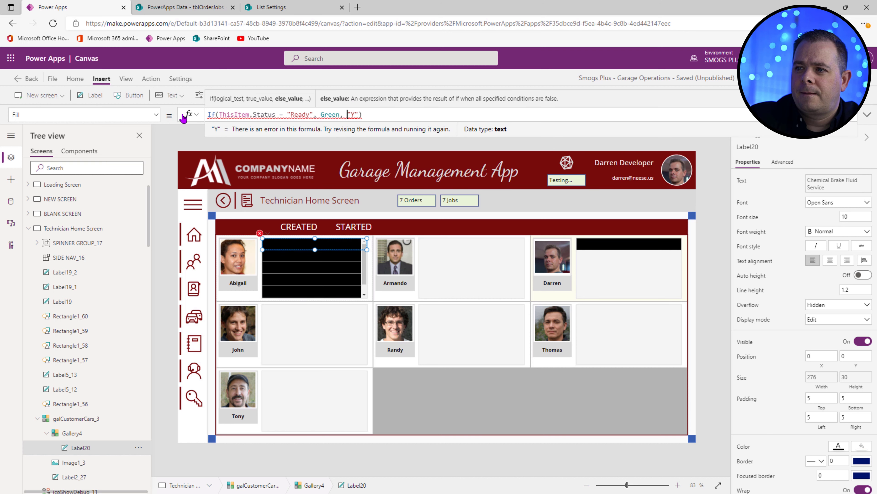
key("shift+Right")
key("shift+Right")
key("shift+Right")
key("shift+Right")
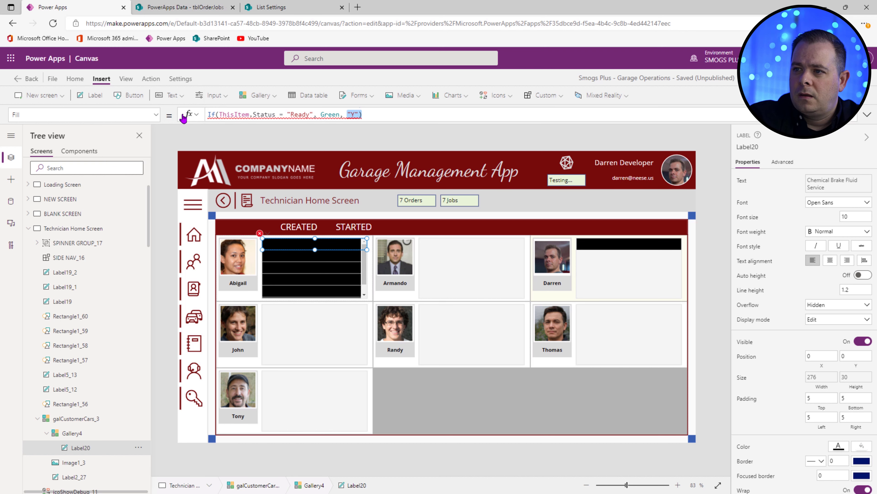
type("Yellow)")
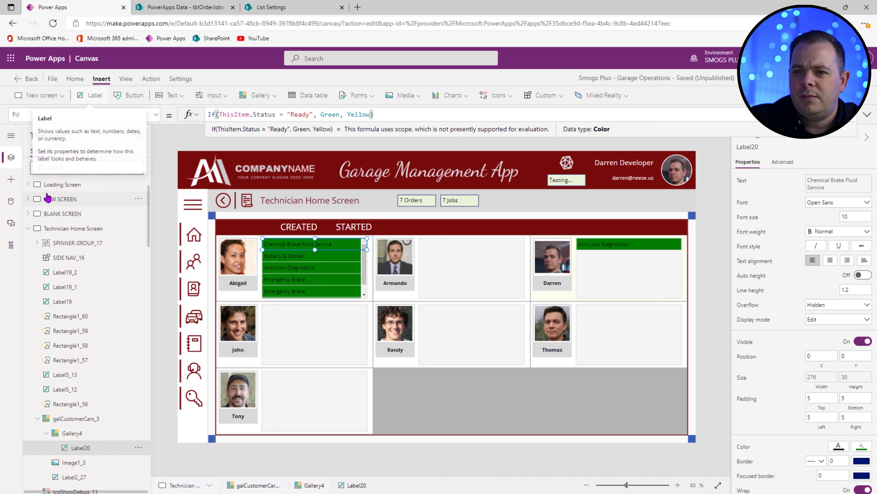
Step: Add a temporary green label to get hex 36B04B, and use ColorValue("#36B04B") as the green in the fill formula
left_click(11, 180)
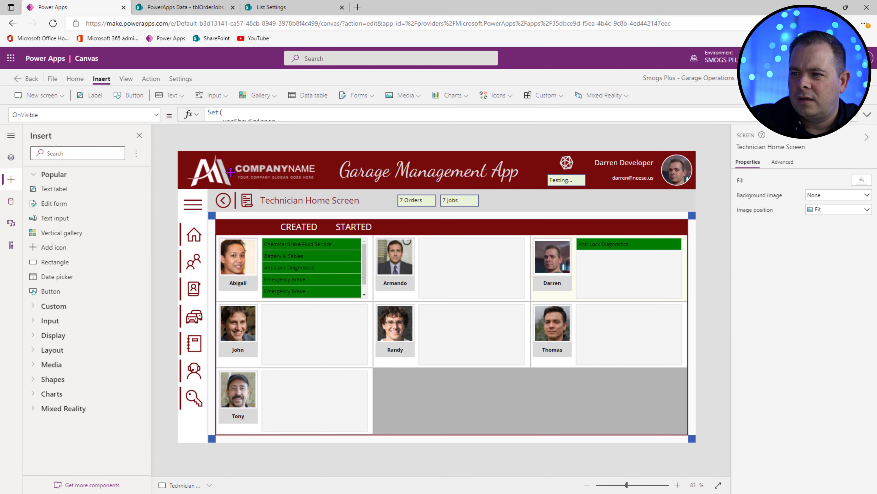
left_click(62, 189)
left_click_drag(459, 200, 519, 200)
left_click(862, 438)
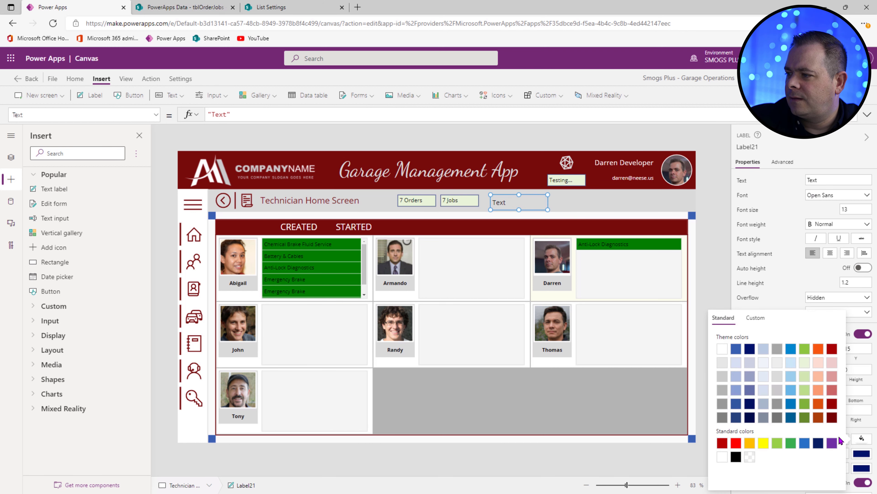
left_click(791, 443)
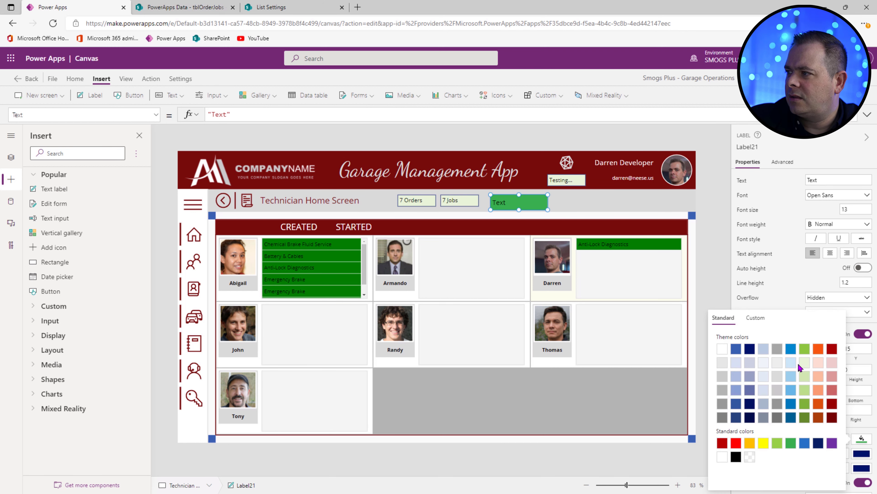
left_click(839, 440)
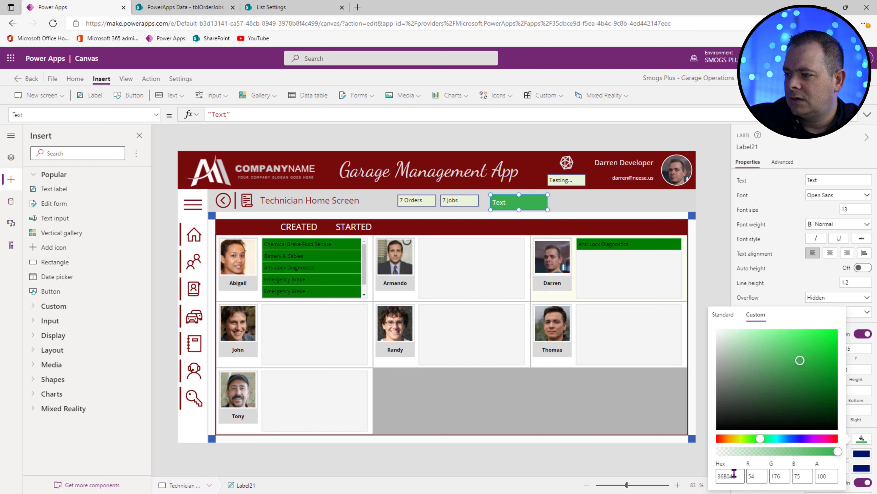
double_click(732, 475)
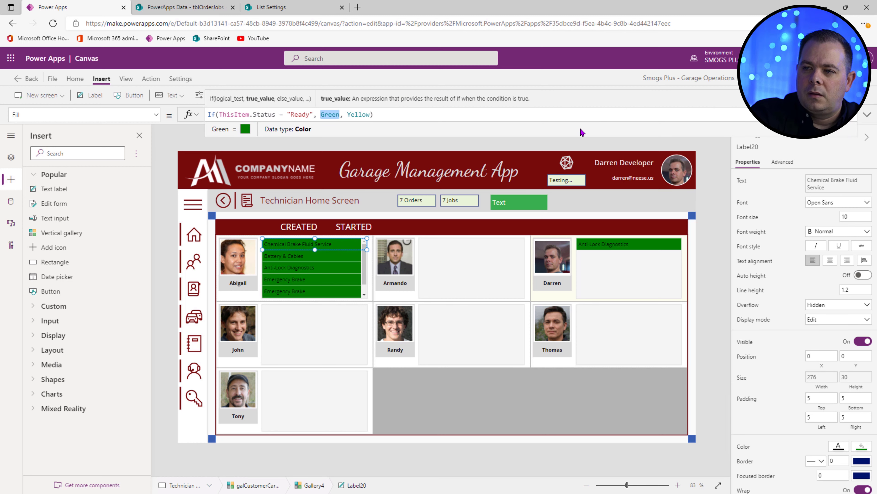
type("Col")
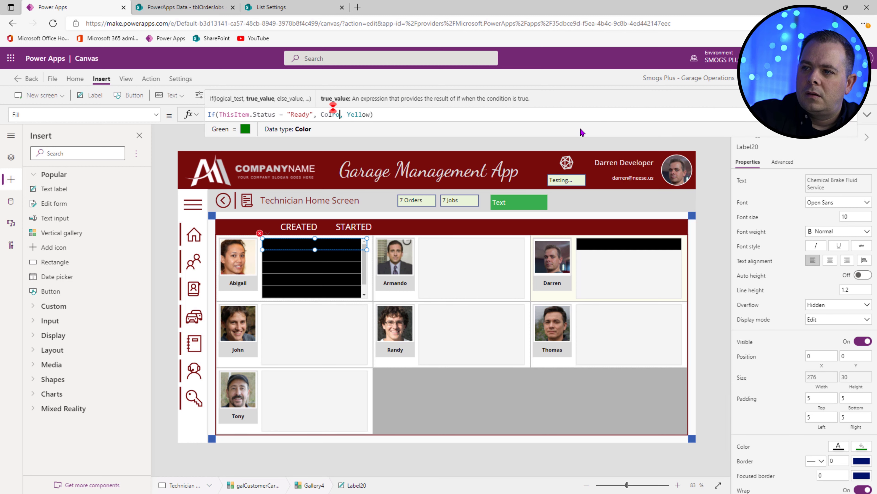
type("orValue()")
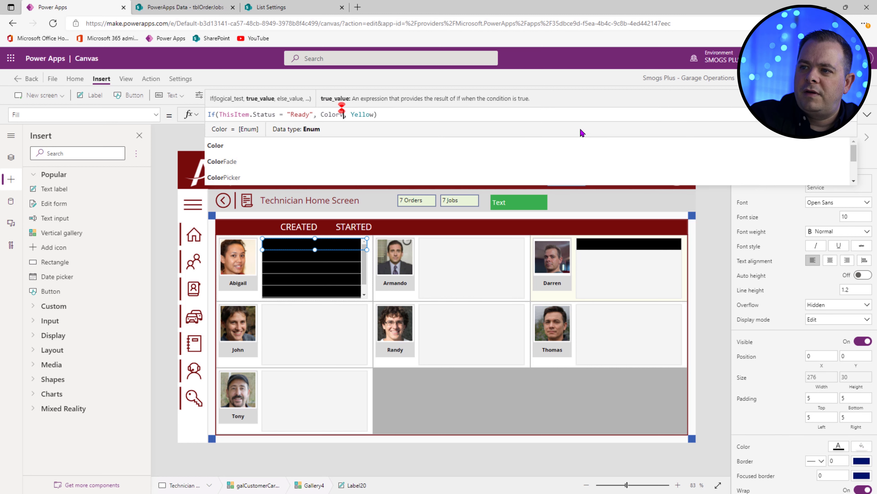
type("\"")
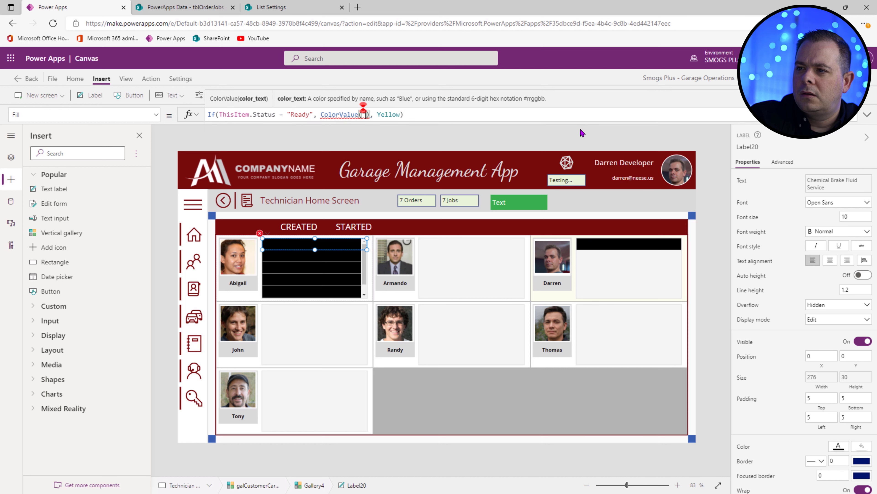
type("#36B04B")
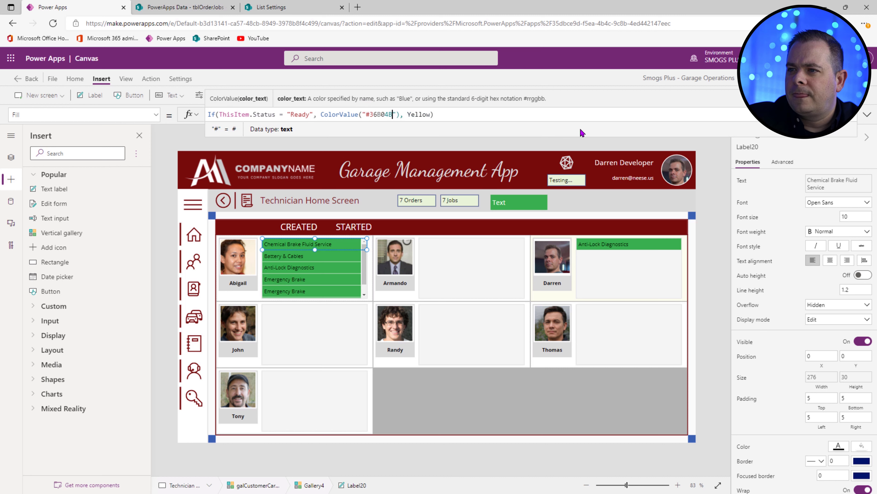
left_click_drag(458, 115, 173, 112)
key("ctrl+c")
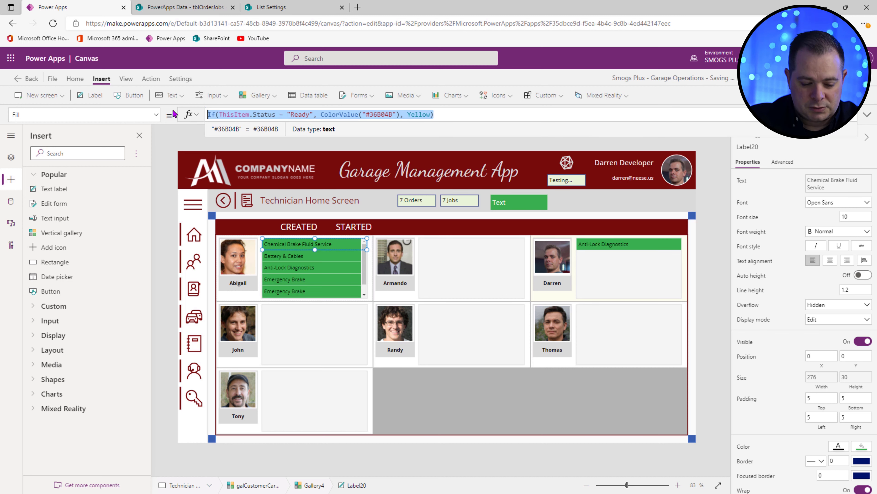
Step: Set Label20's Color to If(ThisItem.Status = "Ready", White, Black)
left_click(746, 448)
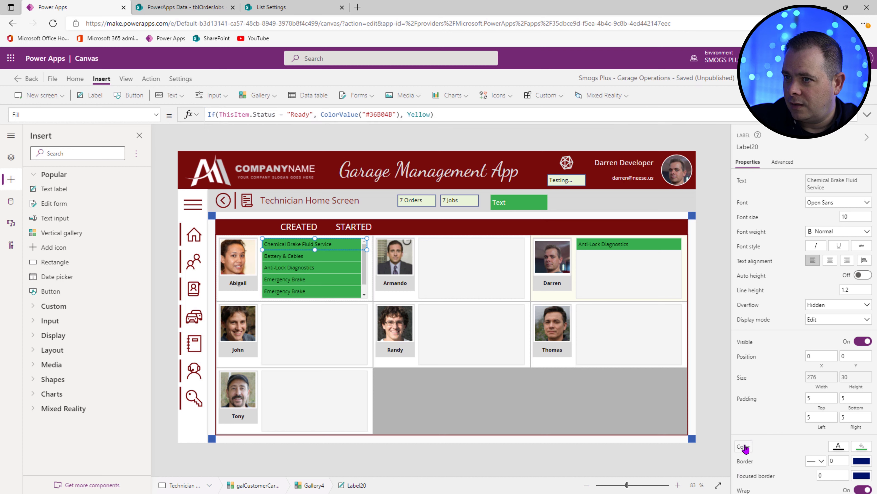
left_click_drag(287, 118, 182, 121)
key("ctrl+v")
left_click(401, 115)
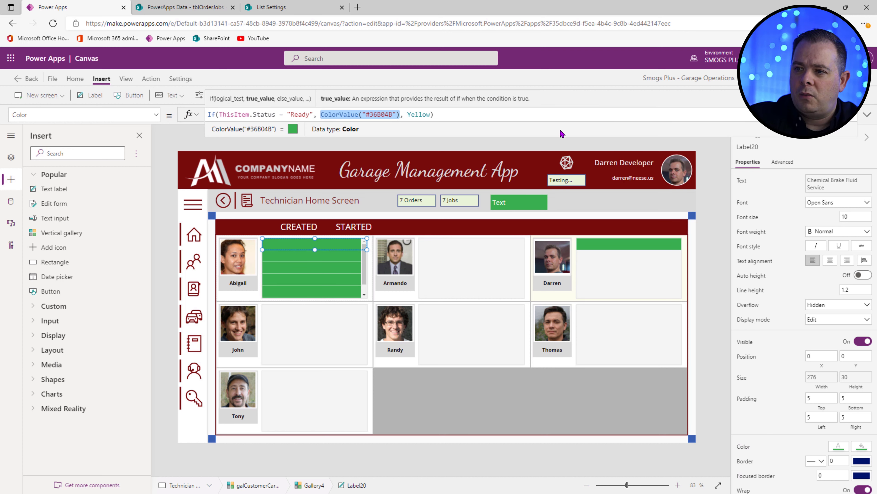
type("White")
key("Right")
key("Right")
key("ctrl+shift+Right")
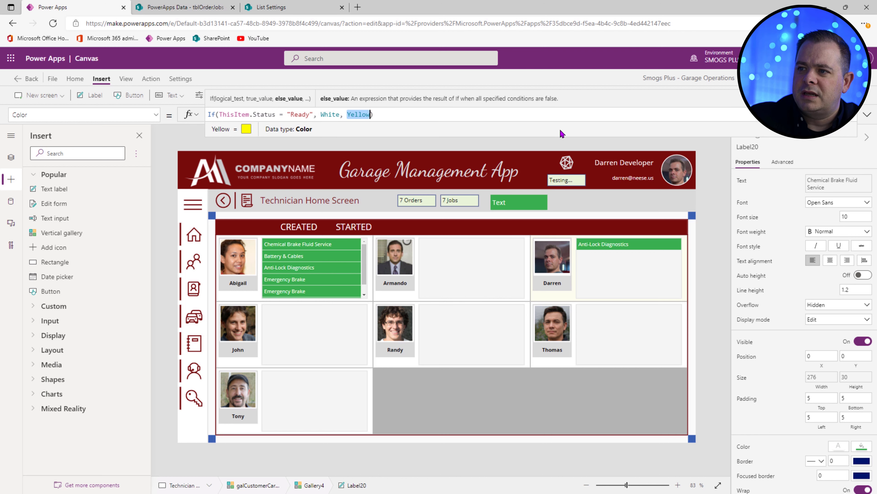
type("Black")
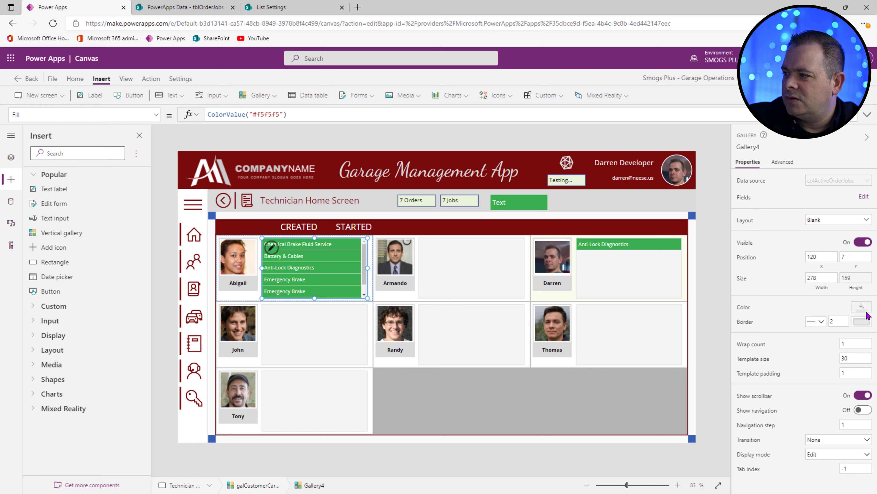
Step: Make the job gallery's Fill Transparent, commenting out the old ColorValue formula
left_click(286, 114)
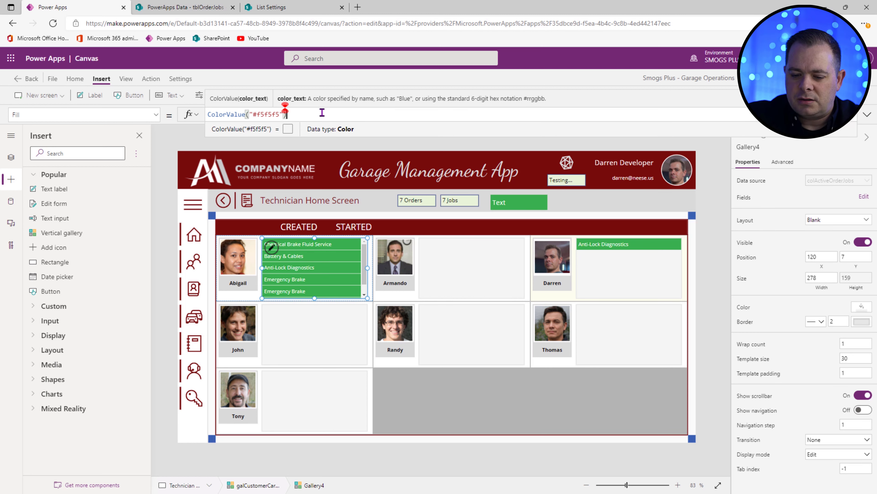
key("Home")
key("shift+End")
key("Delete")
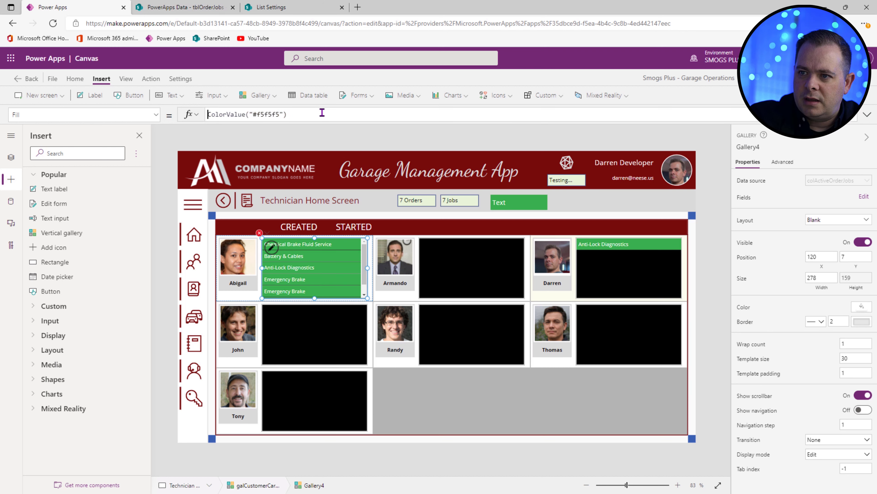
type("//")
key("Home")
type("Tr")
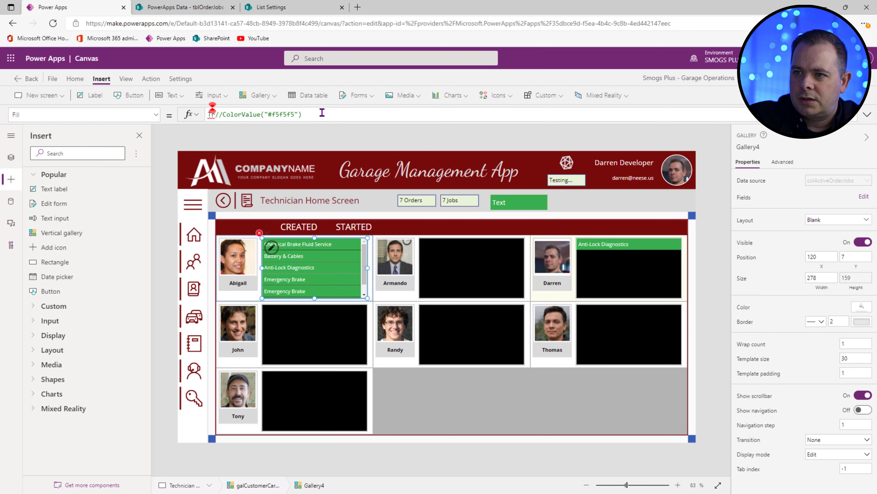
type("ansp")
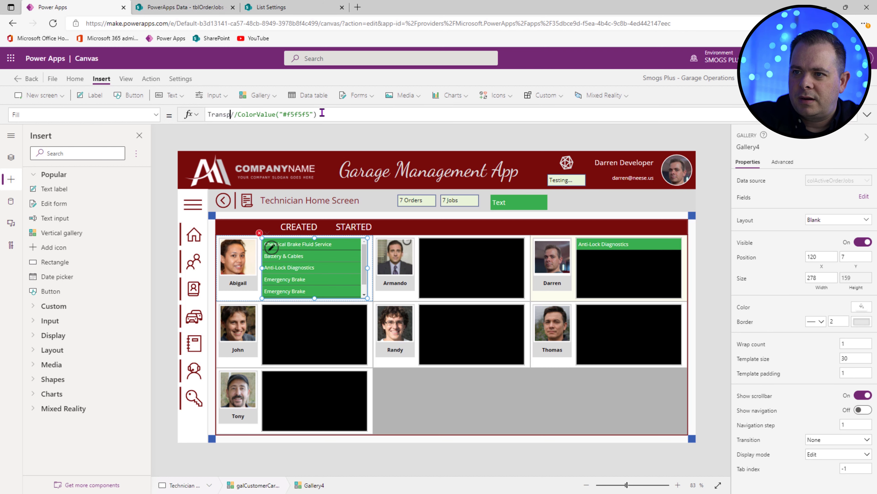
type("arent")
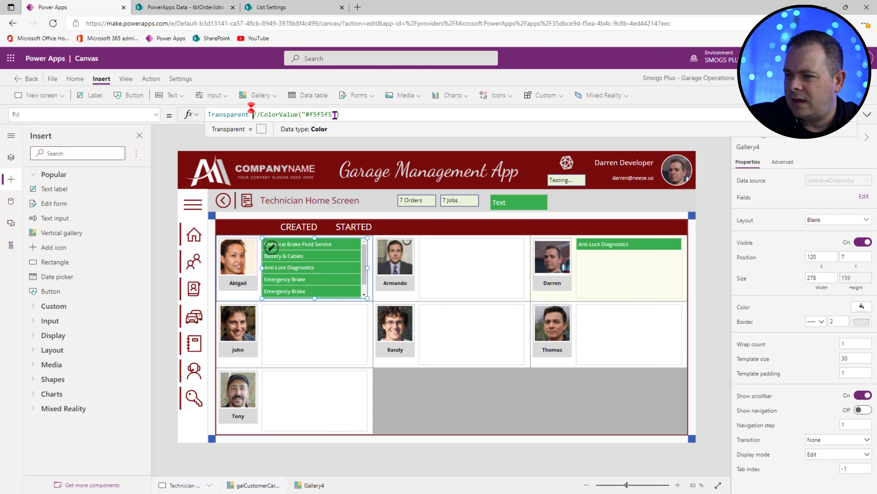
Step: Set the job gallery's border width to 0 and template size to 40
left_click_drag(841, 320, 802, 322)
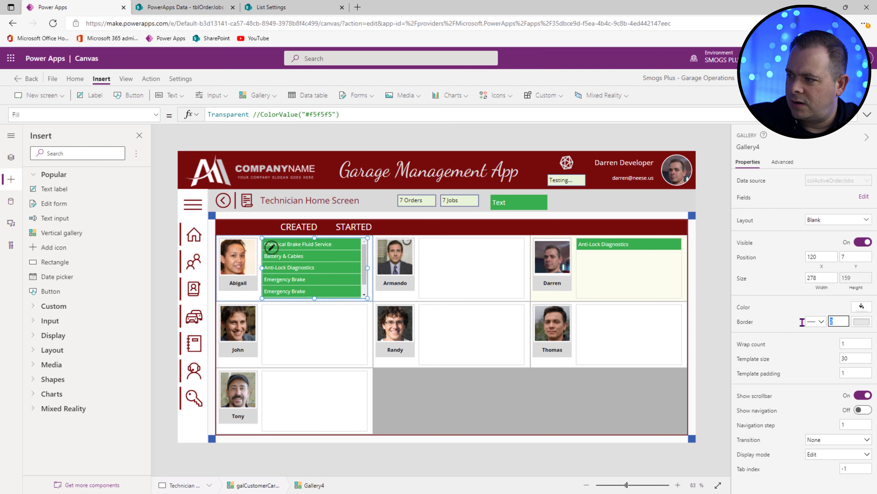
type("0")
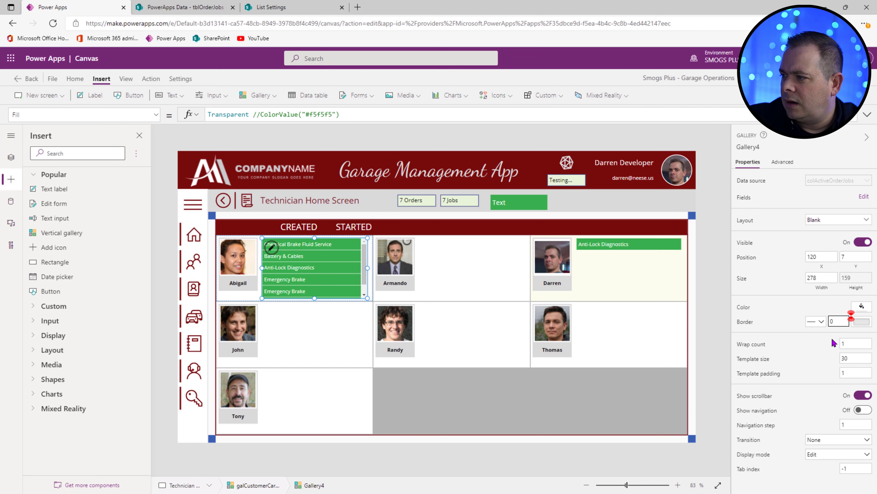
left_click(847, 356)
type("40")
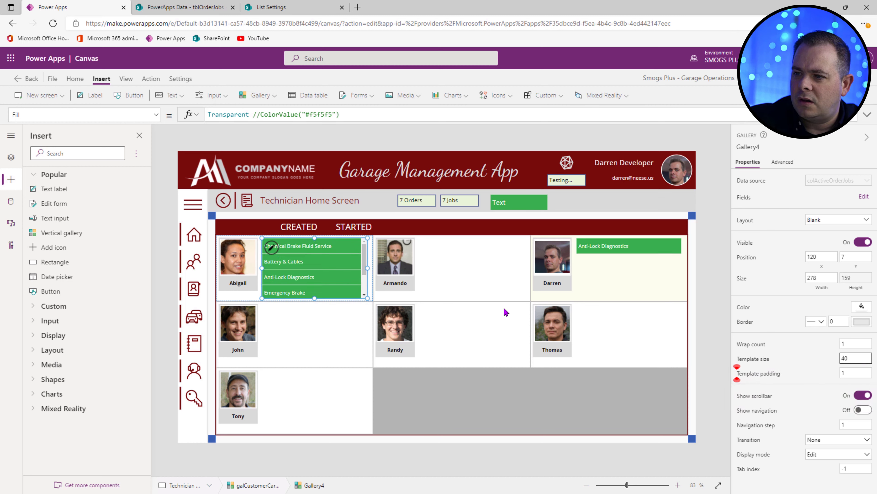
left_click(321, 248)
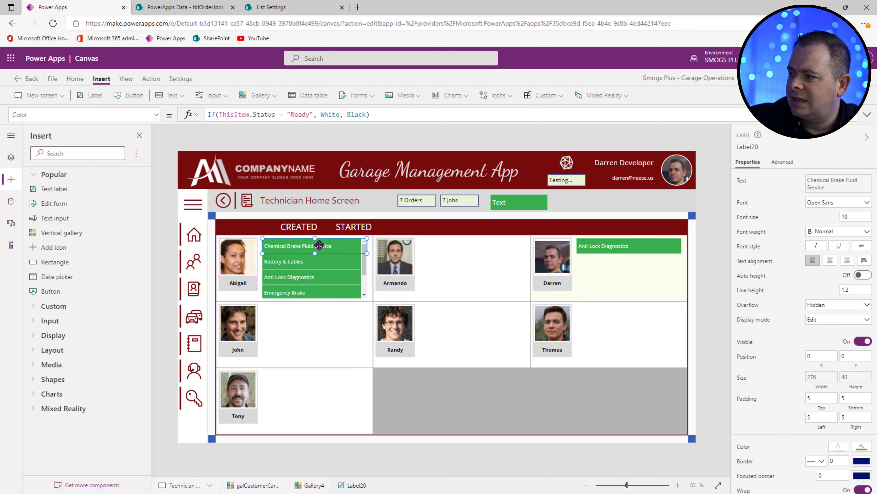
Step: Give Label20 height Parent.TemplateHeight - 8, Y position 4 and left padding 10
left_click(856, 377)
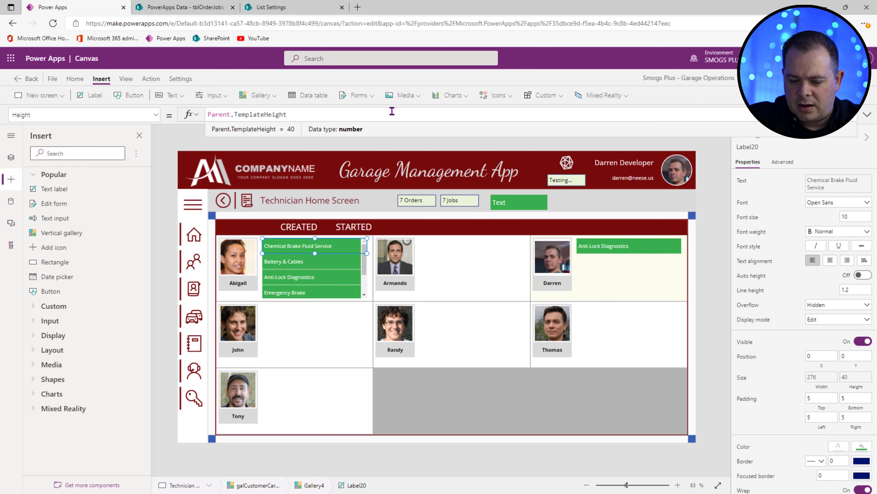
type("- 8")
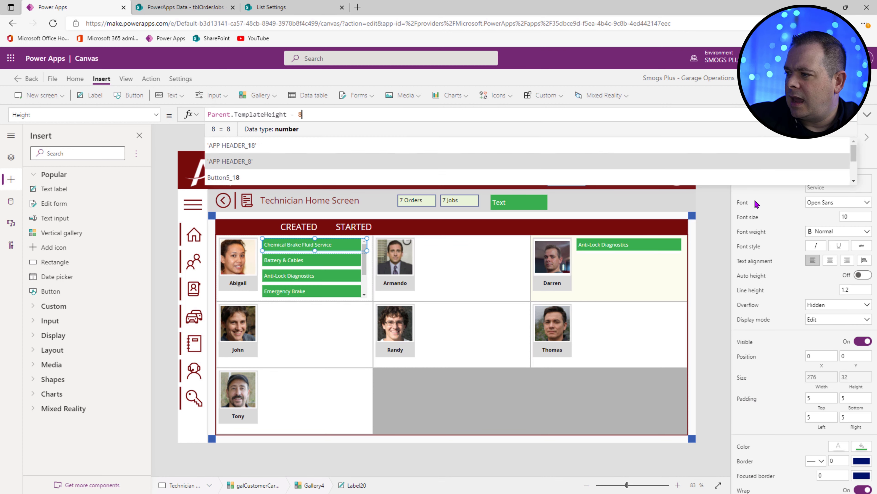
left_click(851, 354)
type("4")
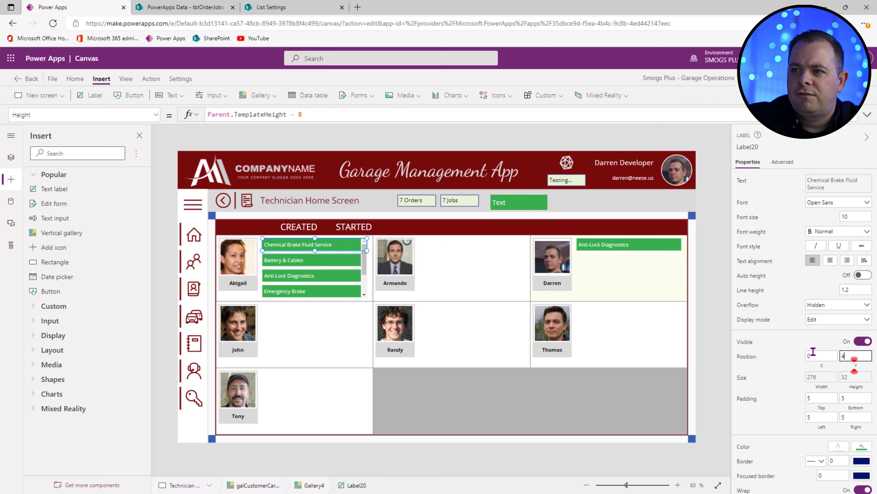
left_click(767, 416)
type("10")
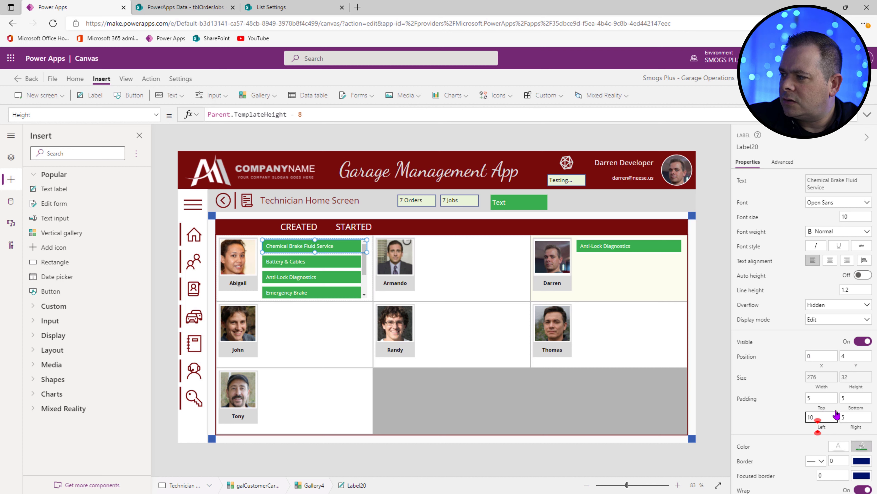
Step: Set Label20's X to 5 and Width to Parent.TemplateWidth - 20, then delete the temporary green Text label
left_click(827, 389)
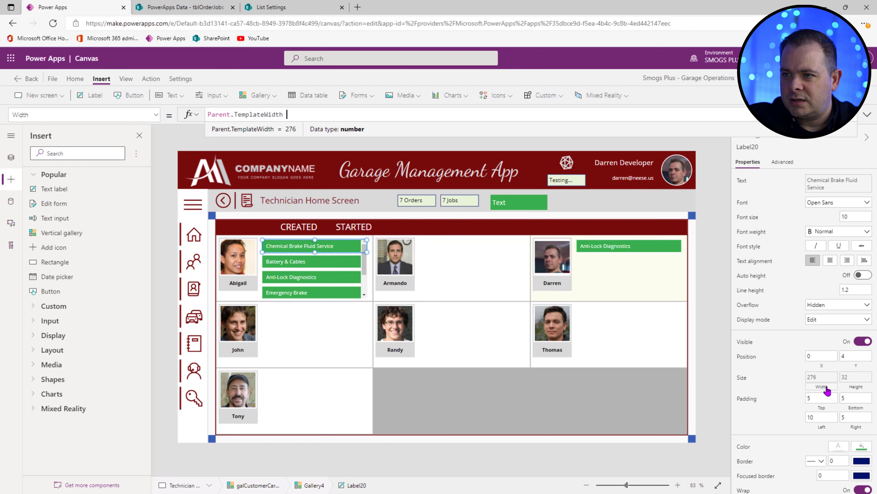
type("- 10")
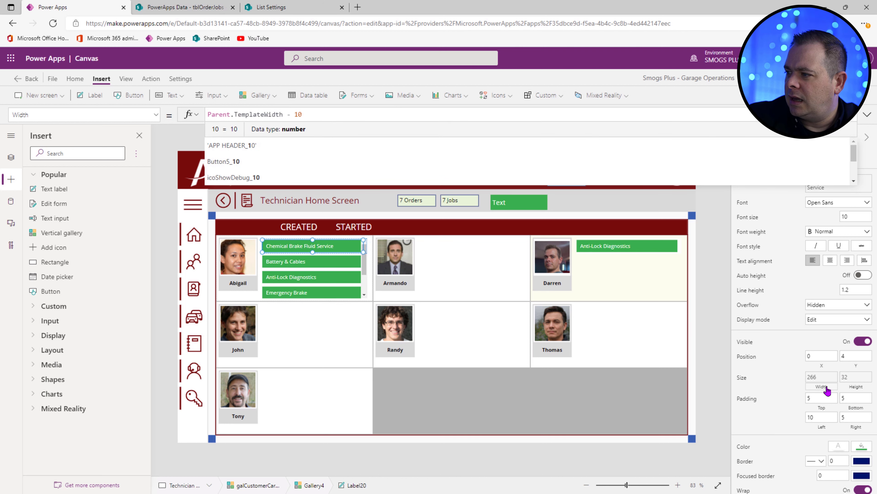
left_click_drag(812, 356, 793, 361)
type("5")
left_click(714, 345)
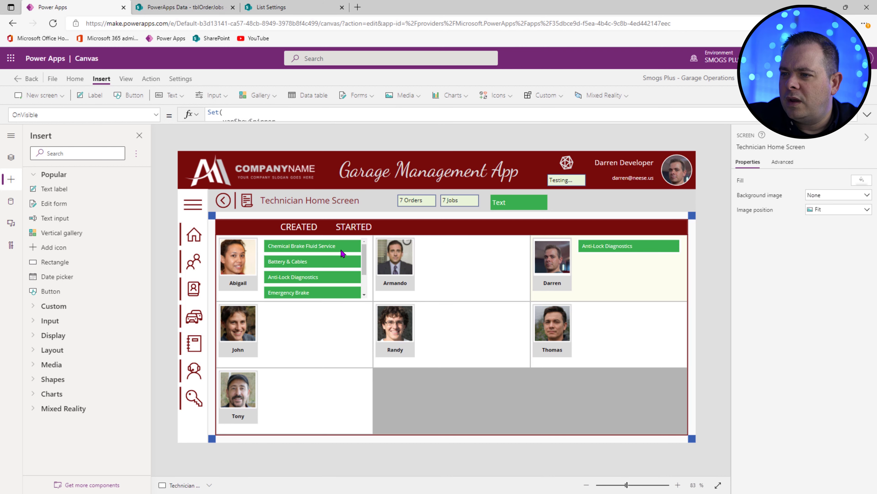
left_click(341, 250)
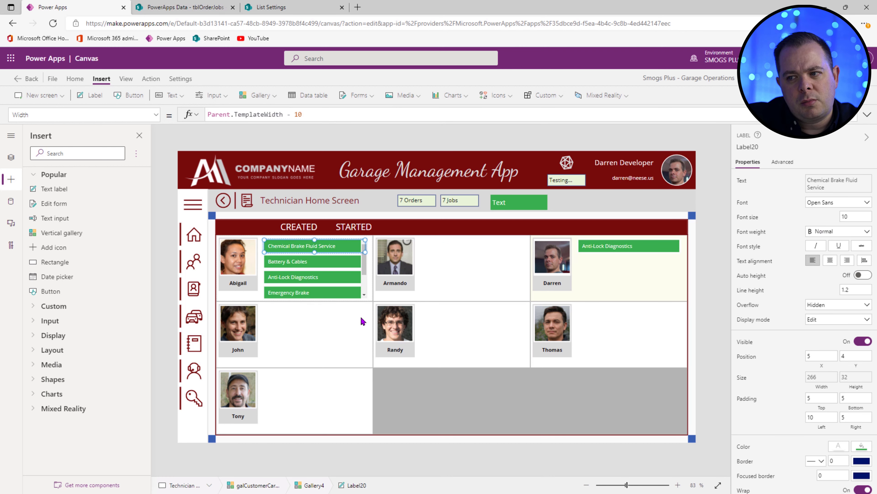
double_click(297, 114)
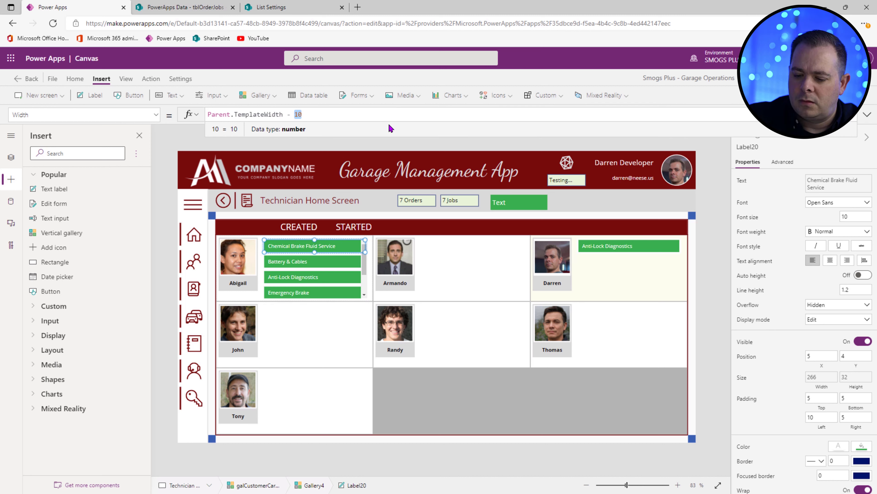
type("20")
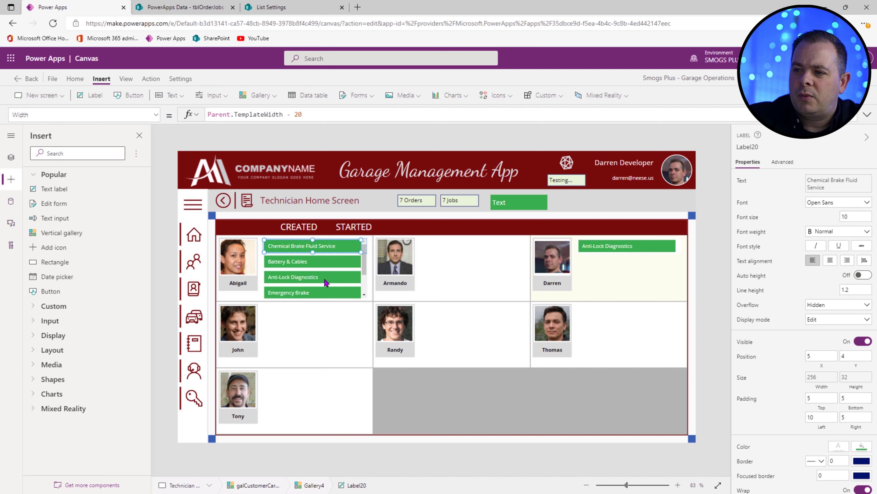
double_click(298, 114)
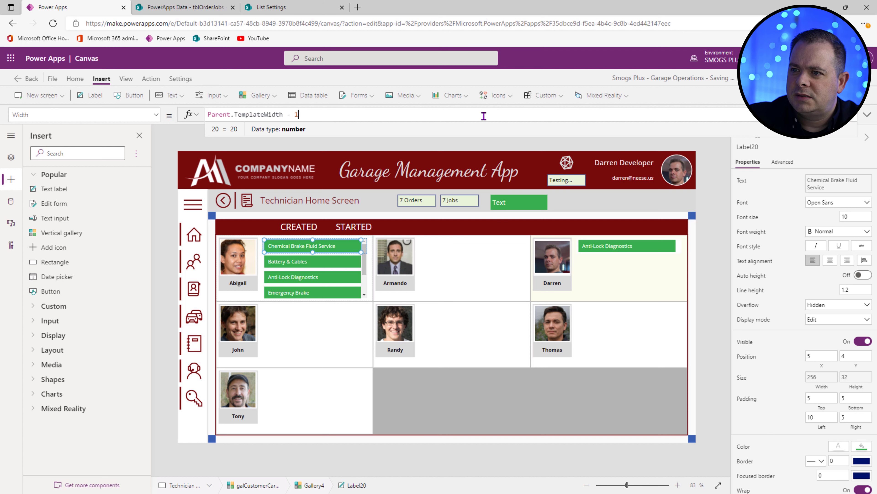
left_click(541, 204)
key("Delete")
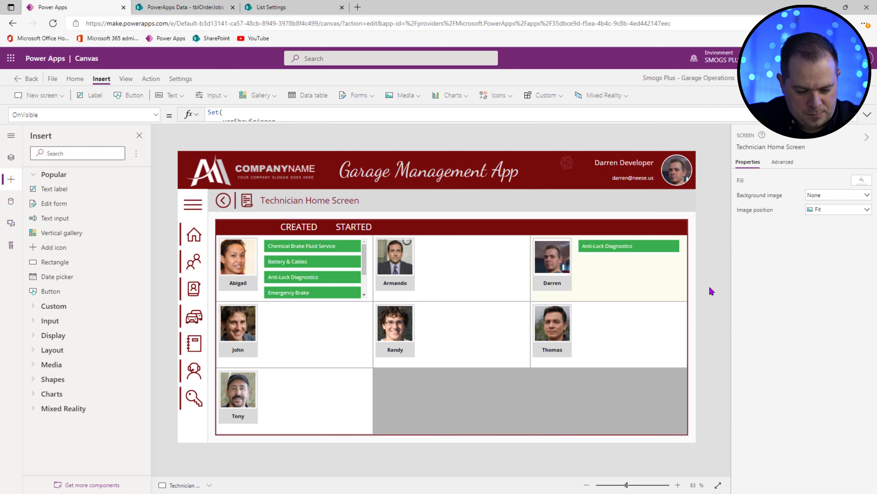
Step: Give the technician gallery galCustomerCars_3 a light grey fill
left_click(682, 287)
left_click(860, 310)
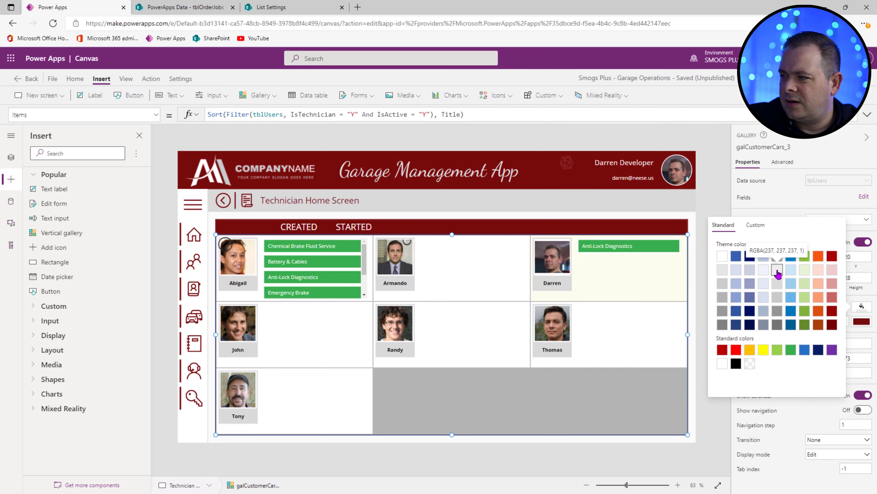
left_click(777, 272)
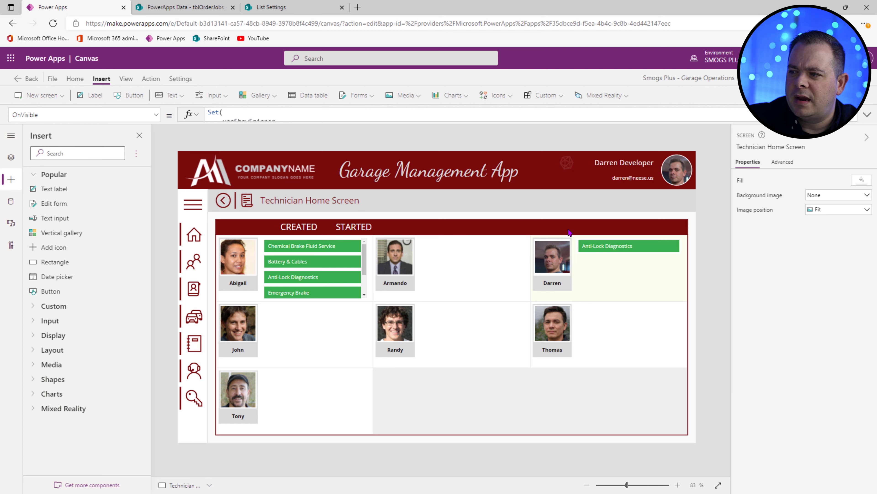
Step: Delete the CREATED and STARTED headings and the dark red header bar
left_click(299, 230)
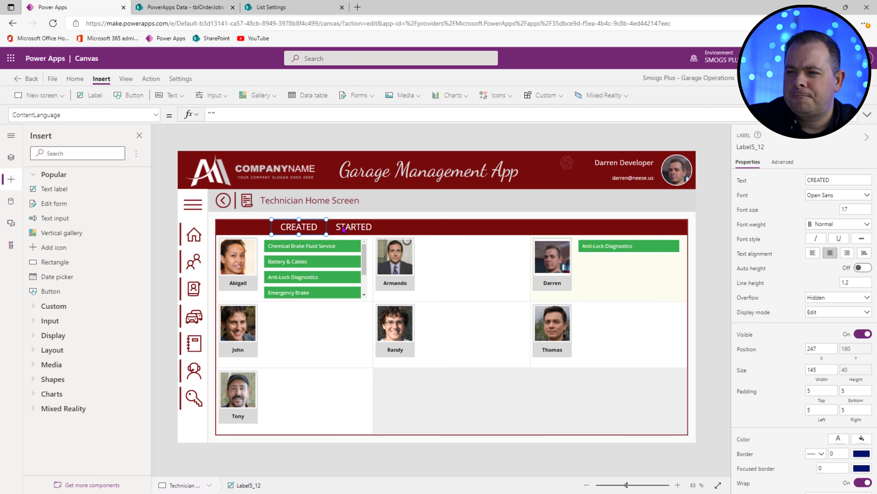
left_click(344, 229, "shift")
key("Delete")
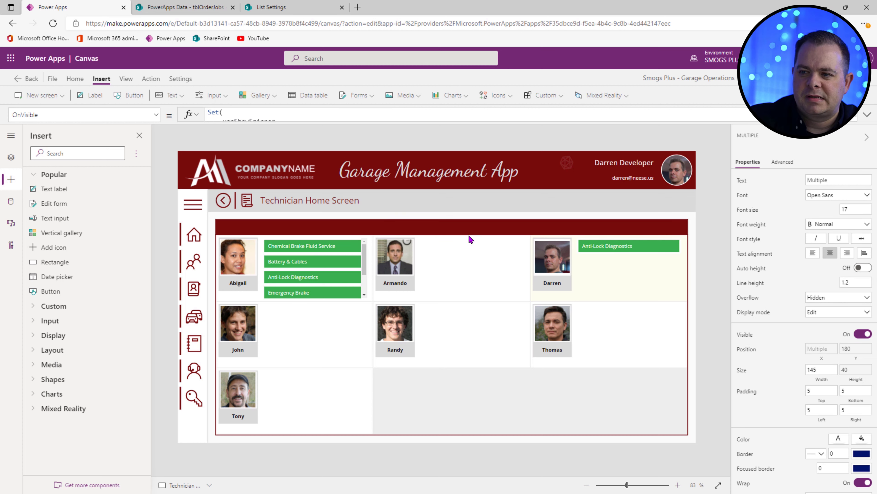
left_click(494, 231)
key("Delete")
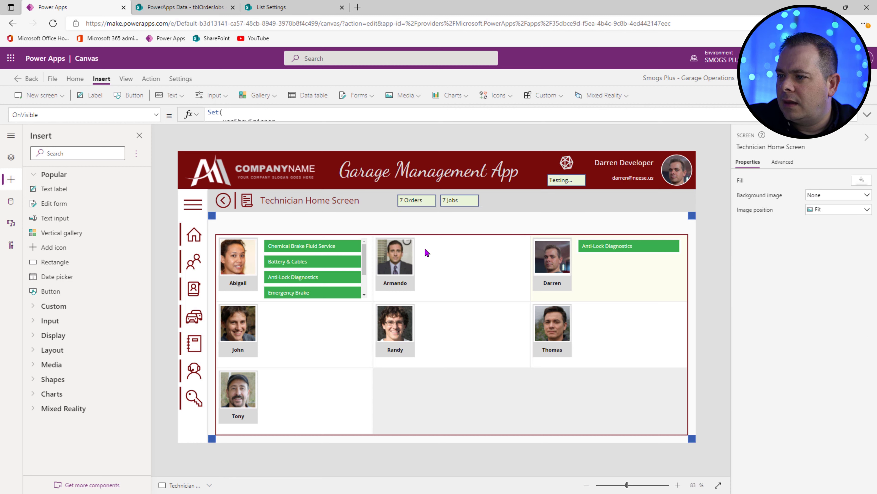
Step: Stretch the technician gallery up 40 pixels, set its template size to 186, and preview the screen
left_click(444, 246)
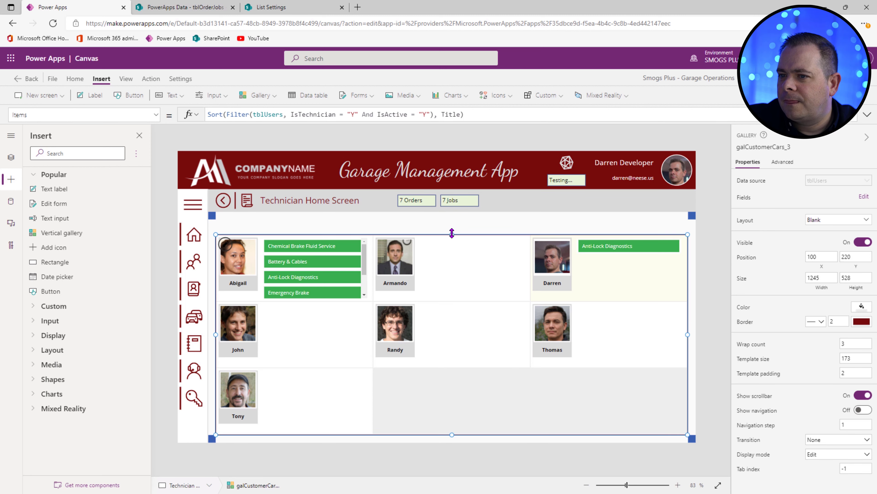
left_click_drag(452, 233, 452, 219)
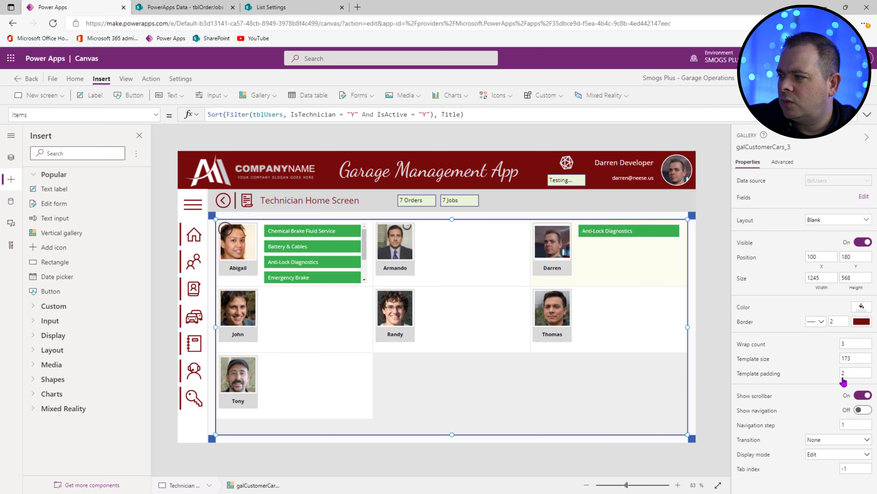
left_click_drag(862, 356, 805, 359)
type("200")
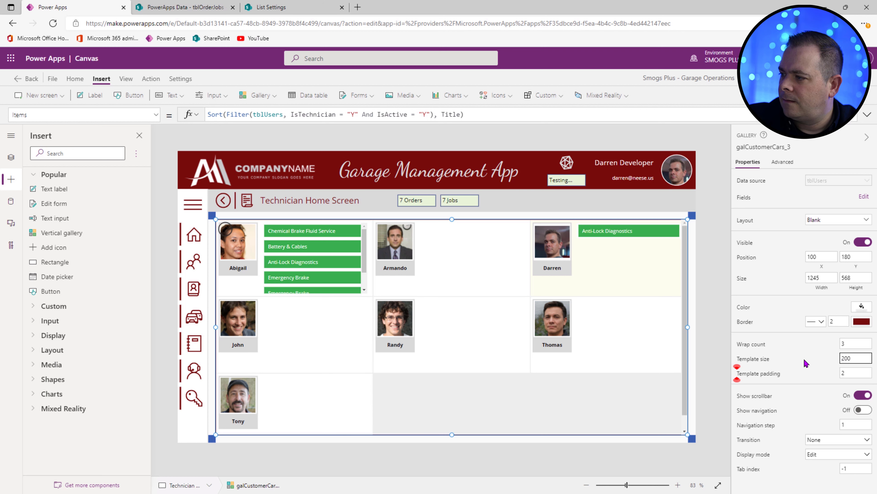
key("ctrl+a")
type("195")
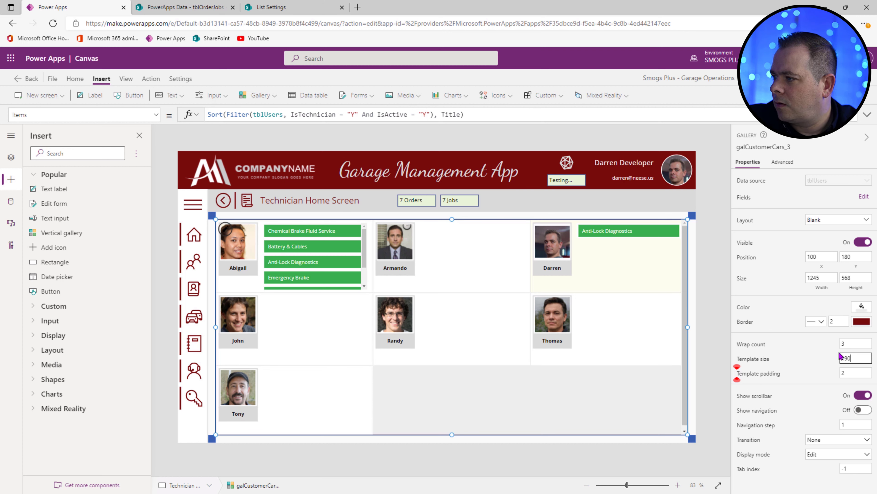
key("ctrl+a")
type("1")
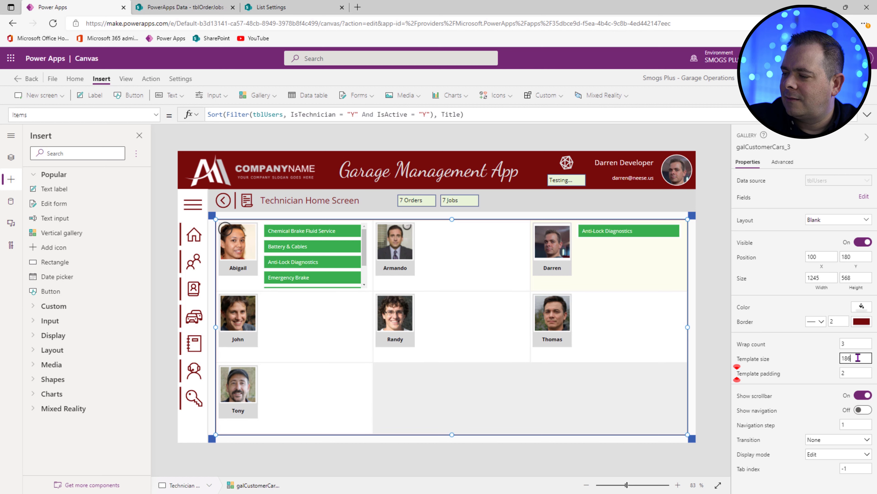
left_click(568, 163, "alt")
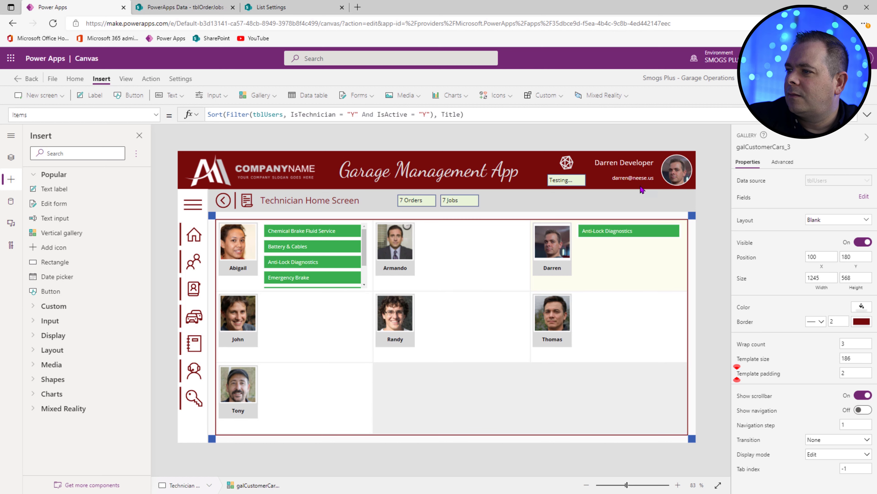
key("F5")
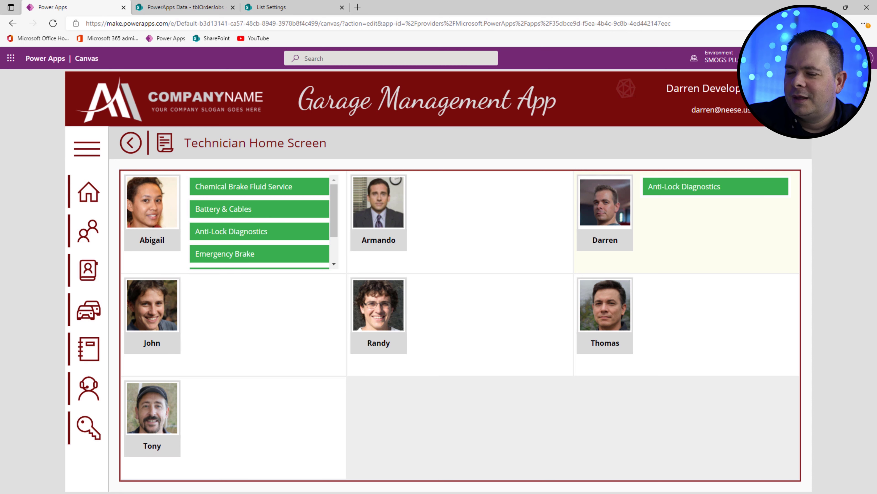
Step: Set the technician name label's Text to ThisItem.FirstName & "-" & ThisItem.ID
key("Escape")
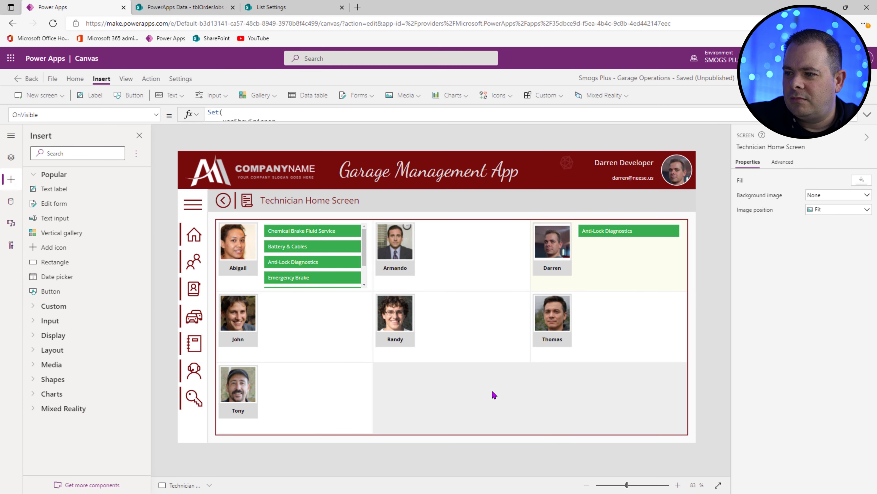
left_click(233, 272)
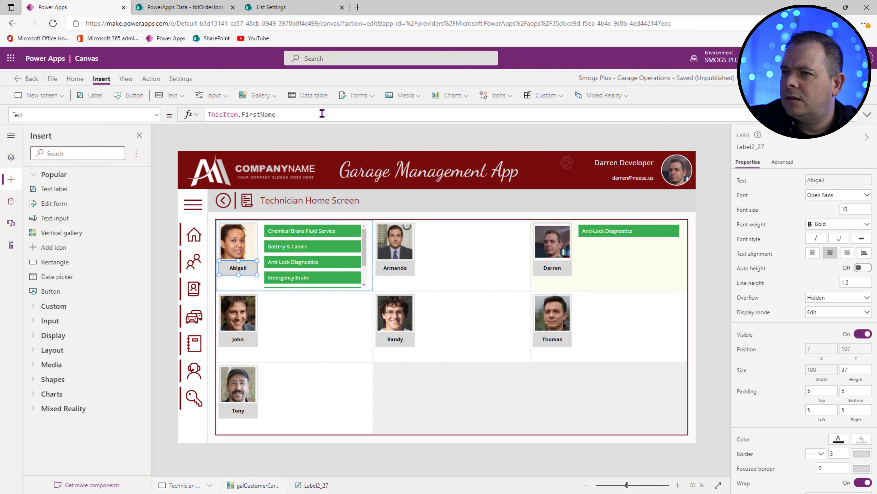
left_click(301, 111)
type("& ")
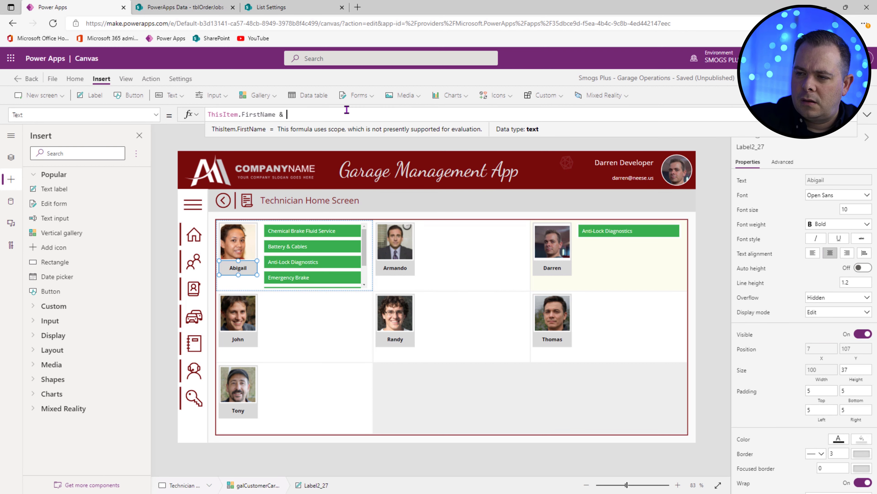
type("\"-\" & ThisItem")
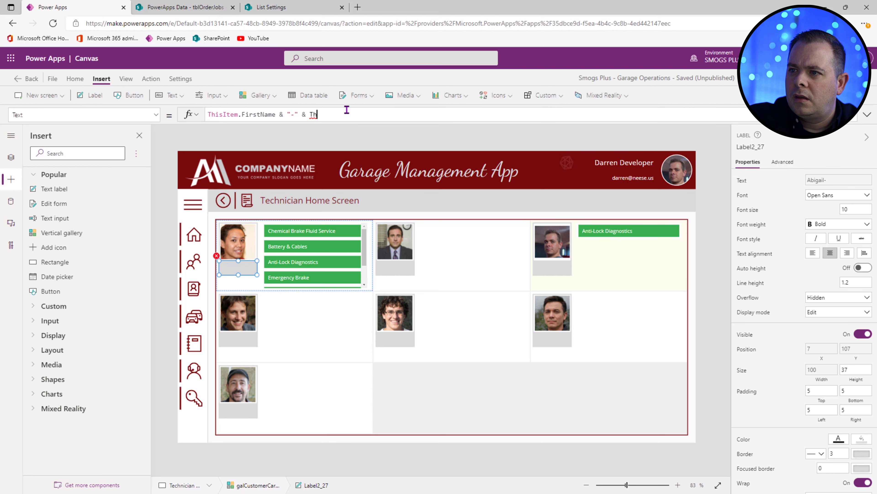
type(".ID")
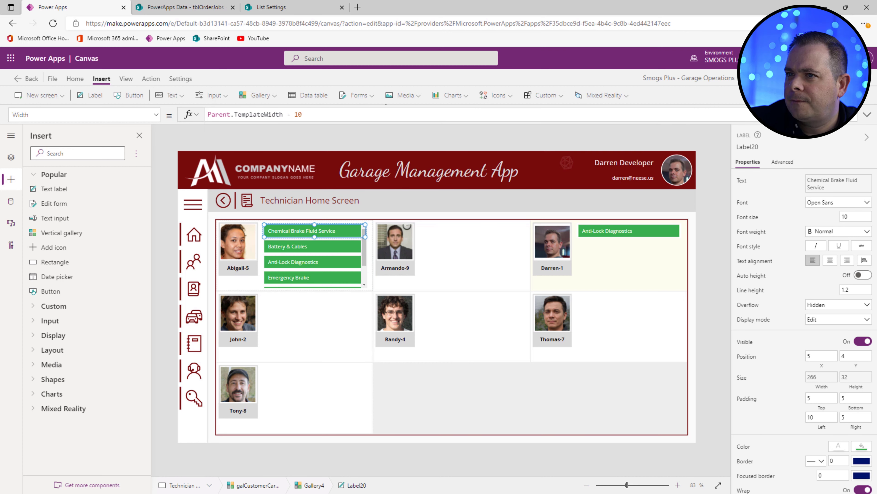
Step: Add Patch(tblOrderJobs, LookUp(tblOrderJobs, ID = ThisItem.ID), {...}) to the job label's OnSelect
left_click(151, 79)
left_click(183, 97)
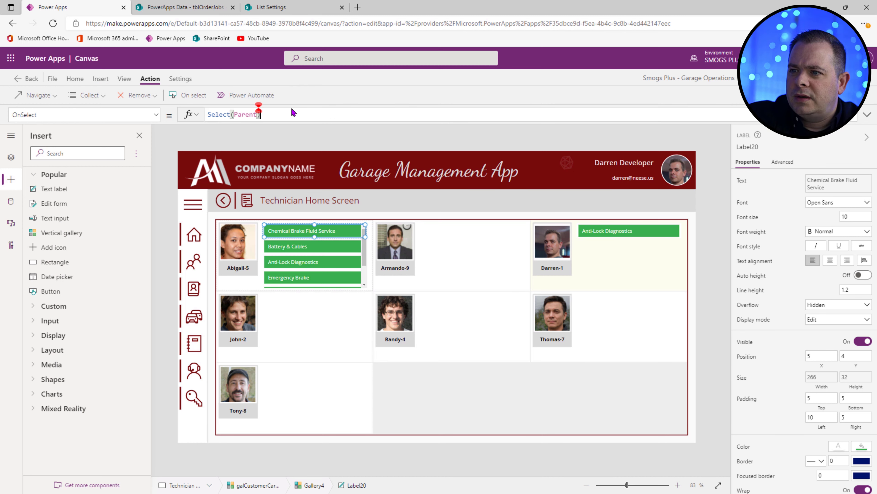
type(";Patch(t")
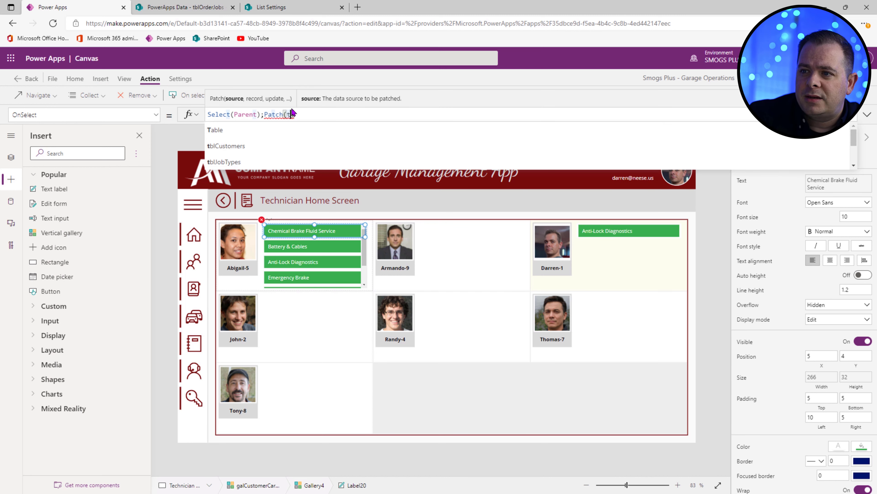
type("bl")
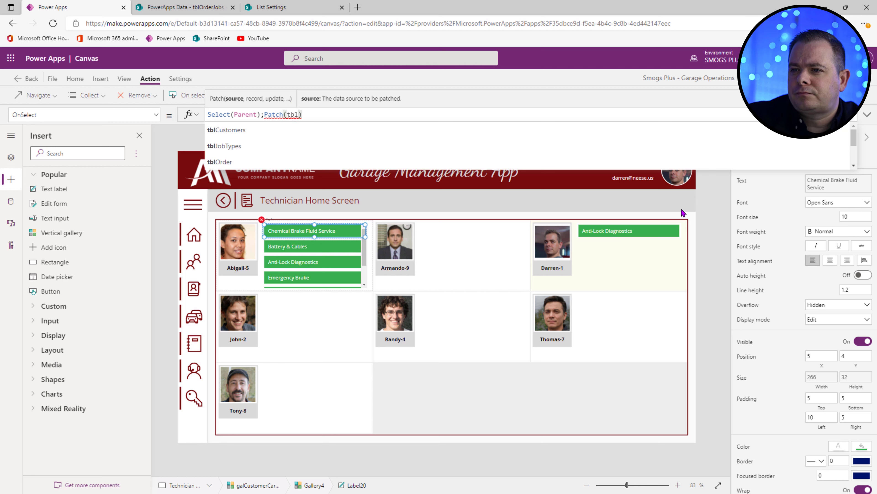
scroll(333, 138, "down", 1)
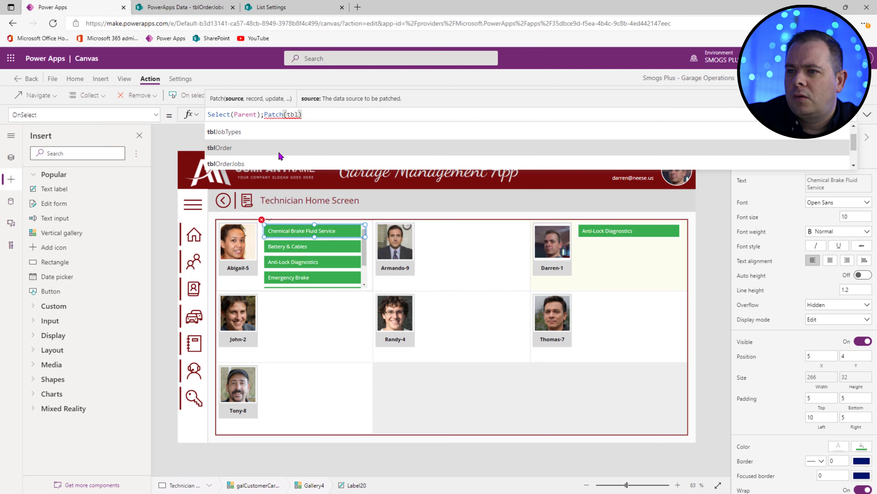
left_click(274, 162)
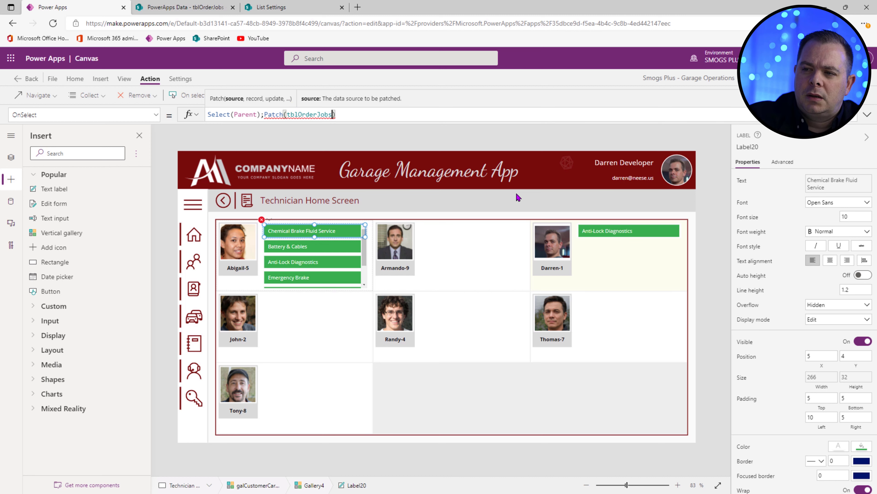
type(", LookU")
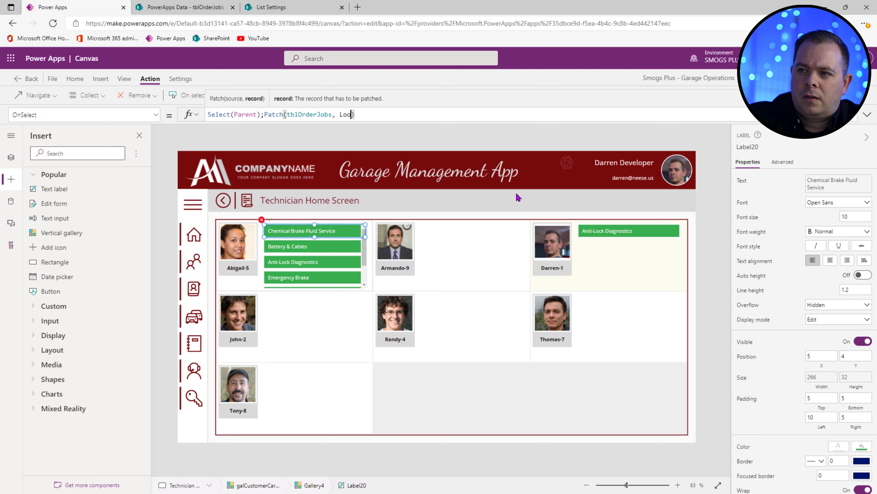
type("p()")
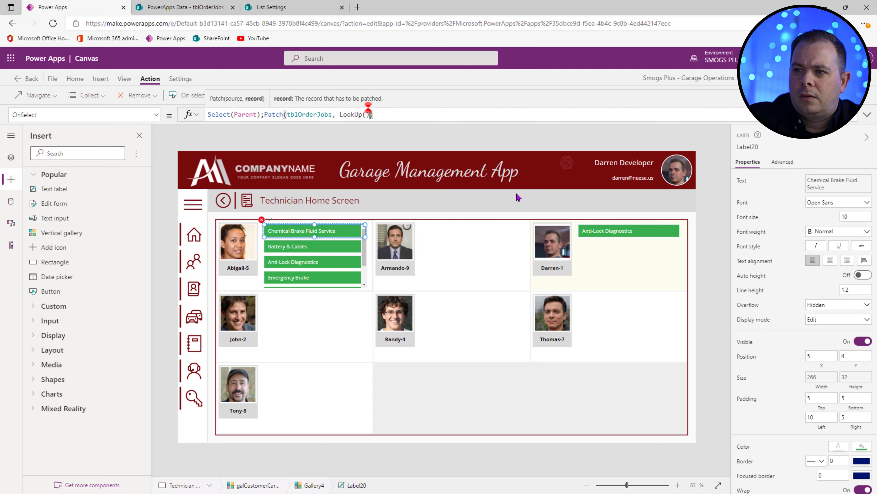
type(", {")
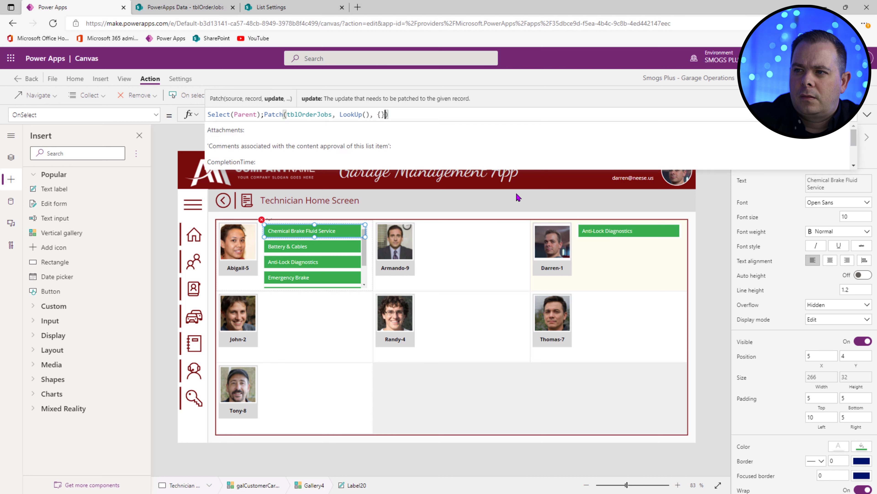
key("Left")
key("Left")
key("Left")
key("Left")
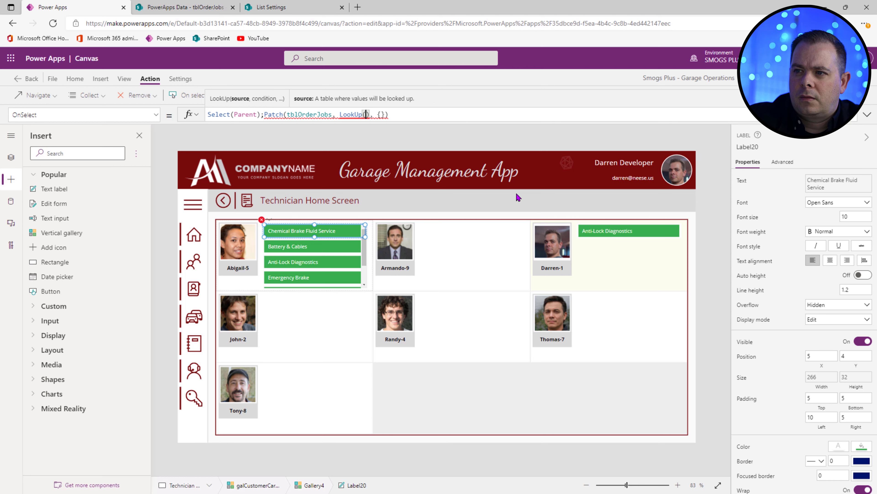
type("o")
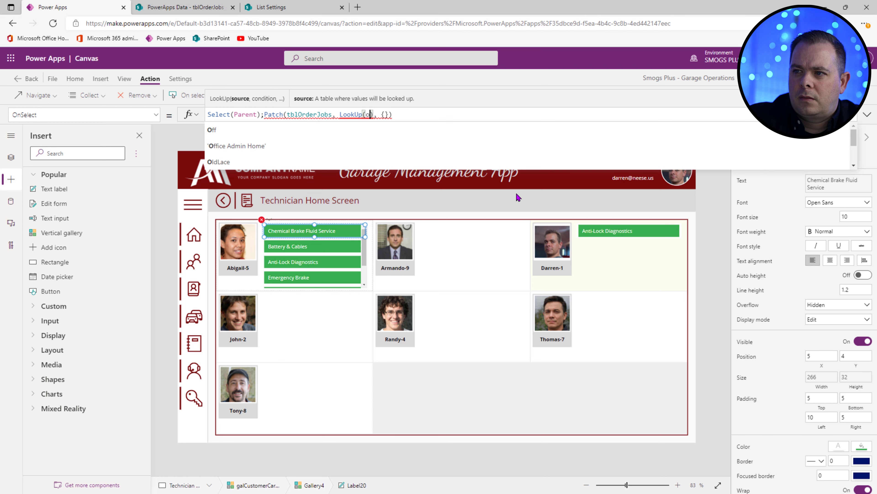
key("BackSpace")
type("tblOrd")
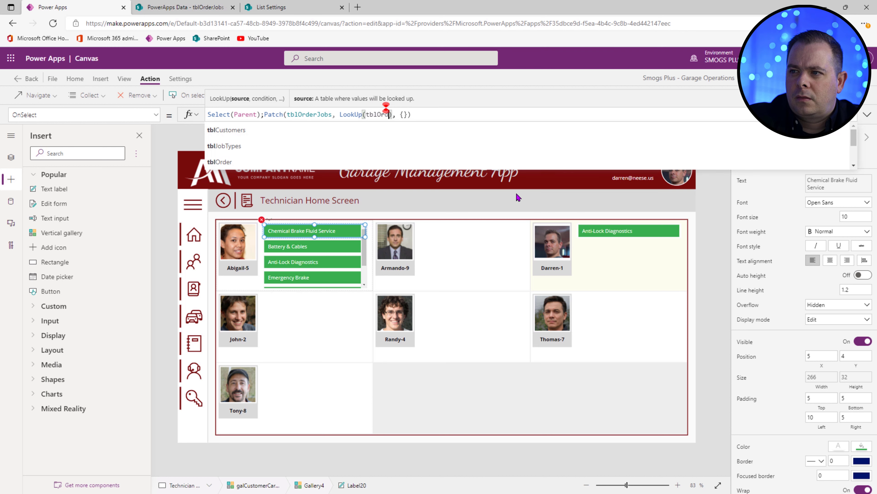
type("erJobs, ID")
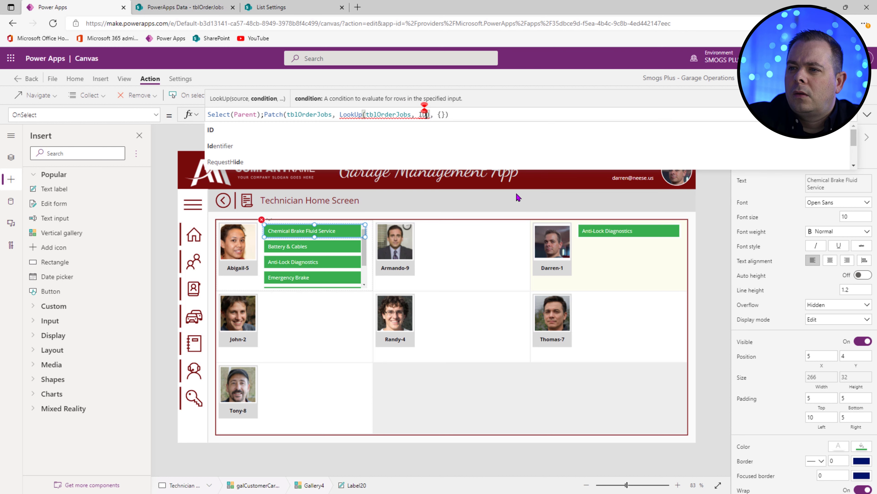
type(" = This")
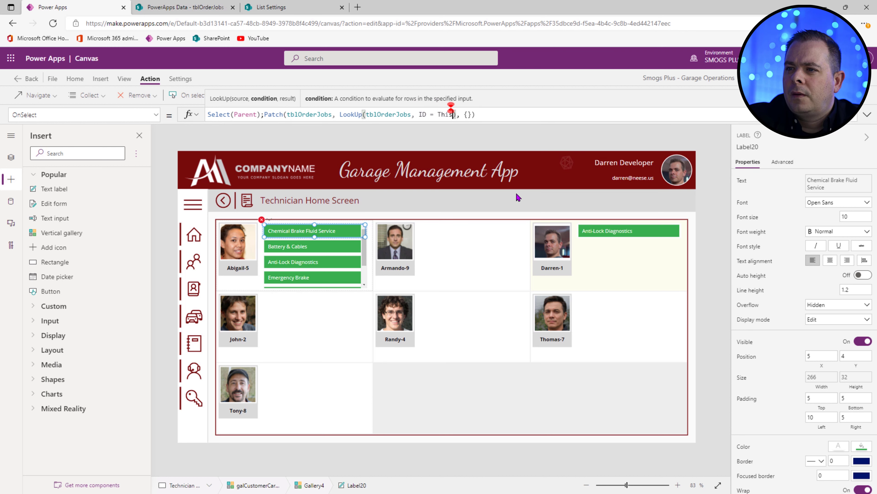
type("Item.ID")
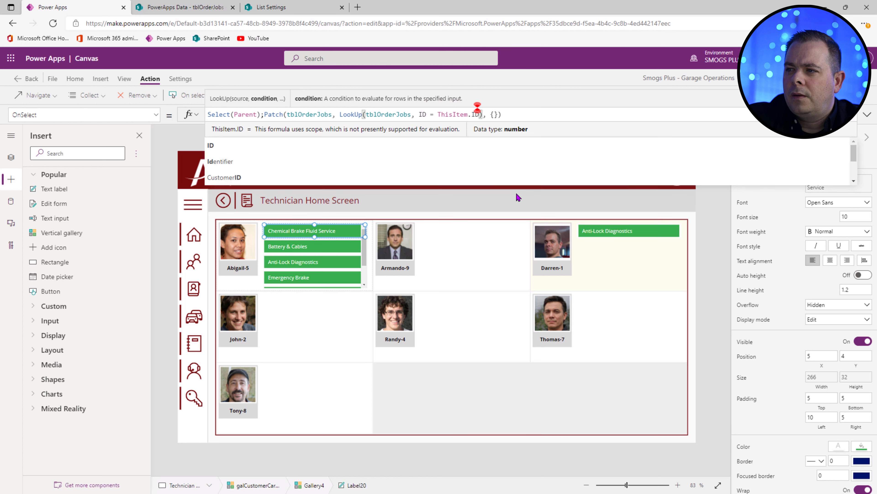
Step: Set the patched field to TechAssignedID: Parent.Selected.ID and run the app preview
key("Right")
key("Right")
key("Right")
key("Right")
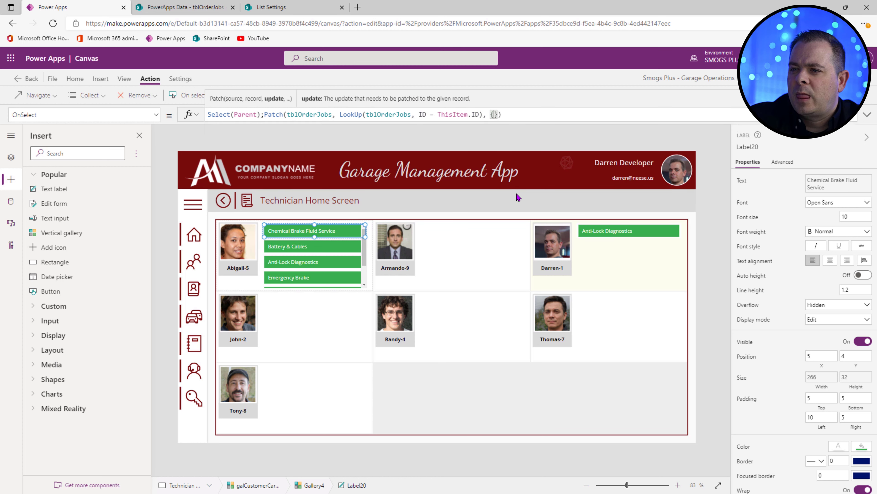
type("Tech")
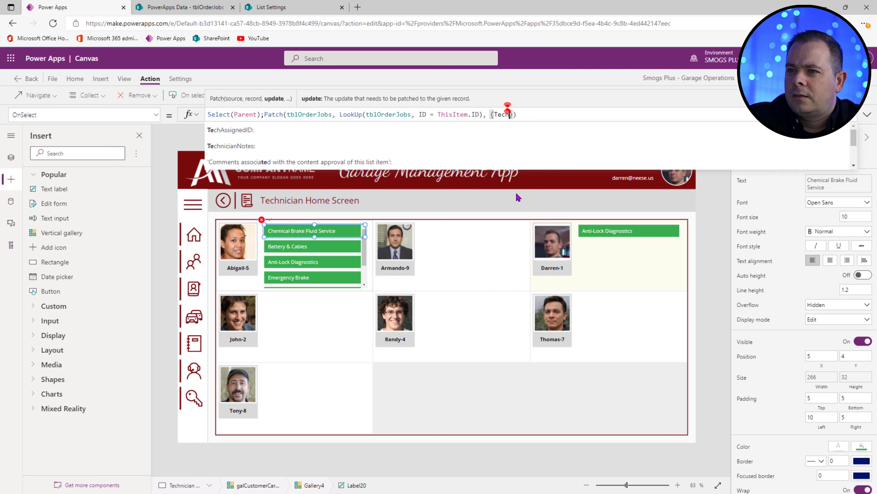
left_click(670, 134)
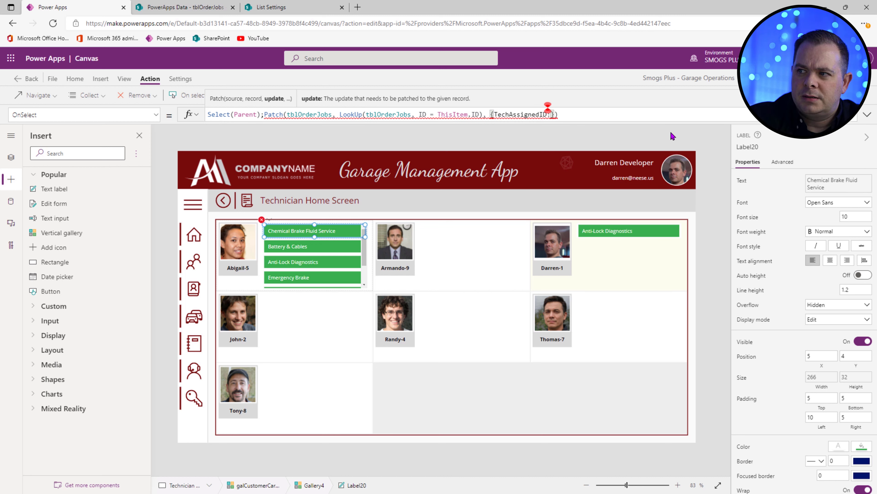
type("Parent.")
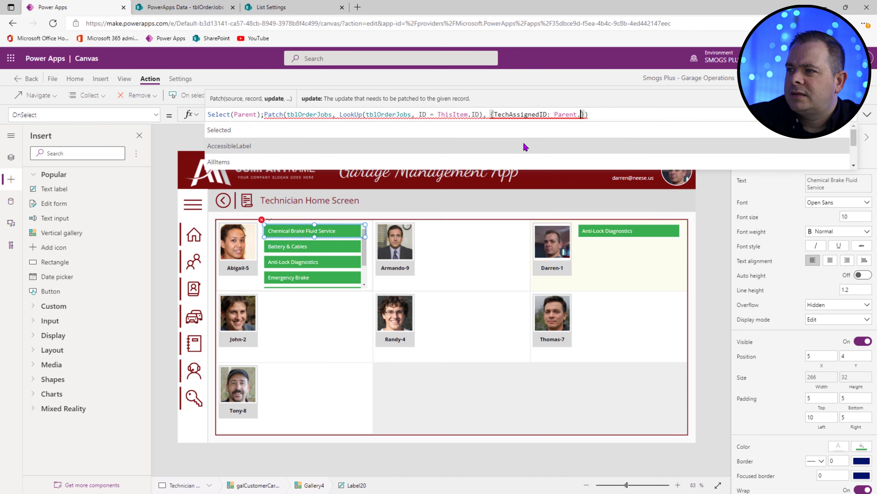
left_click(521, 128)
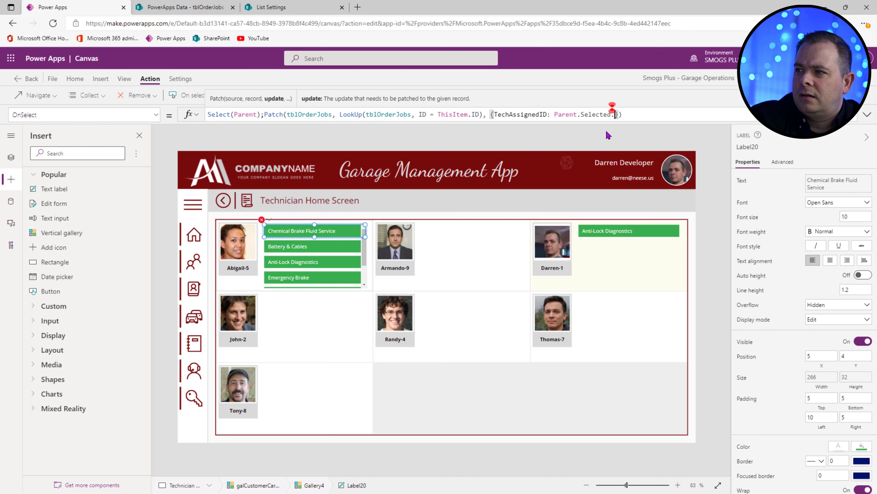
type(".ID")
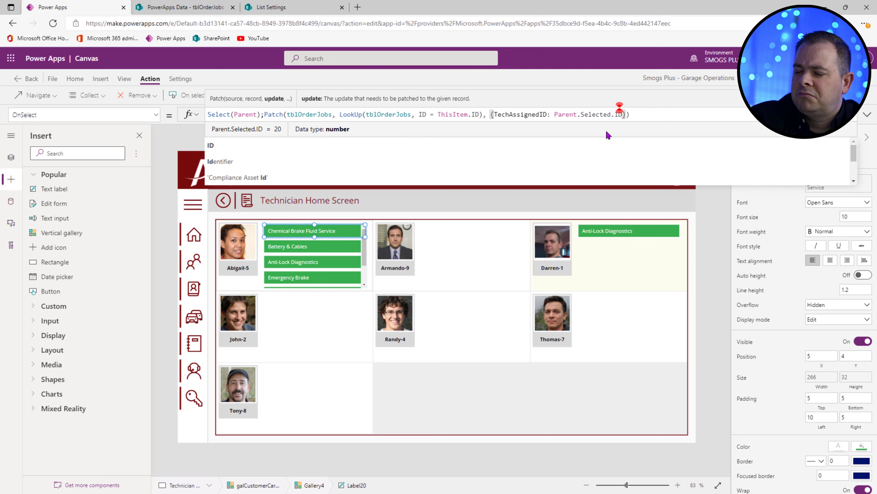
key("F5")
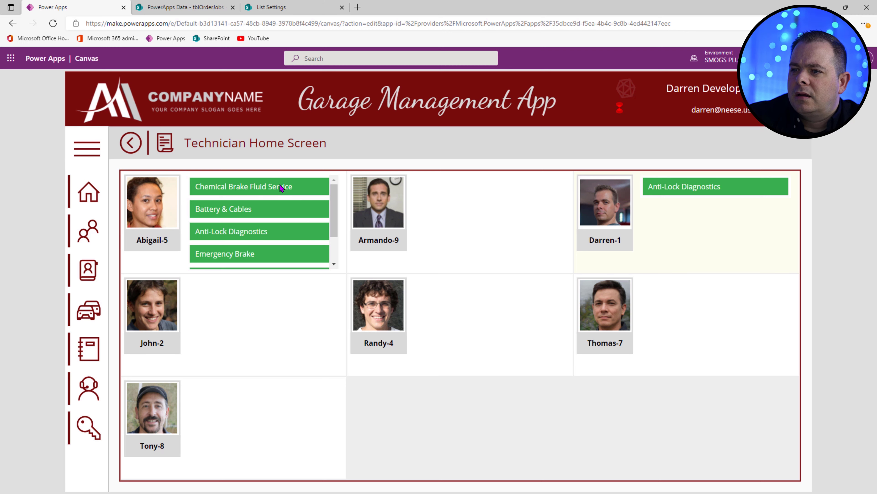
Step: Click the Chemical Brake Fluid Service label in preview, then reload Technician Home Screen via BLANK SCREEN
left_click(280, 189)
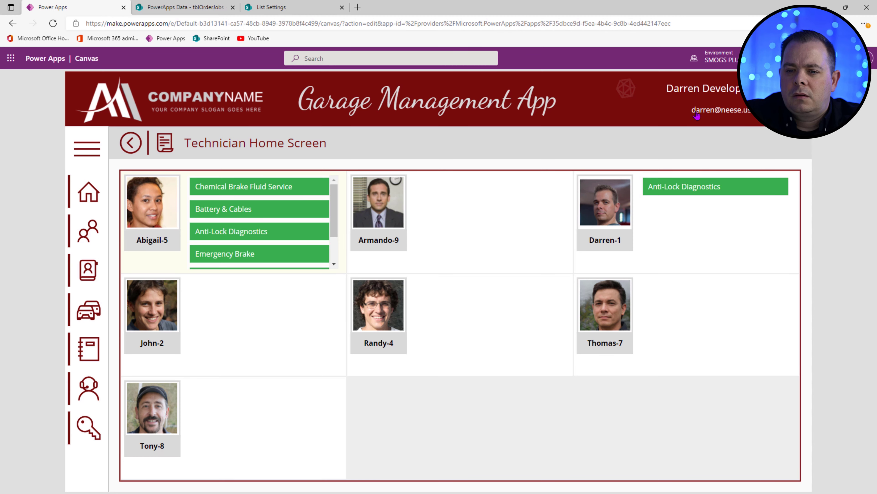
key("Escape")
left_click(9, 160)
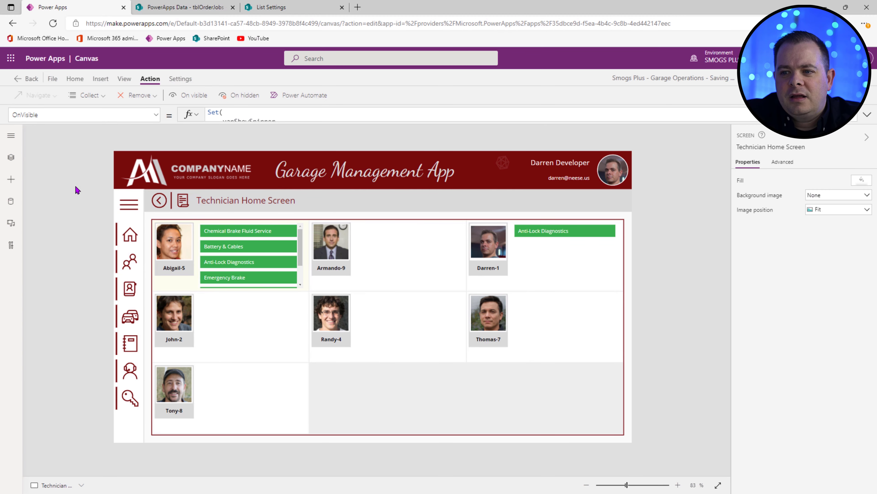
left_click(11, 135)
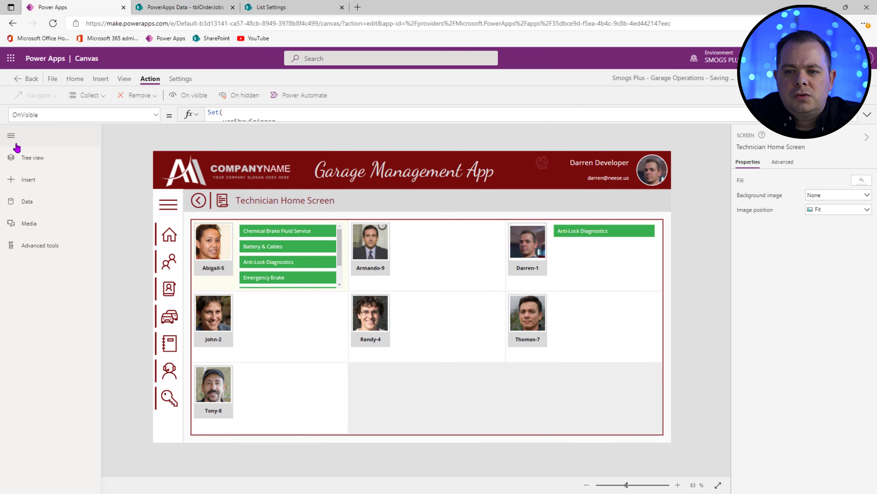
left_click(16, 161)
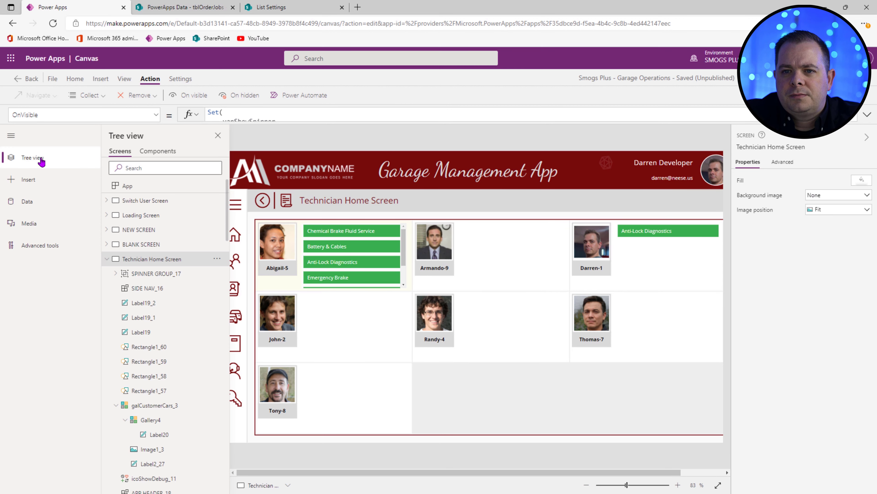
left_click(11, 136)
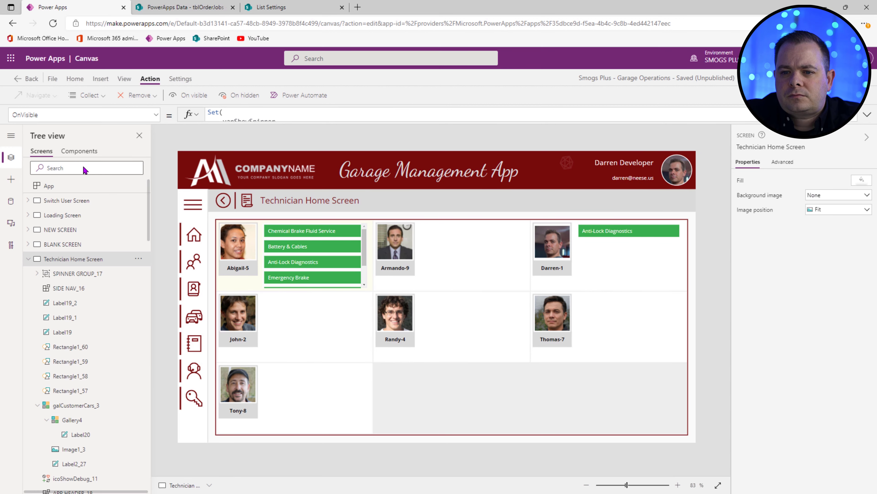
left_click(59, 244)
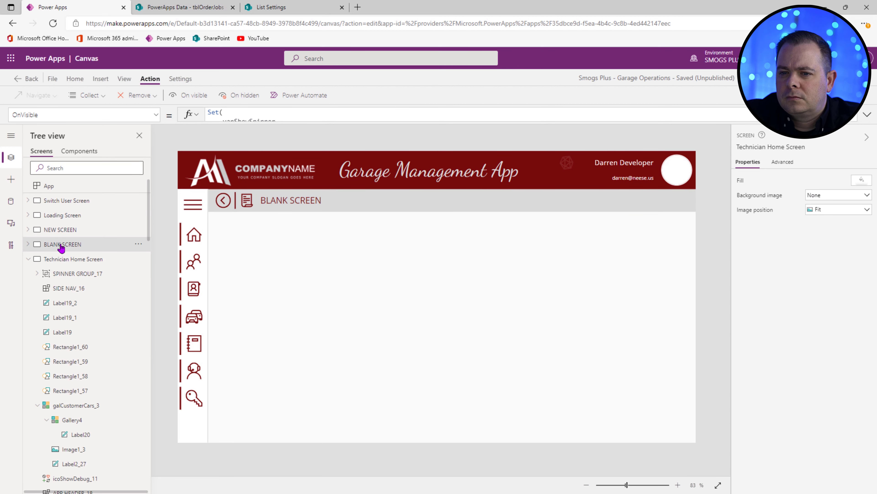
left_click(84, 263)
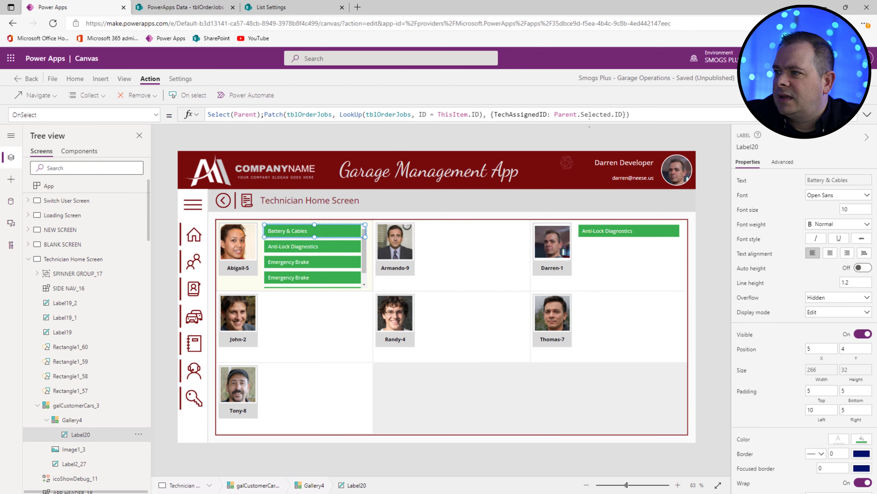
Step: Replace Parent.Selected.ID with 4 in the OnSelect Patch and preview the app
left_click(554, 114)
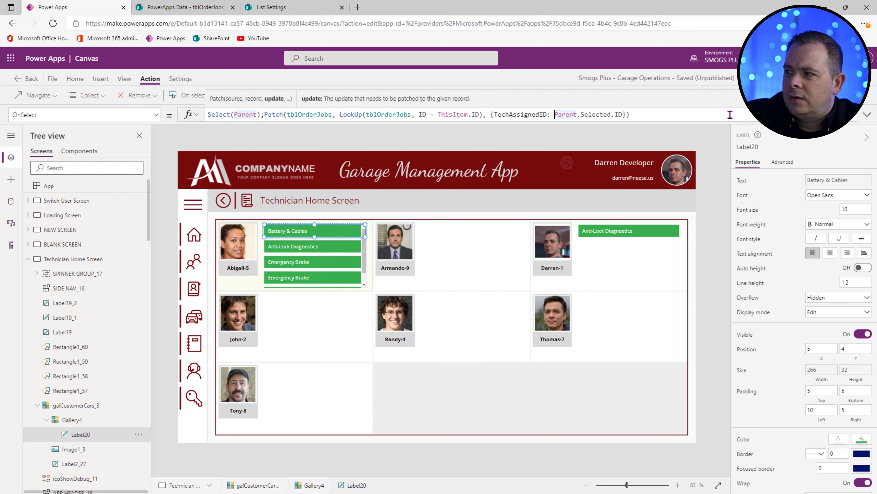
left_click(730, 115, "shift")
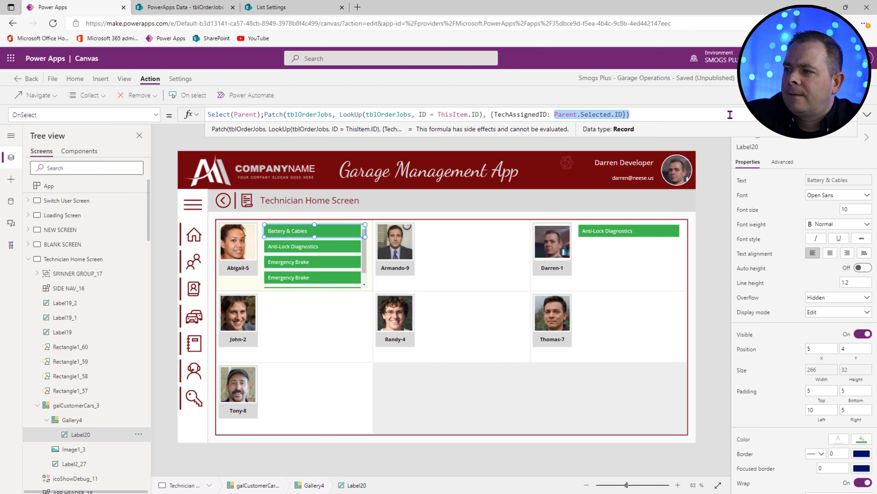
key("shift+Left")
key("shift+Left")
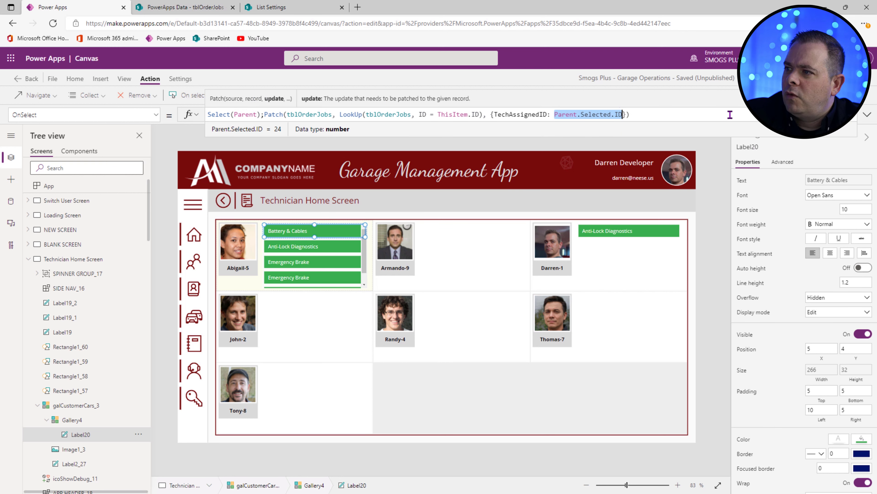
type("4")
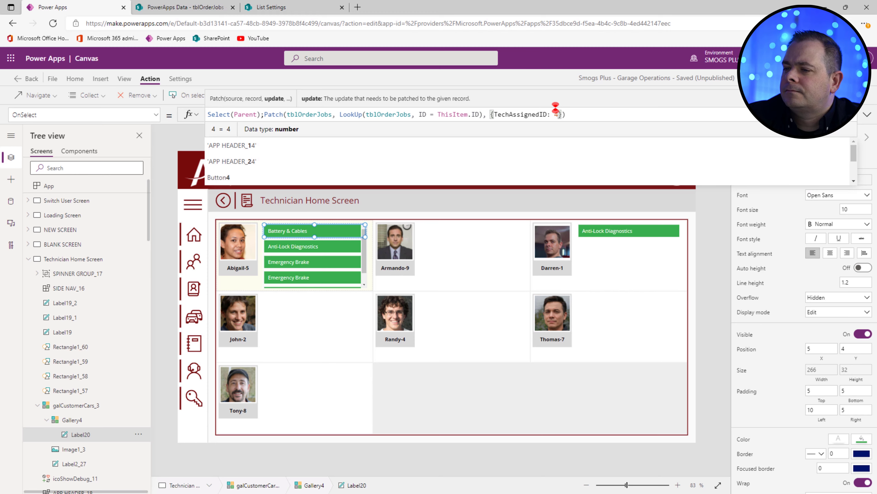
key("F5")
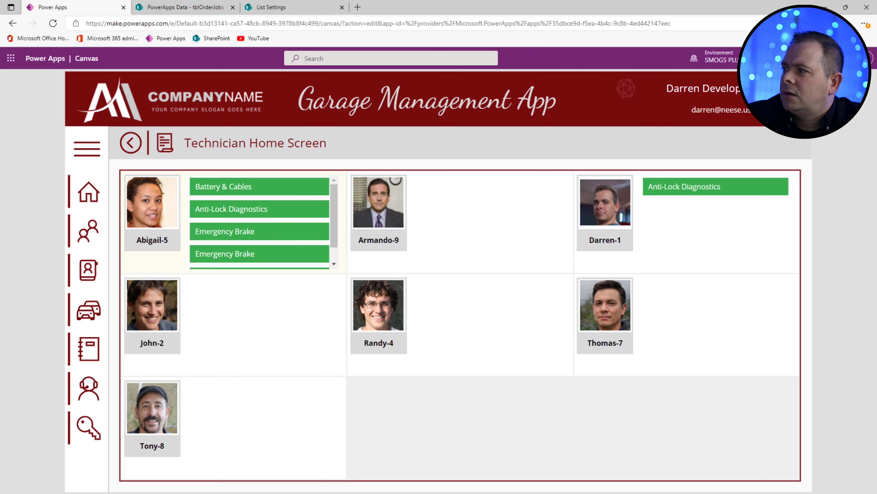
Step: Exit preview and reload Technician Home Screen through BLANK SCREEN to see the moved jobs
key("Escape")
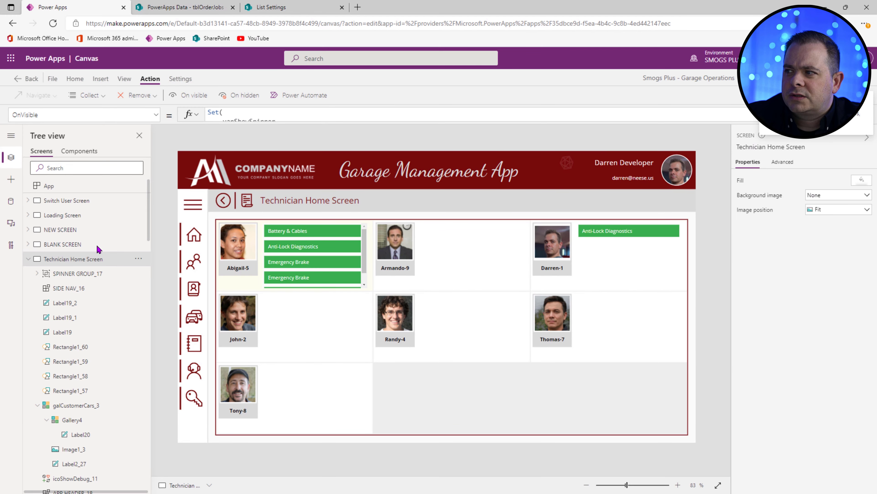
left_click(53, 248)
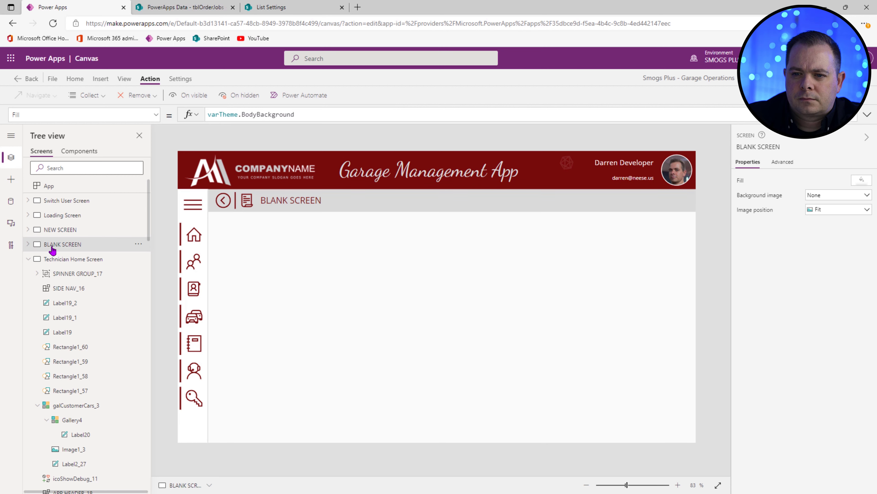
left_click(64, 263)
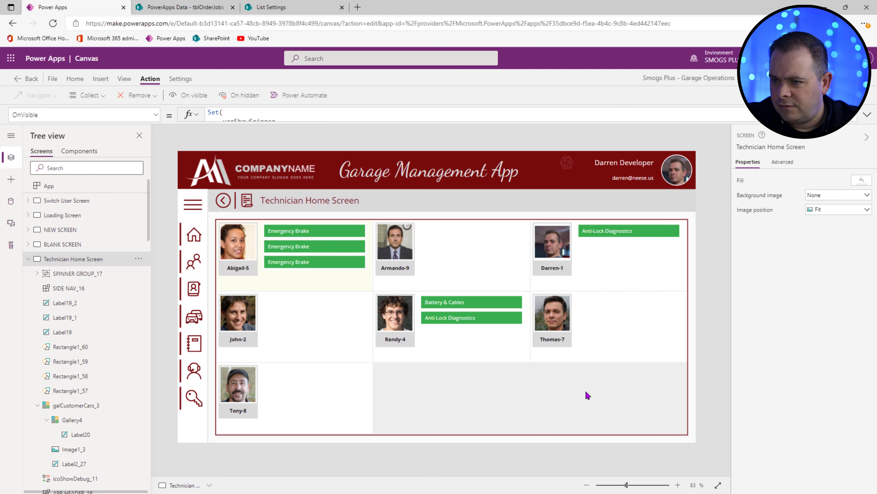
Step: Comment out the Patch call in Label20's OnSelect with // to disable job reassignment
left_click(339, 231)
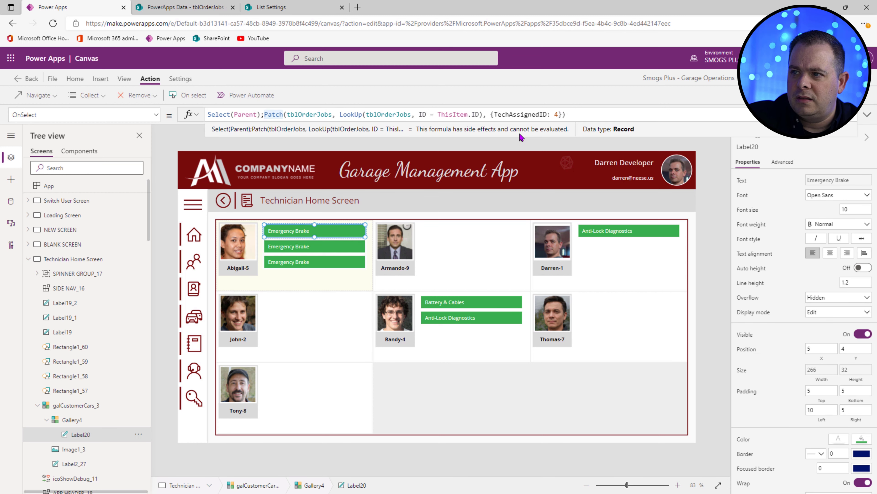
left_click(265, 114)
type("//")
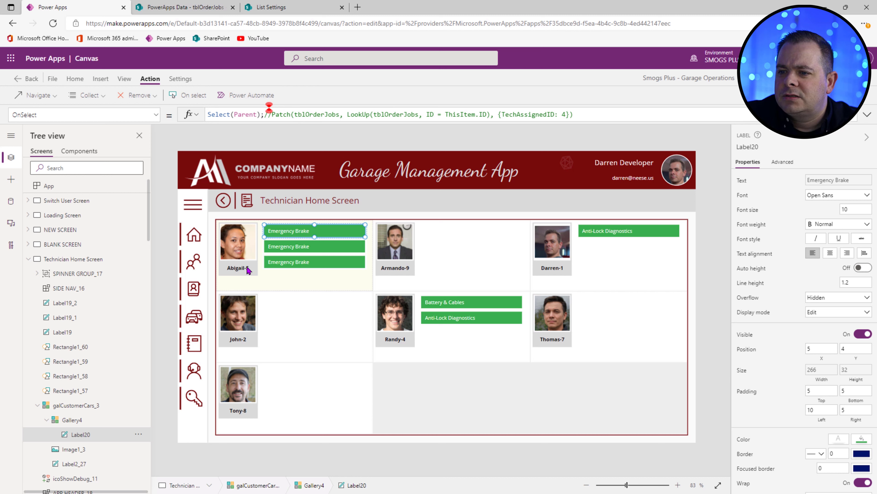
Step: Comment out the & "-" & ThisItem.ID suffix so names show first name only, then preview the app
left_click(238, 268)
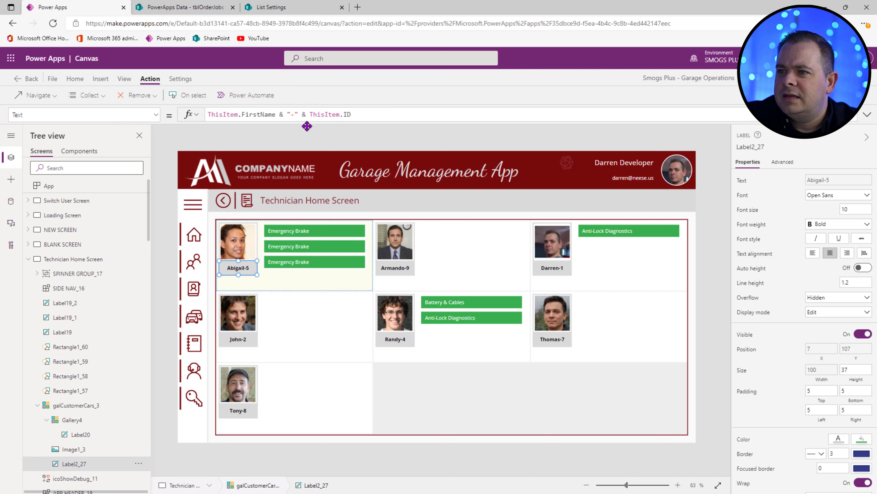
left_click(278, 114)
type("//")
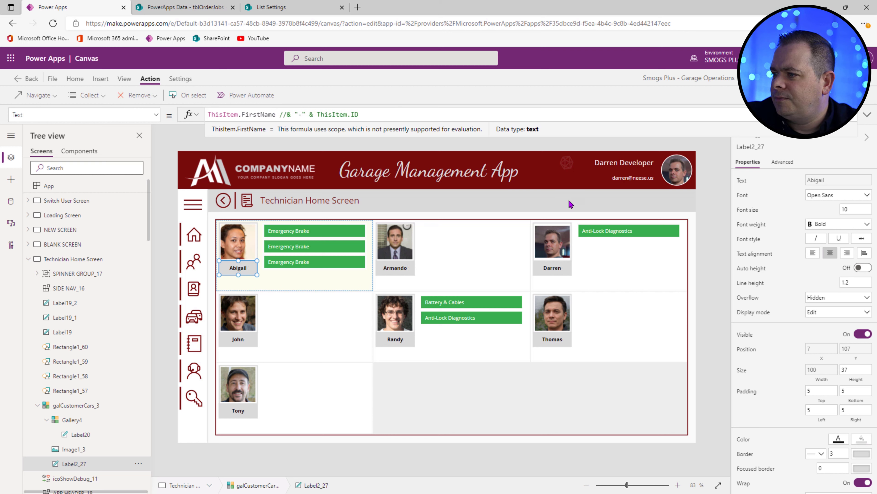
left_click(721, 360)
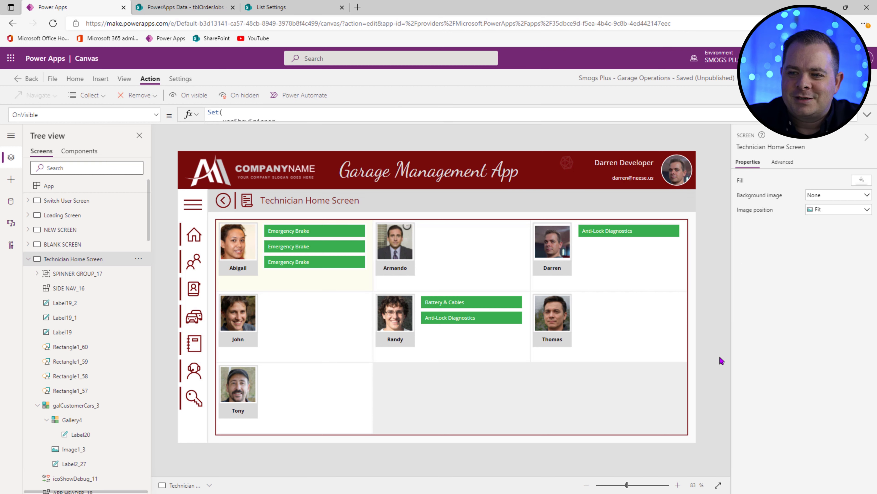
key("F5")
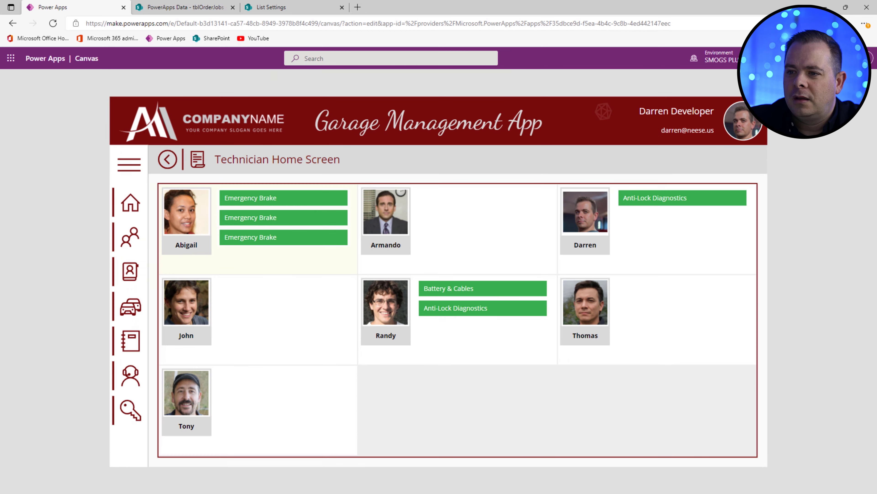